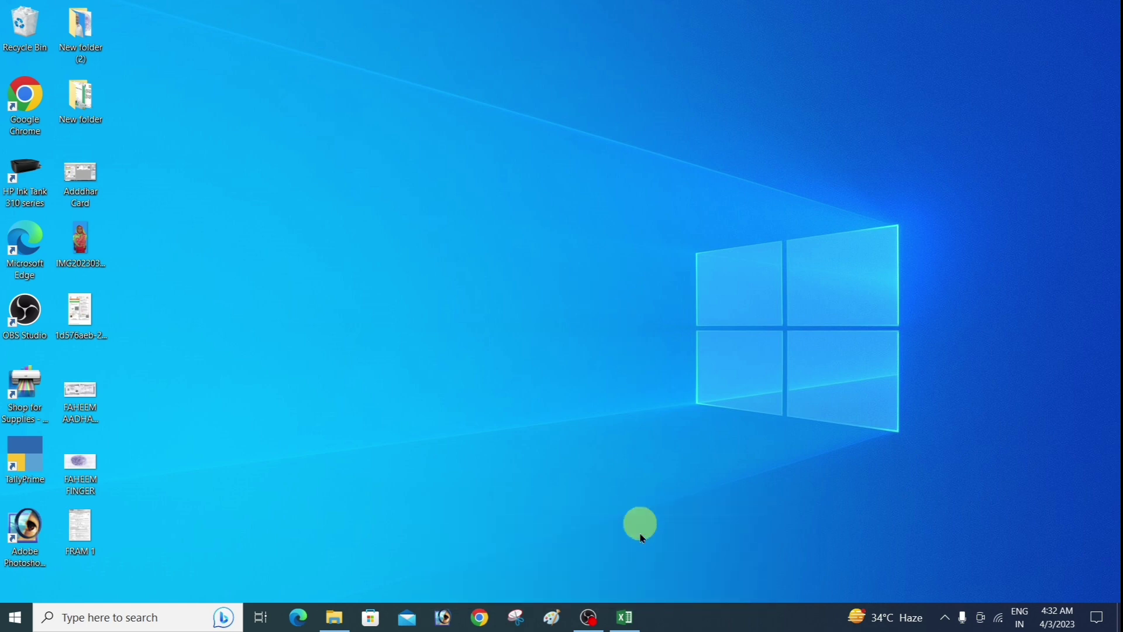
# Open the blank workbook, put Sr.No in A3 and fill serial numbers 1–26 down to row 29
pyautogui.click(624, 618)
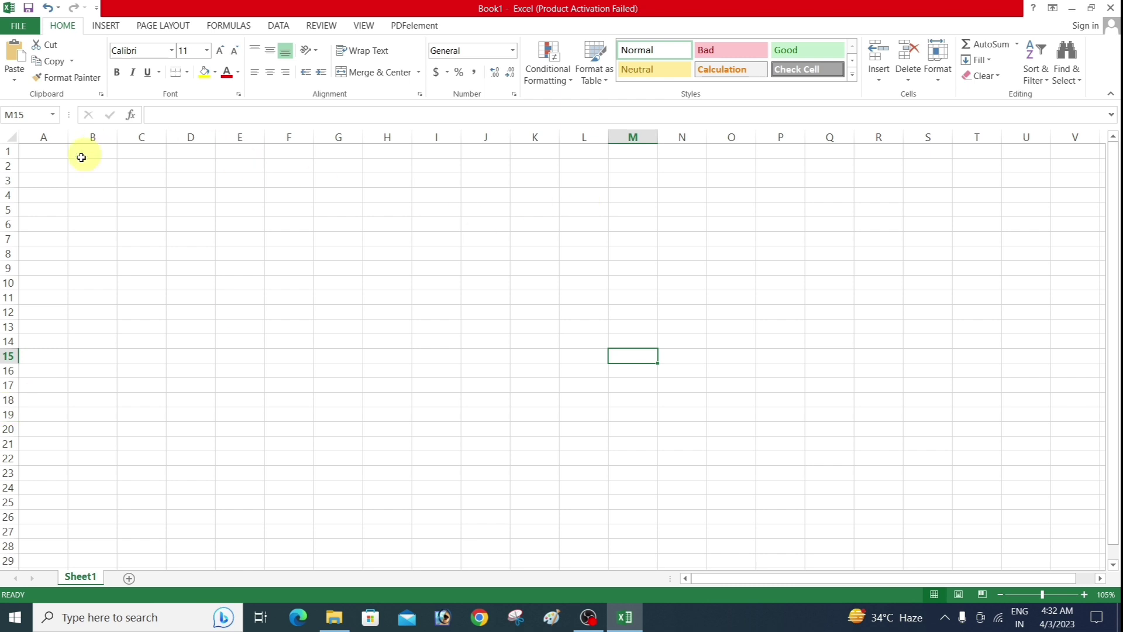
pyautogui.click(52, 181)
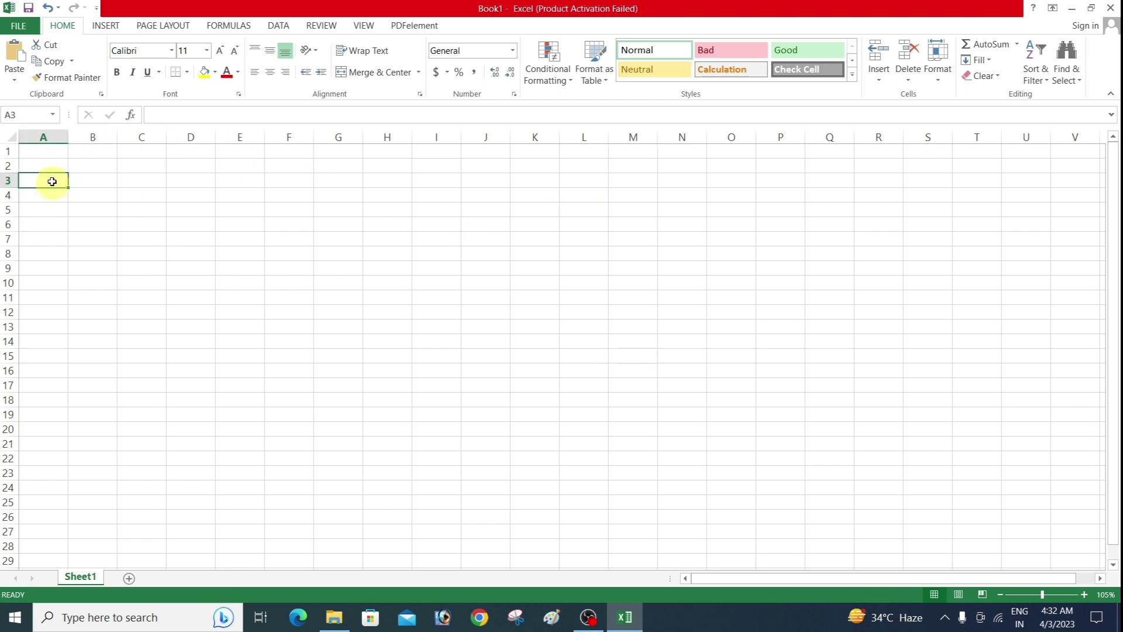
pyautogui.write('Sr.N')
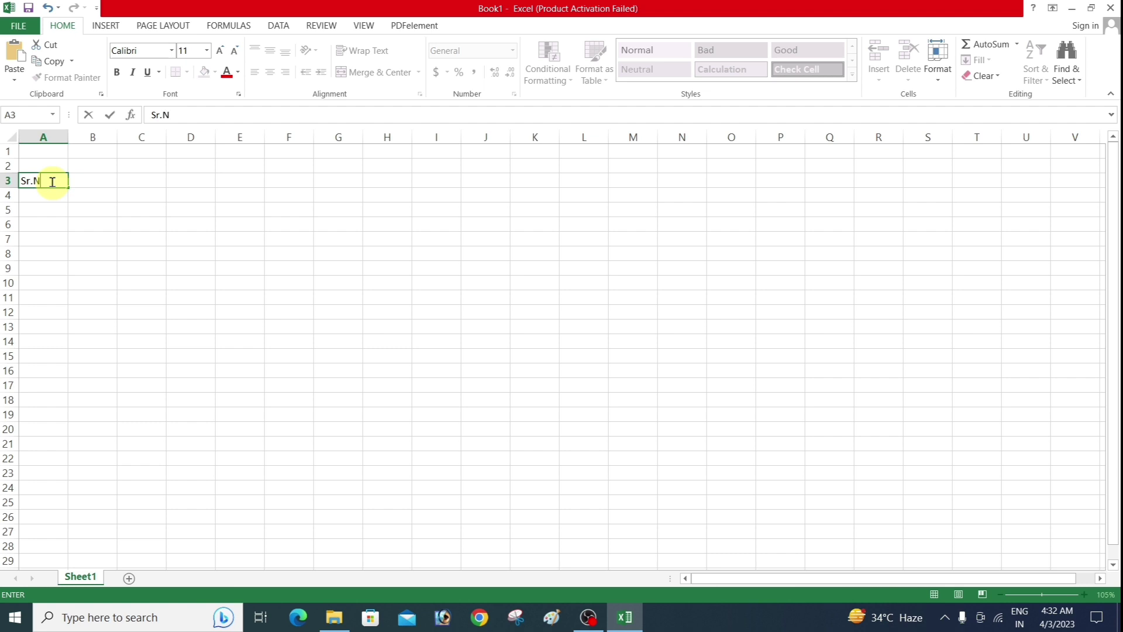
pyautogui.write('o')
pyautogui.press('Return')
pyautogui.write('1')
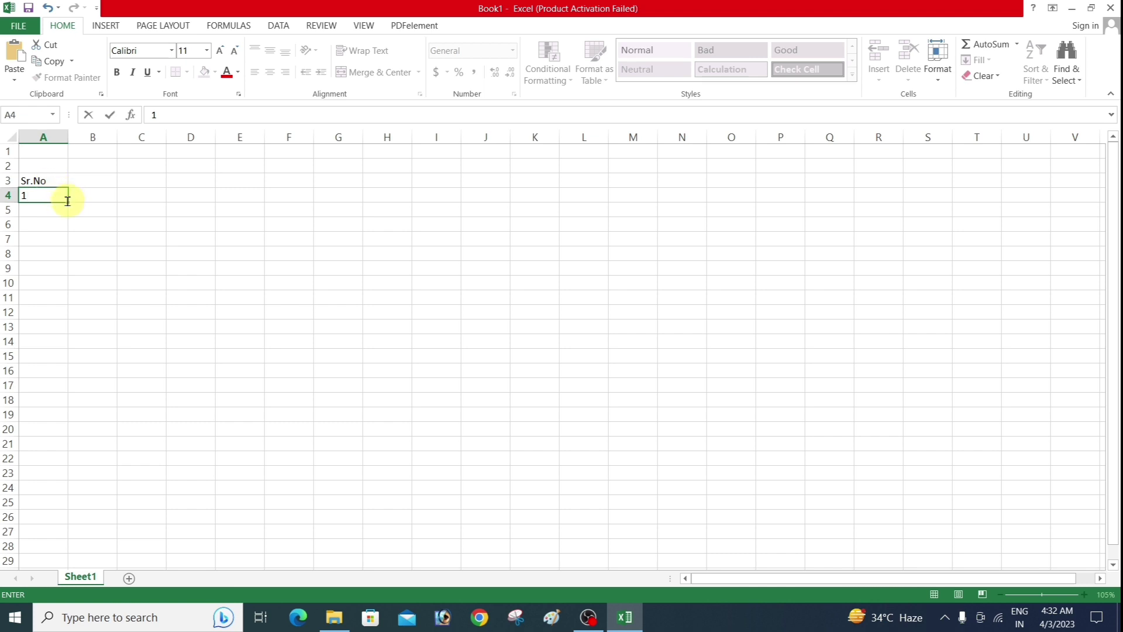
pyautogui.moveTo(68, 202); pyautogui.dragTo(45, 564)
# Add an 'Employee Name' heading in B3 and autofit column B to its width
pyautogui.click(87, 183)
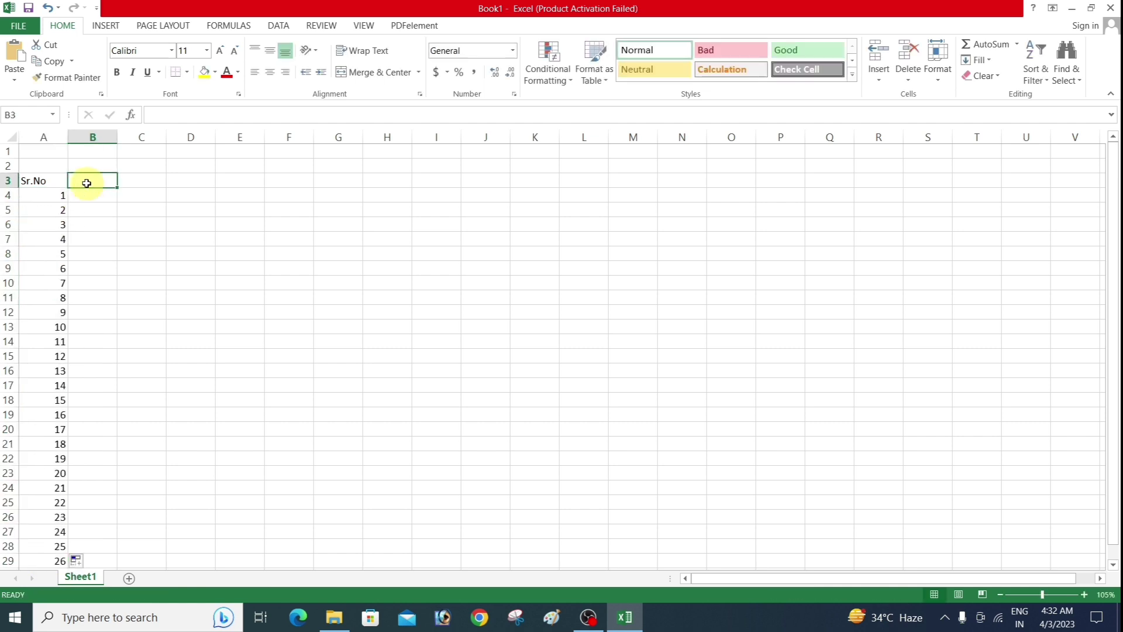
pyautogui.write('E')
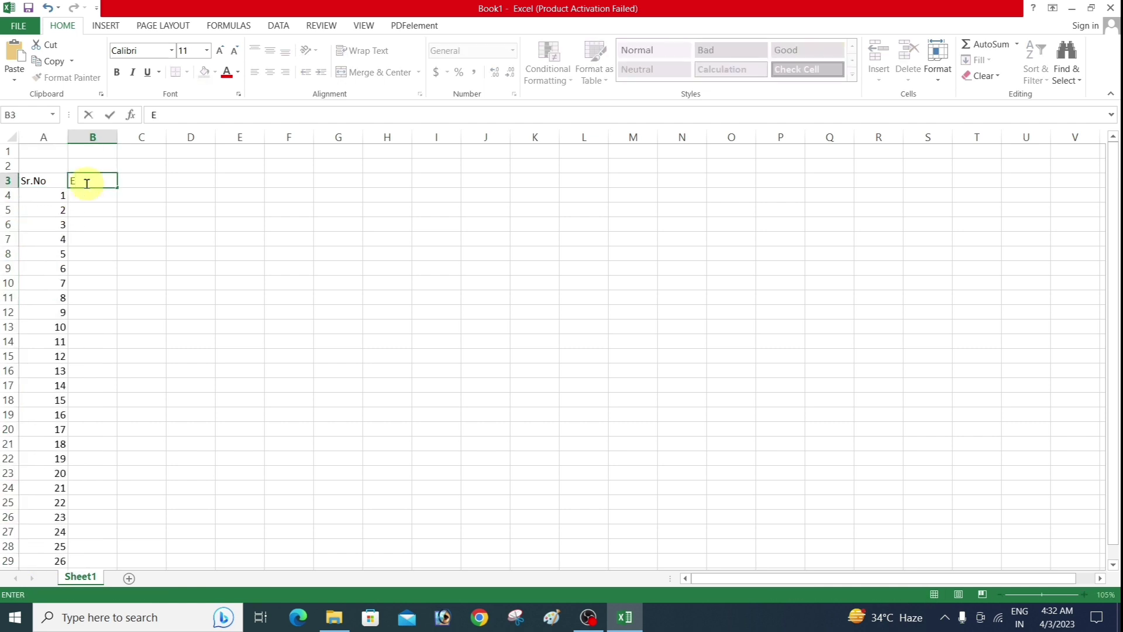
pyautogui.write('n')
pyautogui.press('BackSpace')
pyautogui.write('m')
pyautogui.write('pl')
pyautogui.write('oyee')
pyautogui.write(' Name')
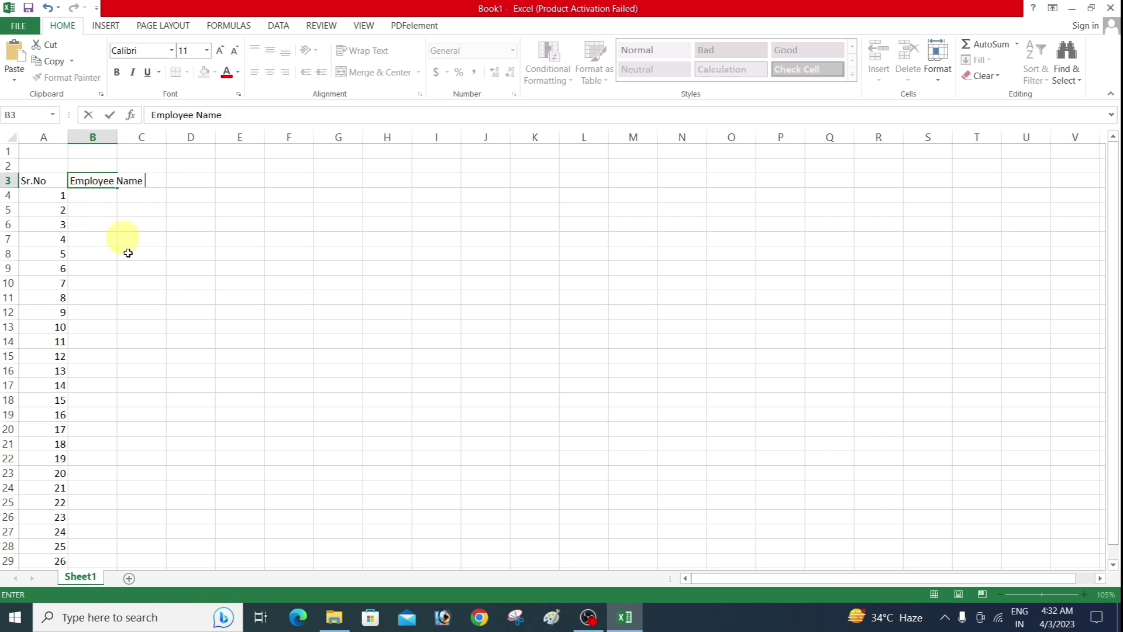
pyautogui.click(114, 140)
pyautogui.doubleClick(117, 137)
# Enter the first six employee names in B4:B9, fixing one misspelled name
pyautogui.click(127, 196)
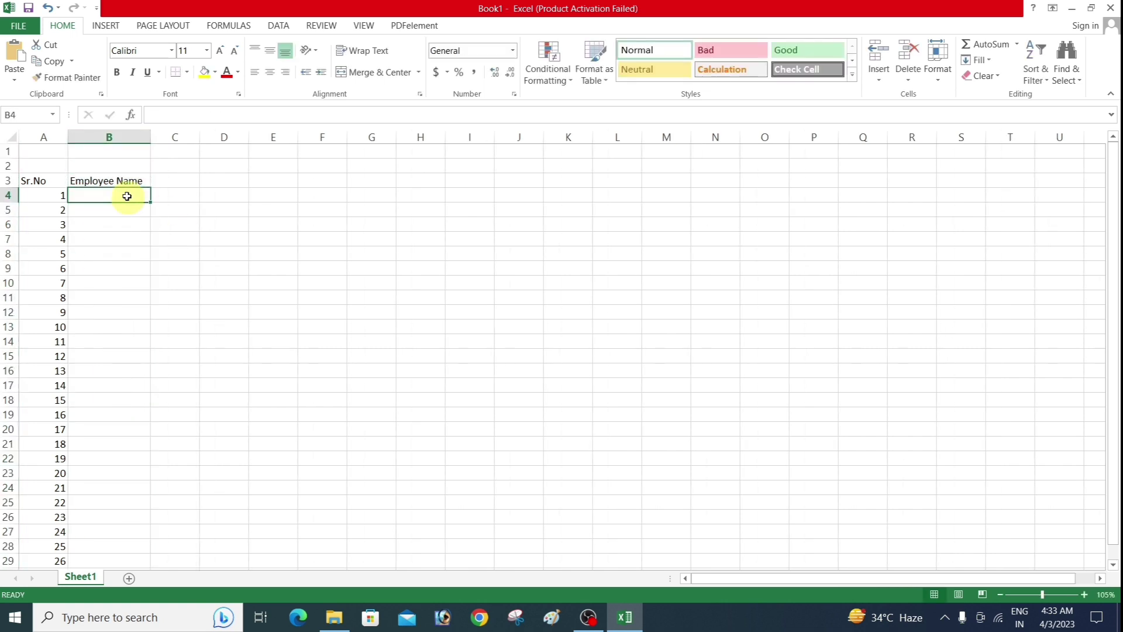
pyautogui.write('Ram')
pyautogui.press('Return')
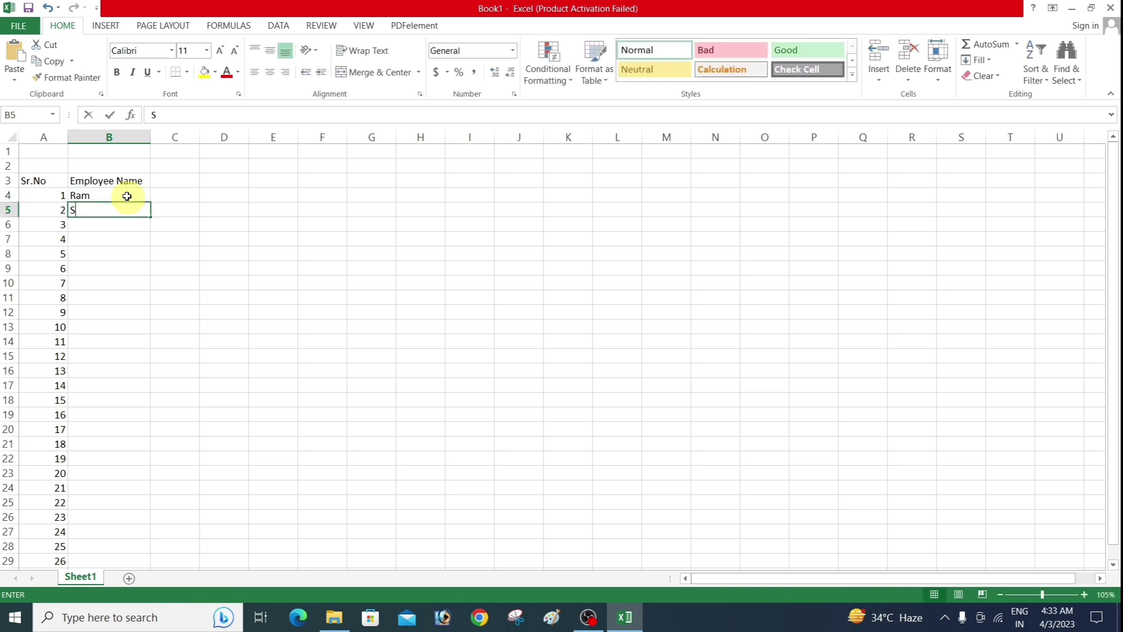
pyautogui.write('Shyan')
pyautogui.press('BackSpace')
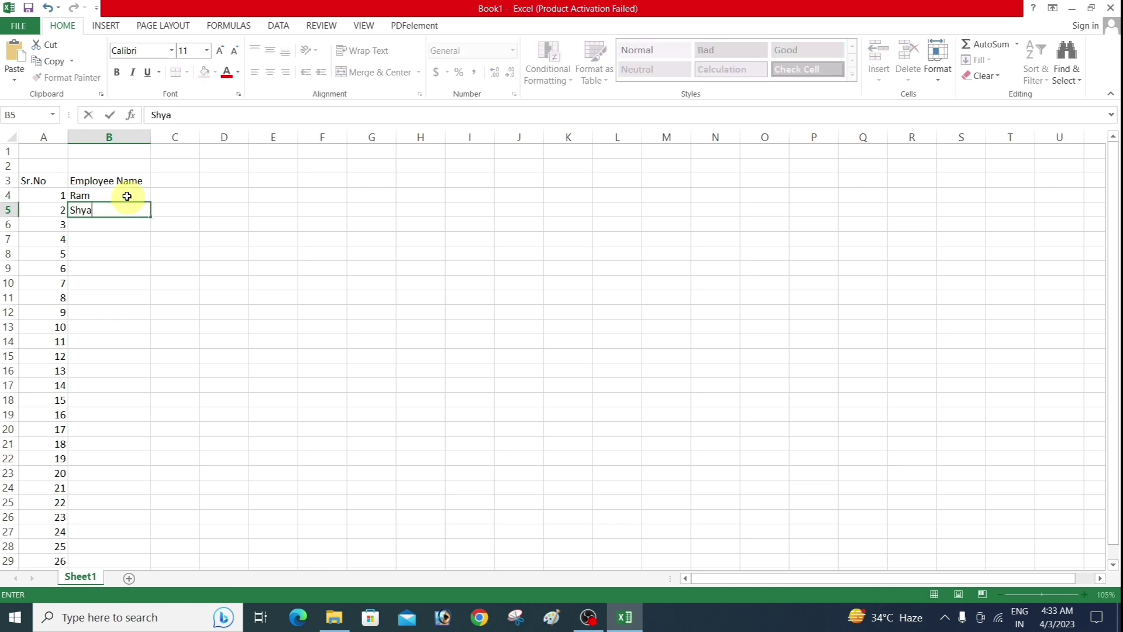
pyautogui.write('m')
pyautogui.press('Return')
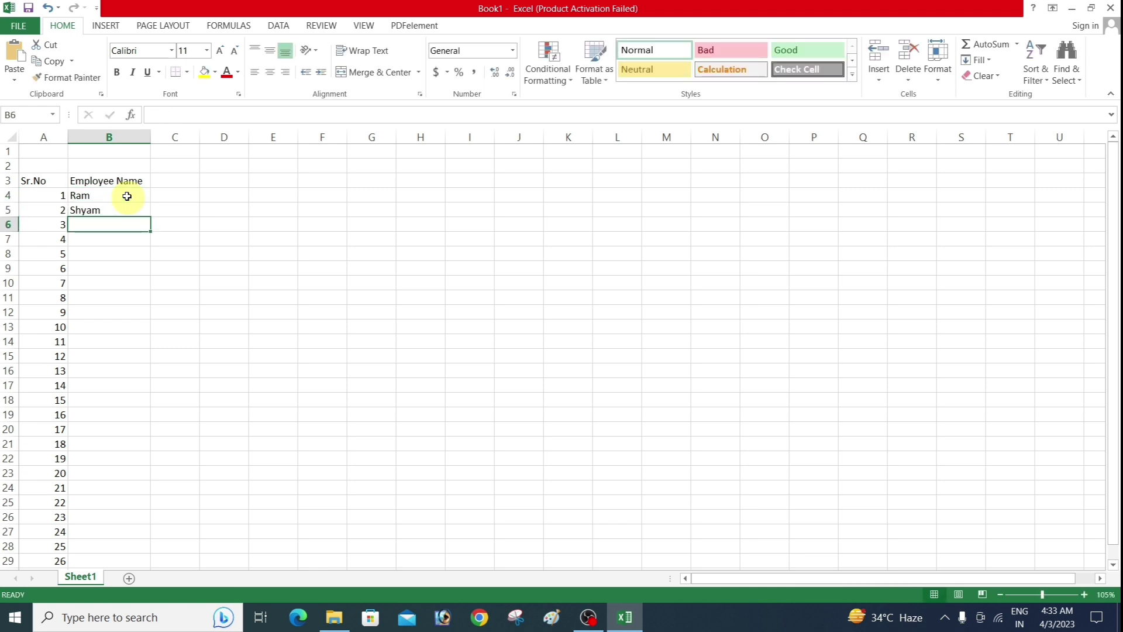
pyautogui.write('Arjun')
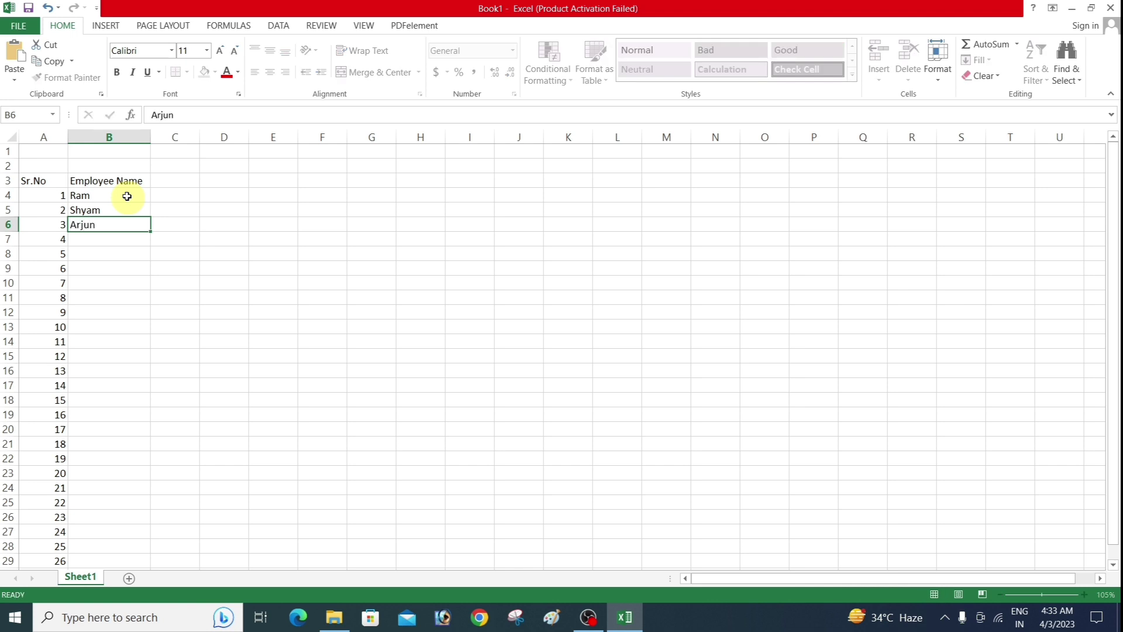
pyautogui.press('Return')
pyautogui.write('Zain')
pyautogui.press('Return')
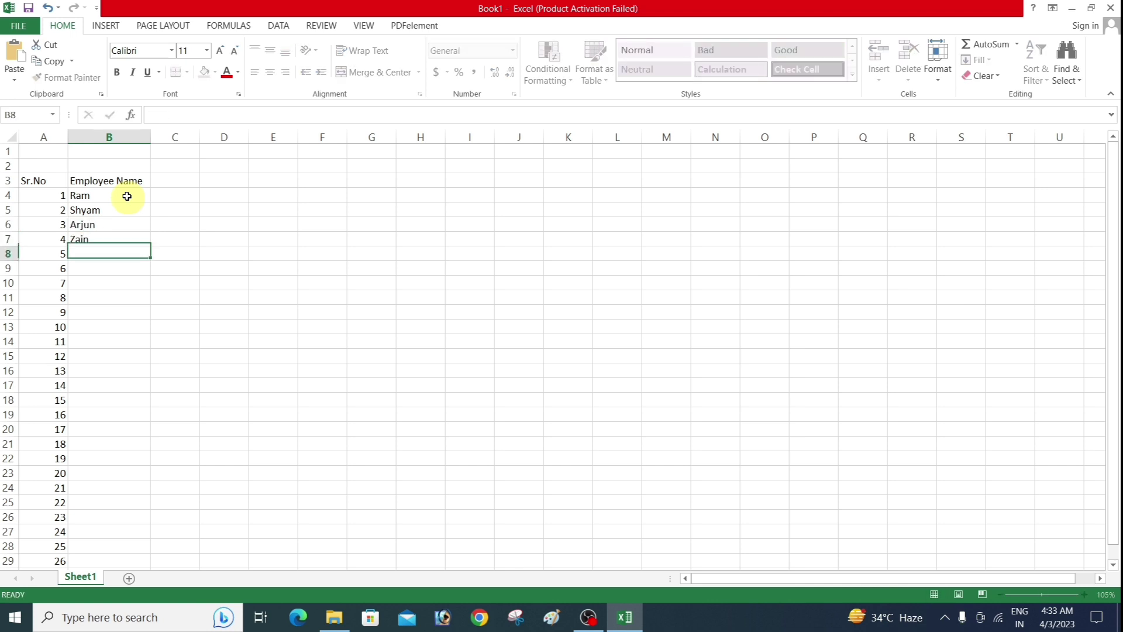
pyautogui.write('Ravi')
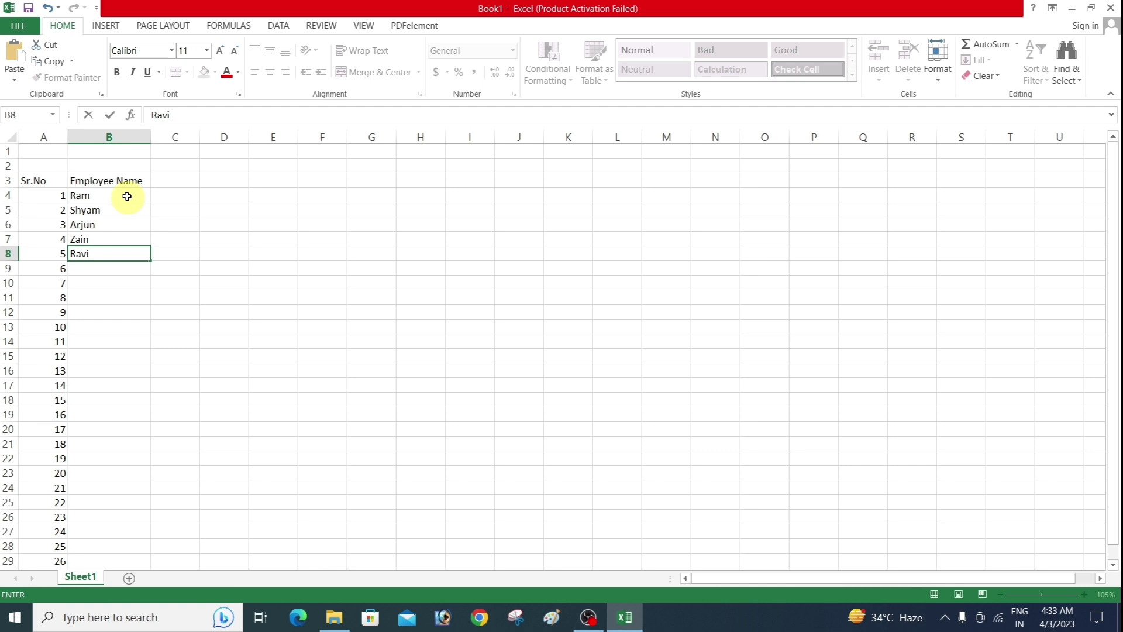
pyautogui.press('Return')
pyautogui.write('Azeem')
pyautogui.press('Return')
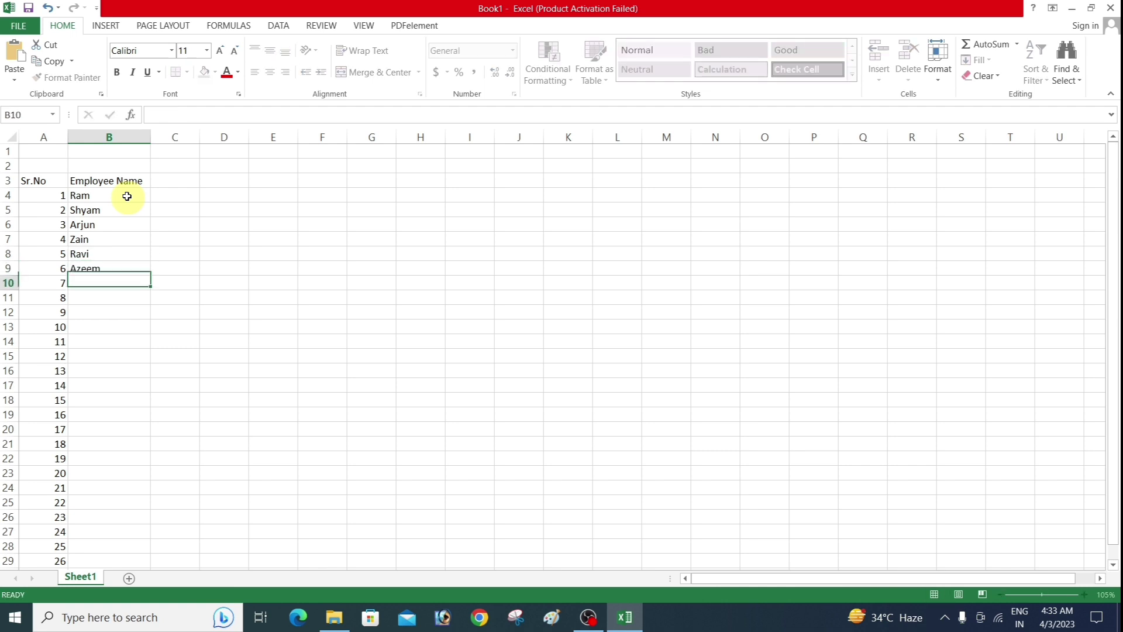
# Enter employee names for serials 7 through 14 in B10:B17
pyautogui.write('Ayan')
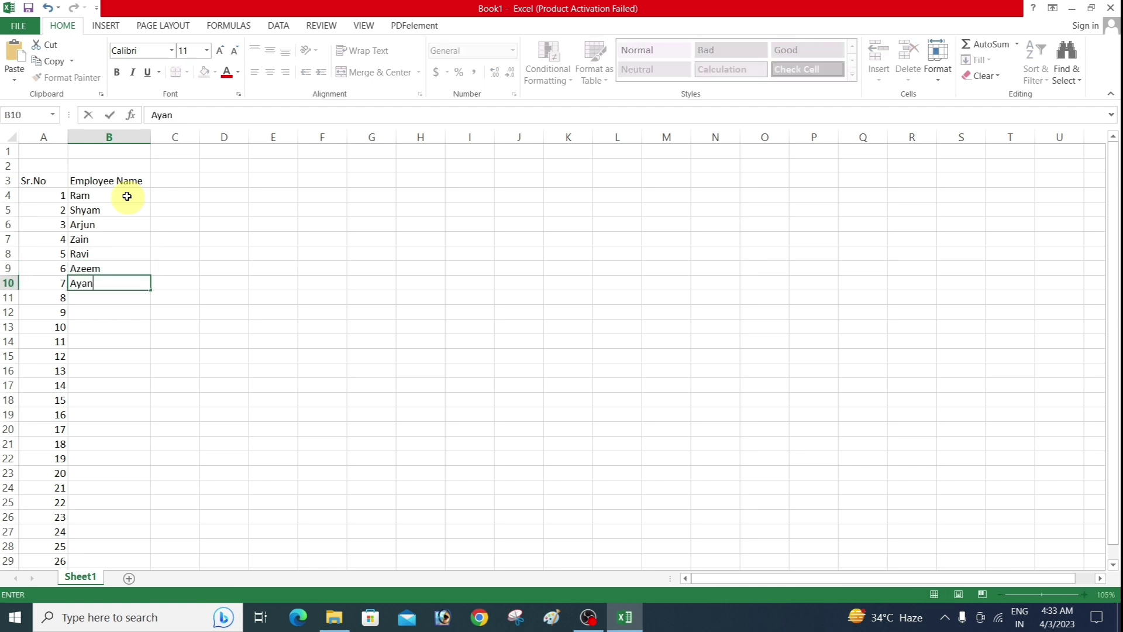
pyautogui.press('Return')
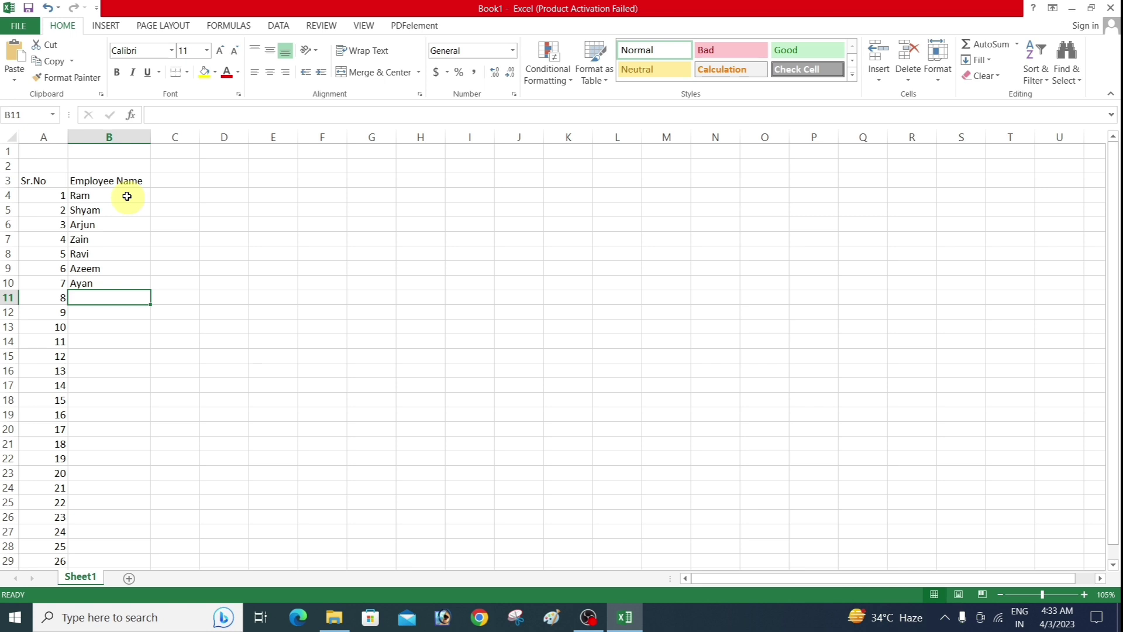
pyautogui.write('Faizan')
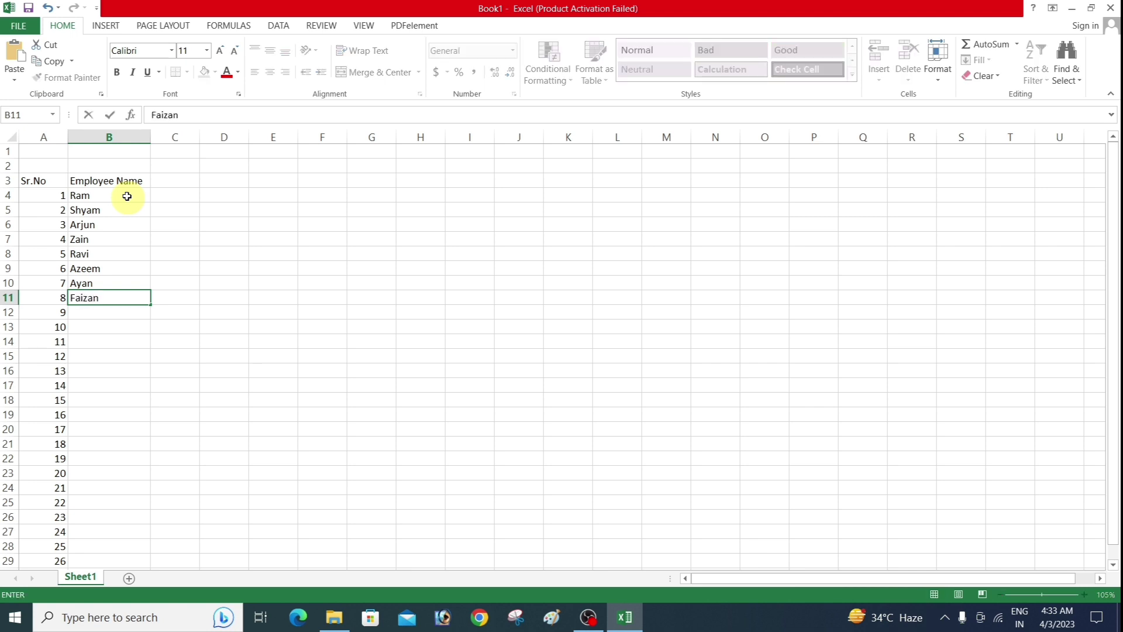
pyautogui.press('Return')
pyautogui.write('S')
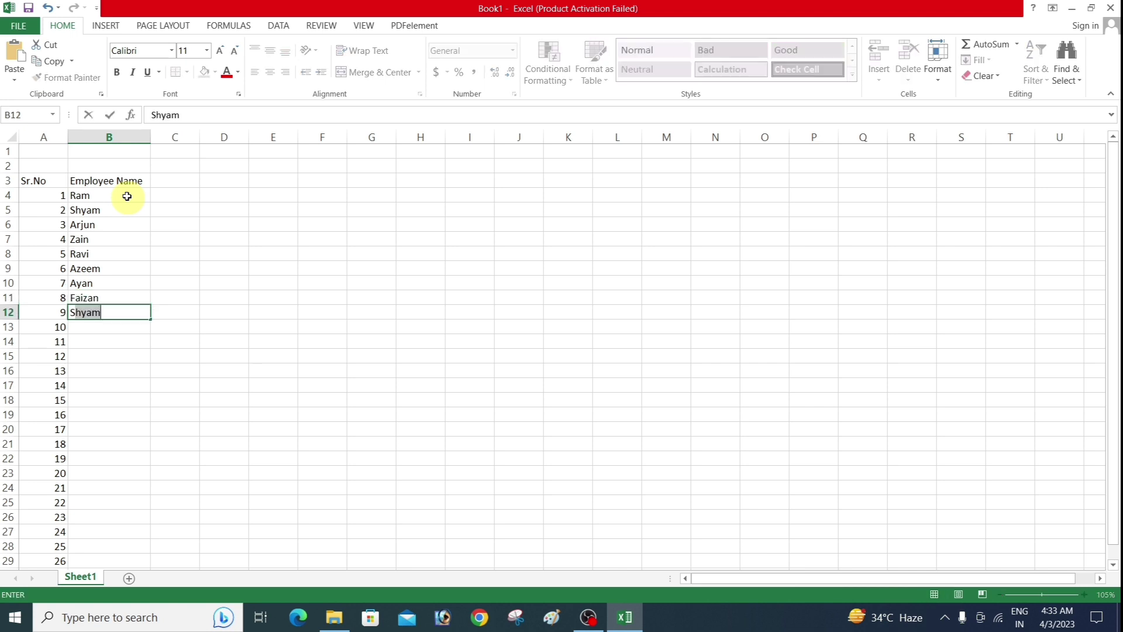
pyautogui.write('umit')
pyautogui.press('Return')
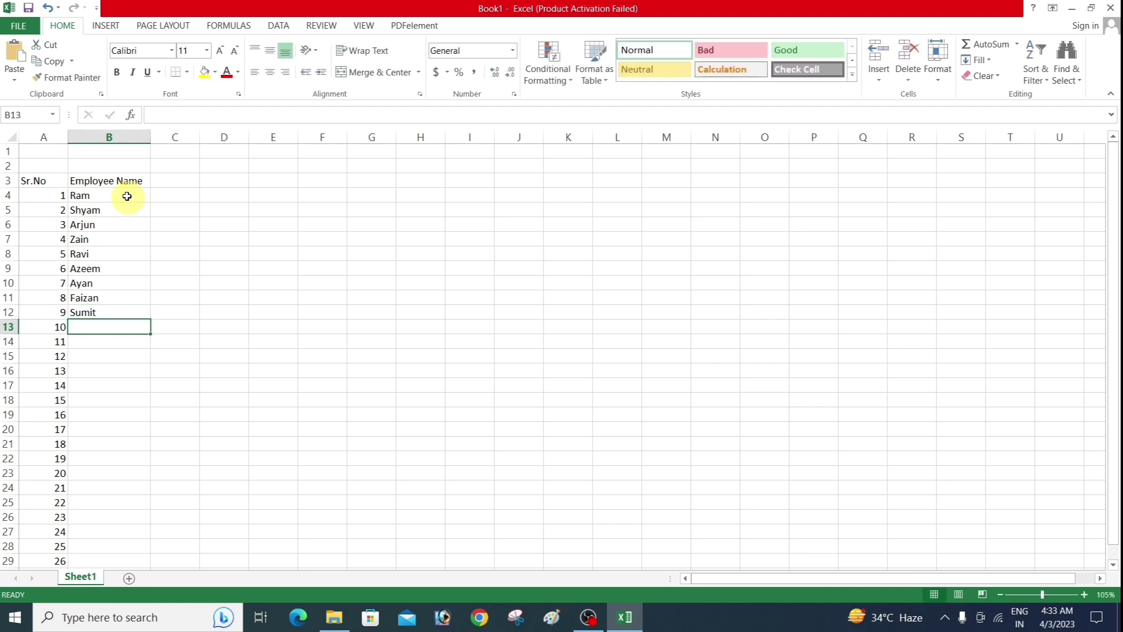
pyautogui.write('Aayu')
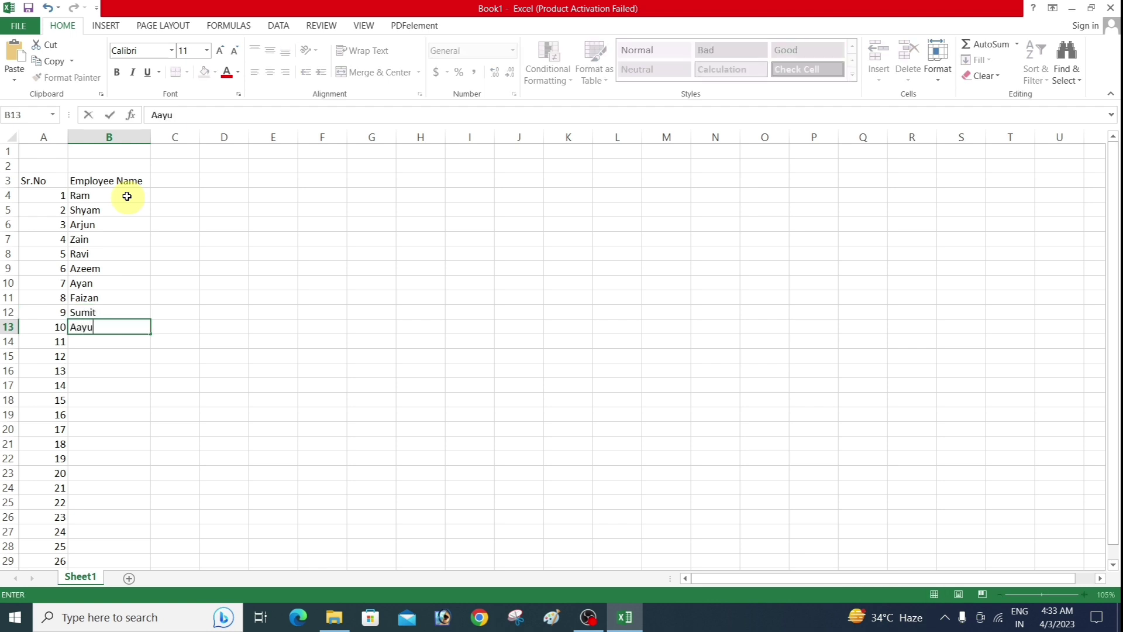
pyautogui.write('sh')
pyautogui.press('Return')
pyautogui.write('S')
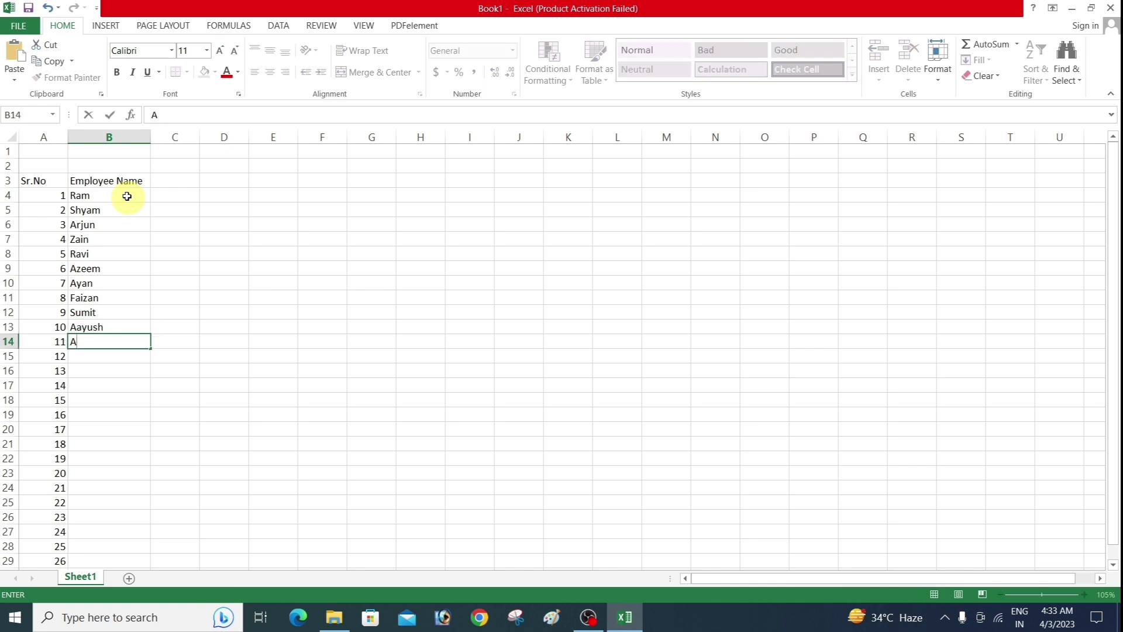
pyautogui.write('ameer')
pyautogui.press('Return')
pyautogui.write('Sa')
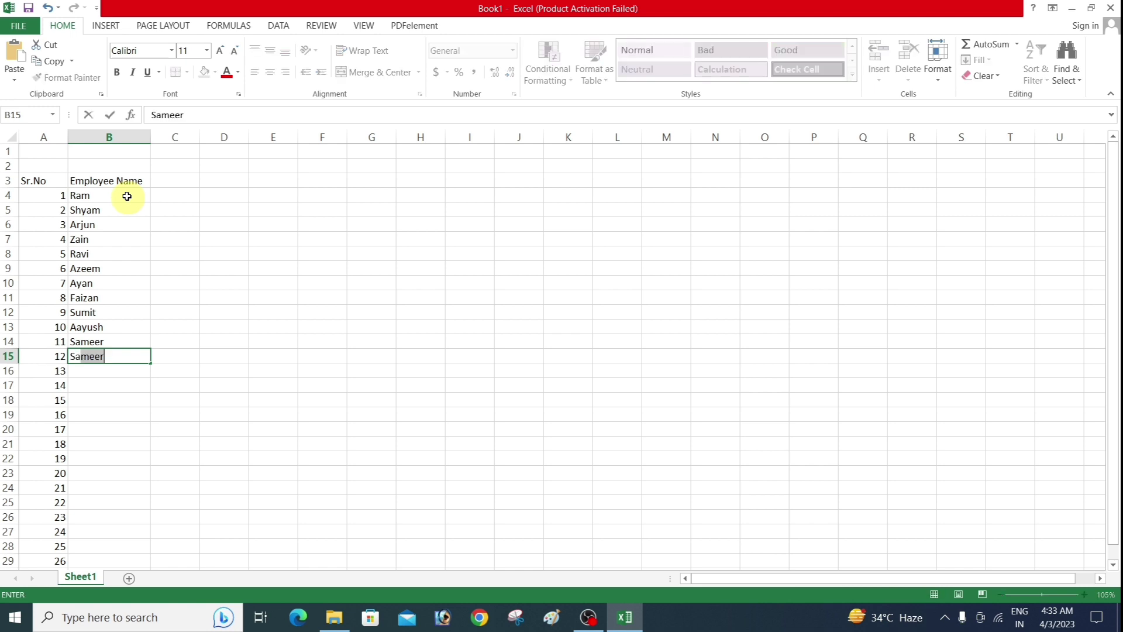
pyautogui.write('hil')
pyautogui.press('Return')
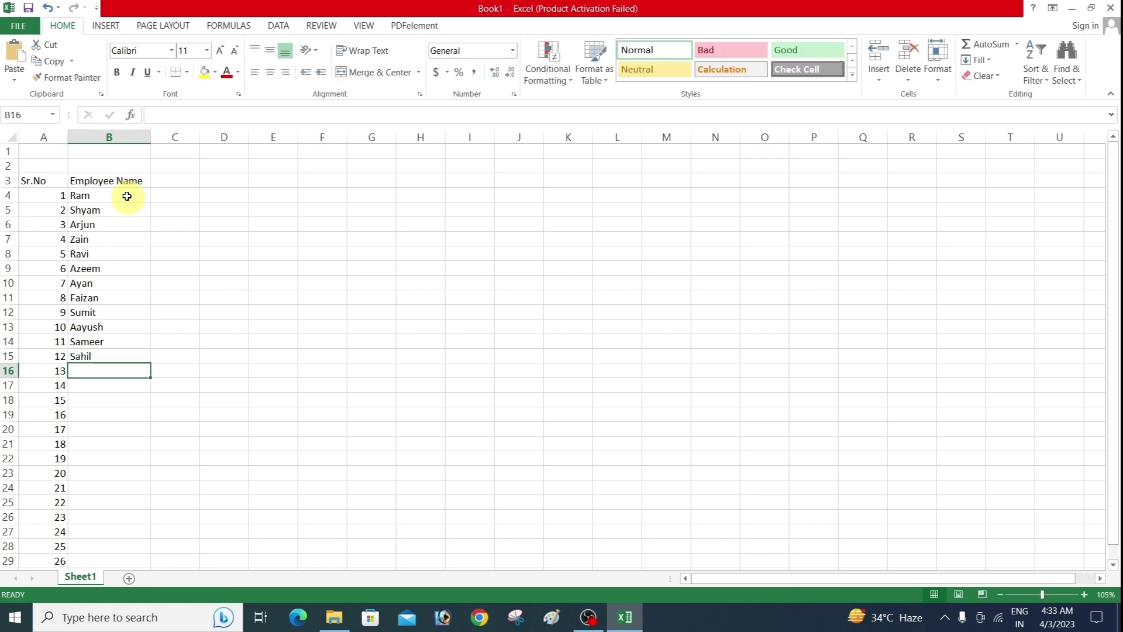
pyautogui.write('Sou')
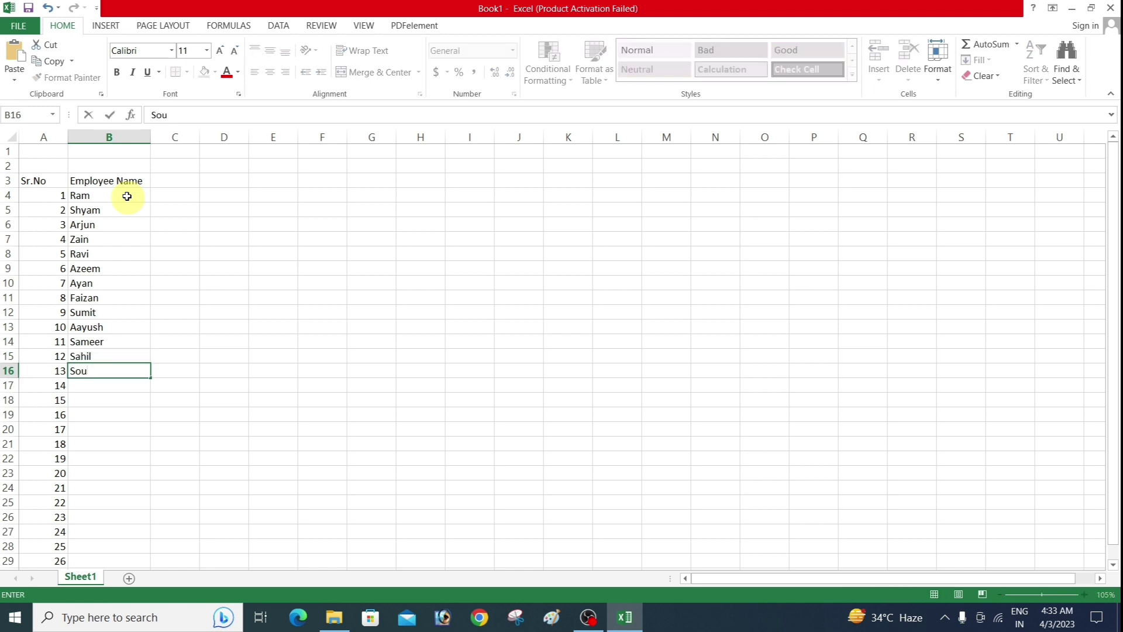
pyautogui.write('rabh')
pyautogui.press('Return')
pyautogui.write('S')
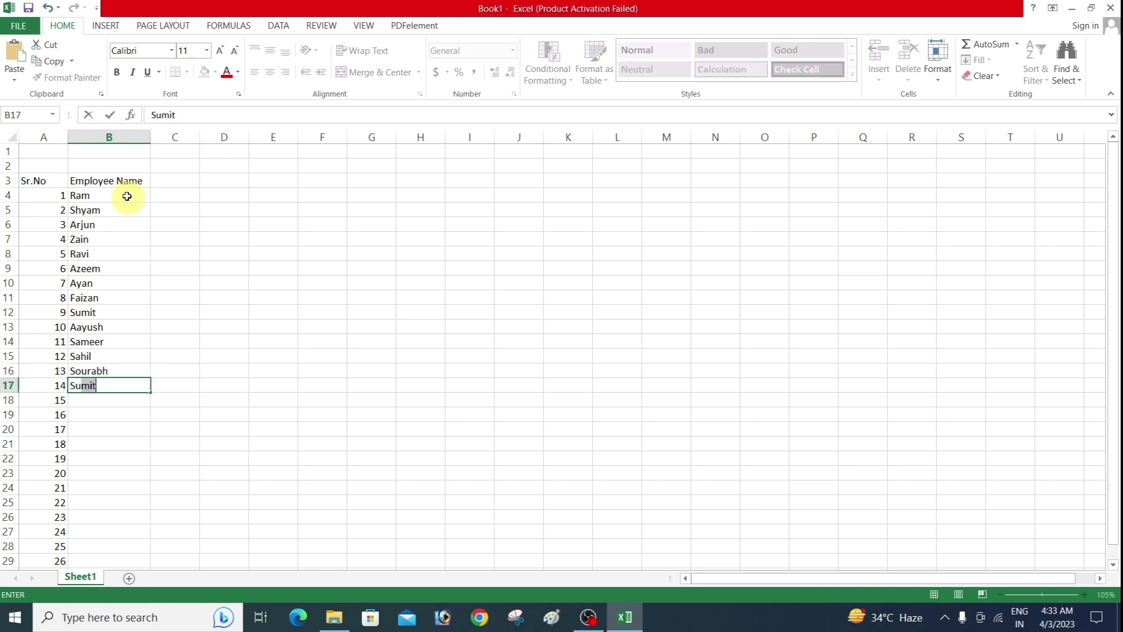
pyautogui.write('ufiyan')
# Enter employee names for serials 15 through 19 in column B
pyautogui.press('Return')
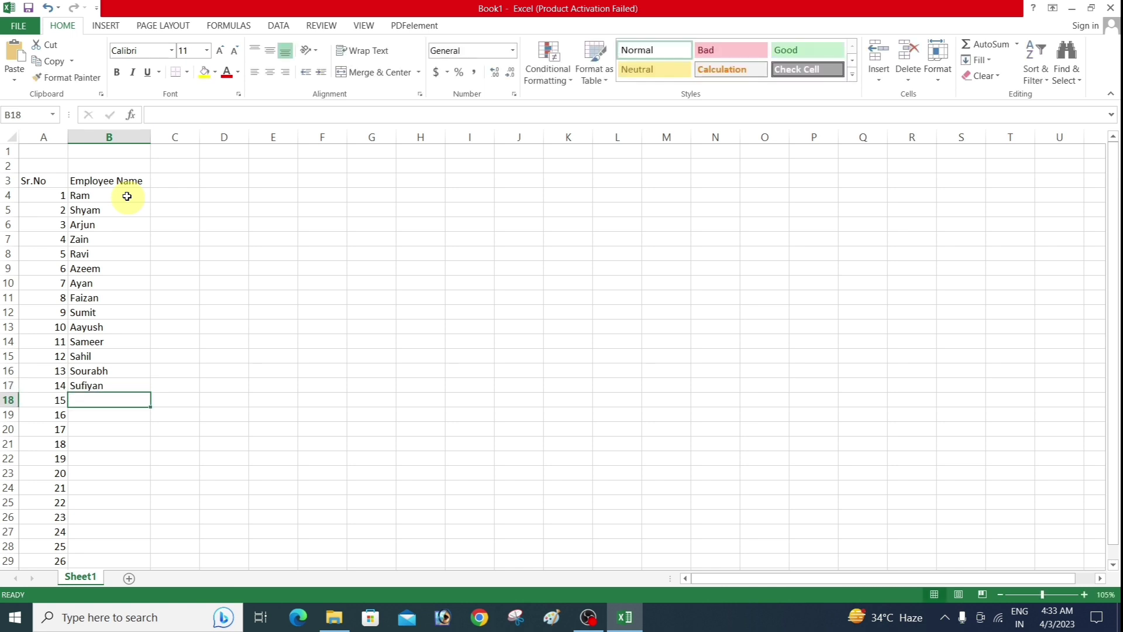
pyautogui.write('Sal')
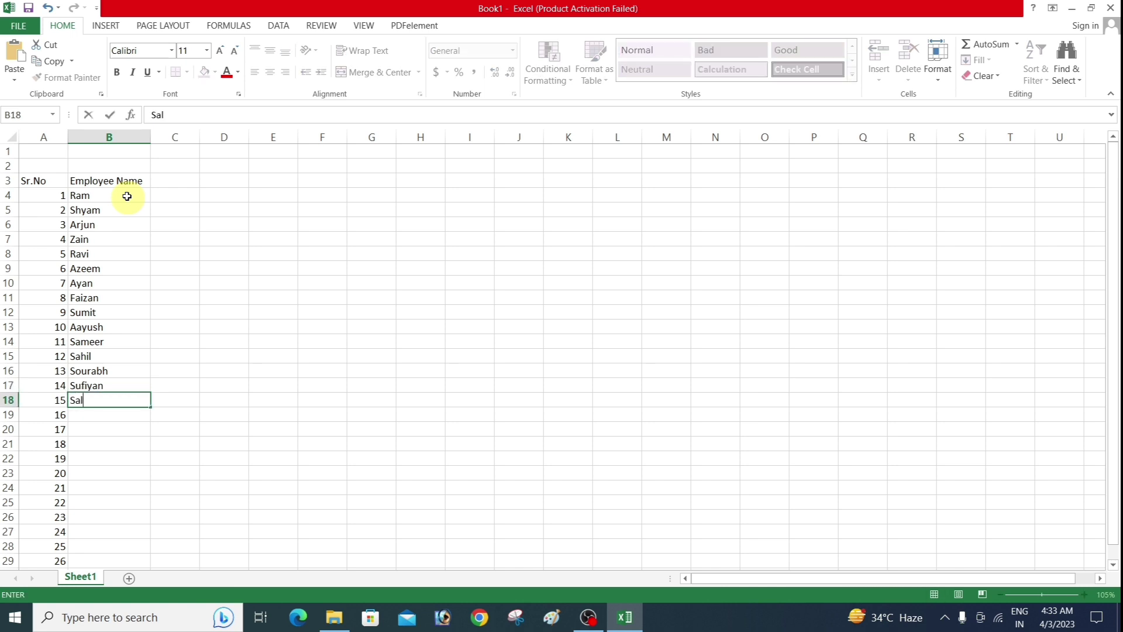
pyautogui.write('man')
pyautogui.press('Return')
pyautogui.write('R')
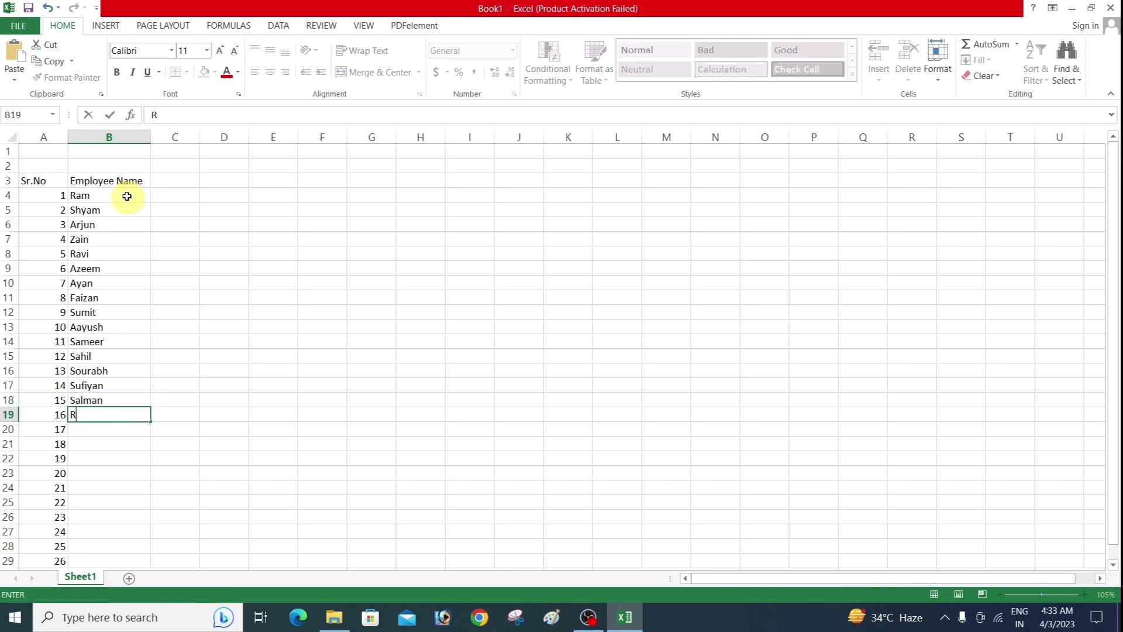
pyautogui.write('aj')
pyautogui.press('Return')
pyautogui.write('Arya')
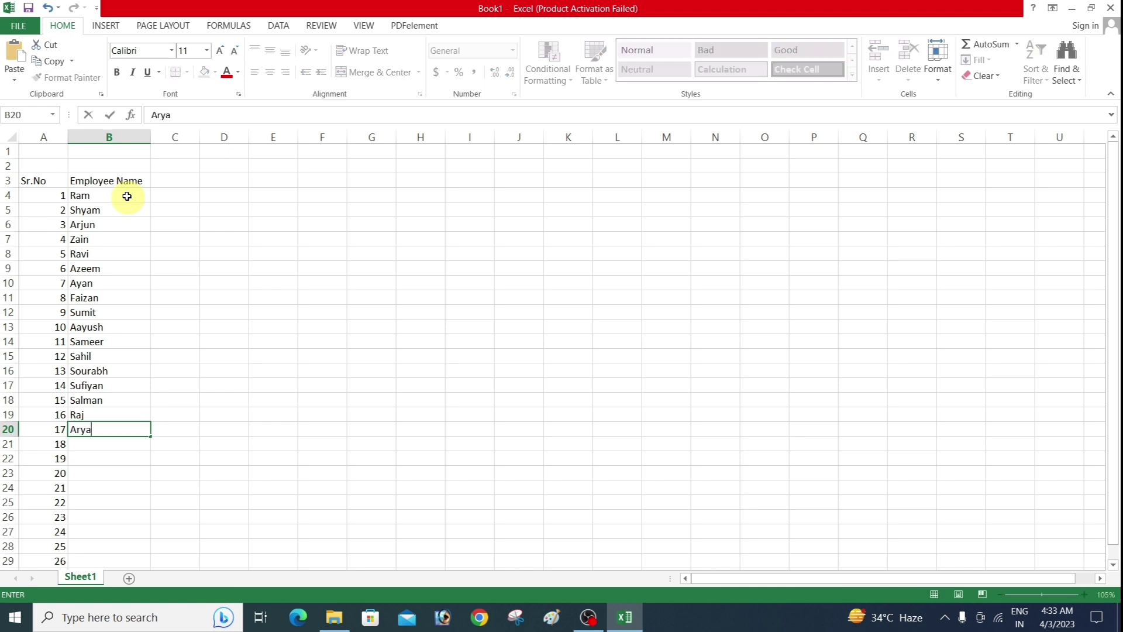
pyautogui.write('n')
pyautogui.hotkey('ctrl', 'Return')
pyautogui.press('Return')
pyautogui.write('A')
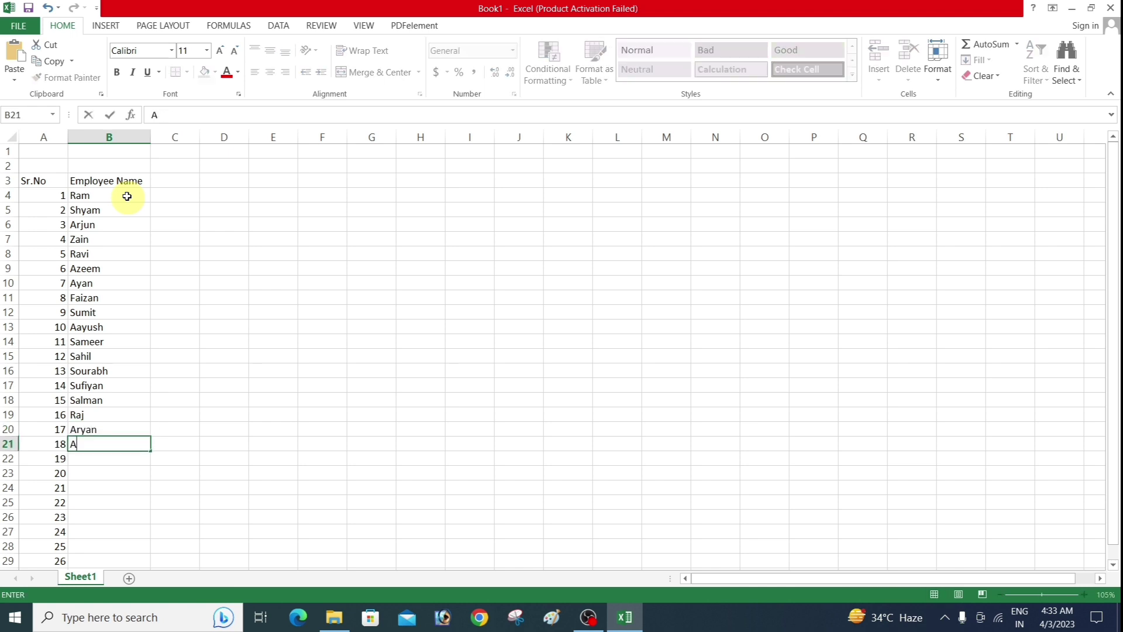
pyautogui.write('man')
pyautogui.press('Return')
pyautogui.write('As')
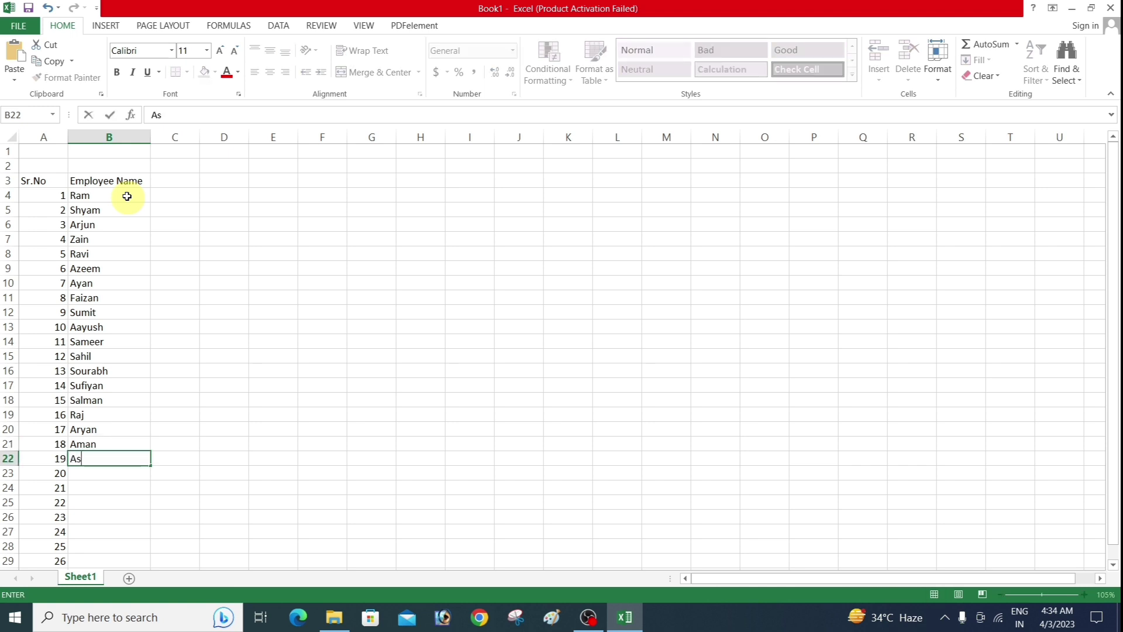
pyautogui.write('if')
pyautogui.press('Return')
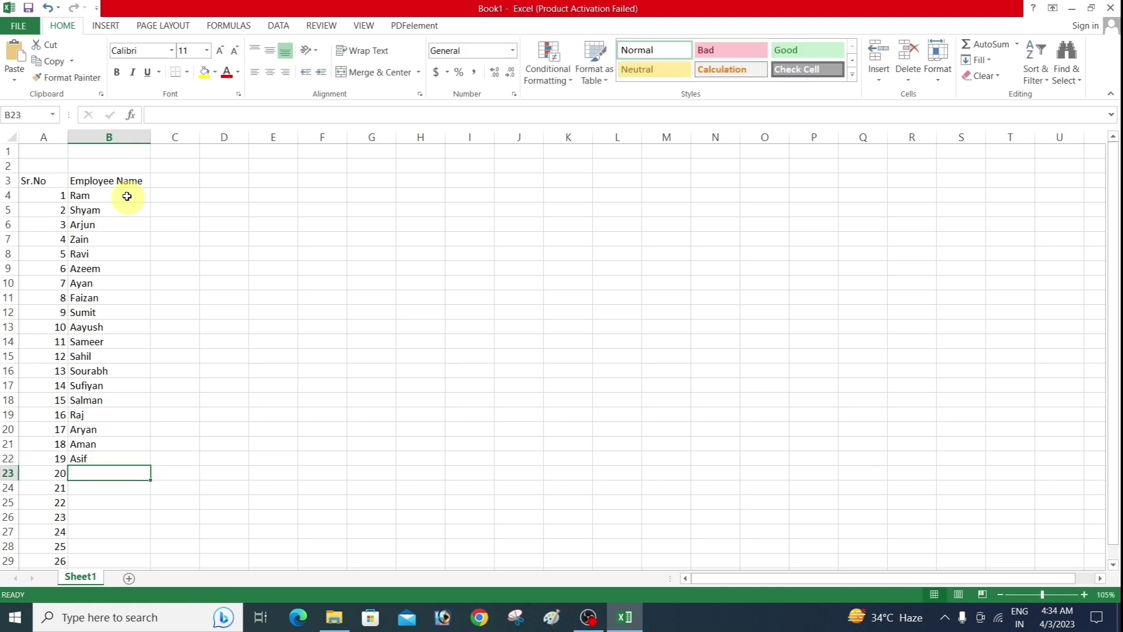
# Enter employee names for serials 20 through 26, replacing a mistyped name at serial 22
pyautogui.write('Sri')
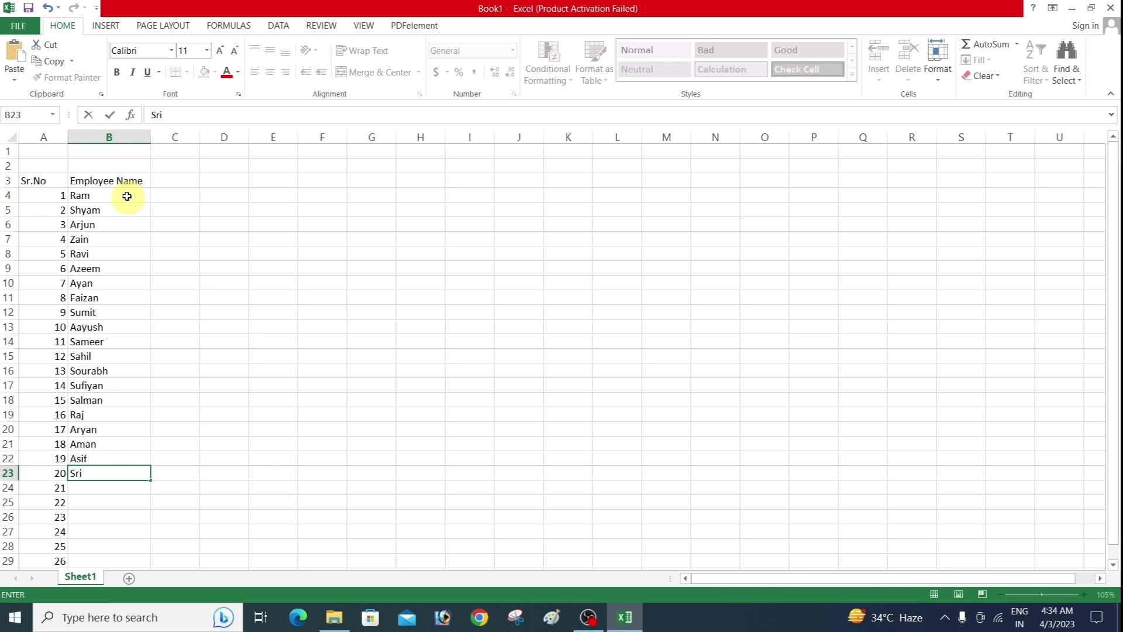
pyautogui.write('vas')
pyautogui.write('tav')
pyautogui.press('Return')
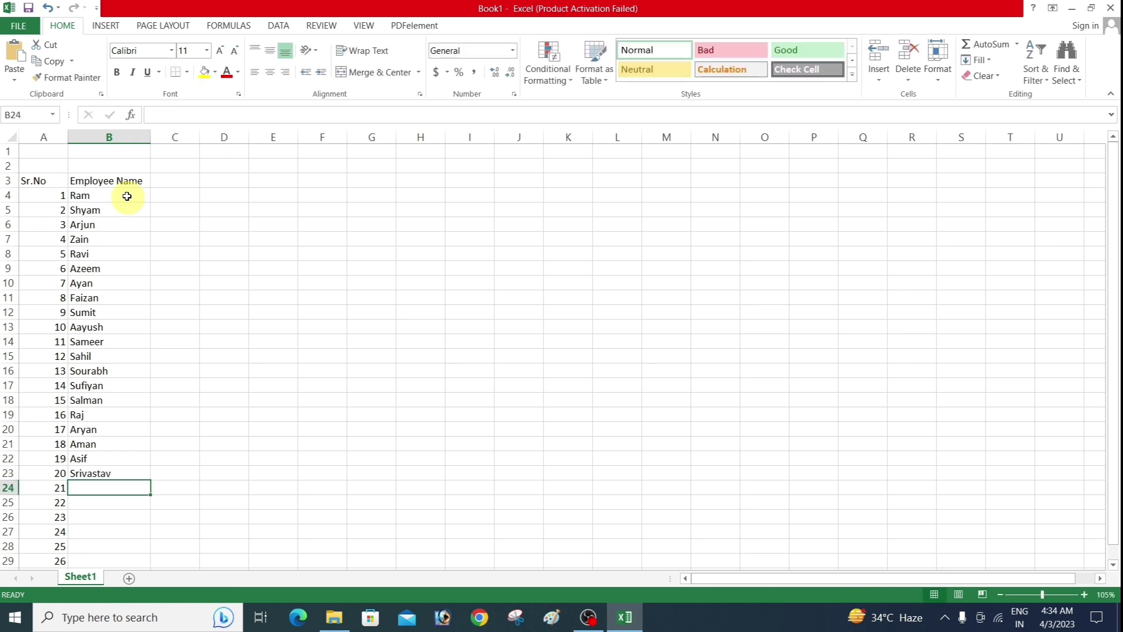
pyautogui.write('Aja')
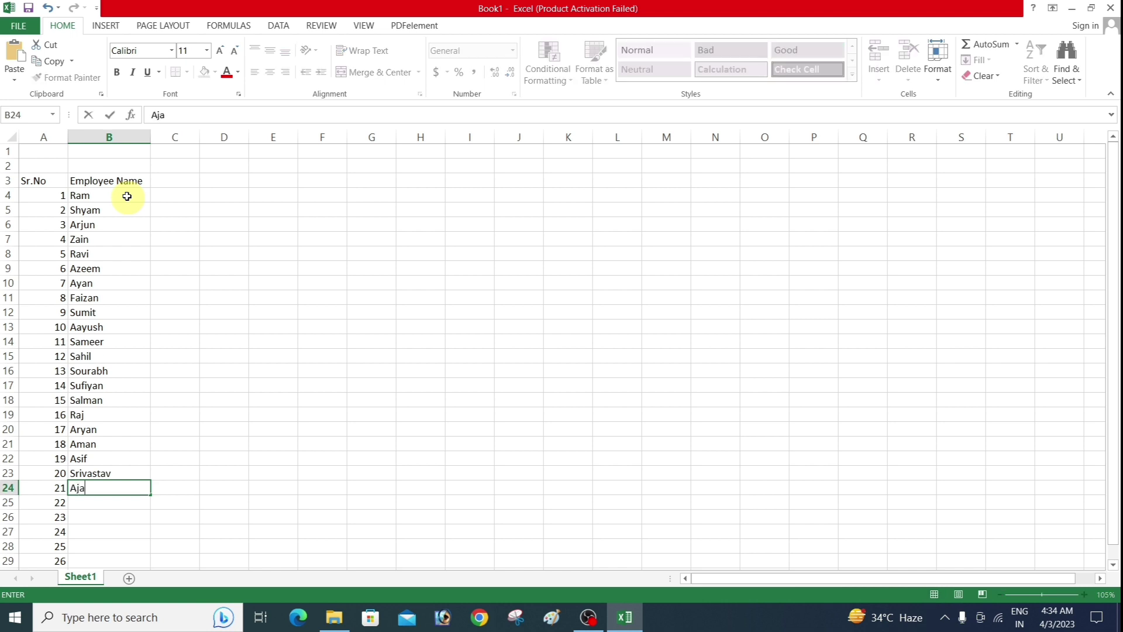
pyautogui.write('y Kum')
pyautogui.write('ar')
pyautogui.press('Return')
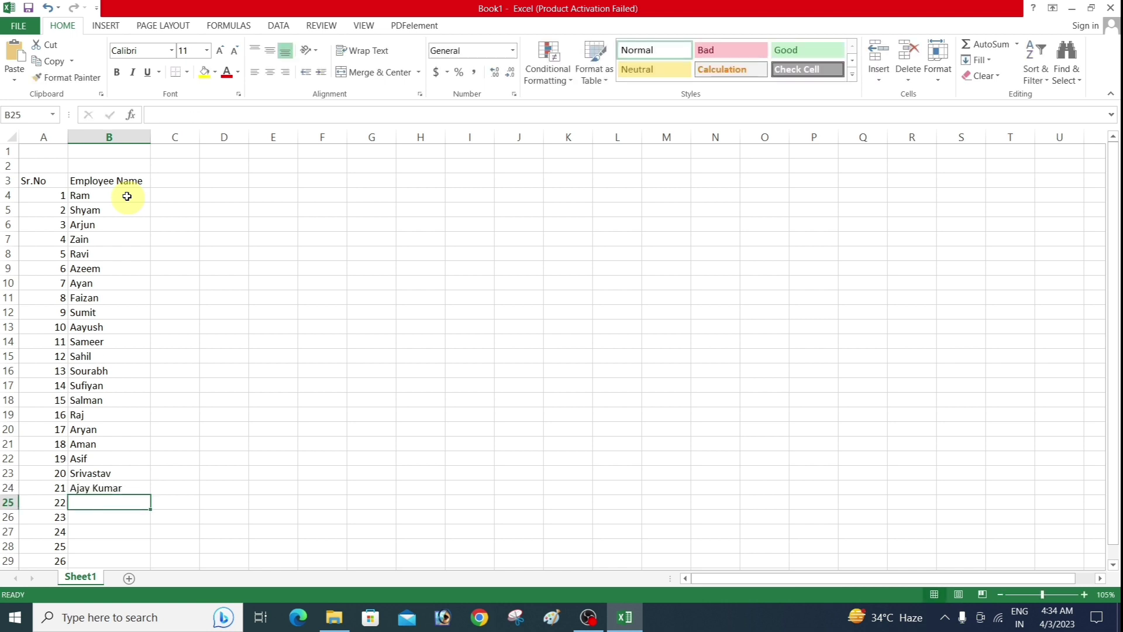
pyautogui.write('Vin')
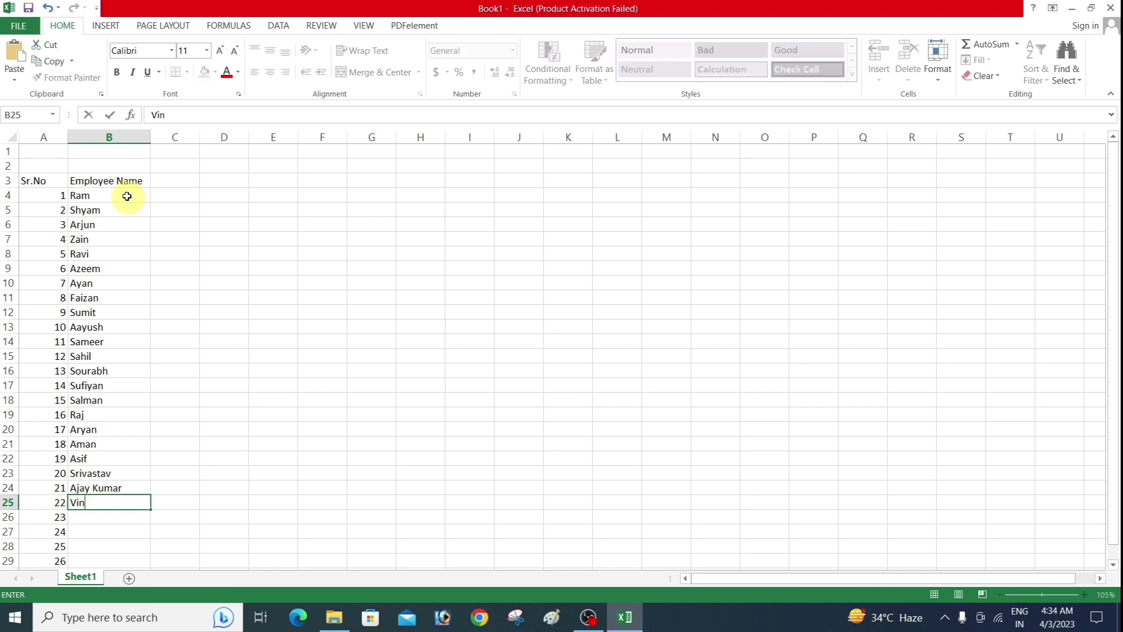
pyautogui.write('ey')
pyautogui.write(' Dub')
pyautogui.write('e')
pyautogui.press('BackSpace')
pyautogui.press('BackSpace')
pyautogui.press('BackSpace')
pyautogui.press('BackSpace')
pyautogui.press('BackSpace')
pyautogui.press('BackSpace')
pyautogui.press('BackSpace')
pyautogui.press('BackSpace')
pyautogui.write('Saj')
pyautogui.write('id K')
pyautogui.write('han')
pyautogui.press('Return')
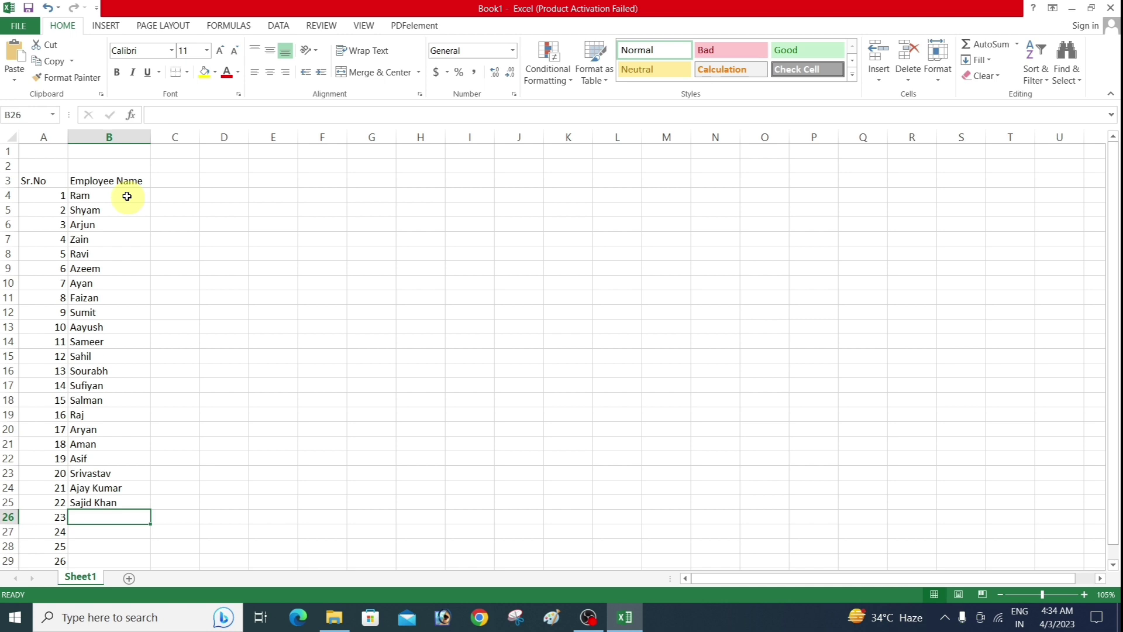
pyautogui.write('ka')
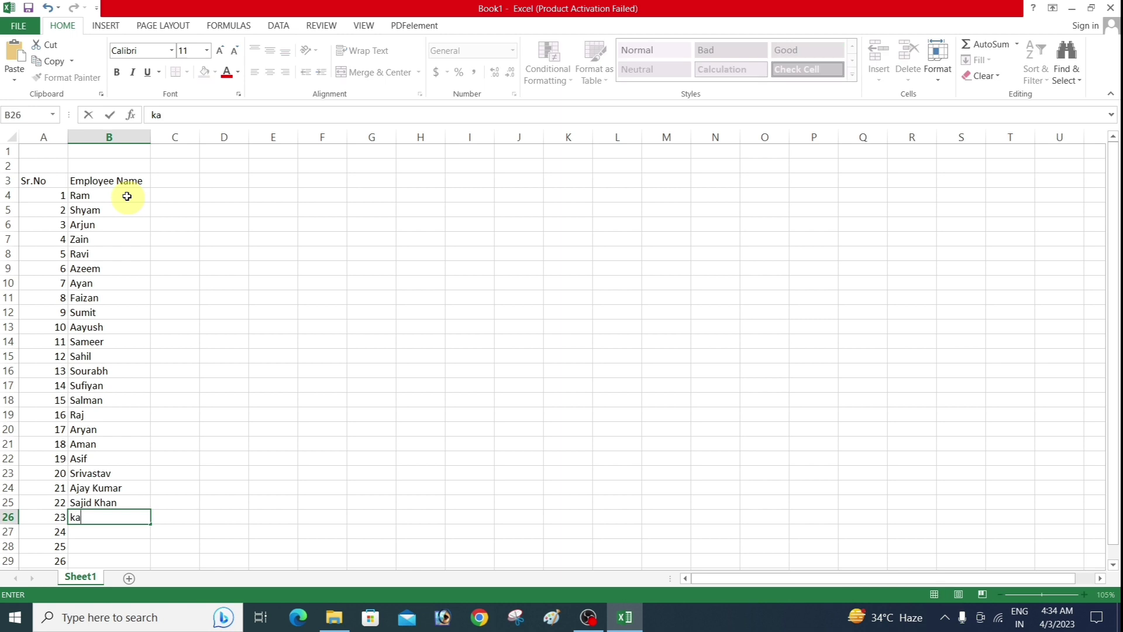
pyautogui.write('r')
pyautogui.write('tik')
pyautogui.press('Return')
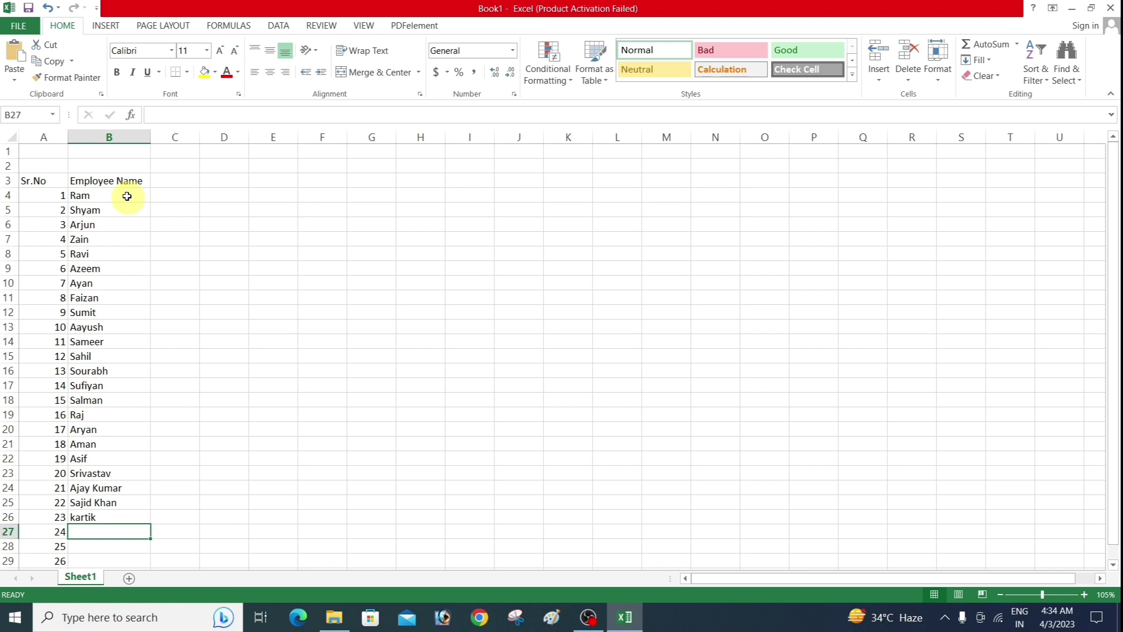
pyautogui.write('Guf')
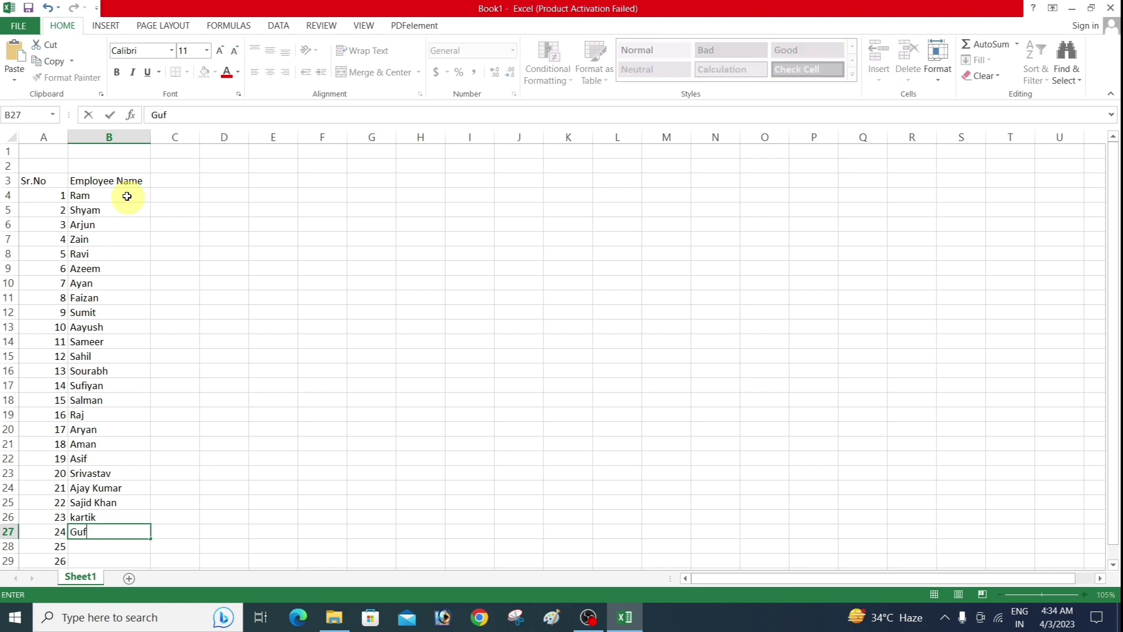
pyautogui.write('ran')
pyautogui.press('Return')
pyautogui.write('karan')
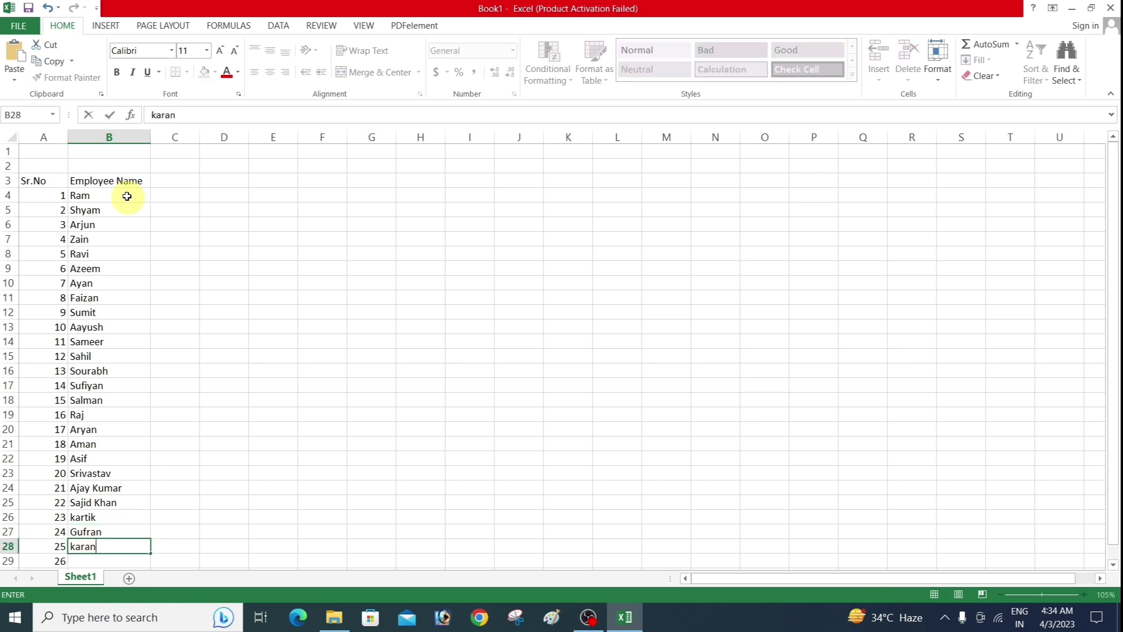
pyautogui.press('Return')
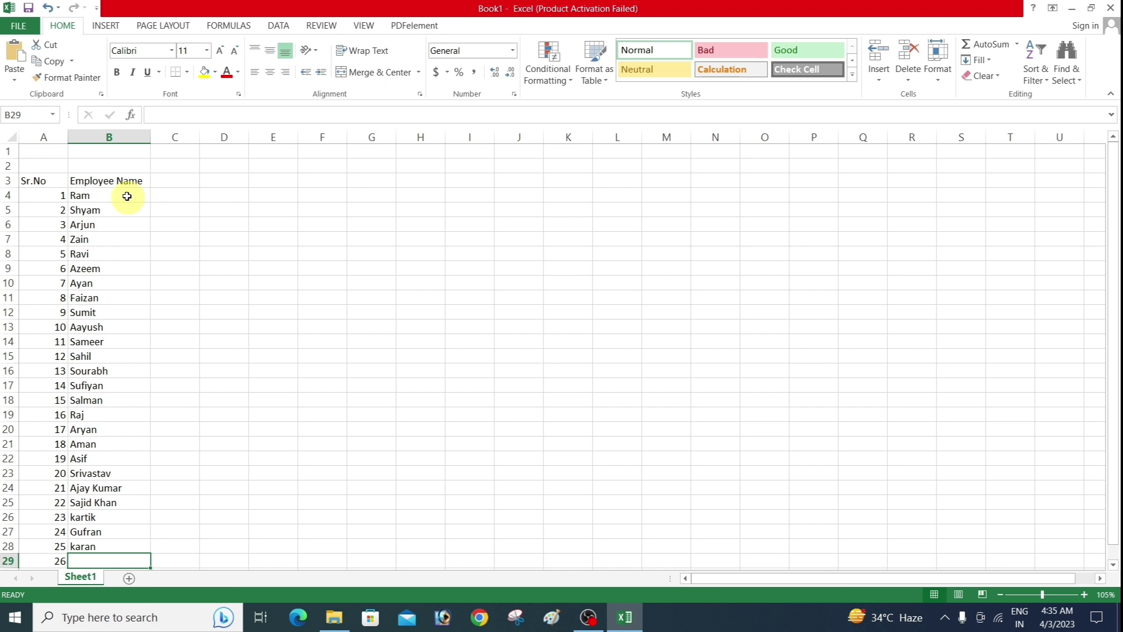
pyautogui.write('Rahul')
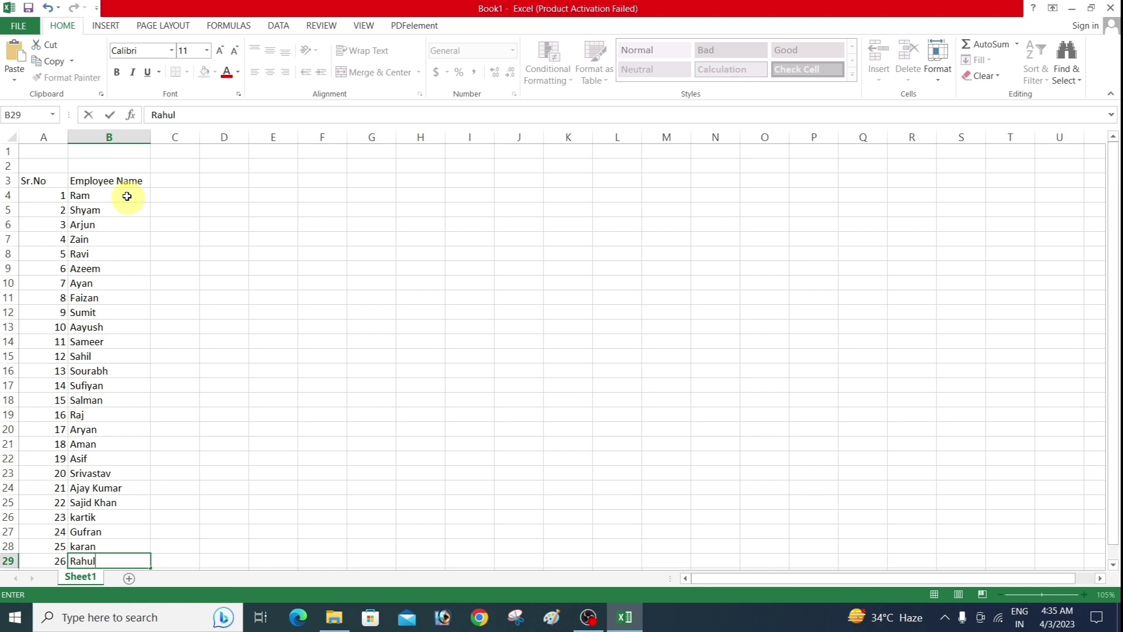
# Add a Designation heading in C3, then General Manager and Assistant Manager for serials 1–2
pyautogui.click(192, 178)
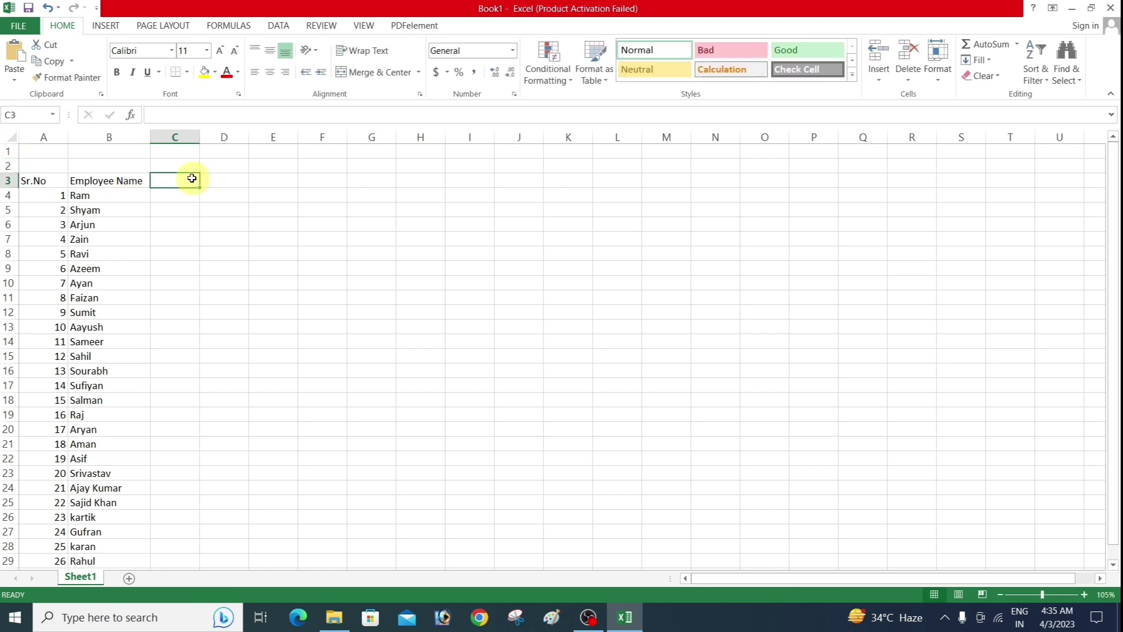
pyautogui.write('De')
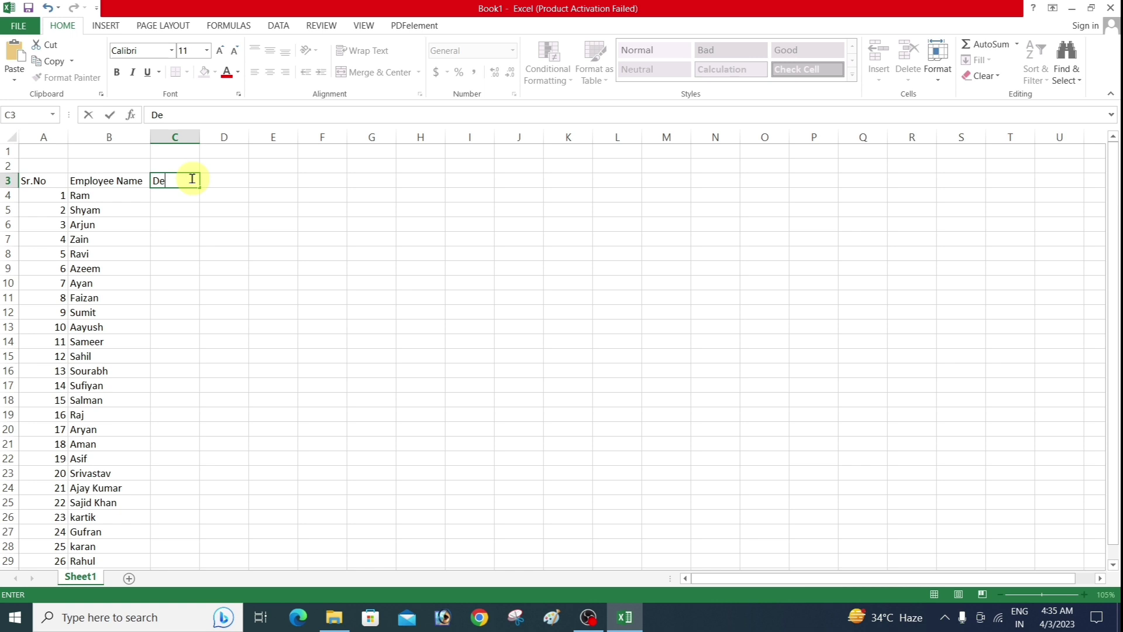
pyautogui.write('sig')
pyautogui.write('nation')
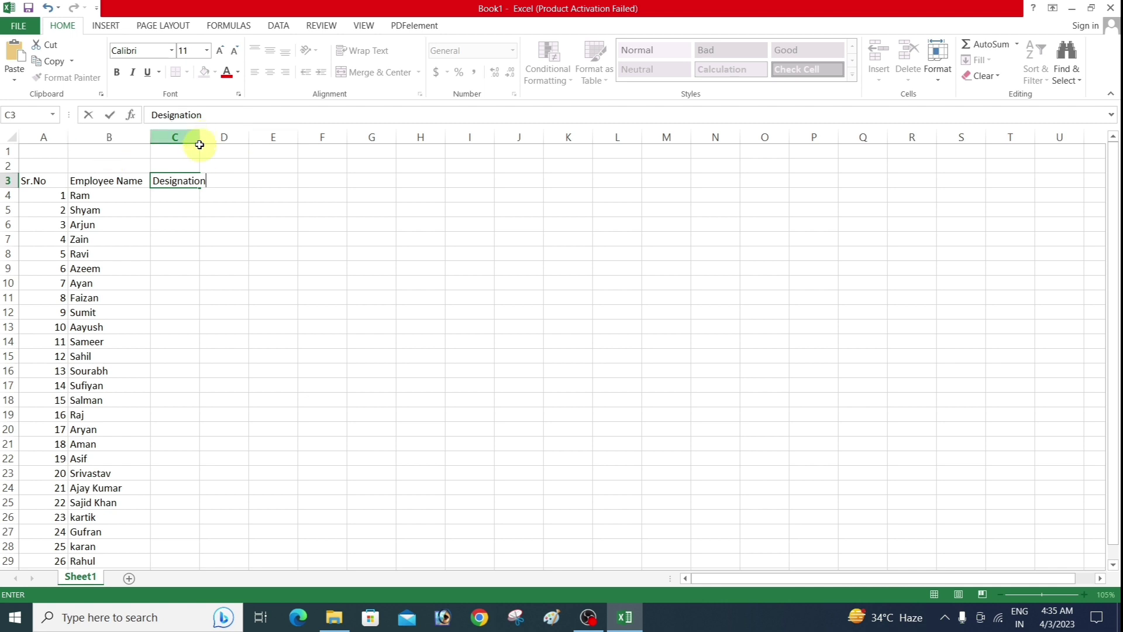
pyautogui.click(198, 150)
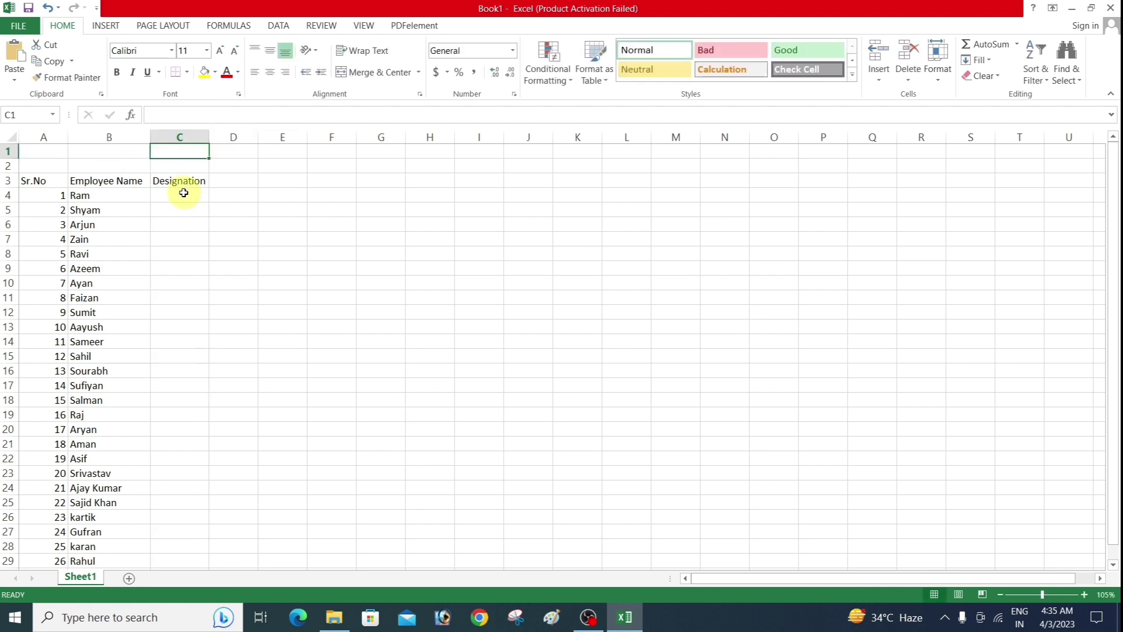
pyautogui.click(188, 194)
pyautogui.write('G')
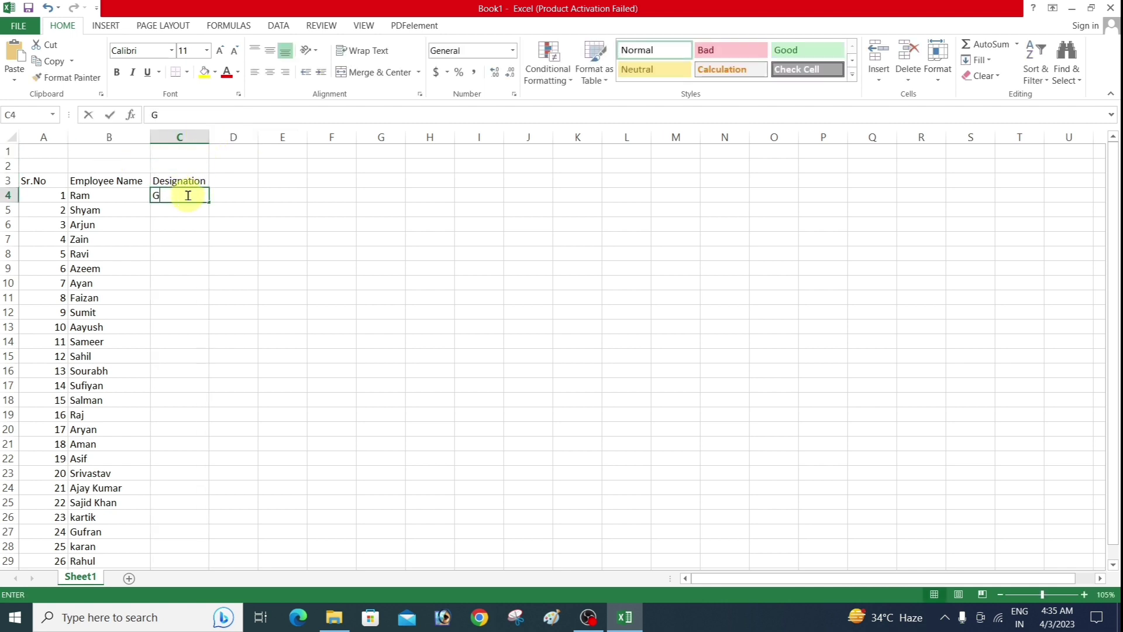
pyautogui.write('eneral Manager')
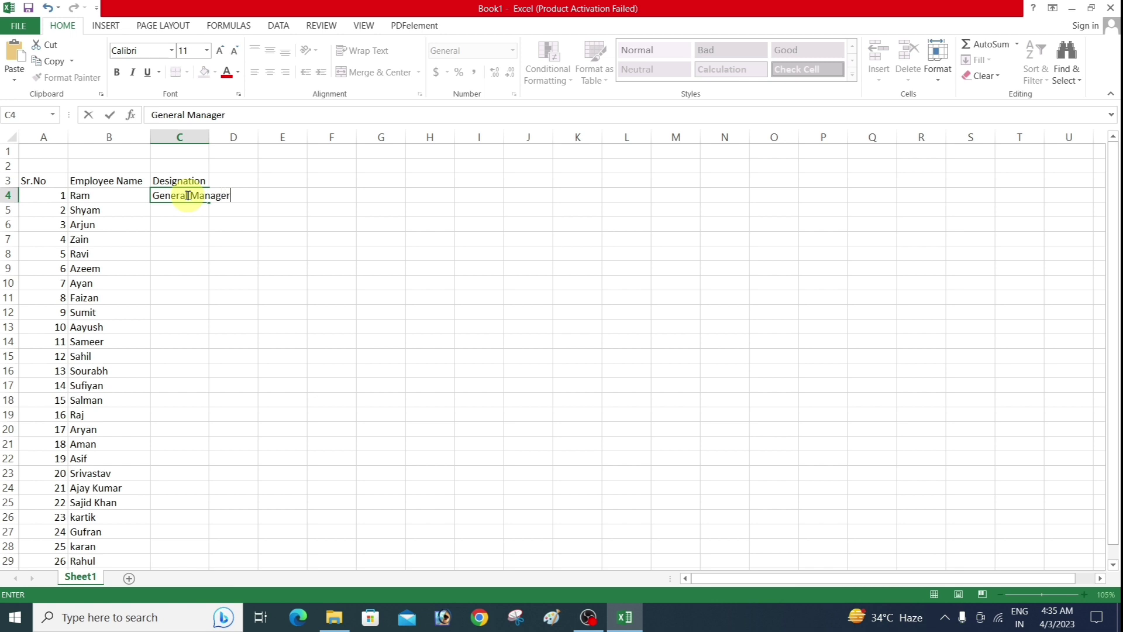
pyautogui.press('Return')
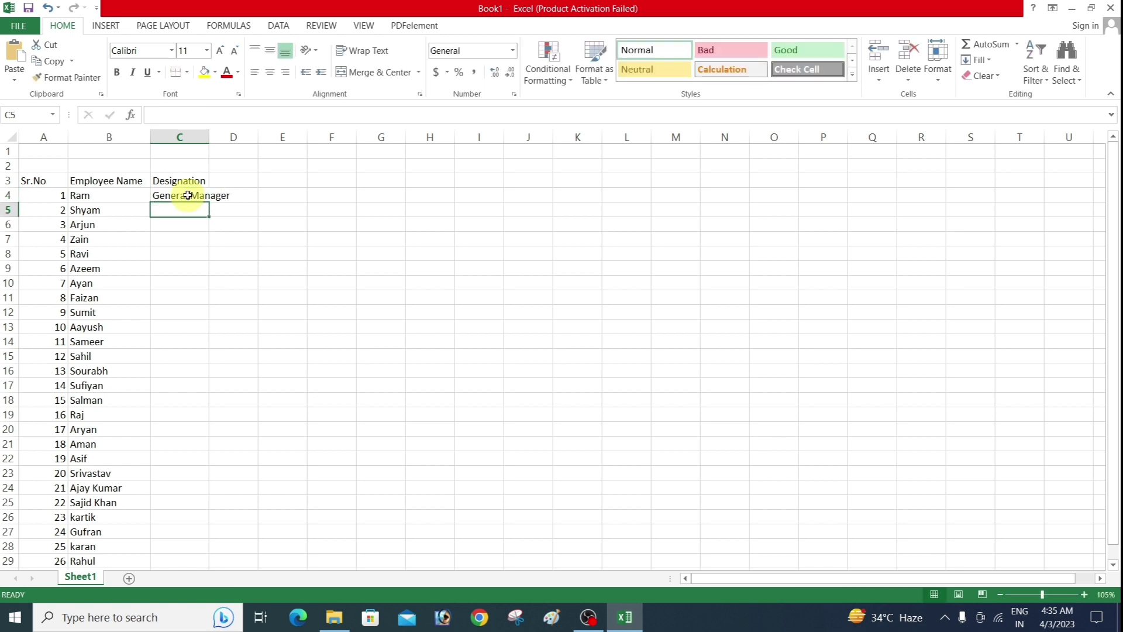
pyautogui.write('Assi')
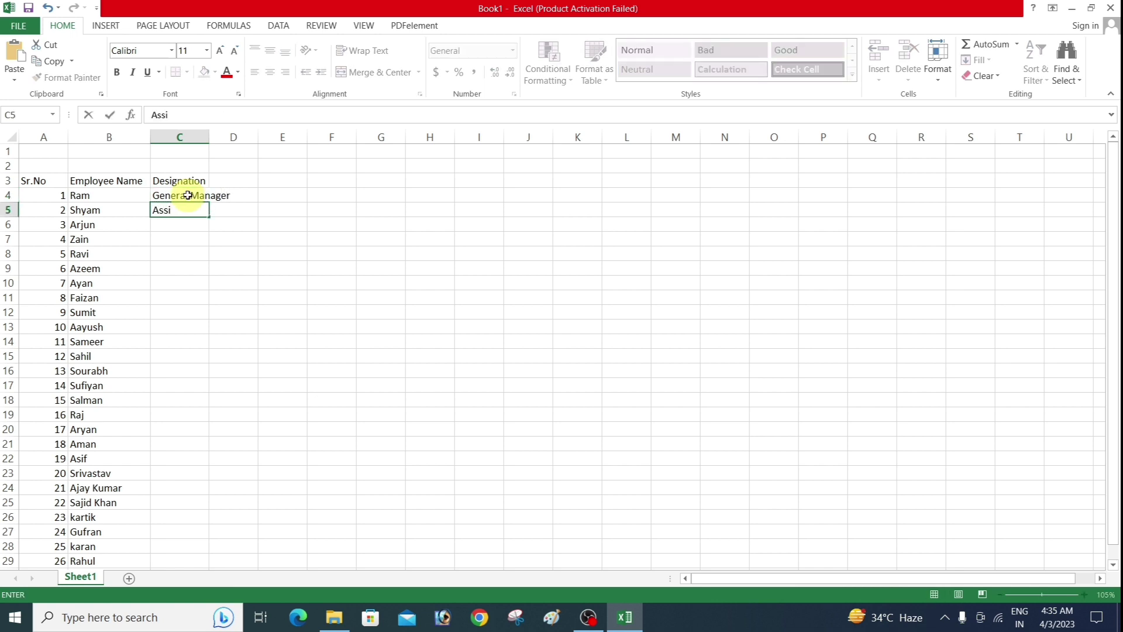
pyautogui.write('tant Manager')
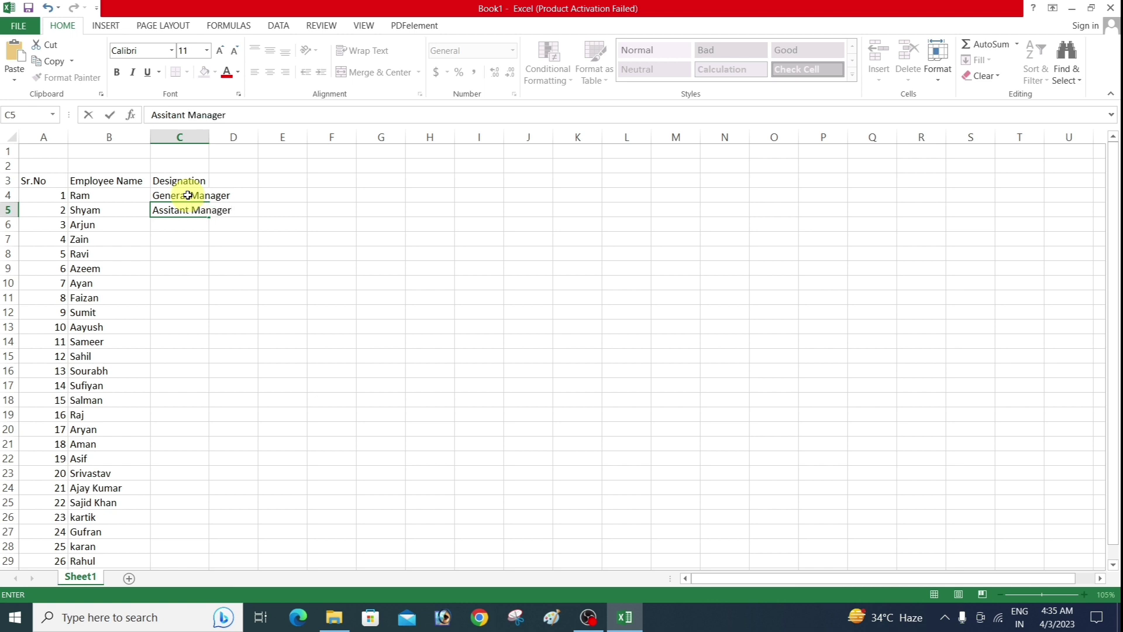
pyautogui.press('Return')
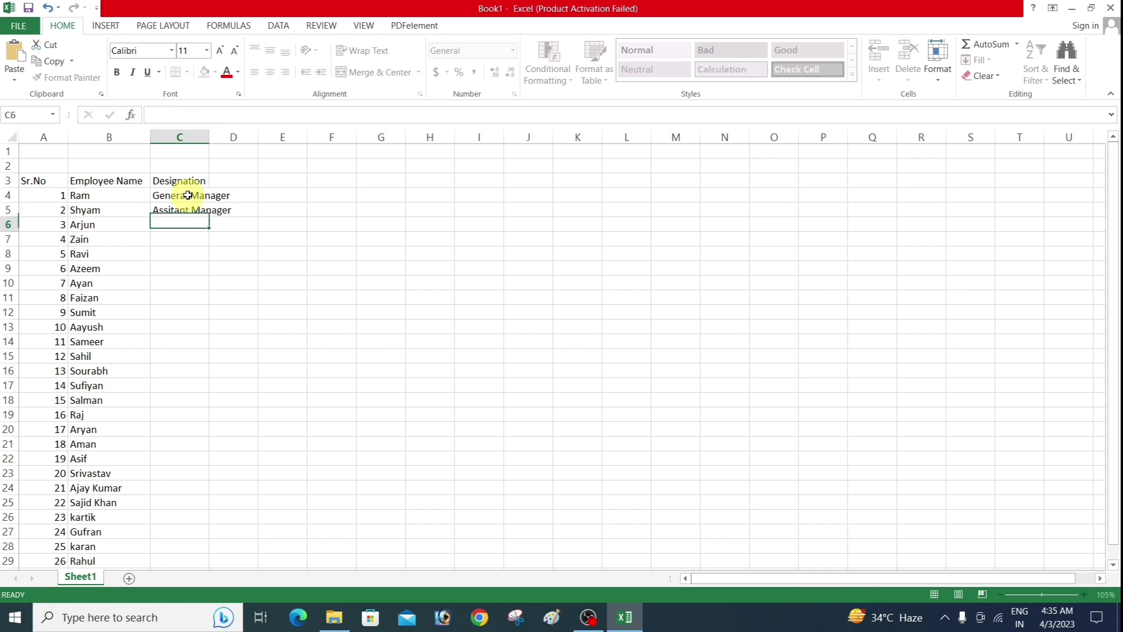
# Enter Staff for serials 3–10, Cashier for 11–12, and Staff for 13–14 using AutoComplete
pyautogui.write('Staff')
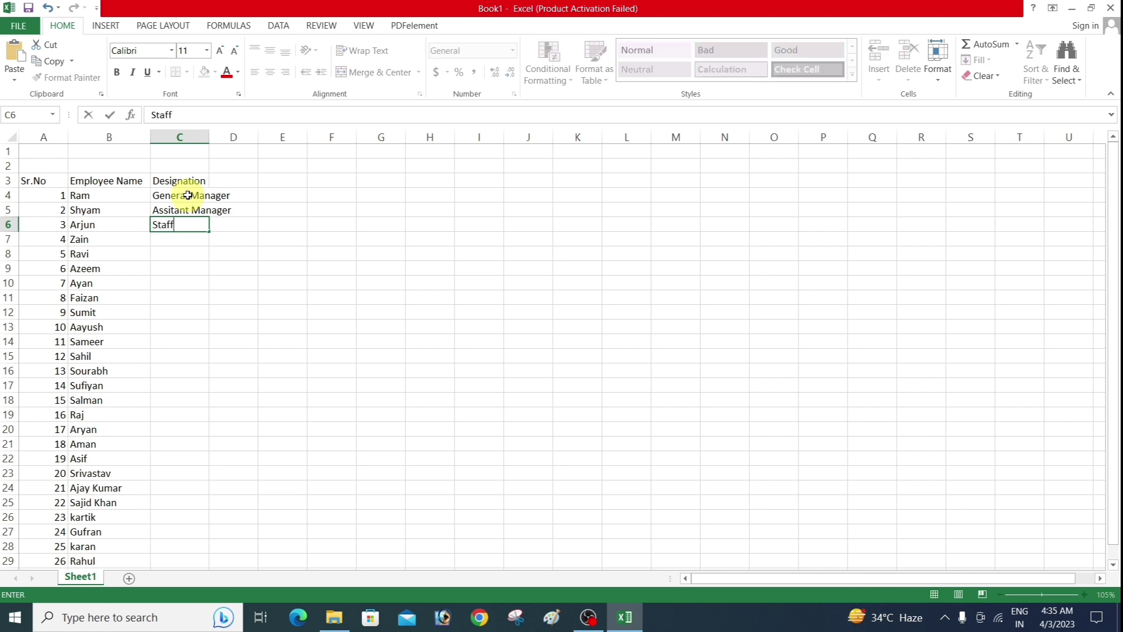
pyautogui.press('Return')
pyautogui.write('Staff')
pyautogui.press('Return')
pyautogui.write('S')
pyautogui.press('Up')
pyautogui.write('S')
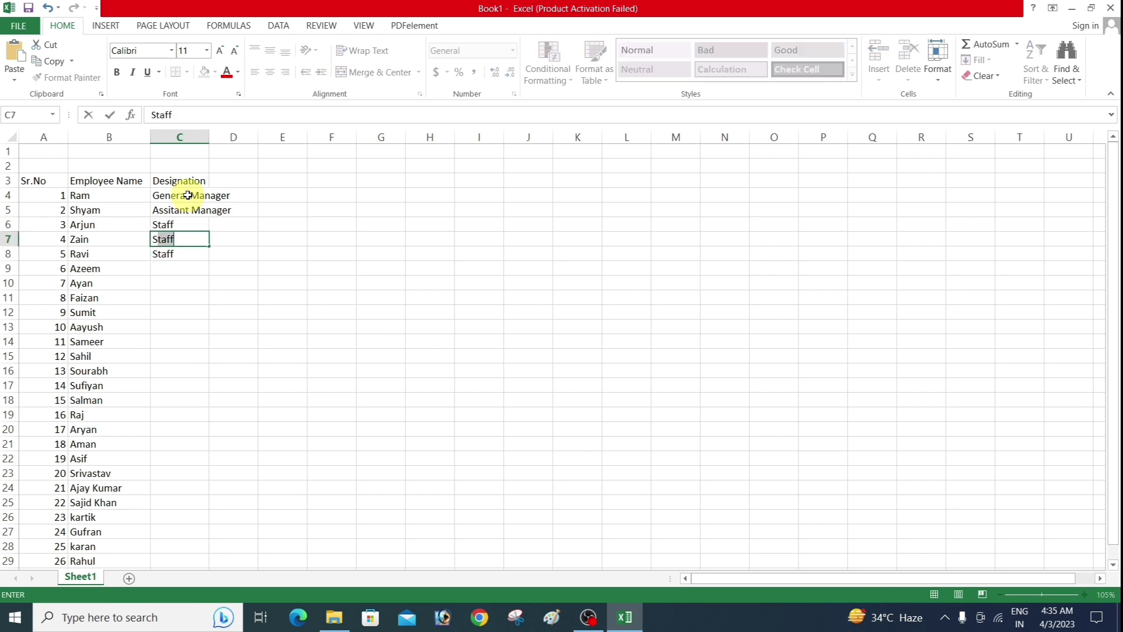
pyautogui.press('Return')
pyautogui.press('Return')
pyautogui.write('Staff')
pyautogui.press('Return')
pyautogui.write('S')
pyautogui.press('Return')
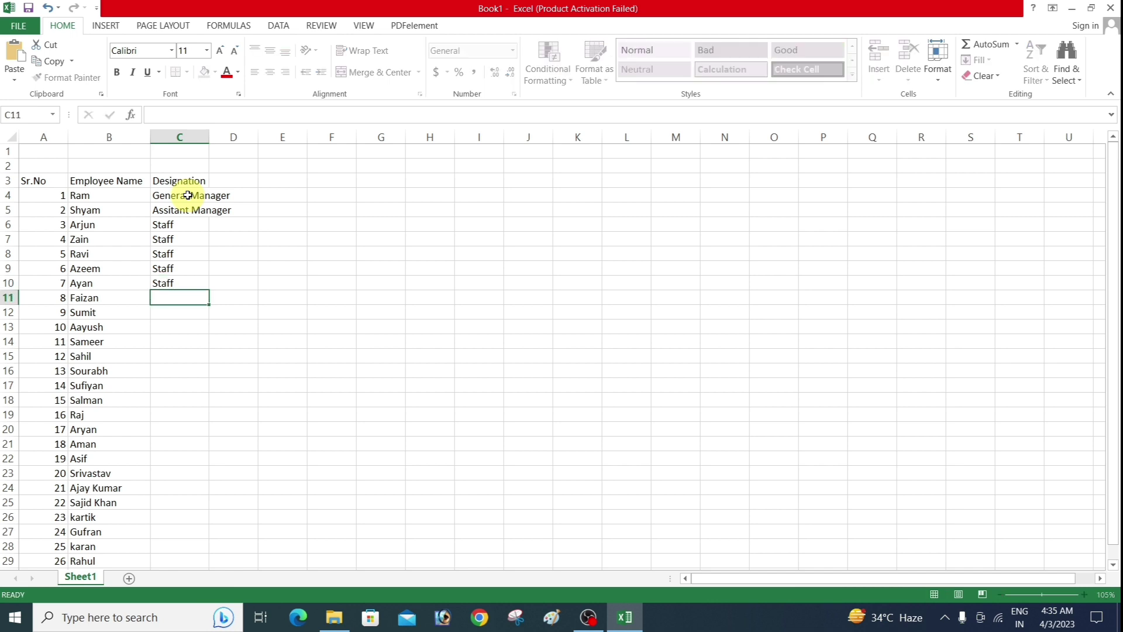
pyautogui.write('S')
pyautogui.press('Return')
pyautogui.write('S')
pyautogui.press('Return')
pyautogui.write('S')
pyautogui.press('Return')
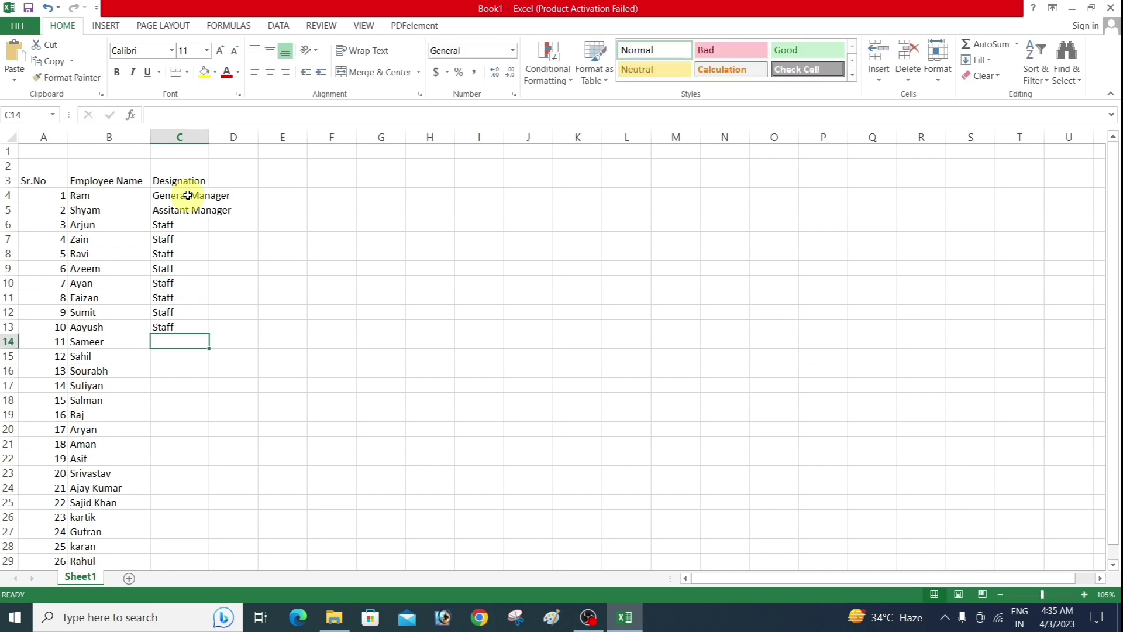
pyautogui.write('Cashier')
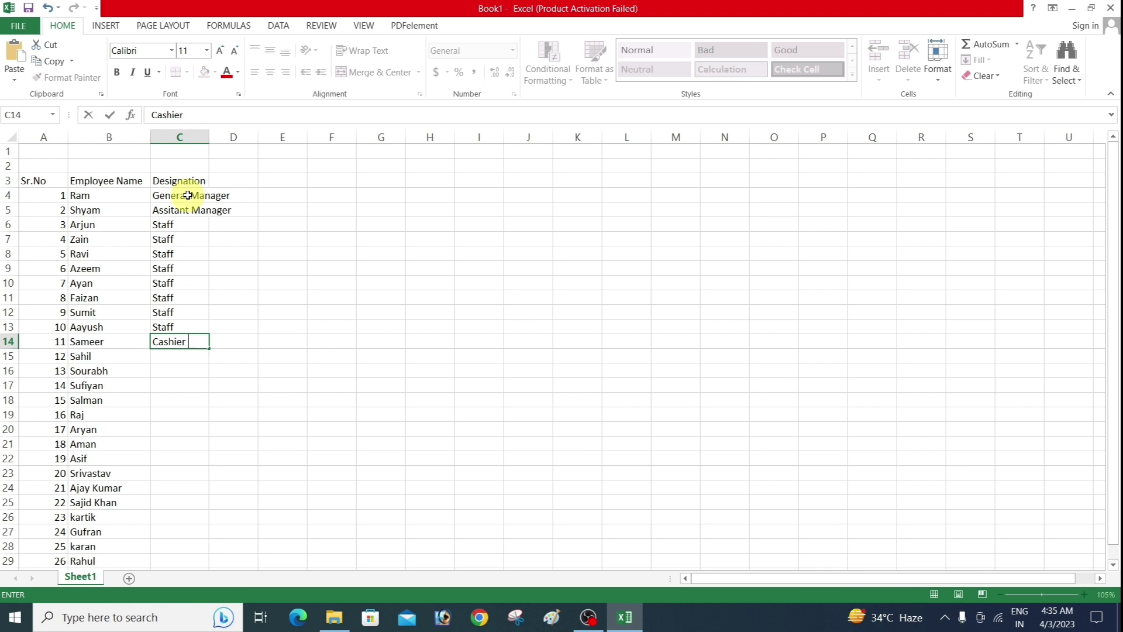
pyautogui.press('Return')
pyautogui.write('C')
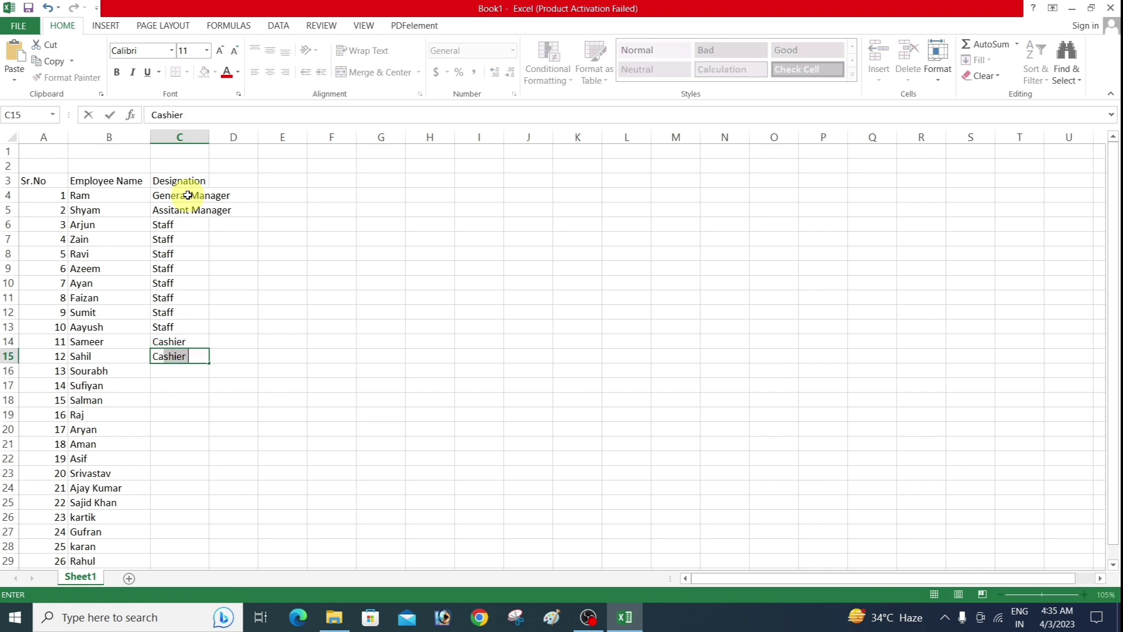
pyautogui.press('Return')
pyautogui.write('Staff')
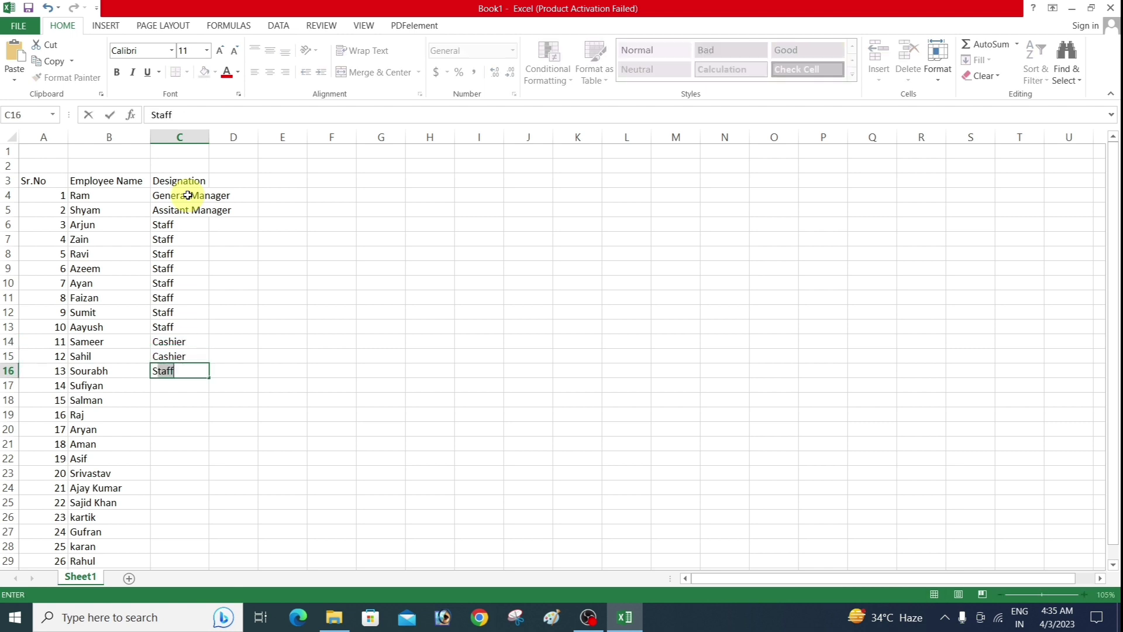
pyautogui.press('Return')
pyautogui.write('S')
pyautogui.press('Return')
# Enter Watchman for 15–16, Staff 17–20, Cashier 21–22, Watchman 23–24 and Staff for 25
pyautogui.write('Watchman')
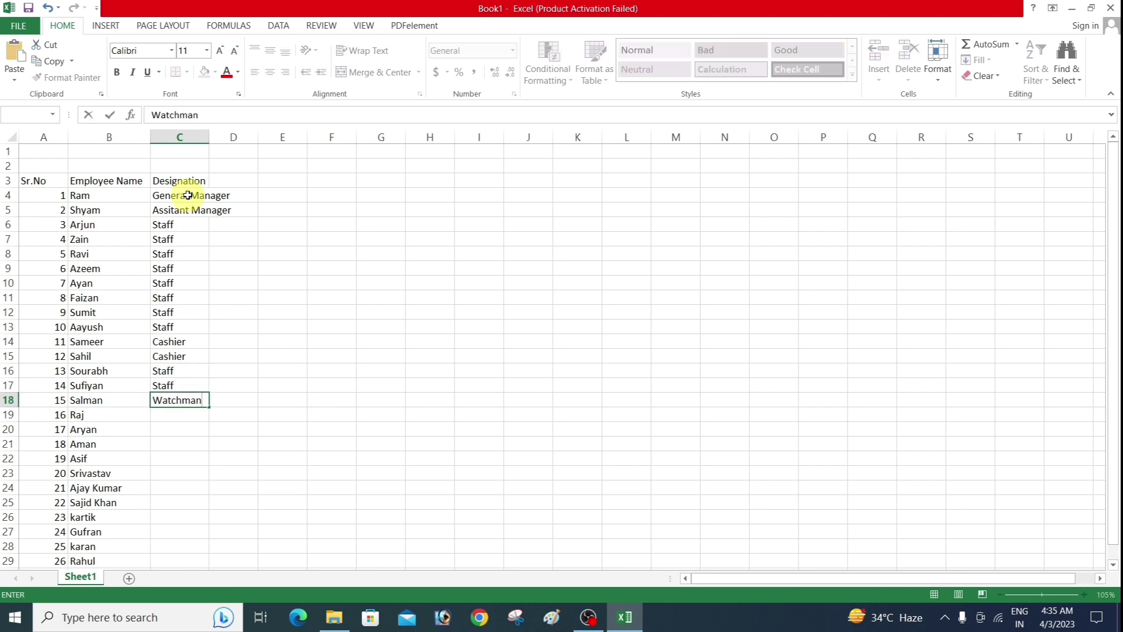
pyautogui.press('Return')
pyautogui.write('Watchman')
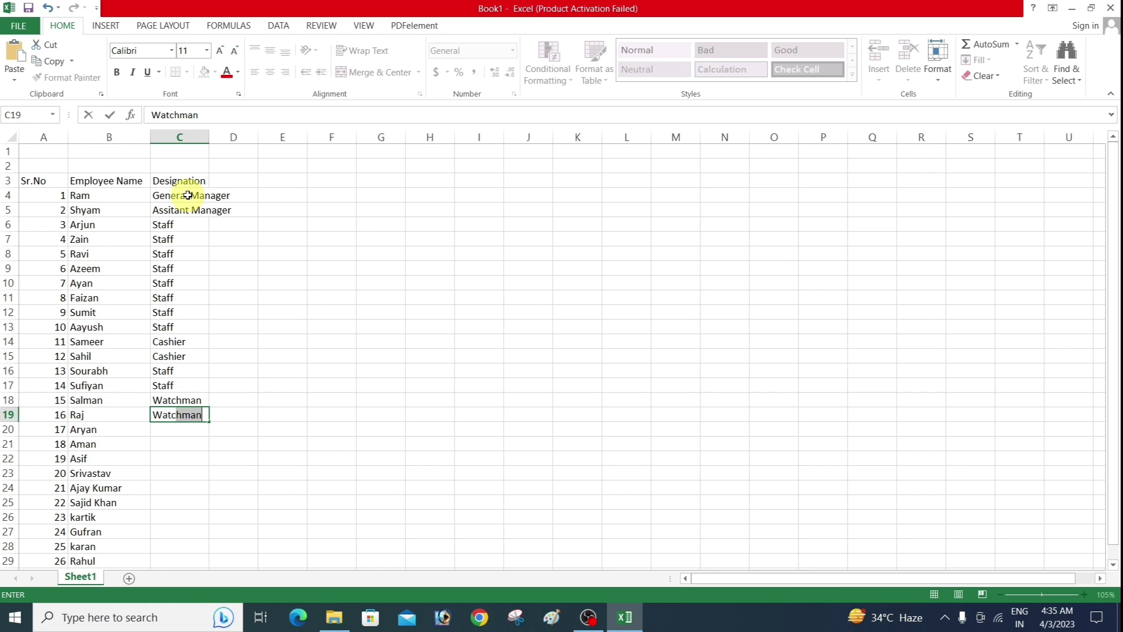
pyautogui.press('Return')
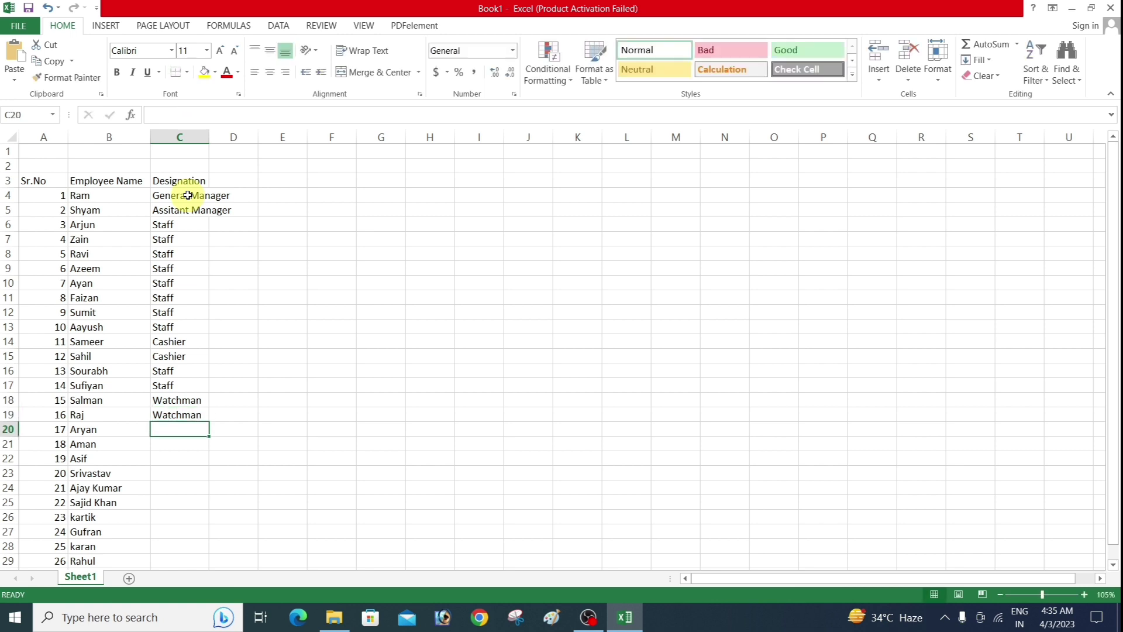
pyautogui.write('S')
pyautogui.press('Return')
pyautogui.write('S')
pyautogui.press('Return')
pyautogui.write('S')
pyautogui.press('Return')
pyautogui.write('Staff')
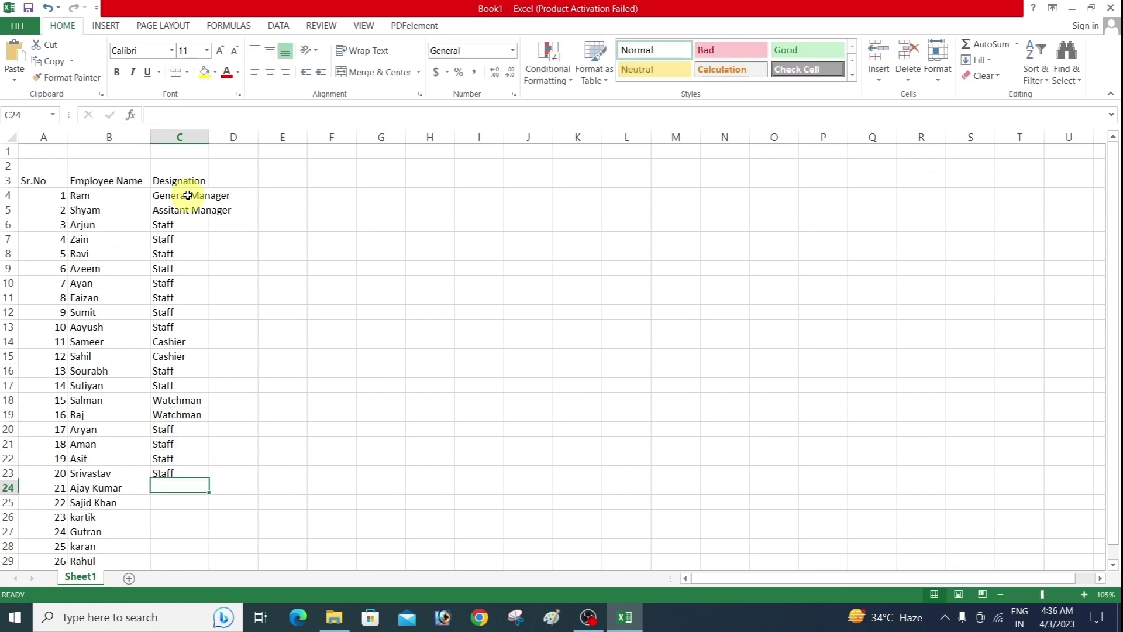
pyautogui.write('S')
pyautogui.press('Return')
pyautogui.write('C')
pyautogui.press('Return')
pyautogui.write('C')
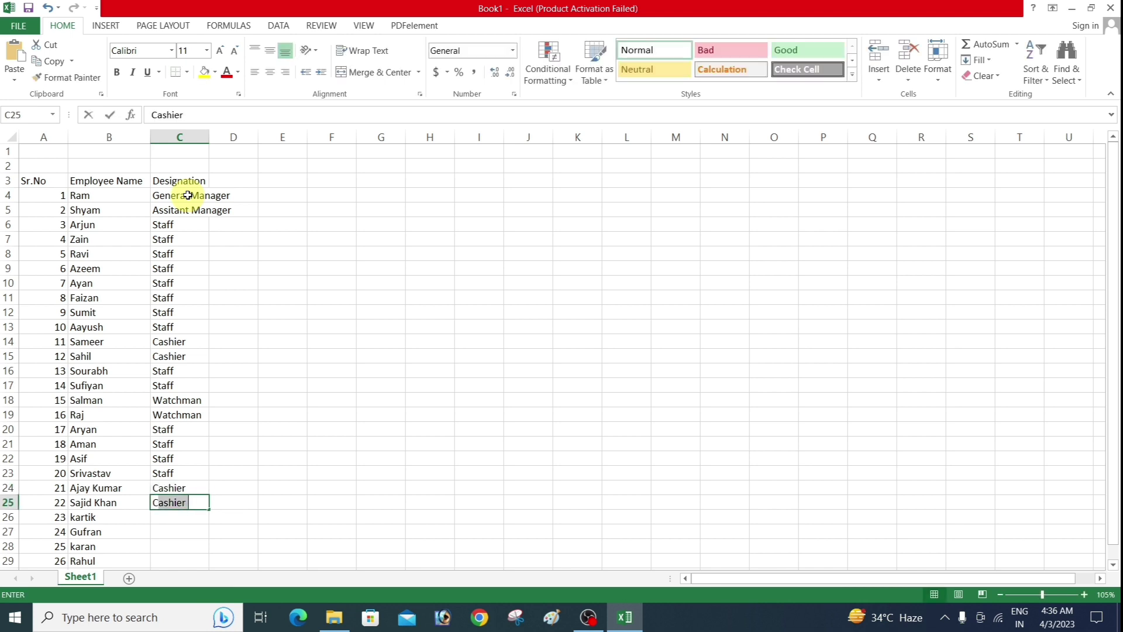
pyautogui.press('Return')
pyautogui.write('Watchman')
pyautogui.press('Return')
pyautogui.write('W')
pyautogui.press('Return')
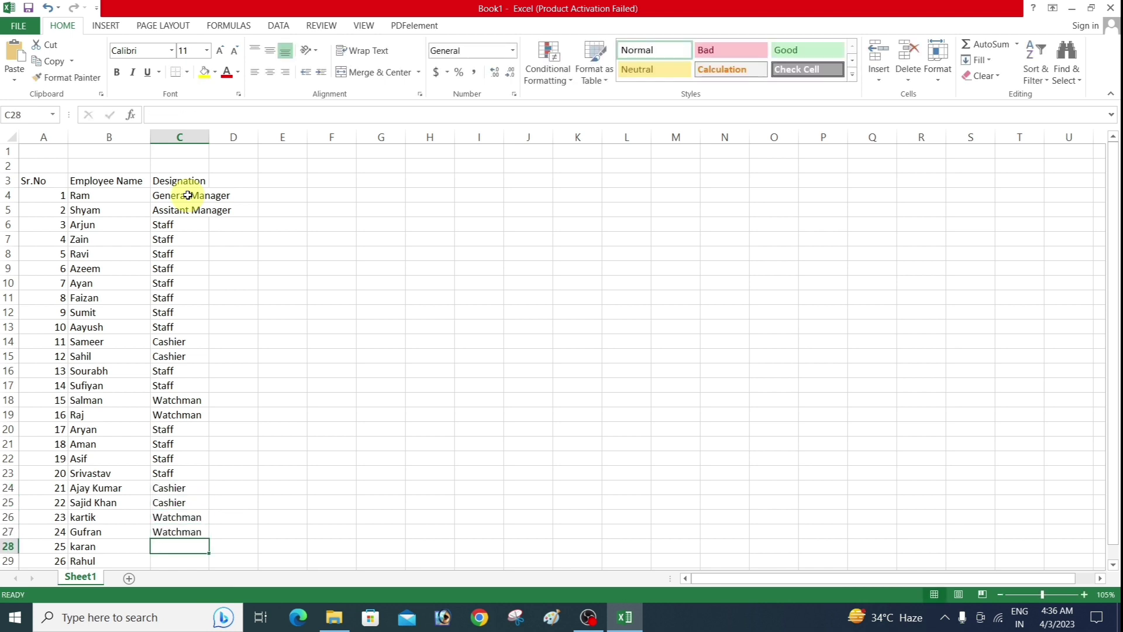
pyautogui.write('Ss')
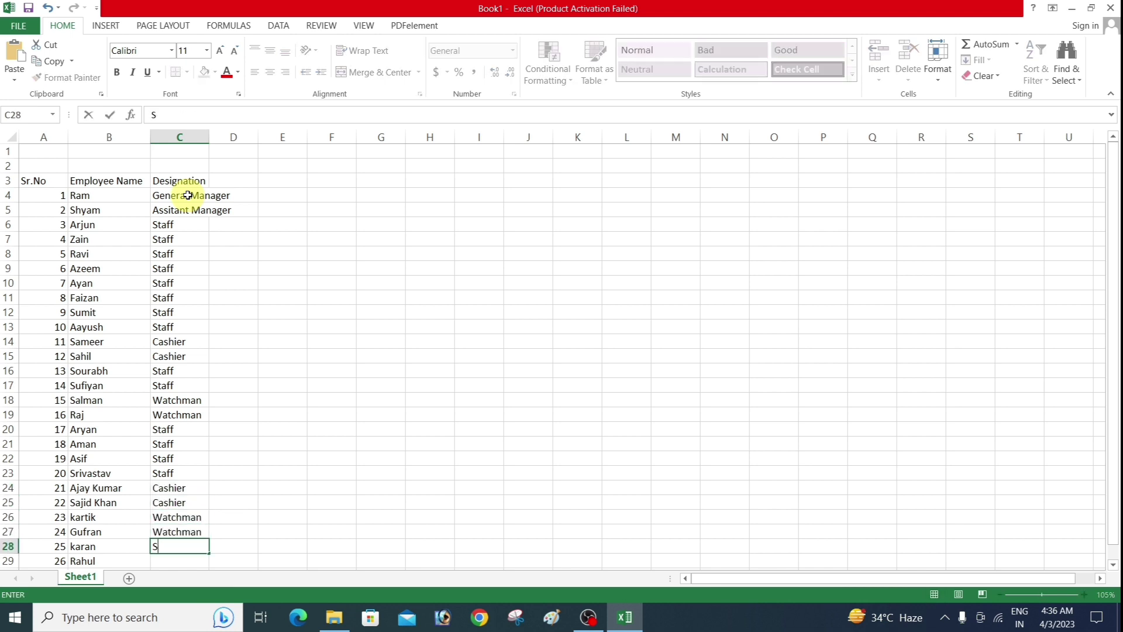
pyautogui.press('BackSpace')
pyautogui.press('BackSpace')
pyautogui.write('S')
pyautogui.press('Return')
# Finish the last Staff entry and fill day numbers 1–30 across row 3 from D3
pyautogui.write('S')
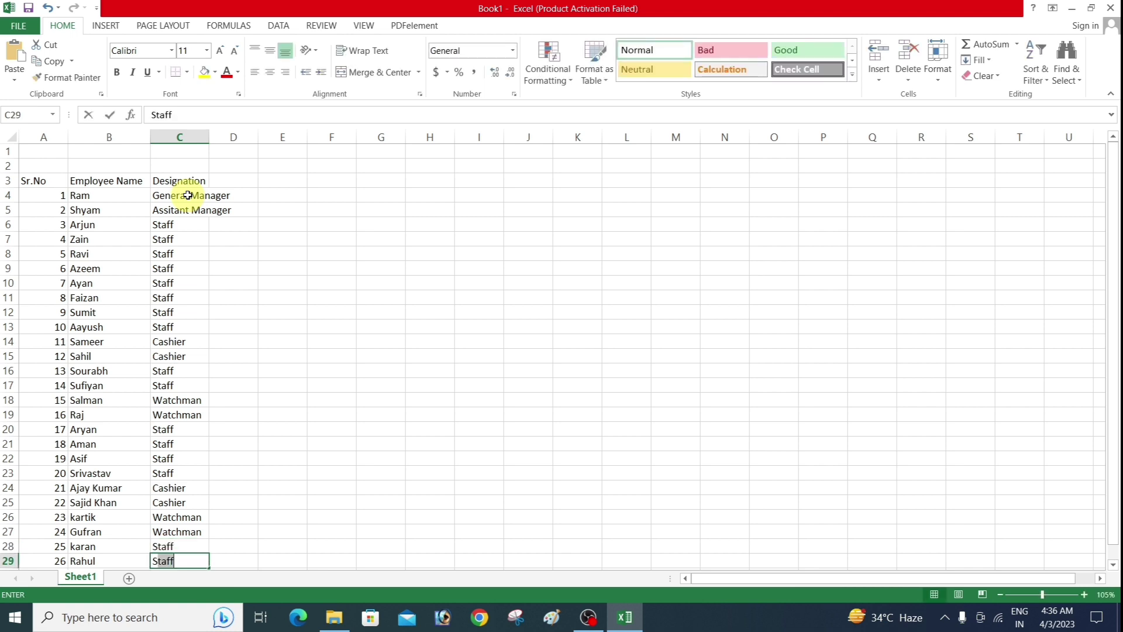
pyautogui.click(303, 238)
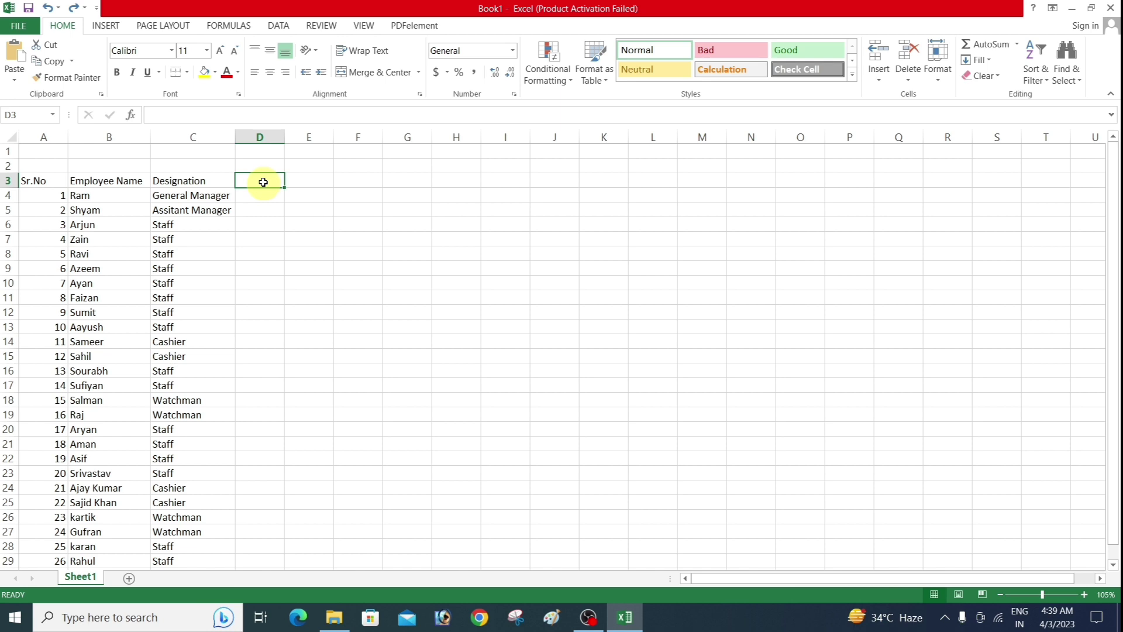
pyautogui.write('1')
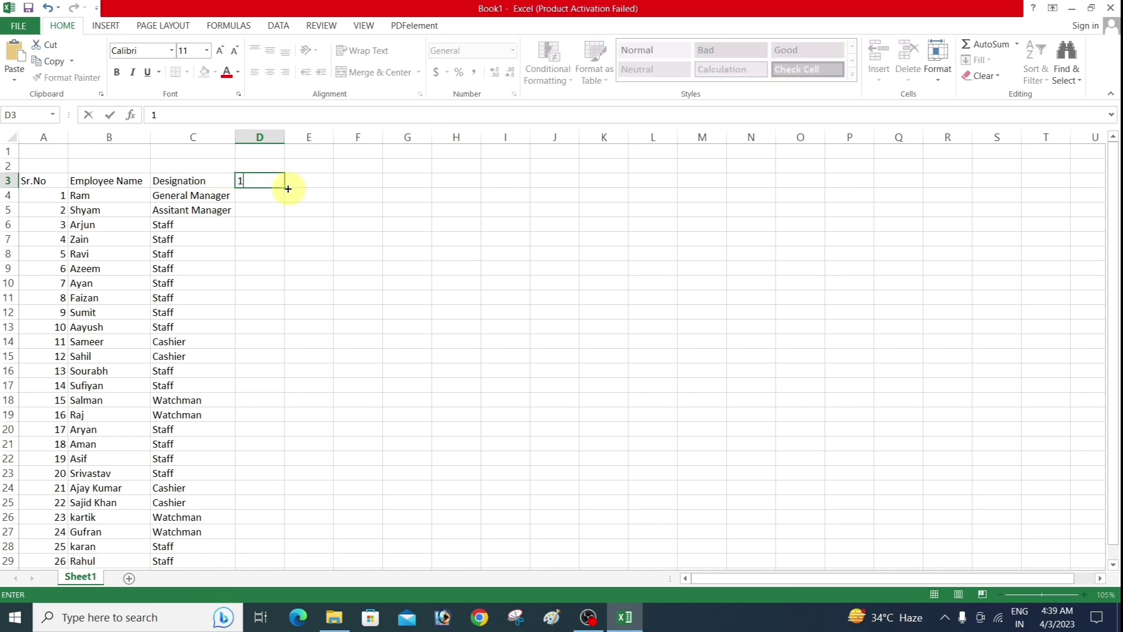
pyautogui.moveTo(283, 188); pyautogui.dragTo(1108, 215)
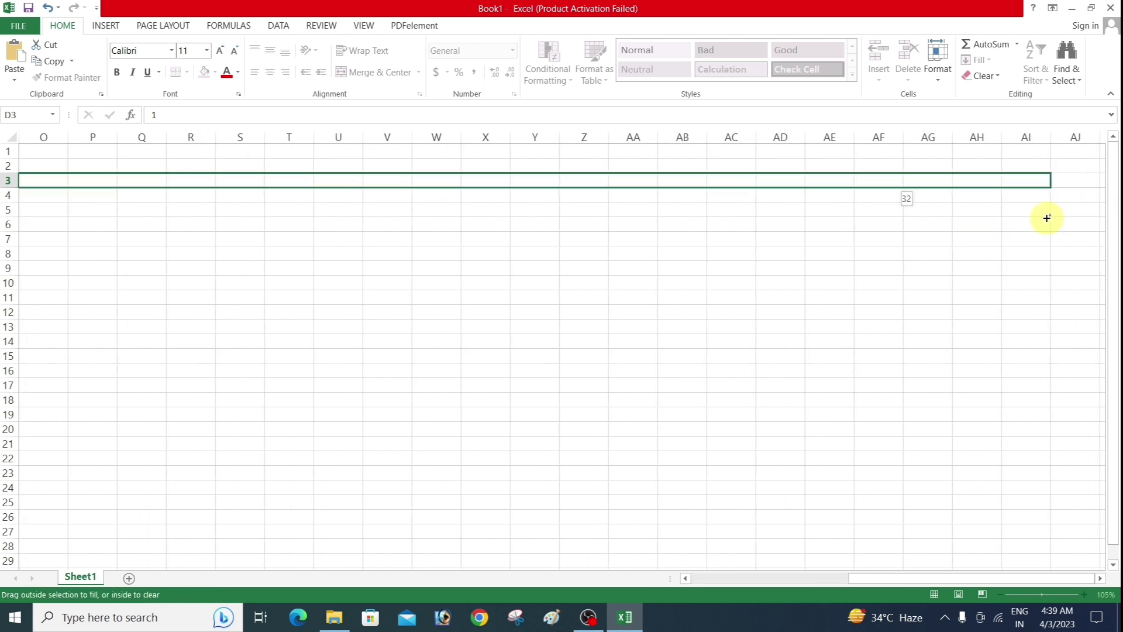
pyautogui.moveTo(1109, 214); pyautogui.dragTo(975, 228)
pyautogui.moveTo(913, 579); pyautogui.dragTo(682, 579)
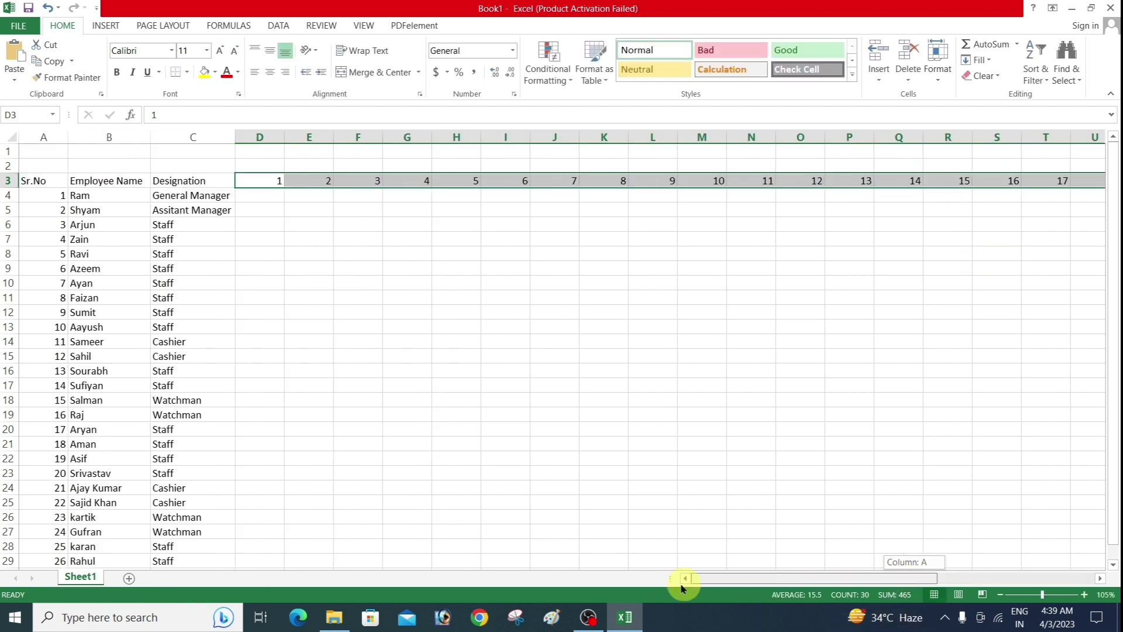
# Fill weekday names starting with Sun across row 4 from D4 to AG4
pyautogui.click(264, 199)
pyautogui.write('Sun')
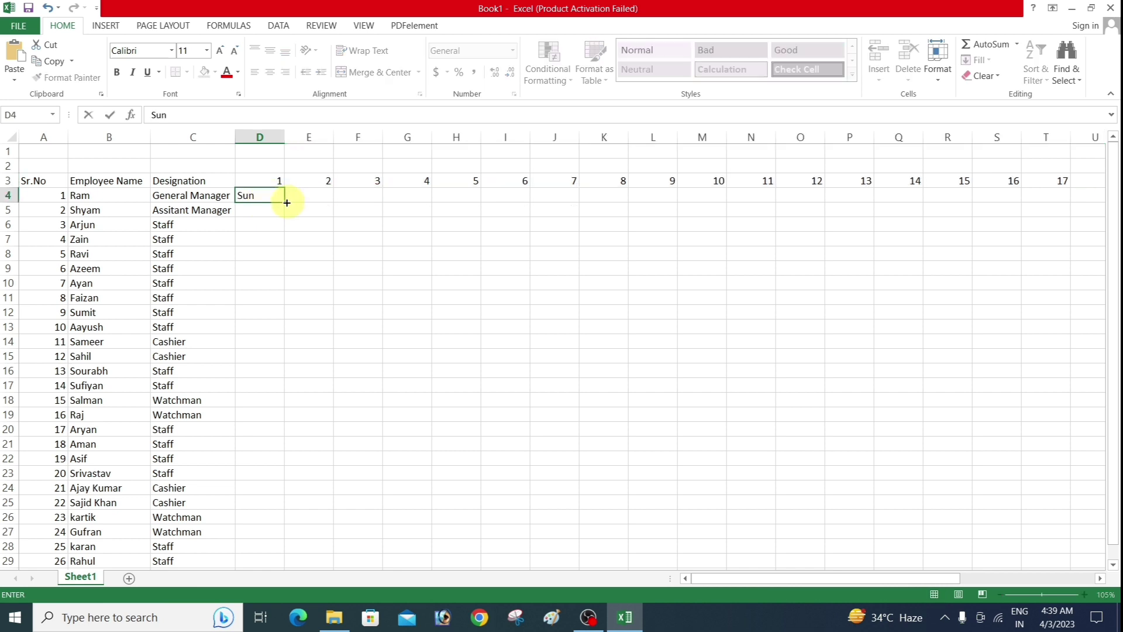
pyautogui.moveTo(287, 203); pyautogui.dragTo(1038, 234)
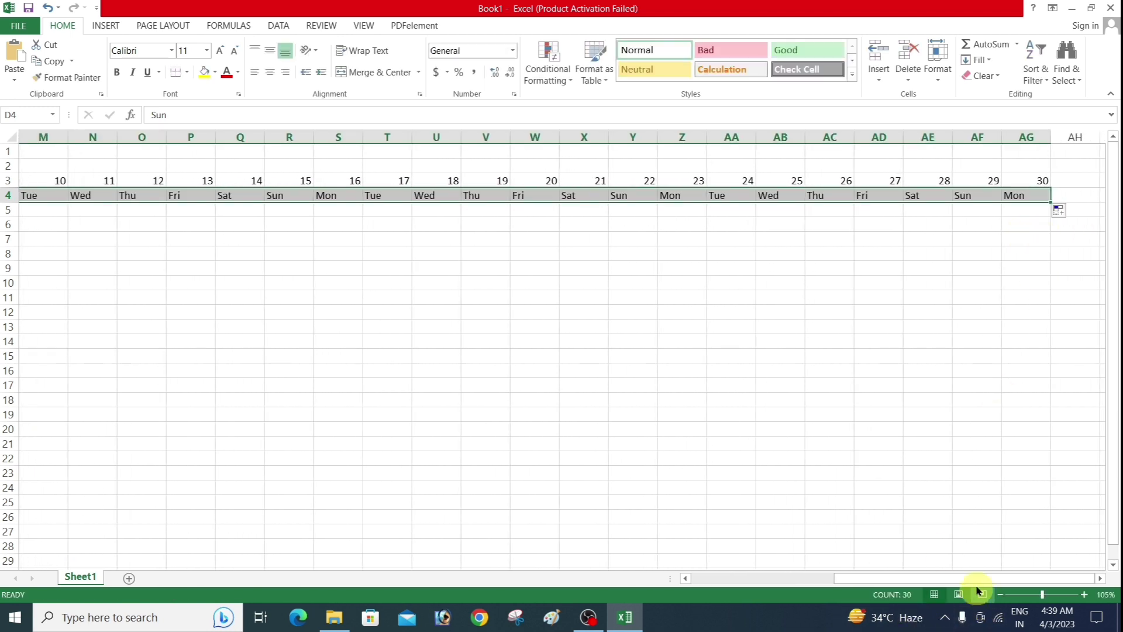
pyautogui.moveTo(965, 578); pyautogui.dragTo(819, 580)
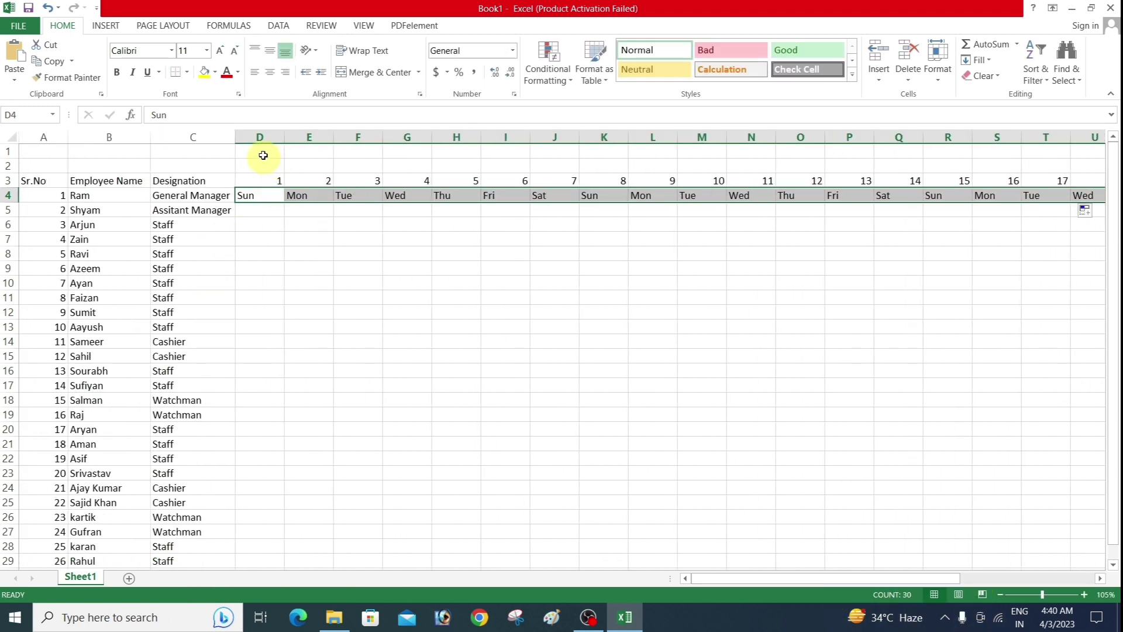
# AutoFit day columns D to AG to their contents and drag row 1 taller
pyautogui.moveTo(263, 155); pyautogui.dragTo(1117, 229)
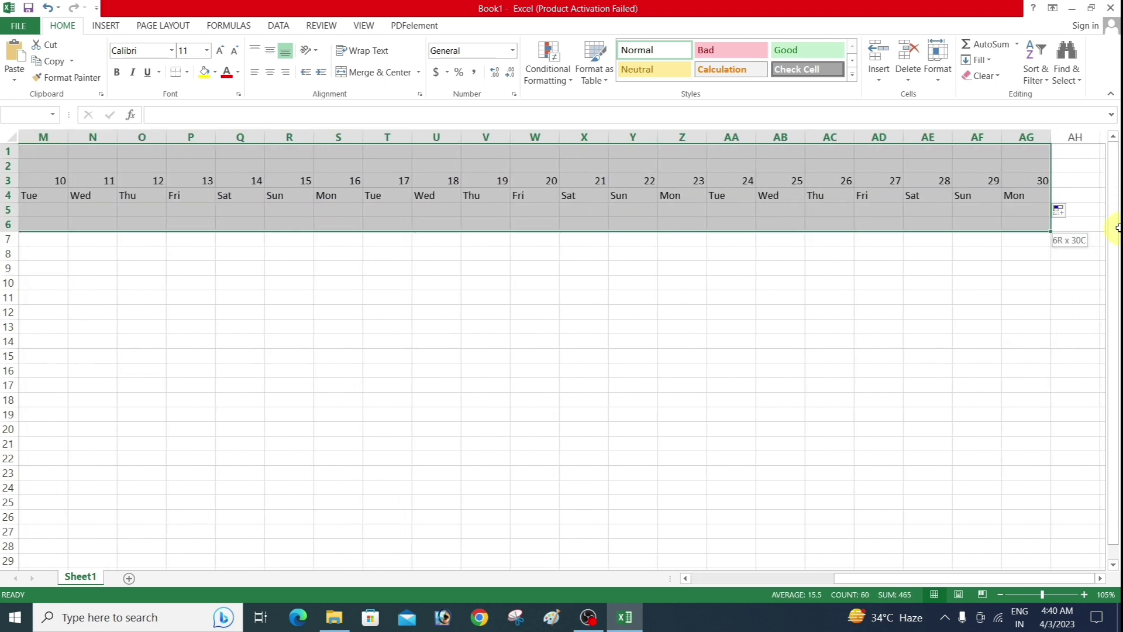
pyautogui.moveTo(1117, 228); pyautogui.dragTo(994, 226)
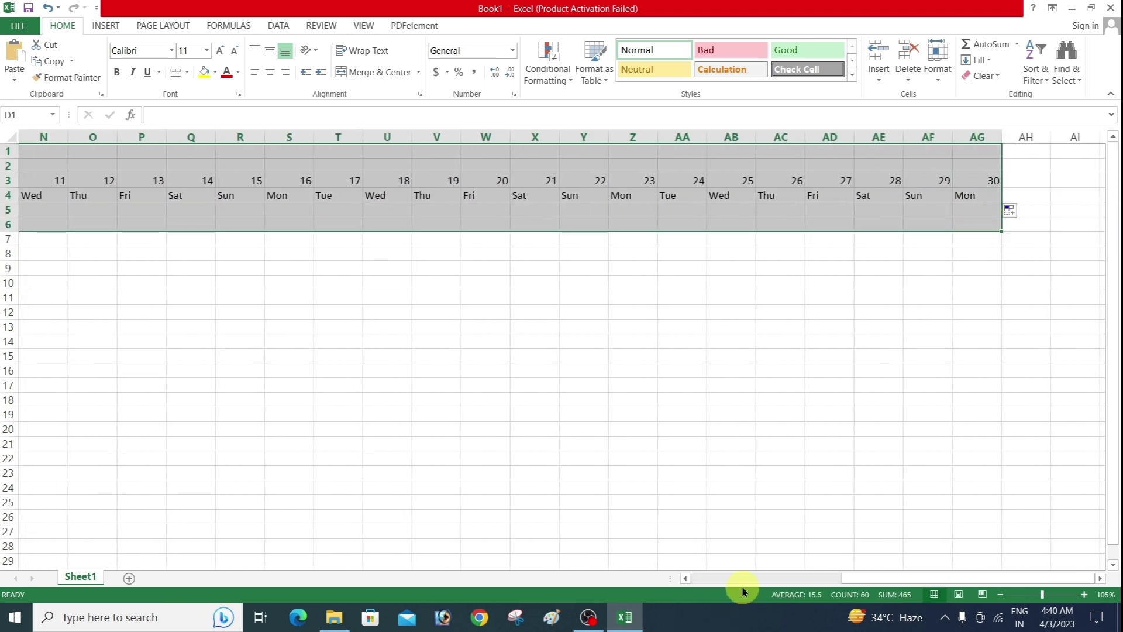
pyautogui.moveTo(865, 580); pyautogui.dragTo(698, 591)
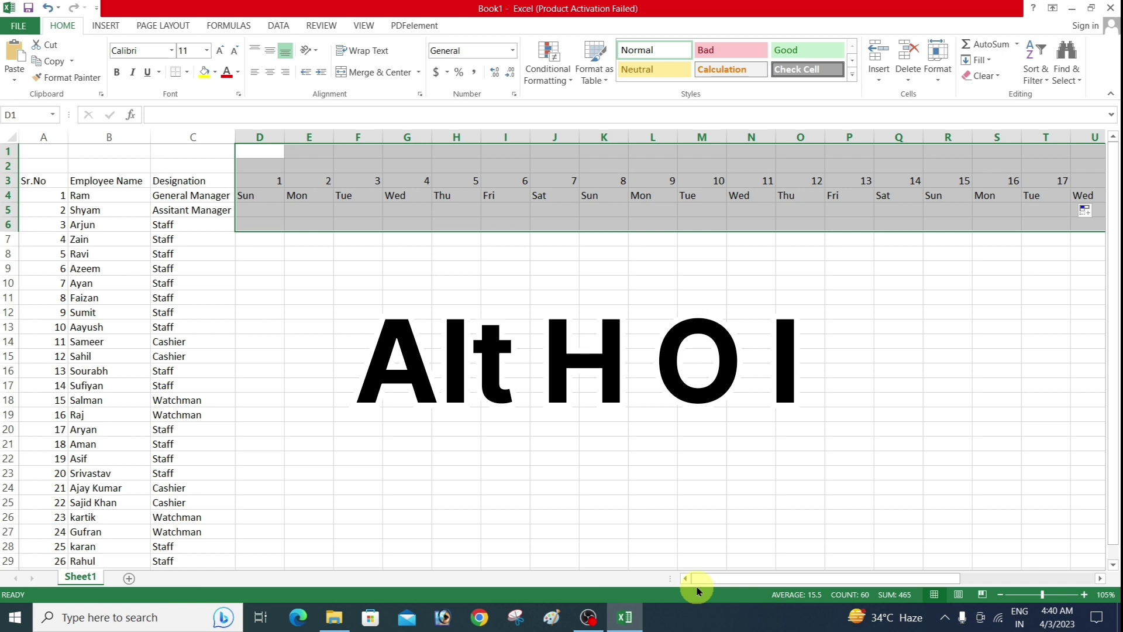
pyautogui.press('alt')
pyautogui.press('h')
pyautogui.press('o')
pyautogui.press('i')
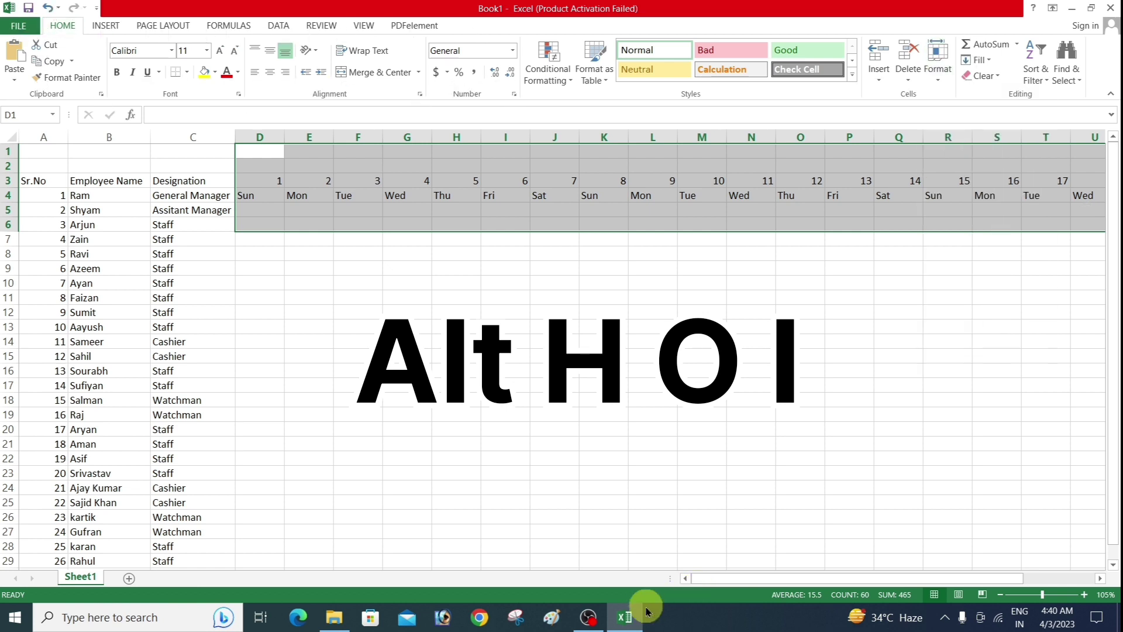
pyautogui.click(404, 404)
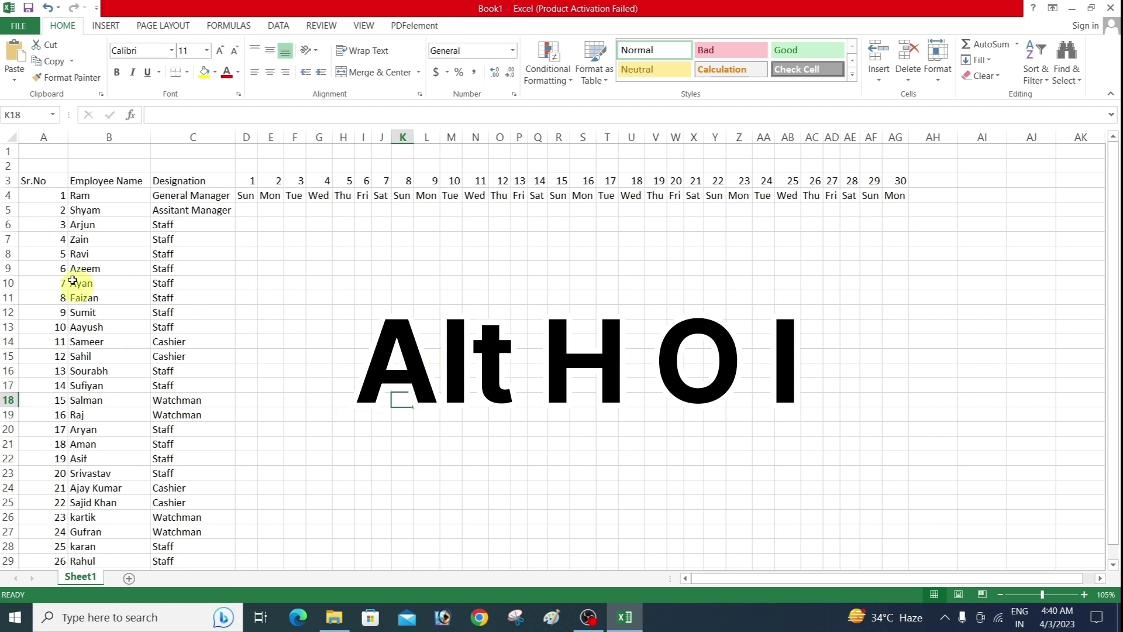
pyautogui.moveTo(19, 157)
pyautogui.mouseDown()
pyautogui.moveTo(18, 190)
pyautogui.moveTo(18, 170)
pyautogui.moveTo(55, 185)
pyautogui.moveTo(146, 188)
pyautogui.mouseUp()
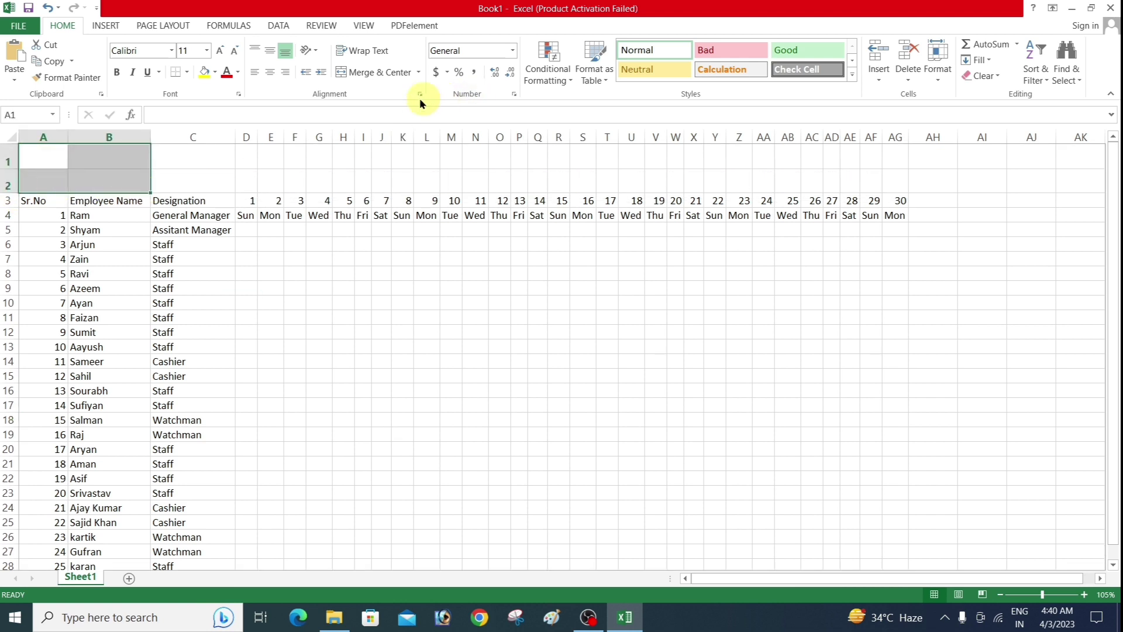
# Merge and vertically center A1:B2, entering 'Months Jan' and 'Year 2023' on two spaced lines
pyautogui.click(386, 72)
pyautogui.click(270, 51)
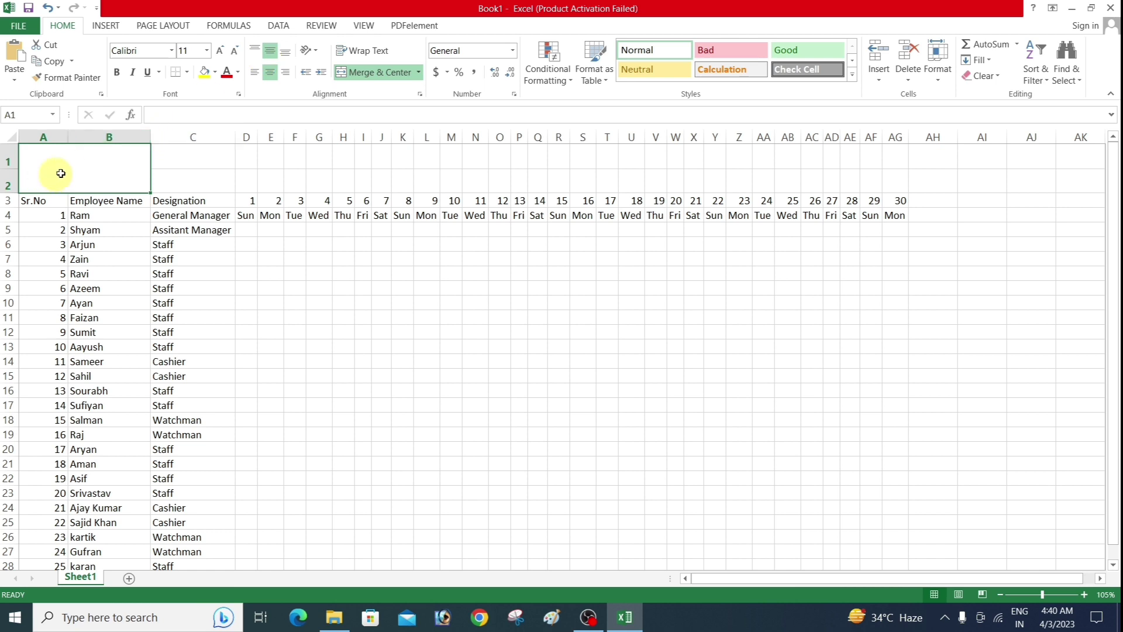
pyautogui.write('Mo')
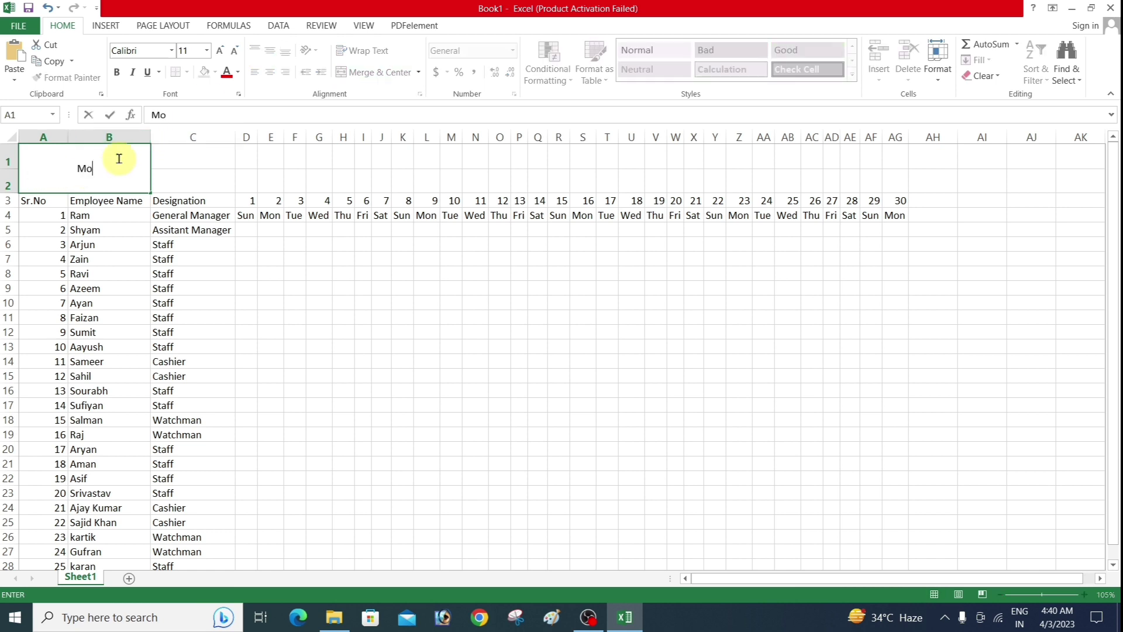
pyautogui.write('nths')
pyautogui.write('  Jan')
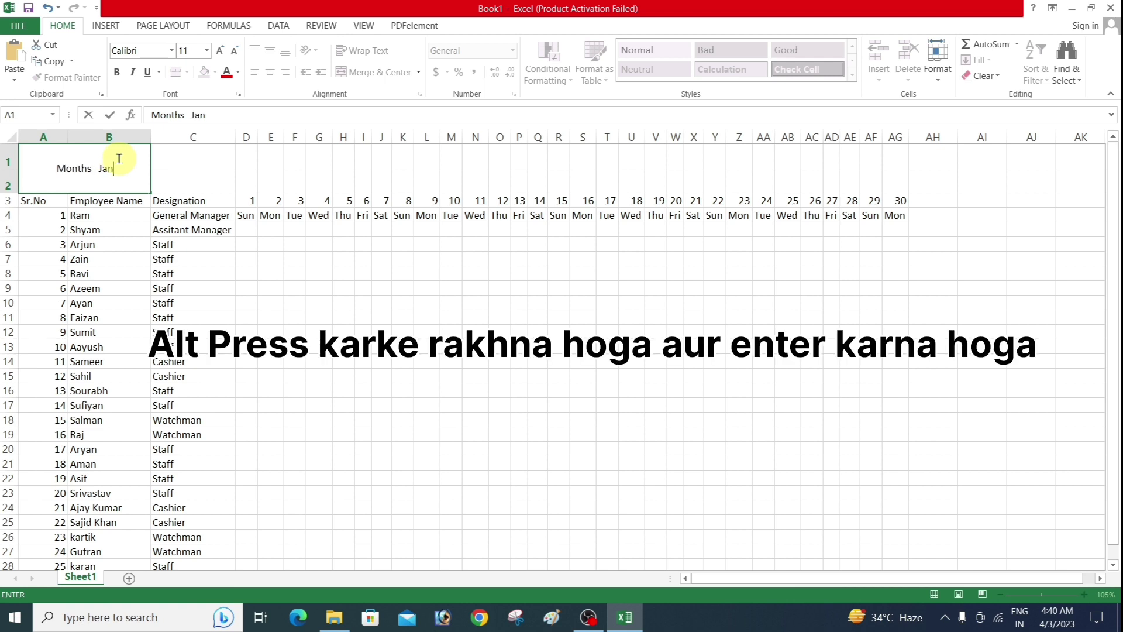
pyautogui.hotkey('alt', 'Return')
pyautogui.write('Year  2')
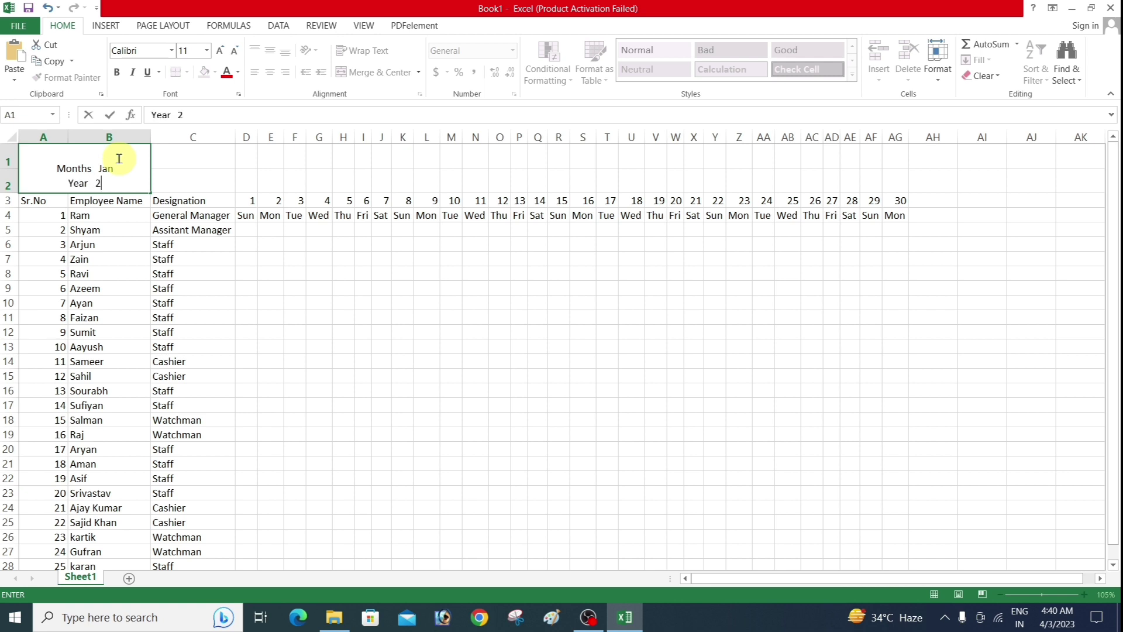
pyautogui.write('023')
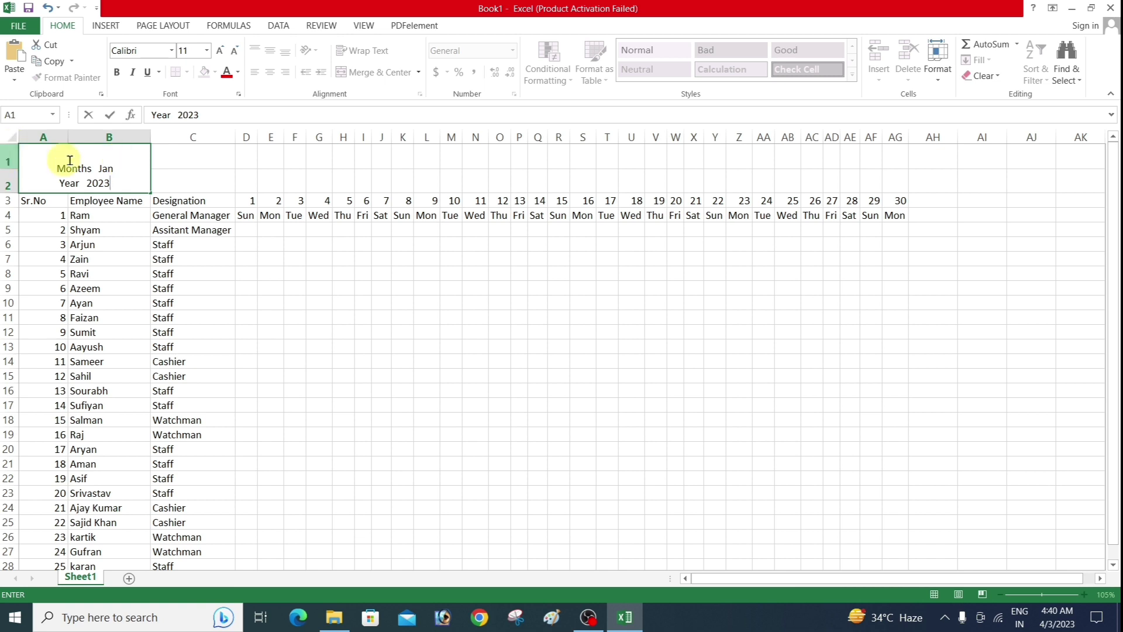
pyautogui.click(99, 170)
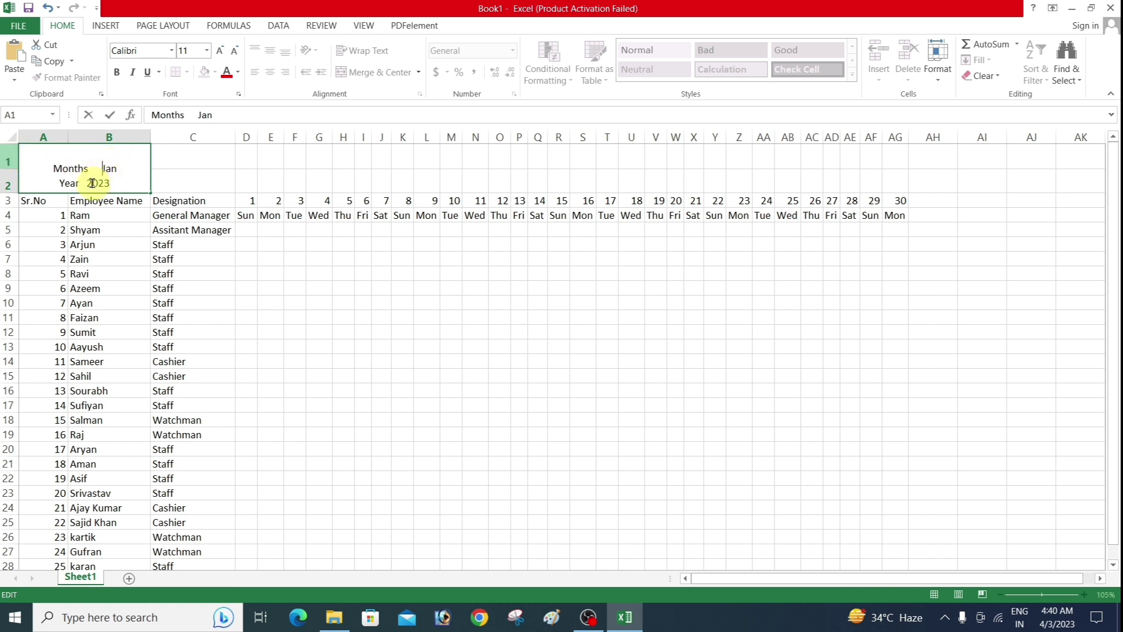
pyautogui.click(88, 183)
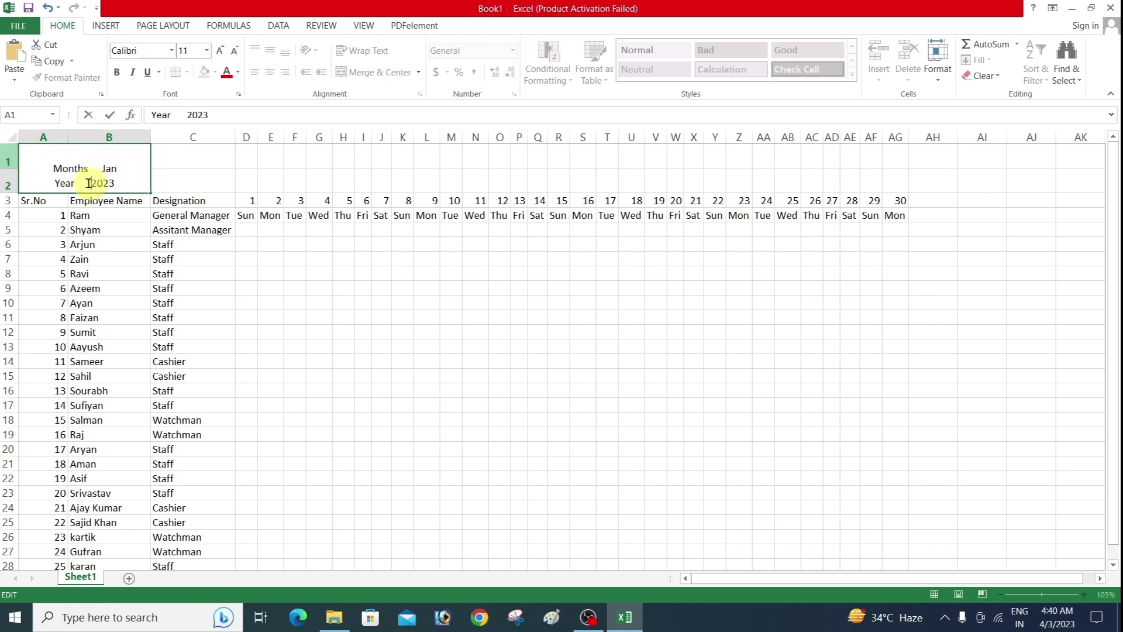
pyautogui.click(55, 183)
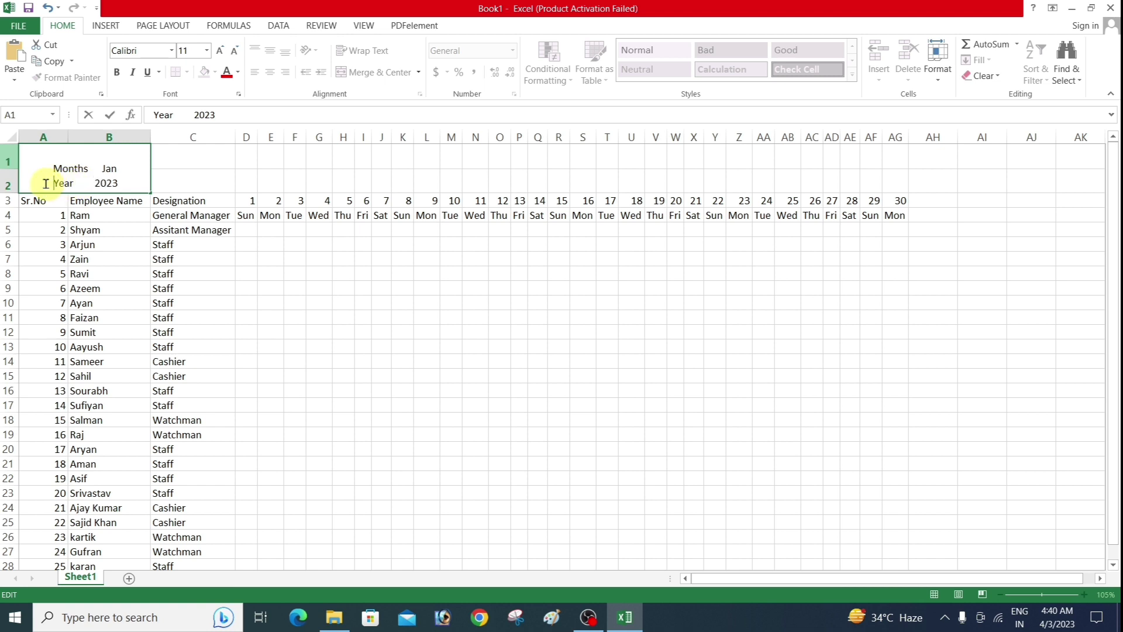
pyautogui.click(89, 183)
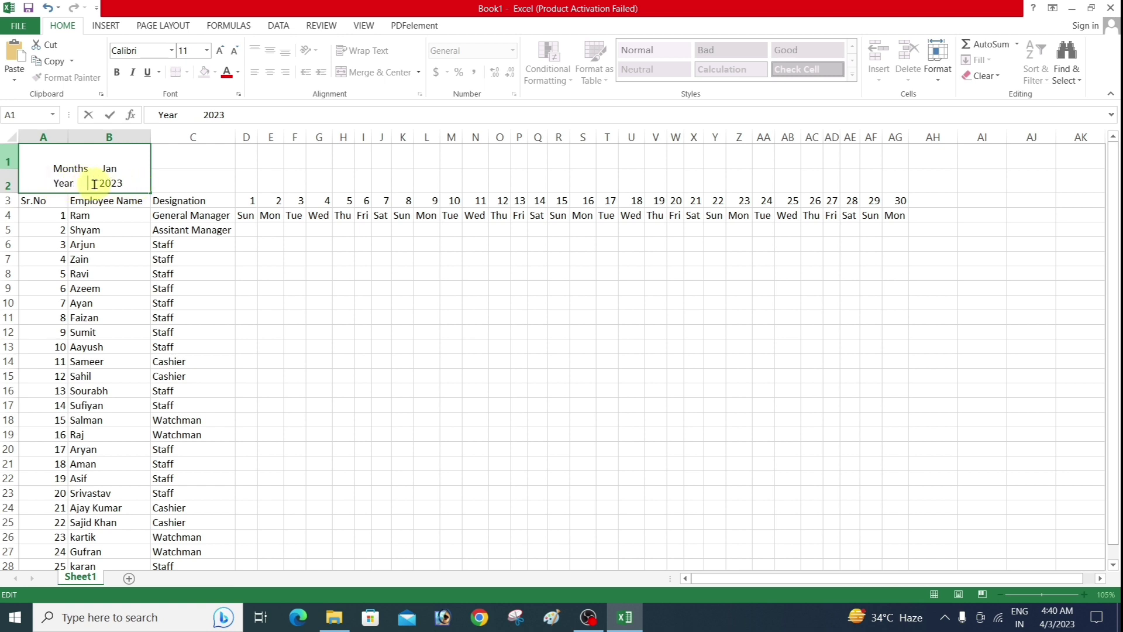
pyautogui.click(153, 175)
pyautogui.click(133, 167)
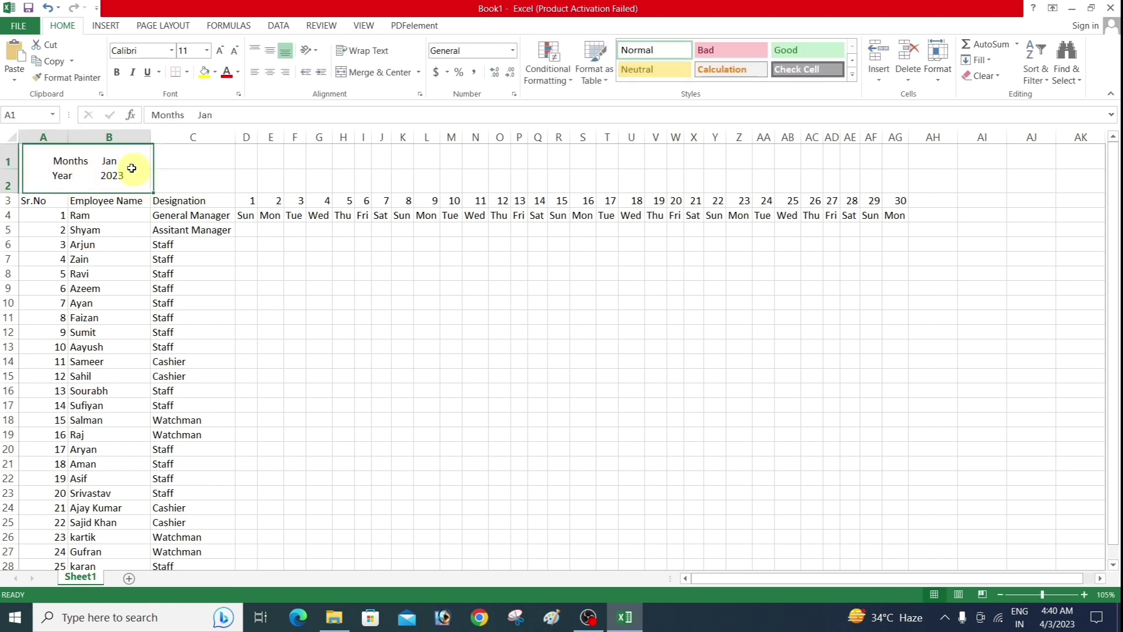
# Enlarge the Months/Year text to about 16 pt so it still fits the merged cell
pyautogui.click(219, 51)
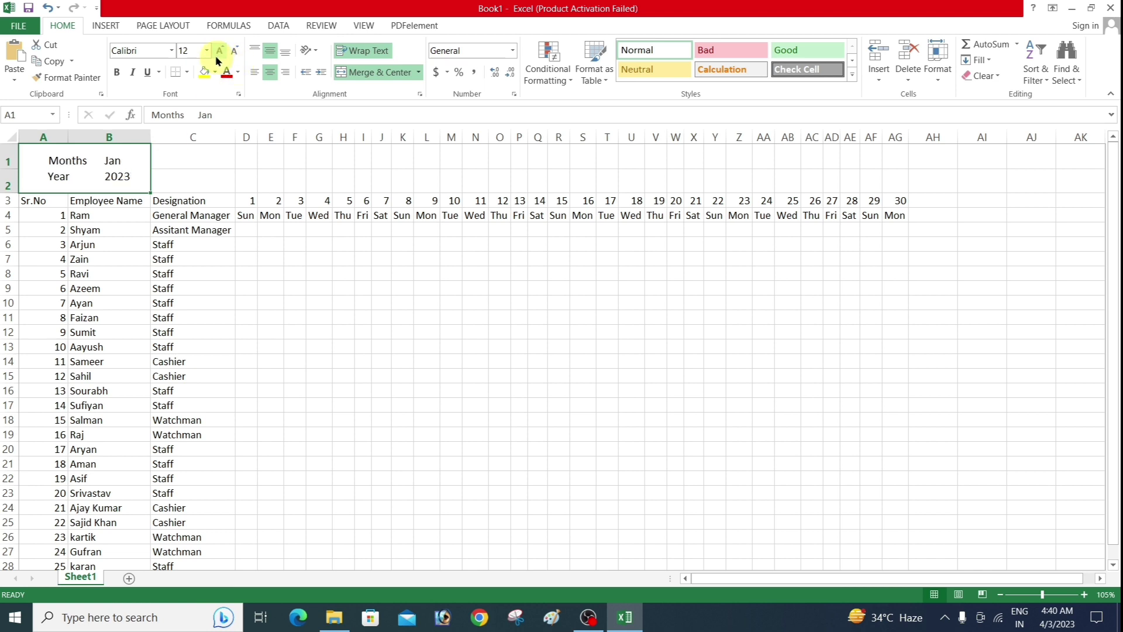
pyautogui.click(219, 51)
pyautogui.click(218, 55)
pyautogui.click(218, 55)
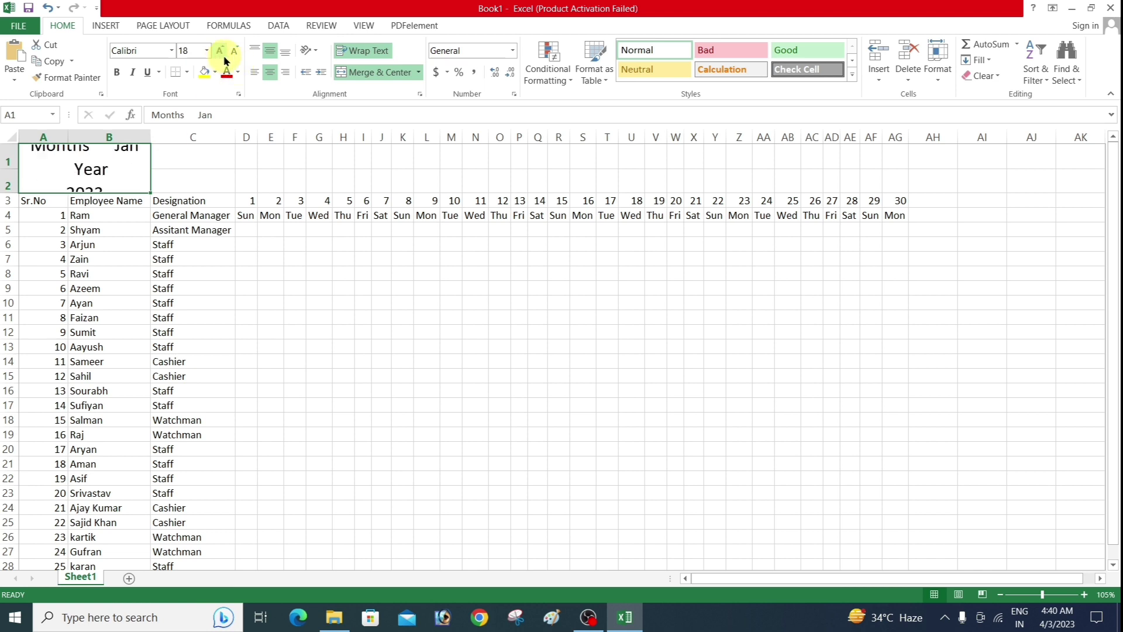
pyautogui.click(235, 52)
pyautogui.click(475, 346)
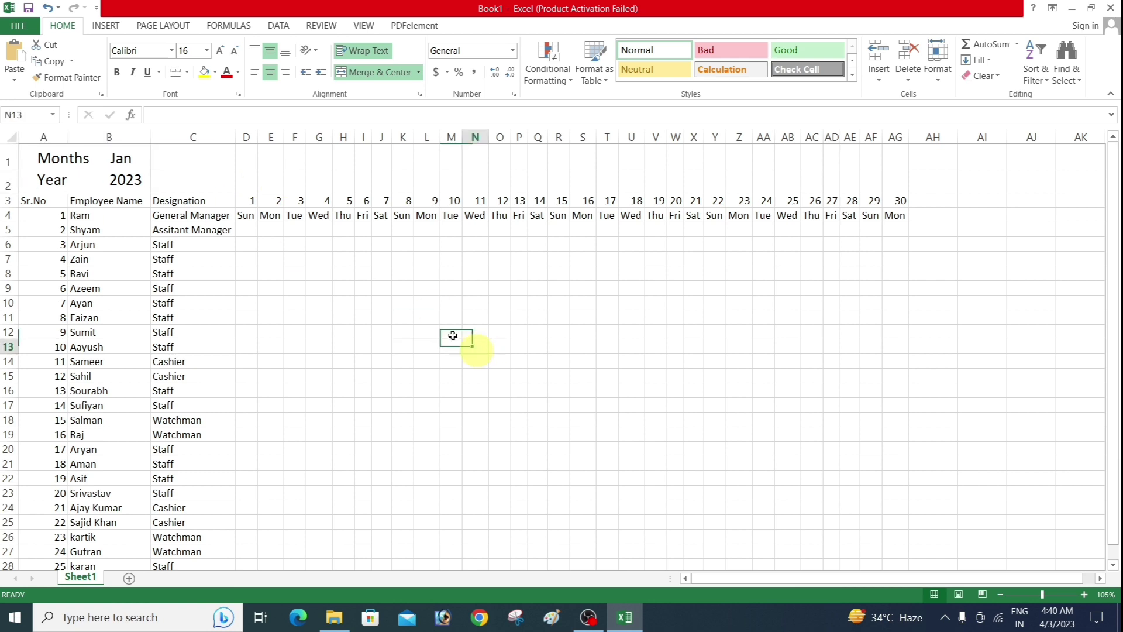
# Merge C1:AG2 into one cell and type 'Attendance Sheet :-'
pyautogui.moveTo(180, 168); pyautogui.dragTo(896, 181)
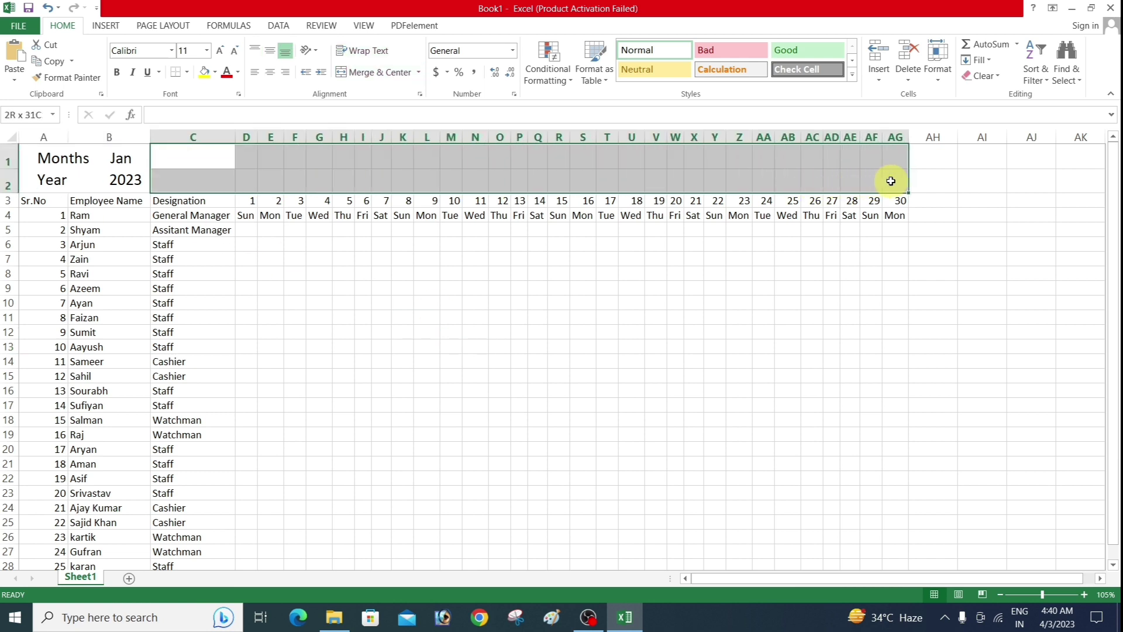
pyautogui.click(375, 72)
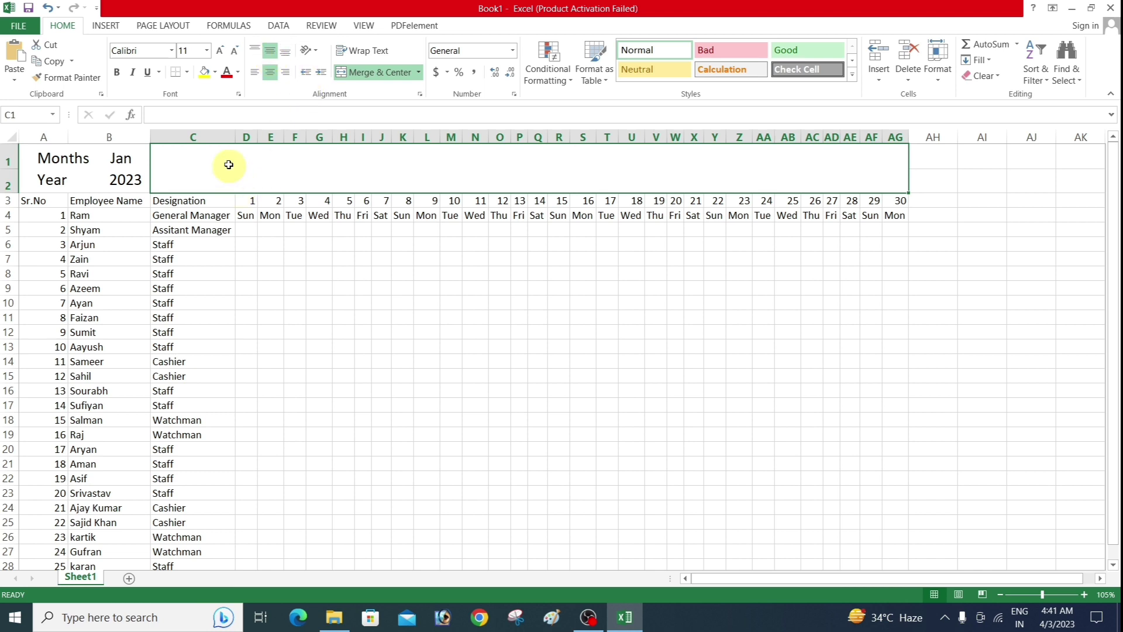
pyautogui.write('Atten')
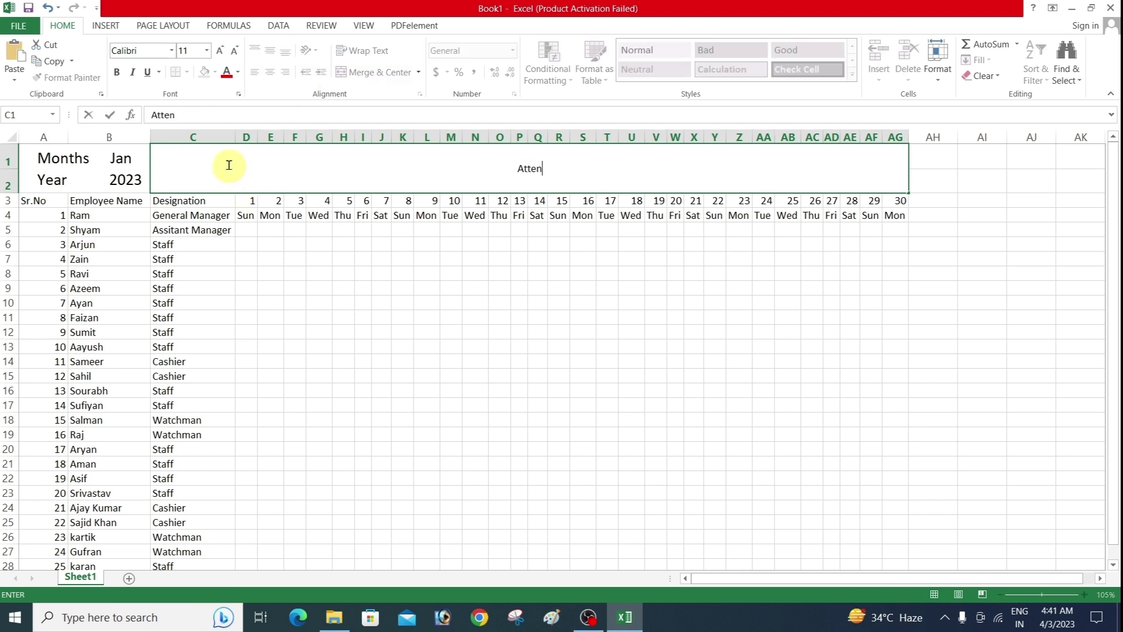
pyautogui.write('dance ')
pyautogui.write('Sheet')
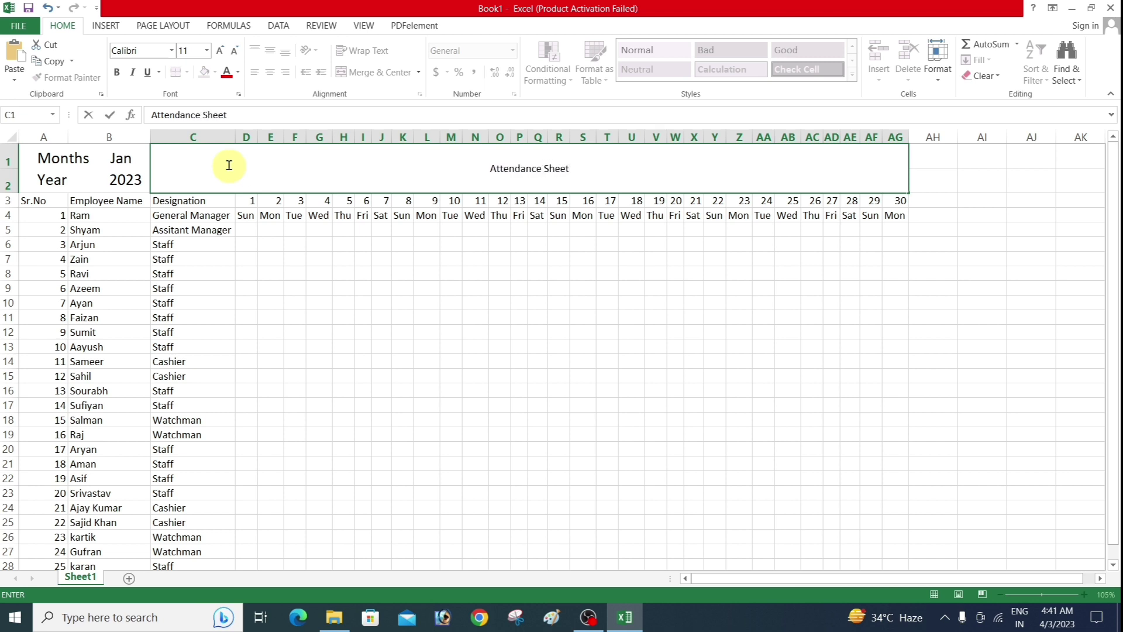
pyautogui.write(' :-')
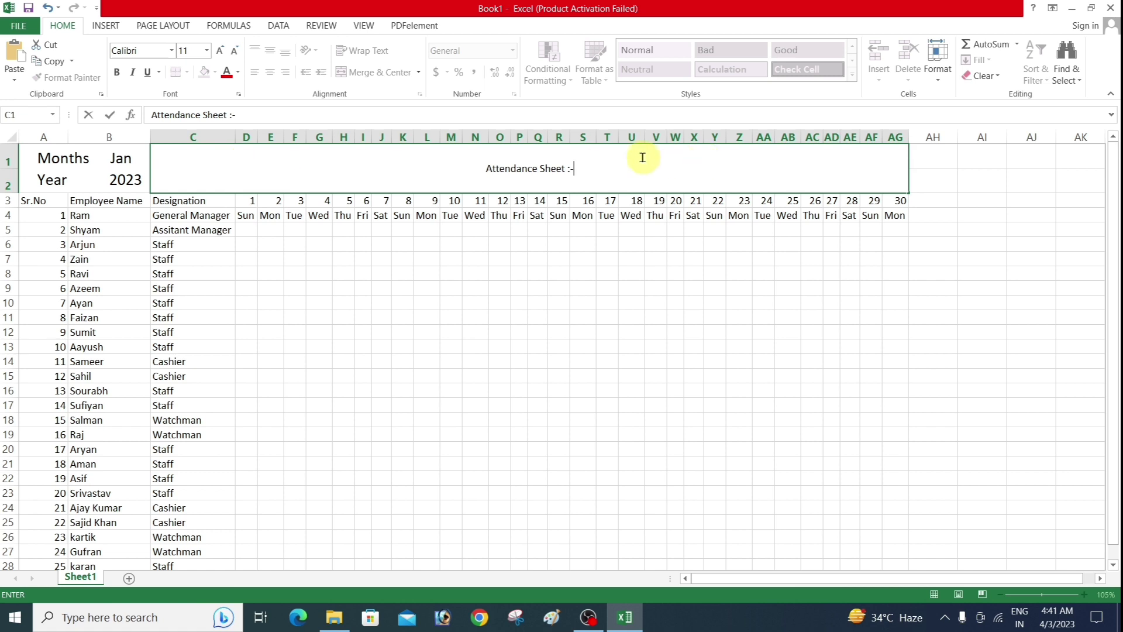
# Enlarge the 'Attendance Sheet :-' title to 28 pt and left-align it
pyautogui.moveTo(608, 168); pyautogui.dragTo(155, 170)
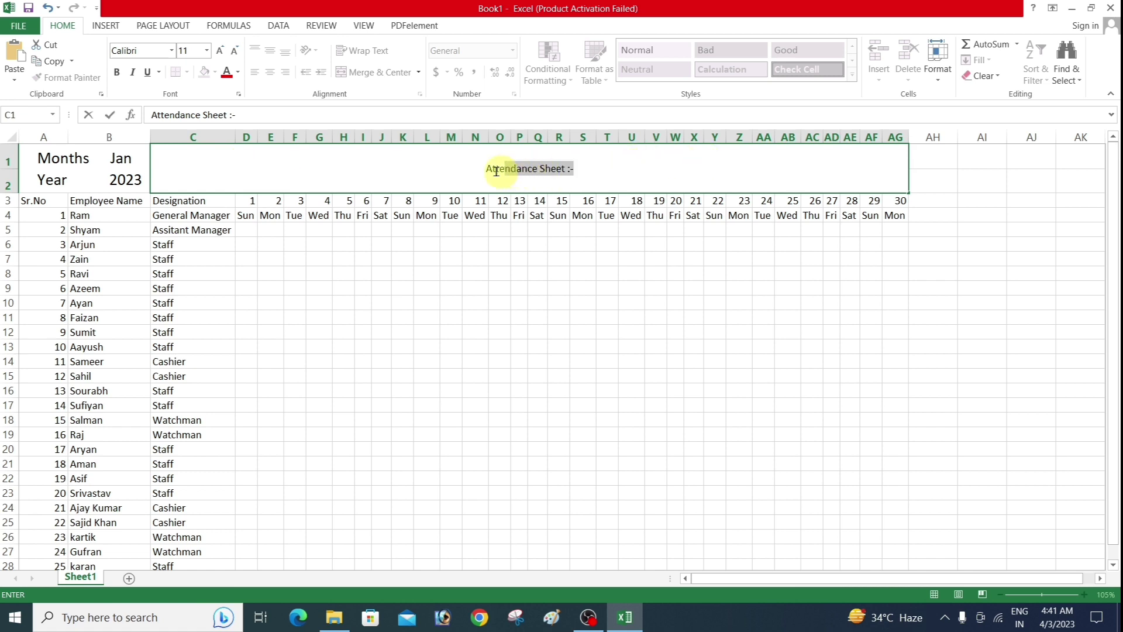
pyautogui.click(220, 50)
pyautogui.click(219, 51)
pyautogui.click(219, 51)
pyautogui.click(220, 51)
pyautogui.click(219, 51)
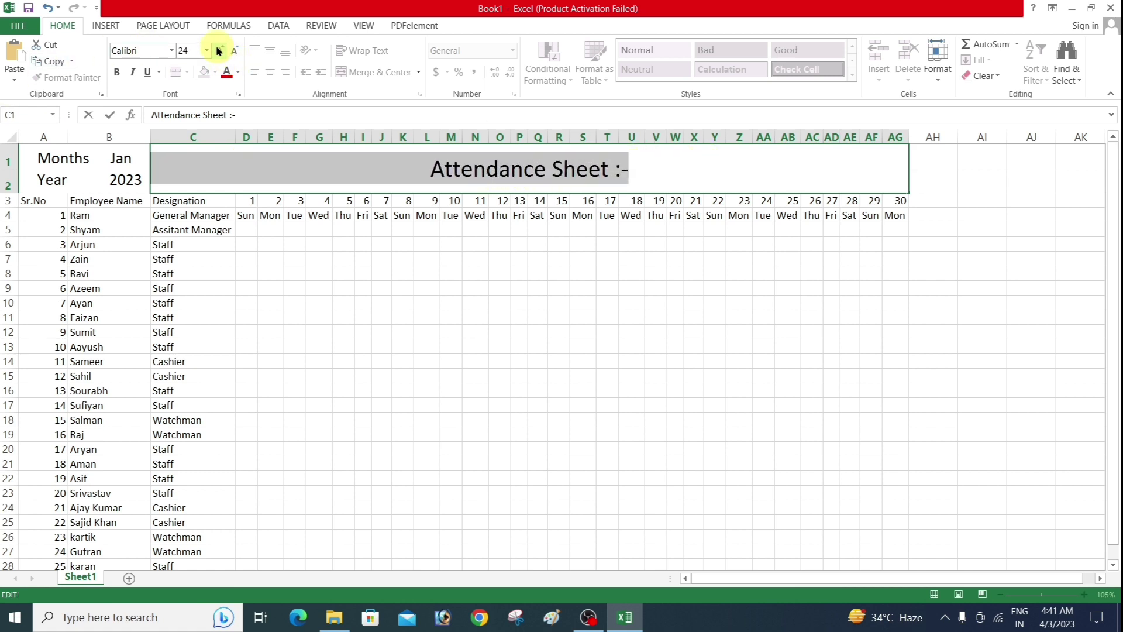
pyautogui.click(219, 51)
pyautogui.click(220, 51)
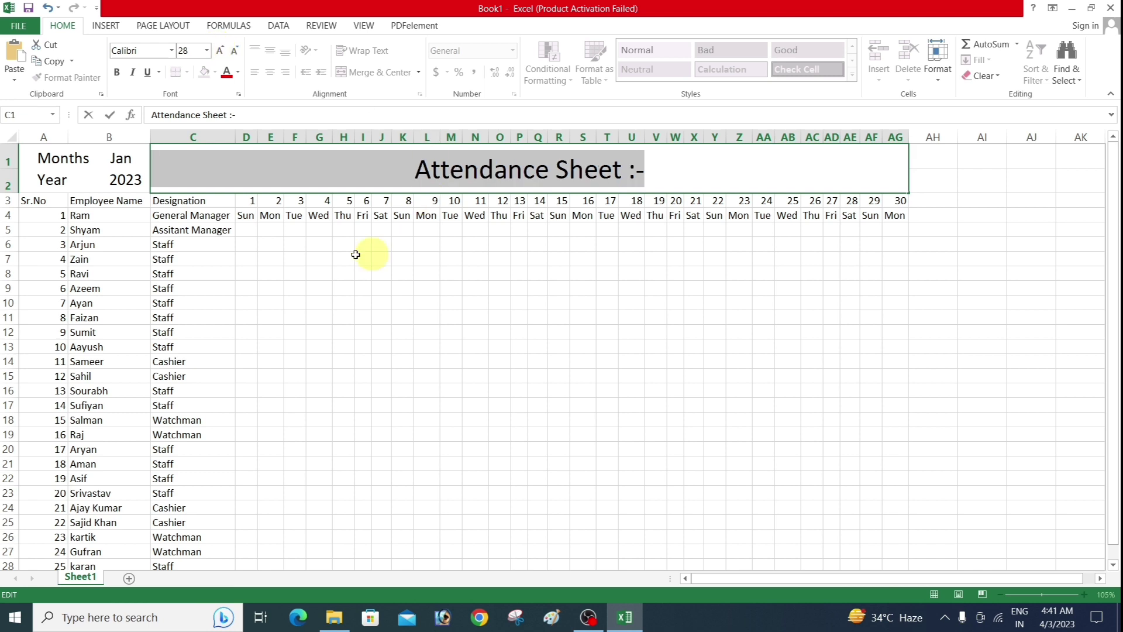
pyautogui.click(406, 284)
pyautogui.click(712, 168)
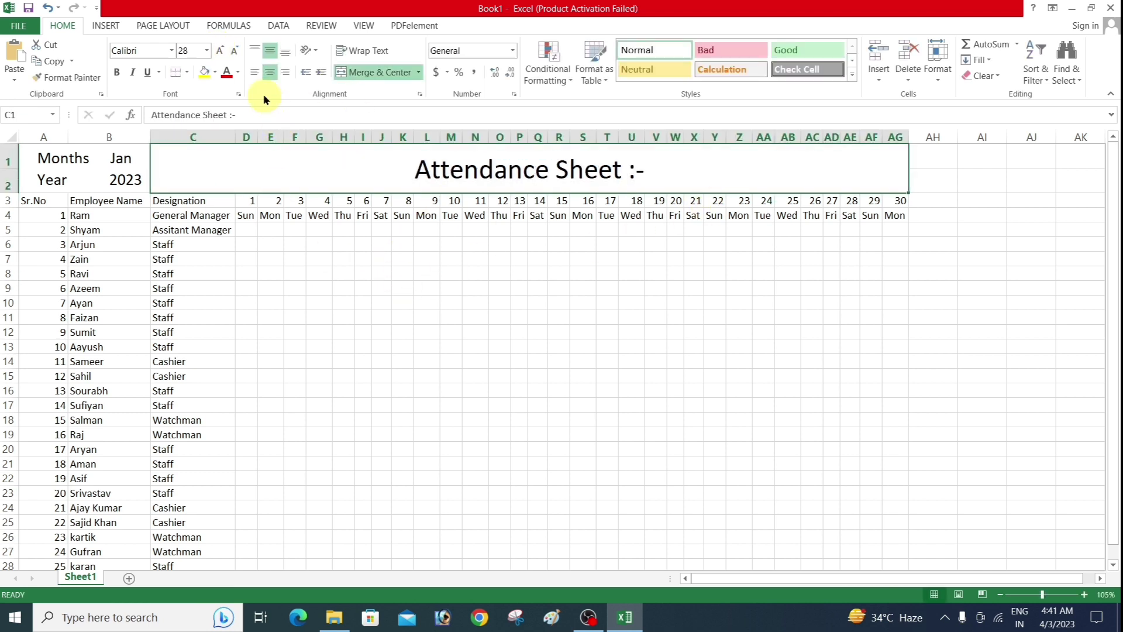
pyautogui.click(255, 73)
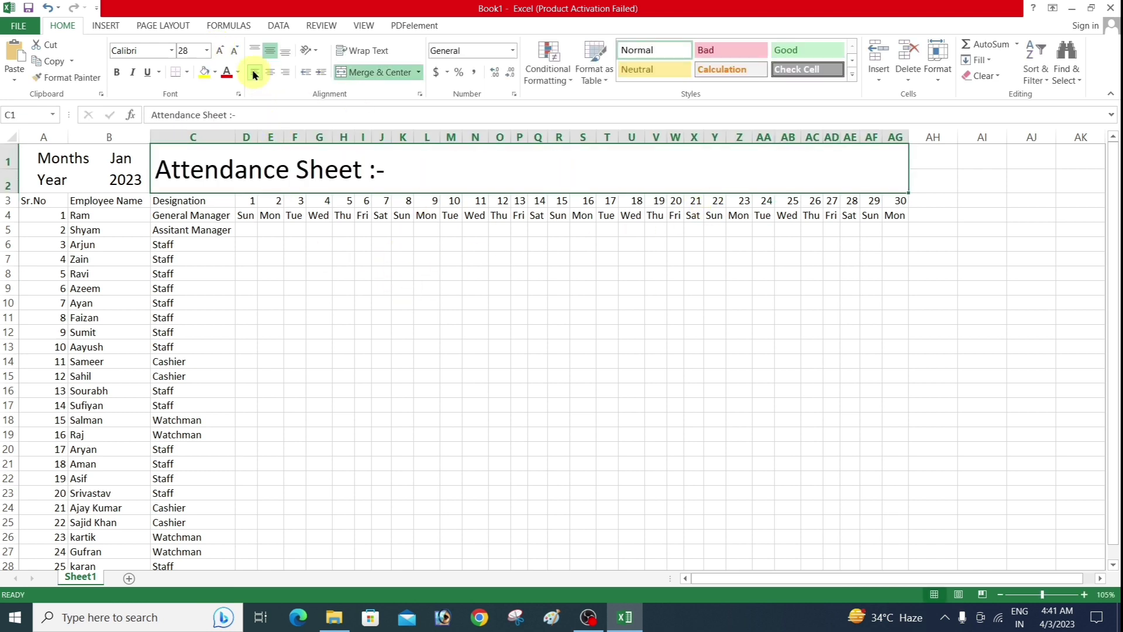
# Resume editing after the title and set the font size to 12 for the subtitle
pyautogui.doubleClick(407, 177)
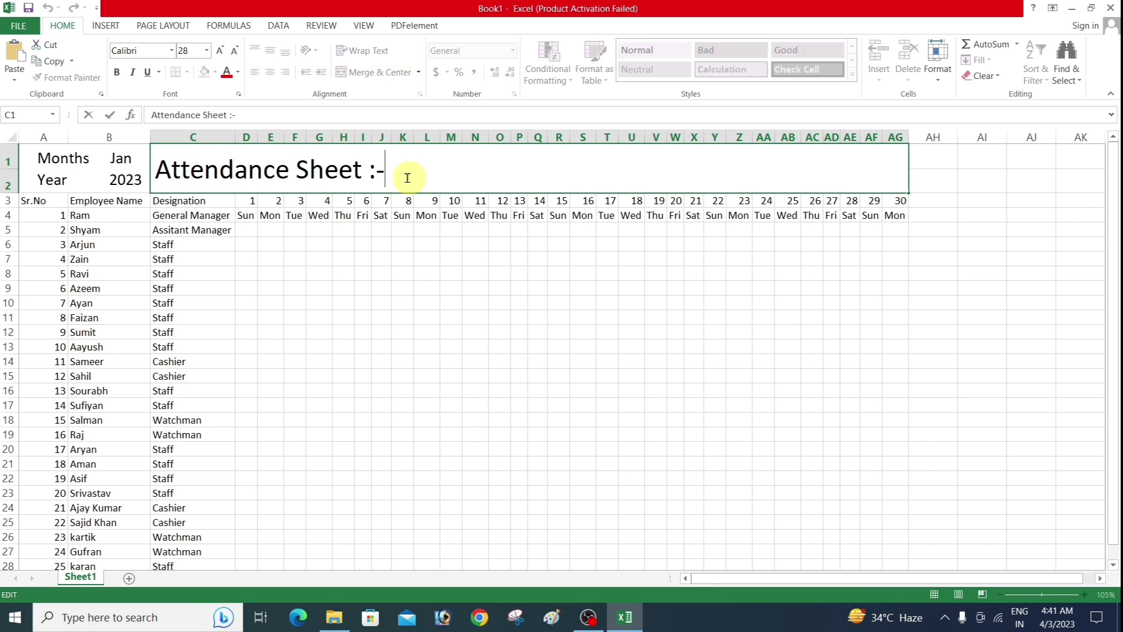
pyautogui.click(235, 51)
pyautogui.click(235, 52)
pyautogui.click(235, 52)
pyautogui.click(234, 53)
pyautogui.click(235, 53)
pyautogui.click(235, 52)
pyautogui.click(234, 52)
pyautogui.click(222, 53)
# Type 'Employee Monthly Attendance Reports' after the title, correcting the typos
pyautogui.write('E')
pyautogui.write('mp')
pyautogui.press('BackSpace')
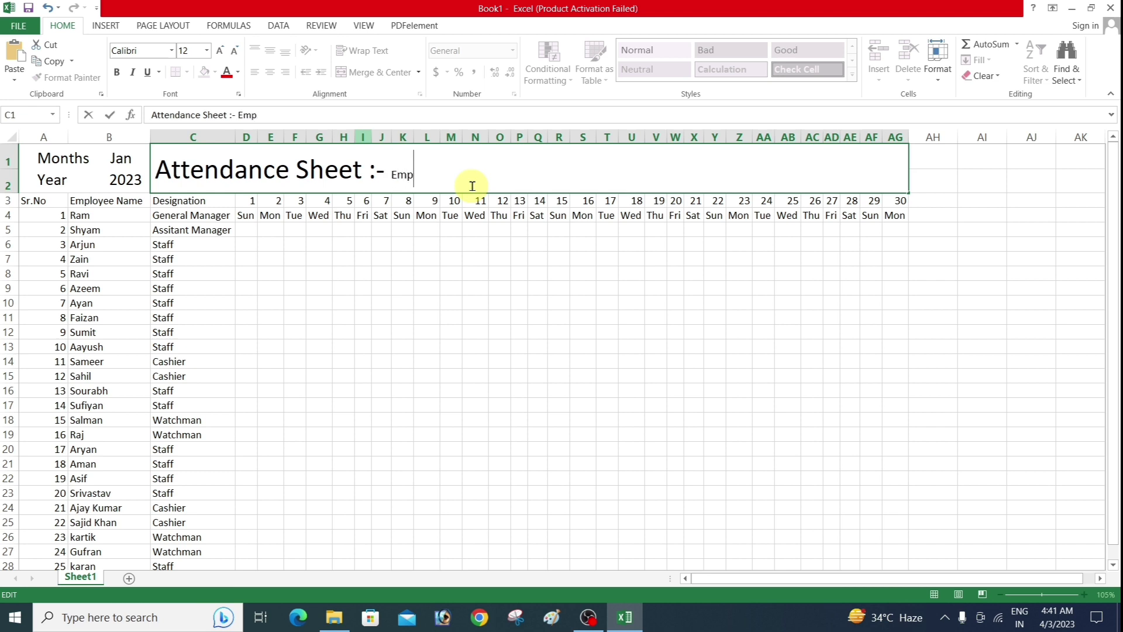
pyautogui.write('oyee ')
pyautogui.write('Mo')
pyautogui.write('h')
pyautogui.press('BackSpace')
pyautogui.write('n')
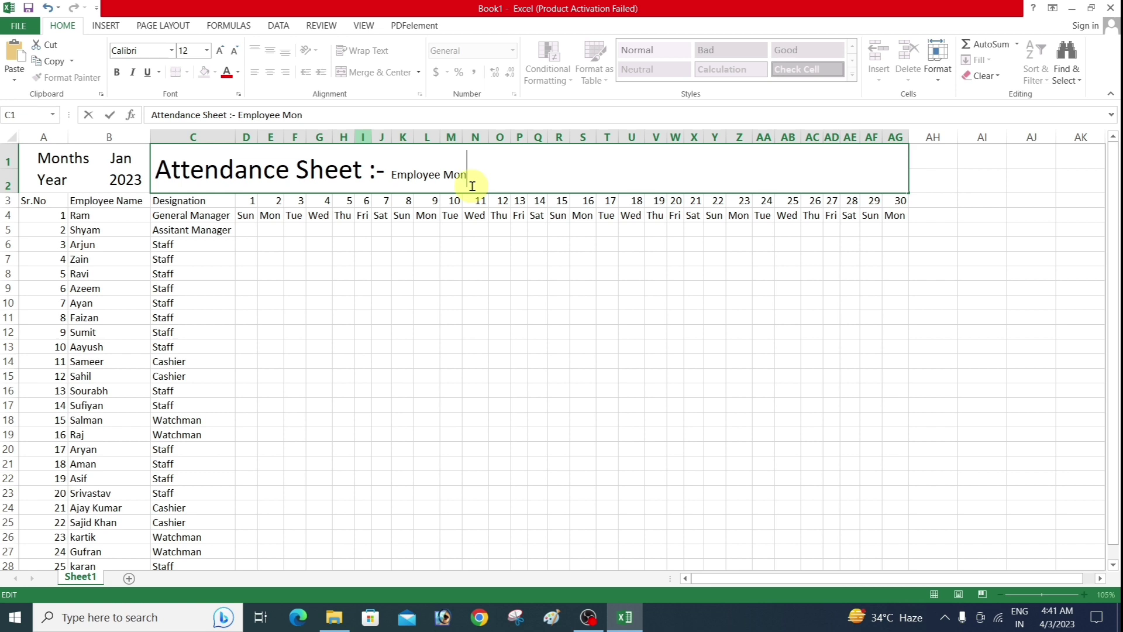
pyautogui.write('thly')
pyautogui.write(' R')
pyautogui.press('BackSpace')
pyautogui.press('BackSpace')
pyautogui.press('BackSpace')
pyautogui.press('BackSpace')
pyautogui.write('Atten')
pyautogui.write('dance')
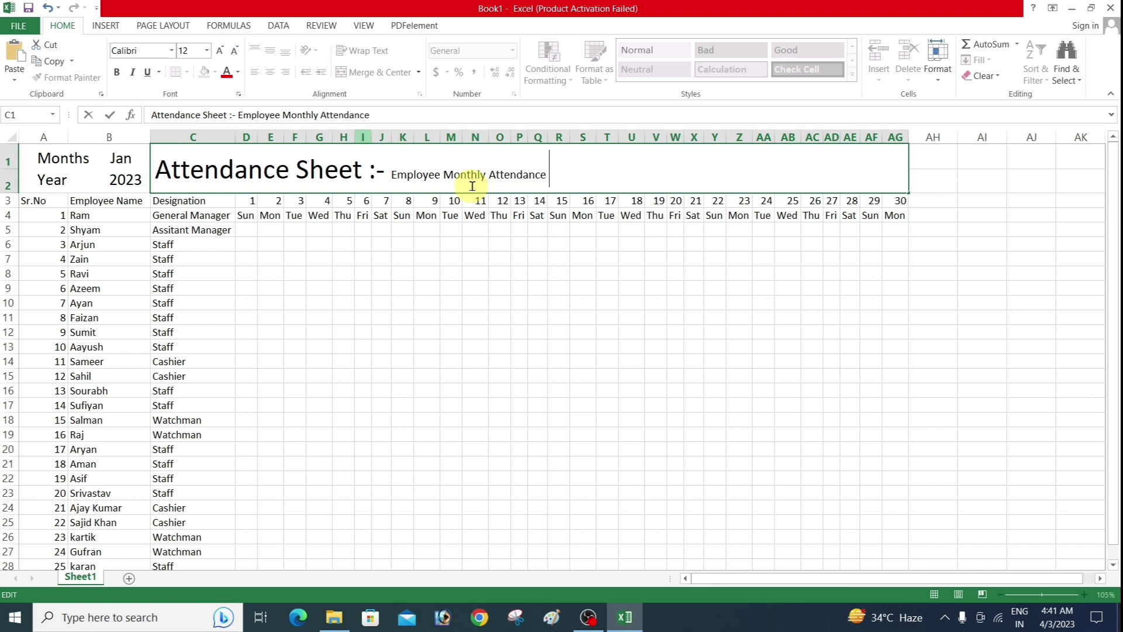
pyautogui.write(' Rep')
pyautogui.write('orts :- Full Attendance Sheet... Jan 2023')
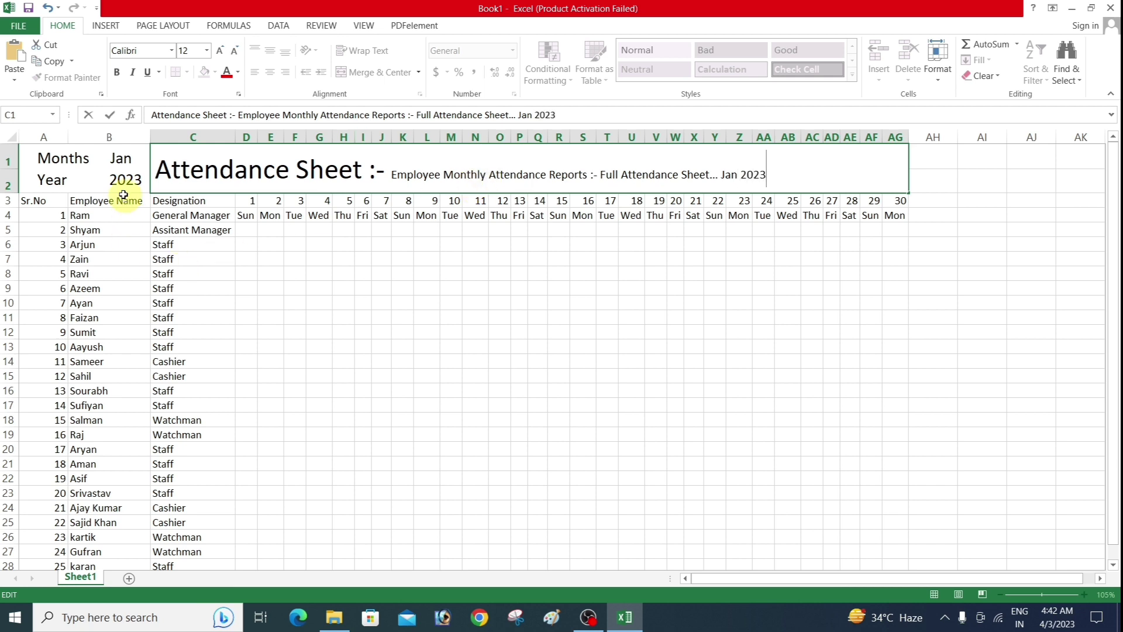
# Merge AH1:AJ2 into a single legend cell beside the title
pyautogui.click(606, 245)
pyautogui.moveTo(932, 155); pyautogui.dragTo(932, 179)
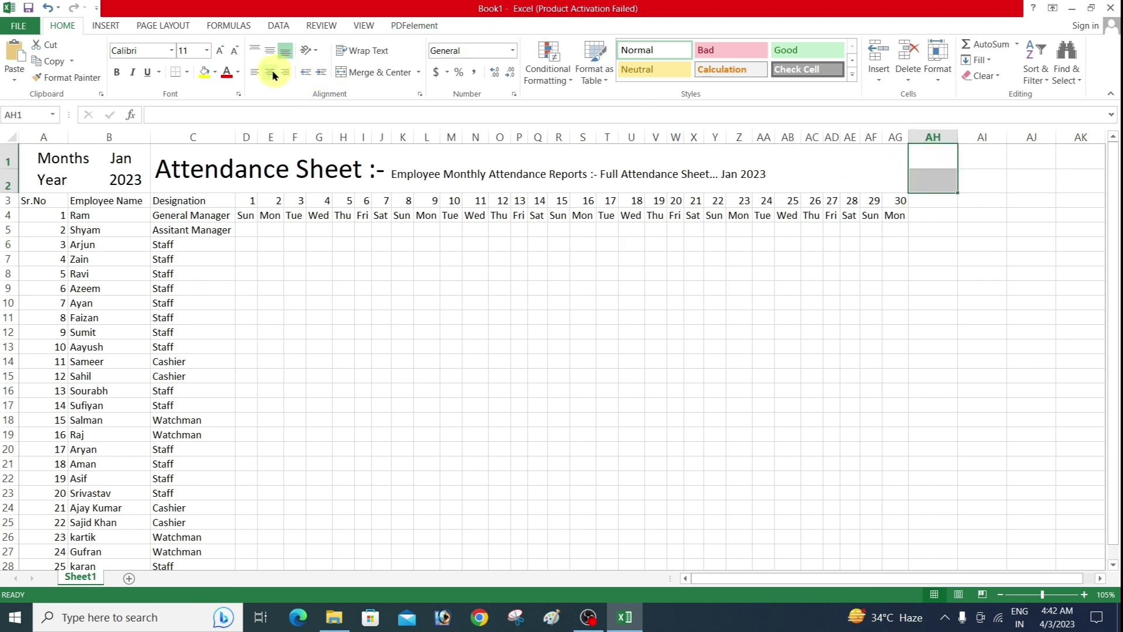
pyautogui.click(1031, 179)
pyautogui.moveTo(922, 158); pyautogui.dragTo(1035, 187)
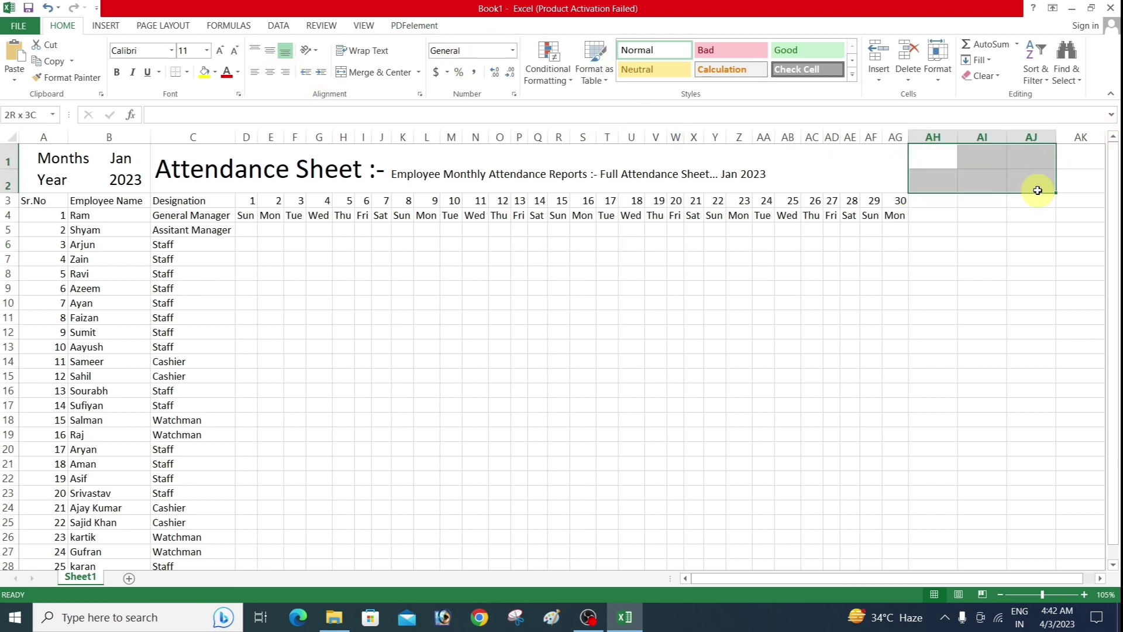
pyautogui.click(385, 74)
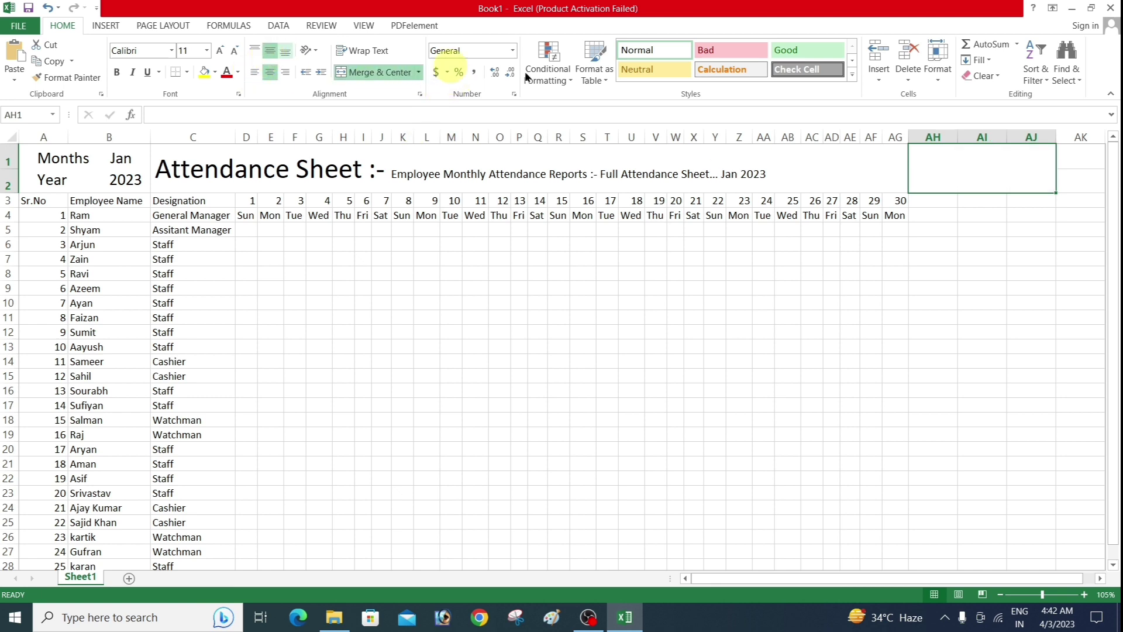
# Type '(P) Present (A) Absent' in the legend cell and start a second line
pyautogui.doubleClick(980, 177)
pyautogui.write('(P) Present (A')
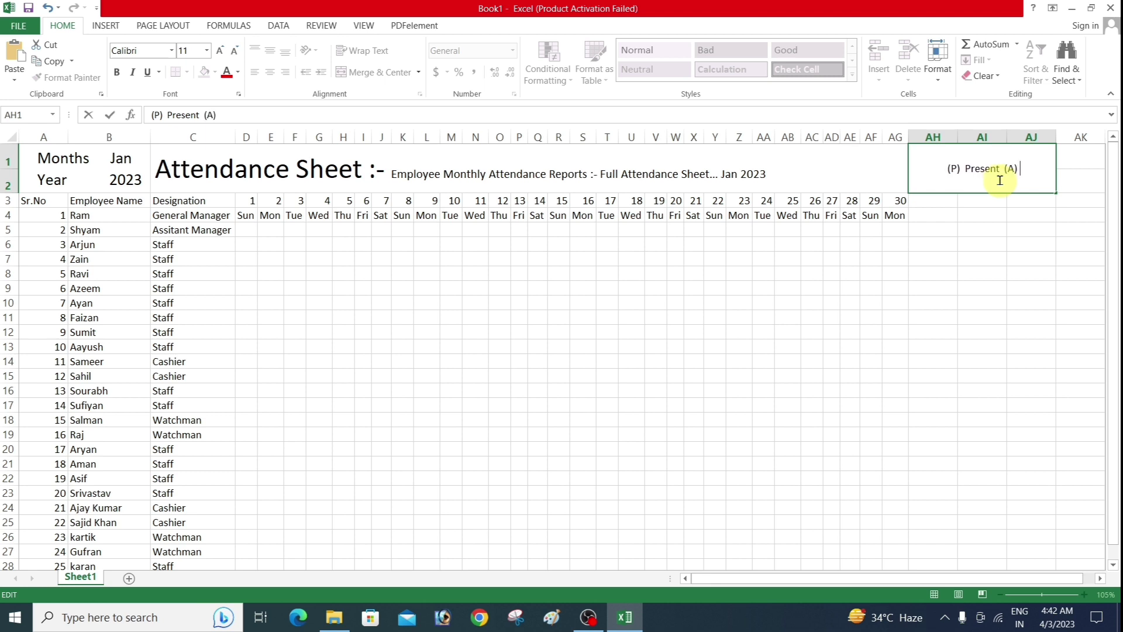
pyautogui.write('Absen')
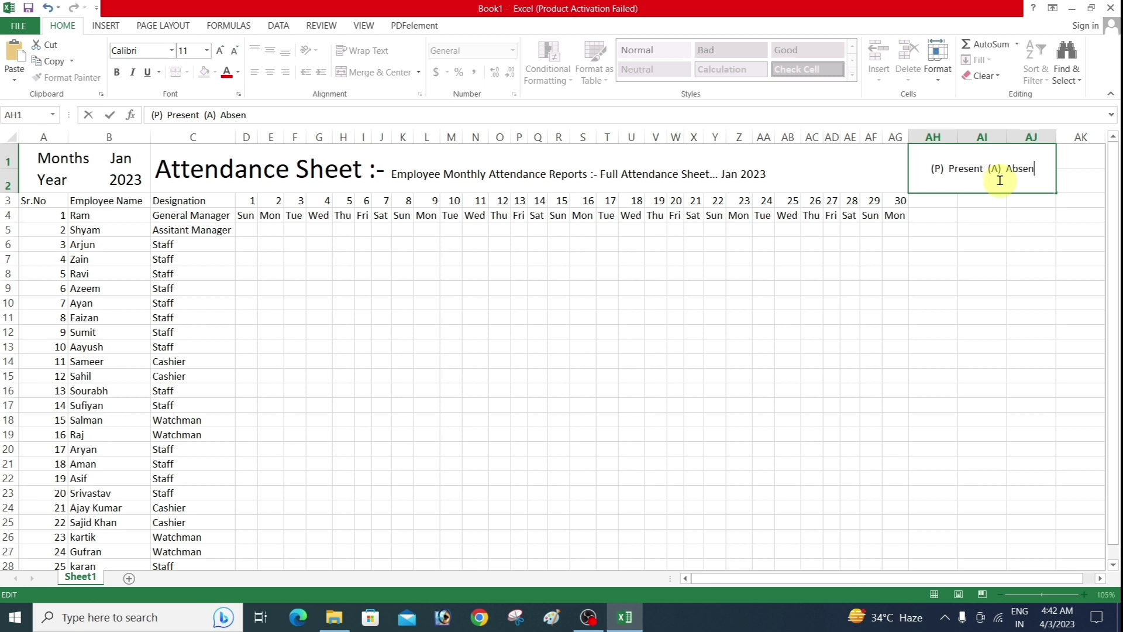
pyautogui.write('t')
pyautogui.hotkey('alt', 'Return')
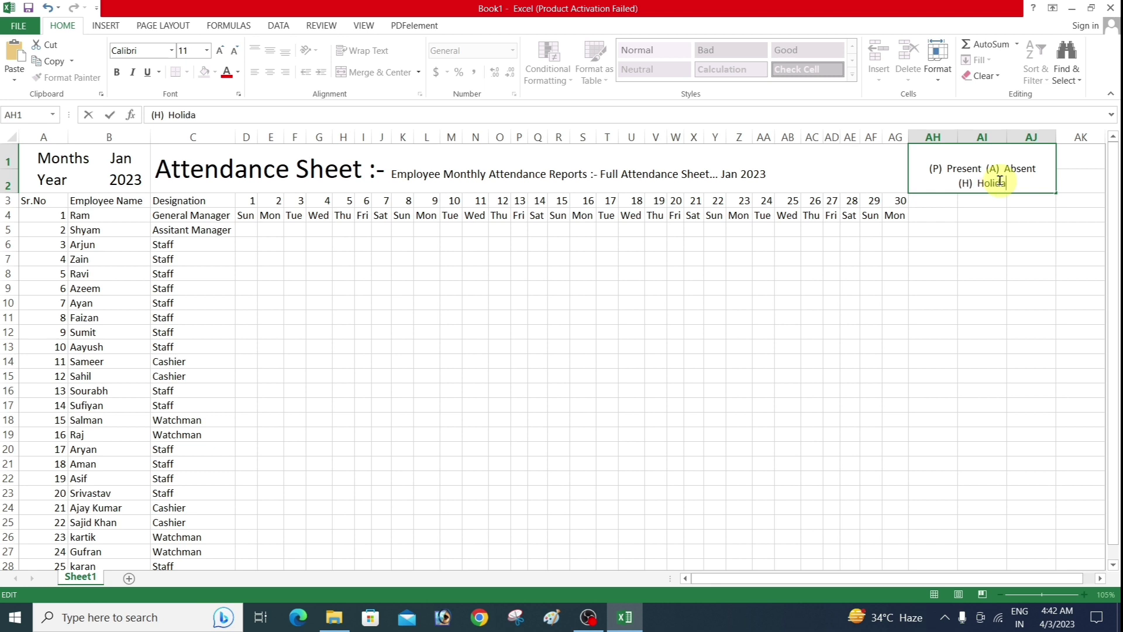
# Finish the '(H) Holidays' legend line and enlarge the legend text
pyautogui.click(881, 274)
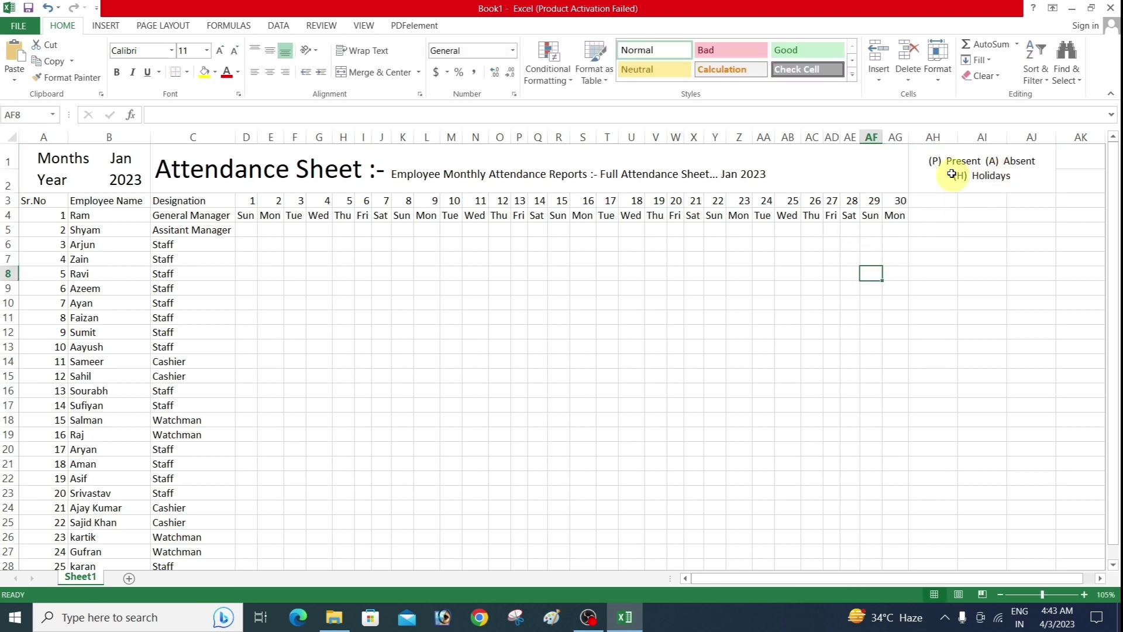
pyautogui.click(948, 170)
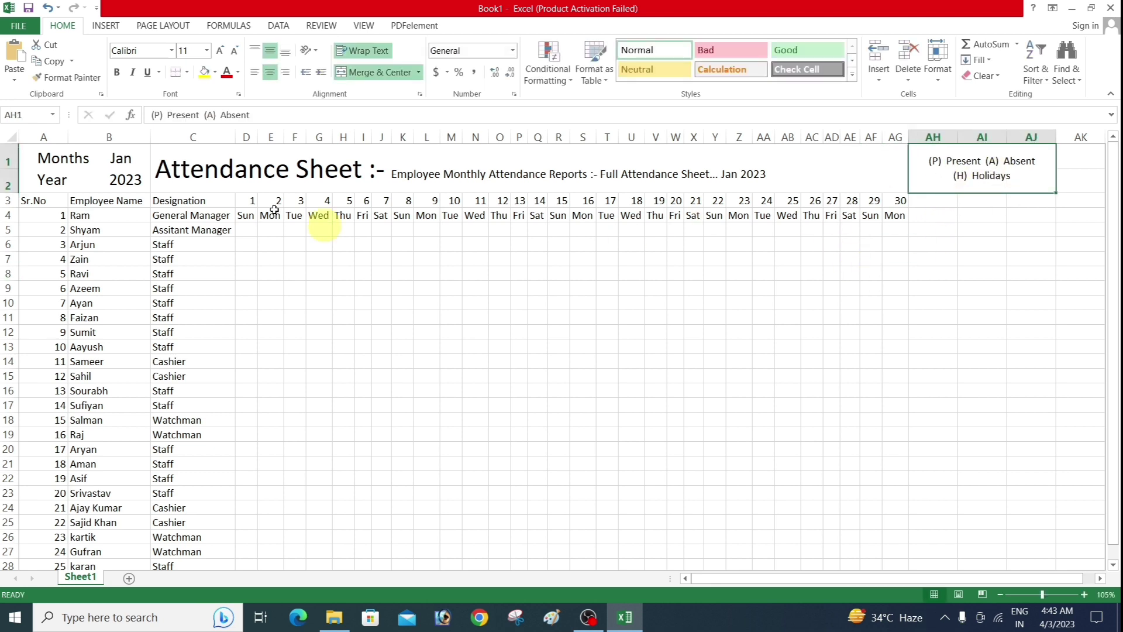
pyautogui.click(220, 52)
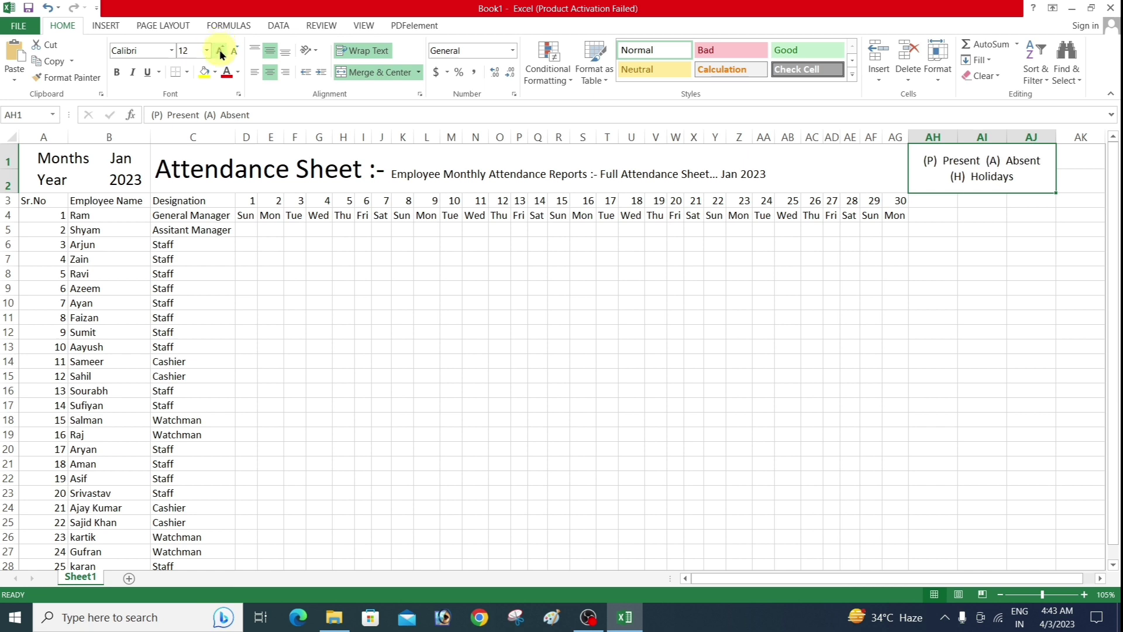
pyautogui.click(221, 51)
pyautogui.click(870, 507)
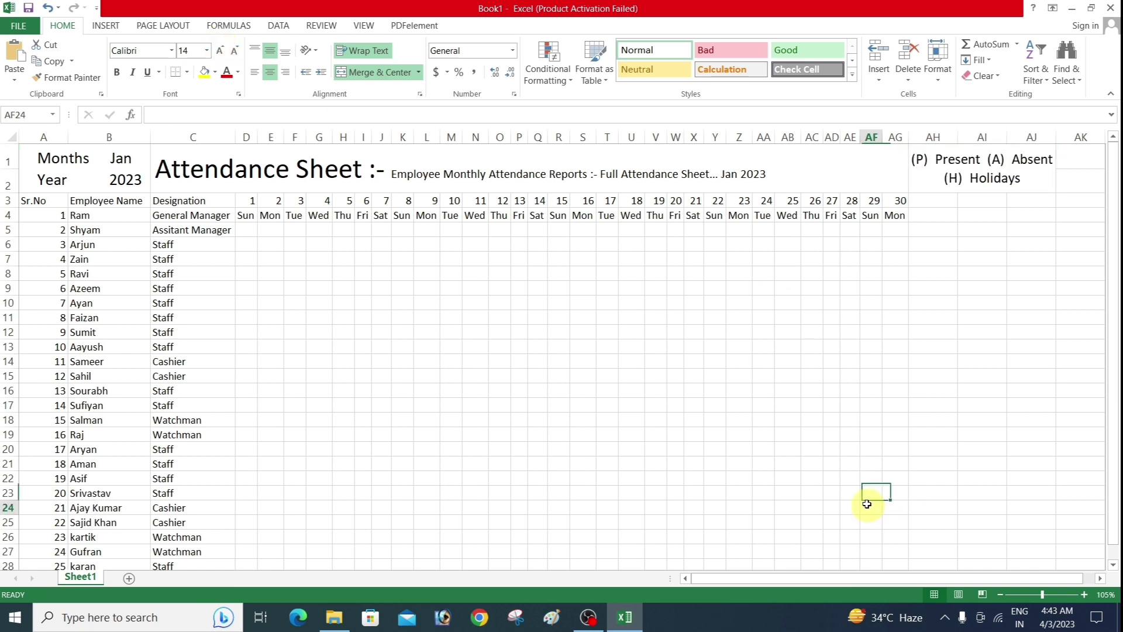
# Make the whole two-row header band bold
pyautogui.moveTo(87, 158); pyautogui.dragTo(976, 177)
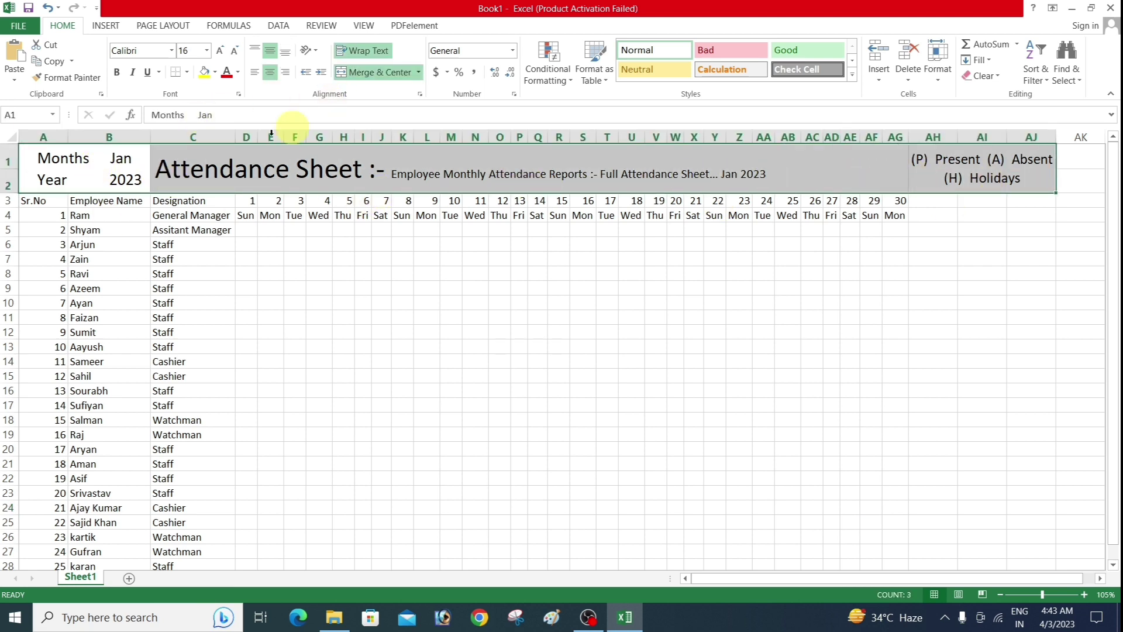
pyautogui.hotkey('ctrl', 'b')
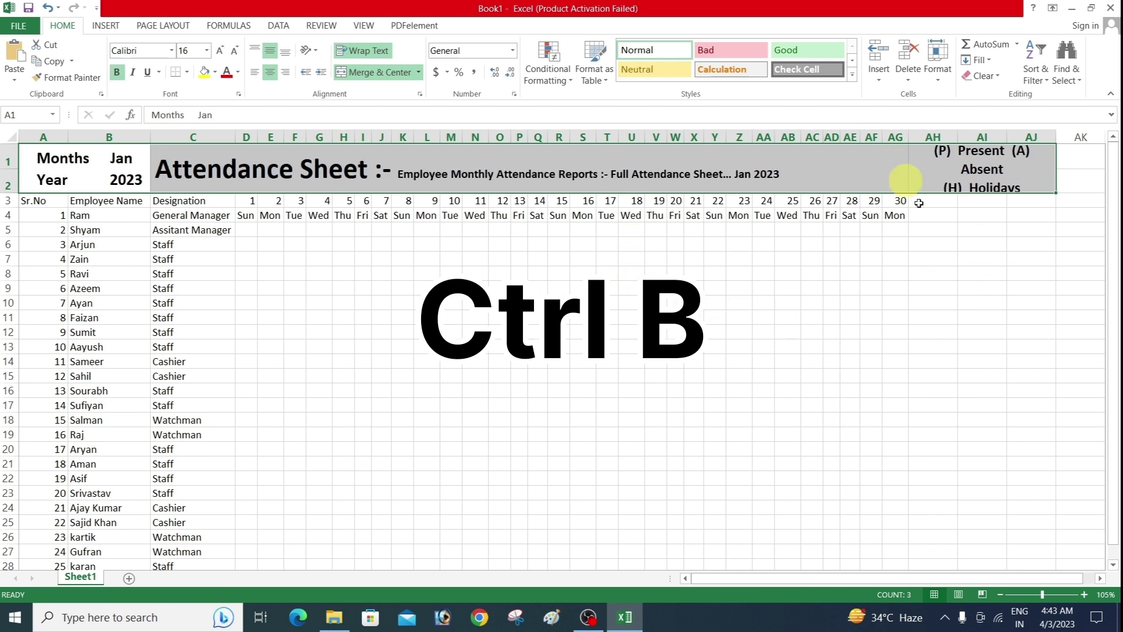
pyautogui.click(950, 271)
# Set the P/A/H legend font size to 13 so it fits on two lines
pyautogui.click(976, 161)
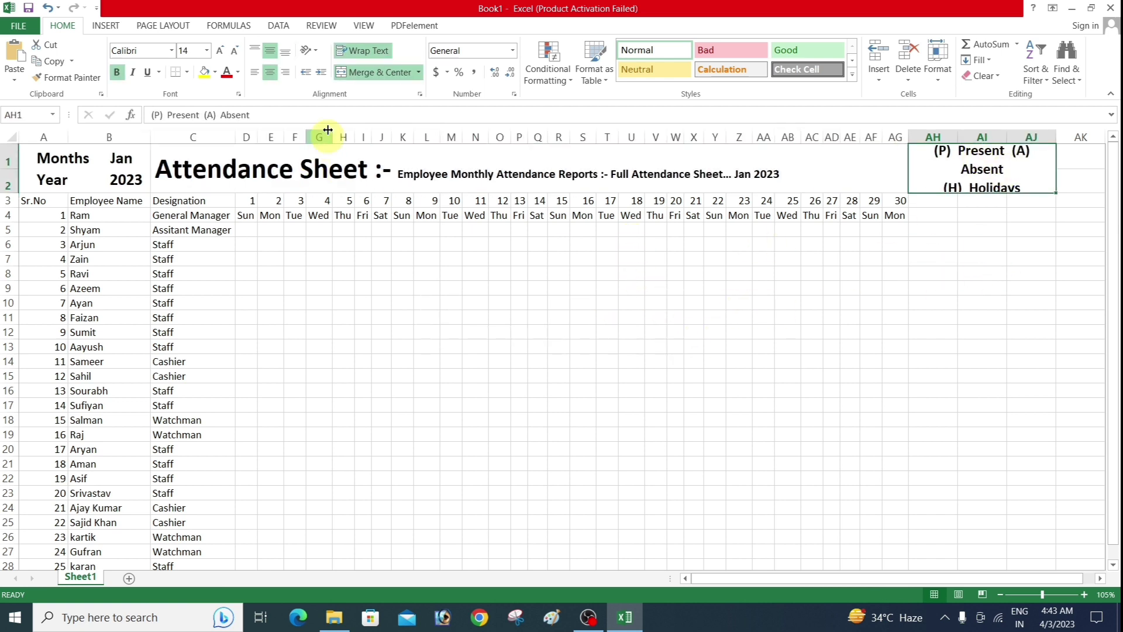
pyautogui.click(236, 51)
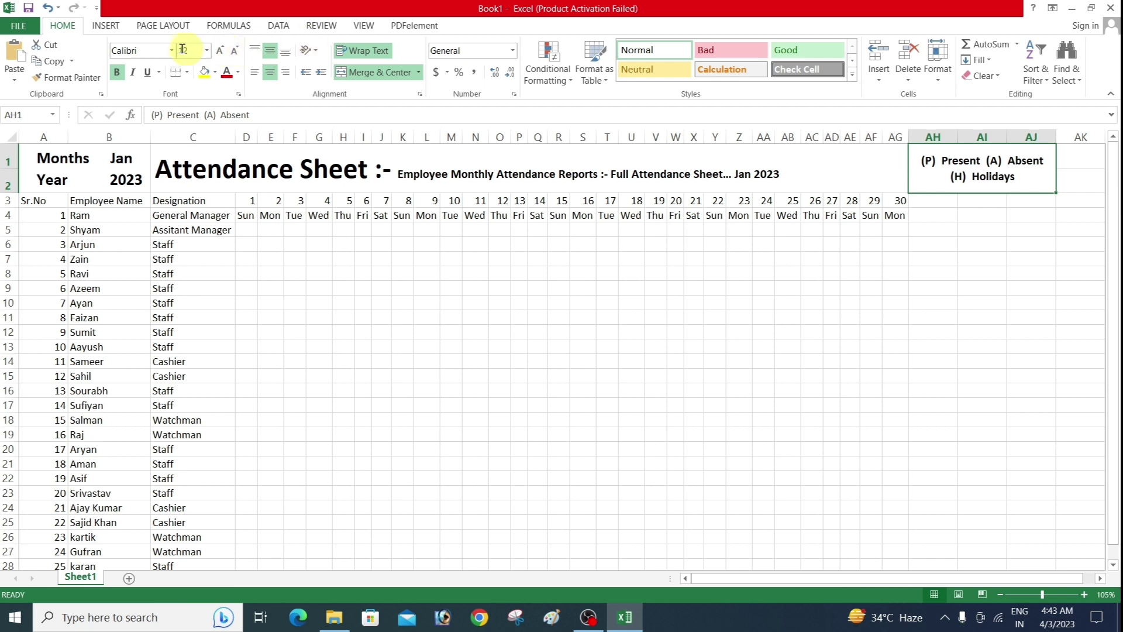
pyautogui.click(219, 51)
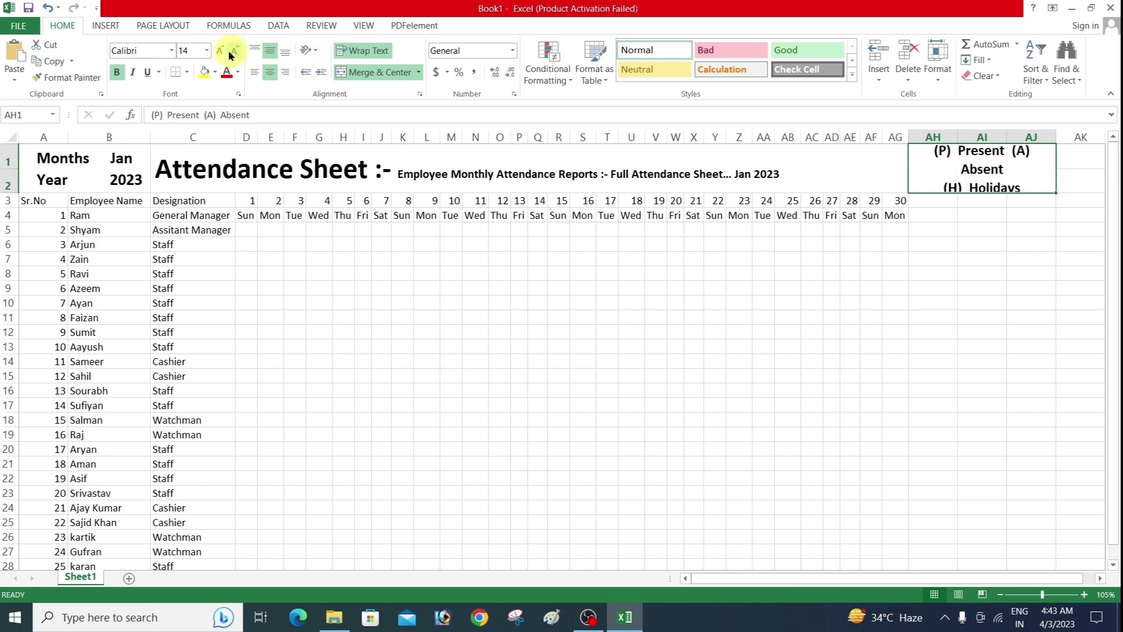
pyautogui.click(236, 51)
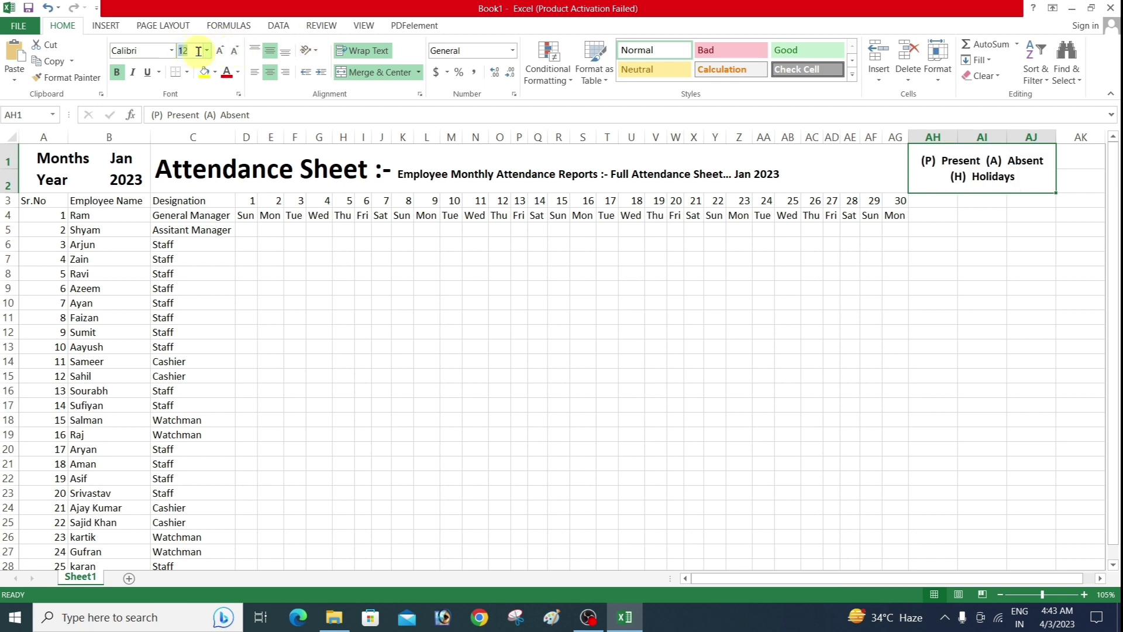
pyautogui.write('3')
pyautogui.press('Return')
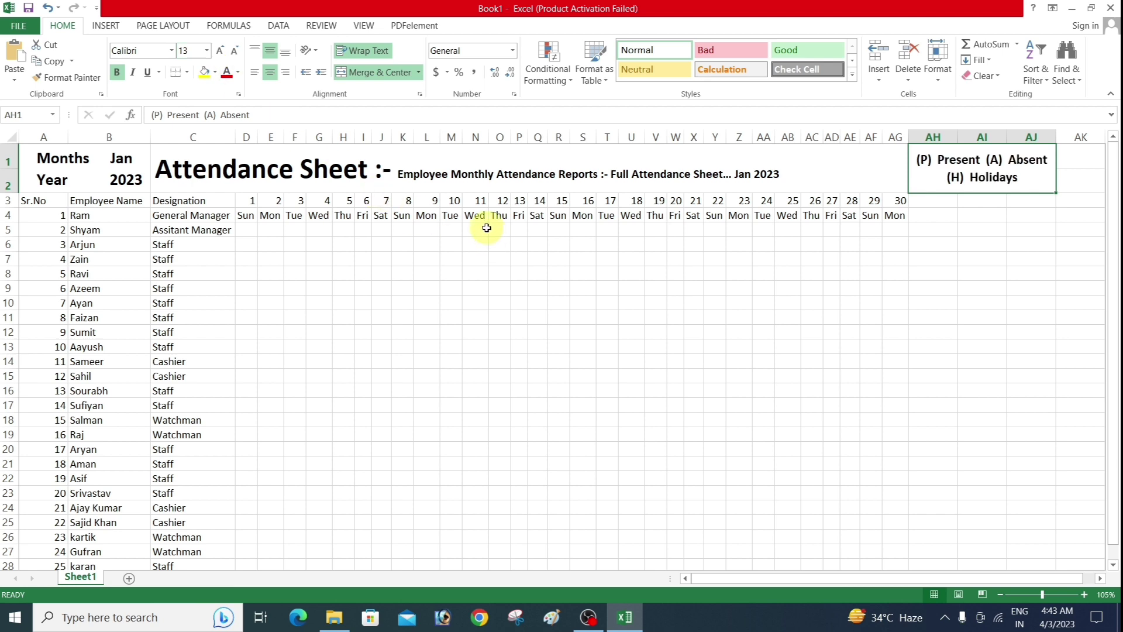
pyautogui.click(693, 252)
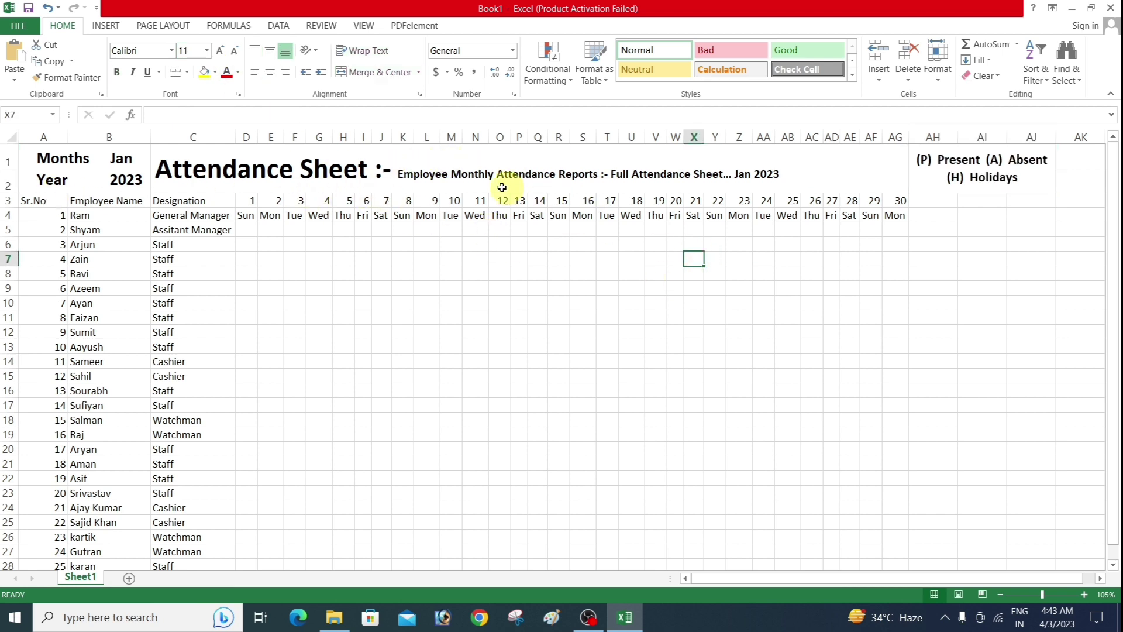
# Enlarge the 'Employee Monthly Attendance Reports' subtitle to 16 pt
pyautogui.doubleClick(433, 173)
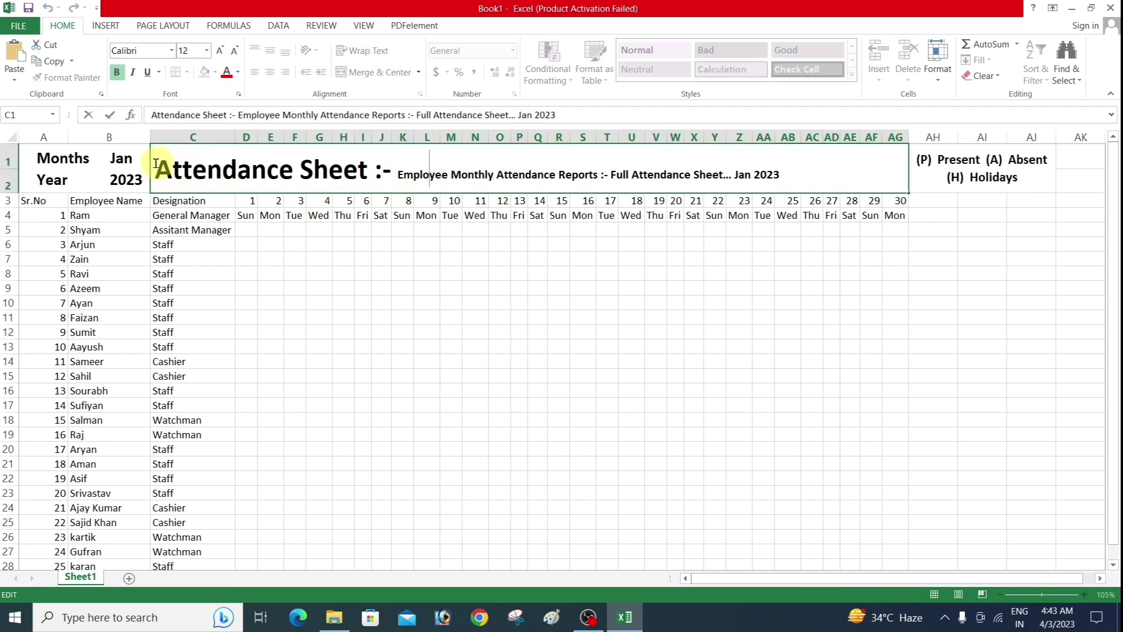
pyautogui.moveTo(154, 169); pyautogui.dragTo(552, 190)
pyautogui.click(402, 174)
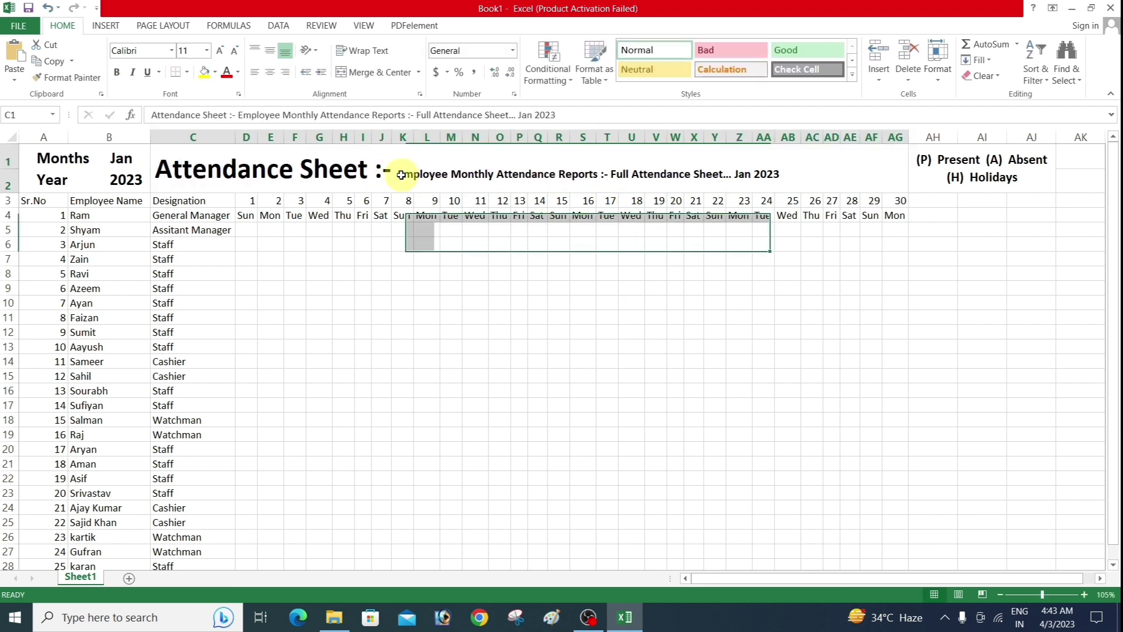
pyautogui.moveTo(400, 174); pyautogui.dragTo(780, 174)
pyautogui.click(219, 52)
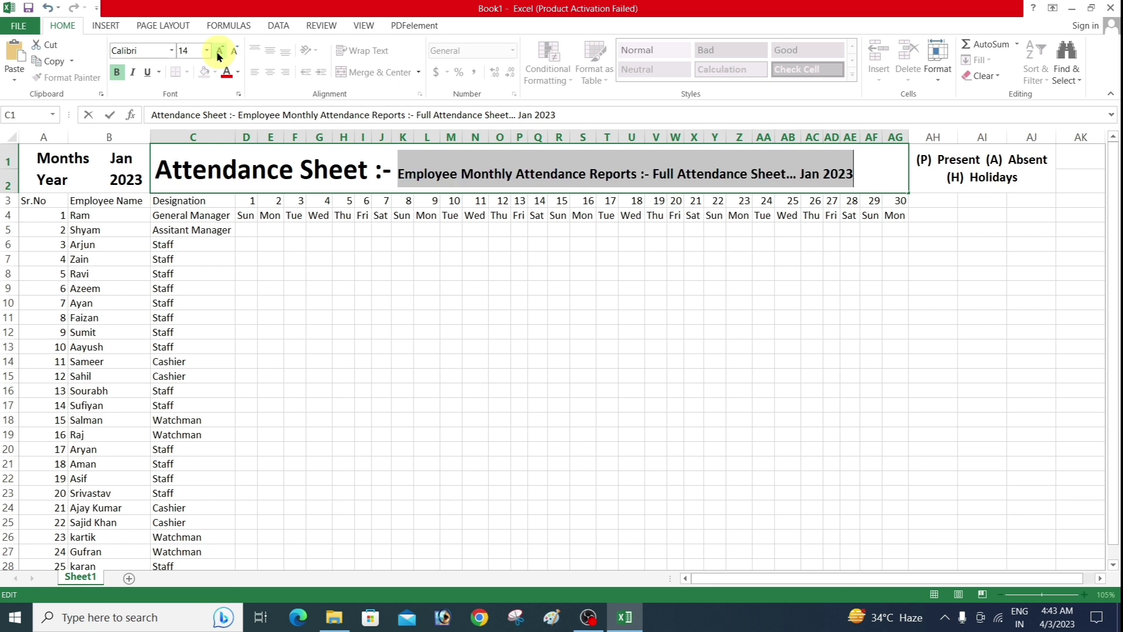
pyautogui.click(218, 52)
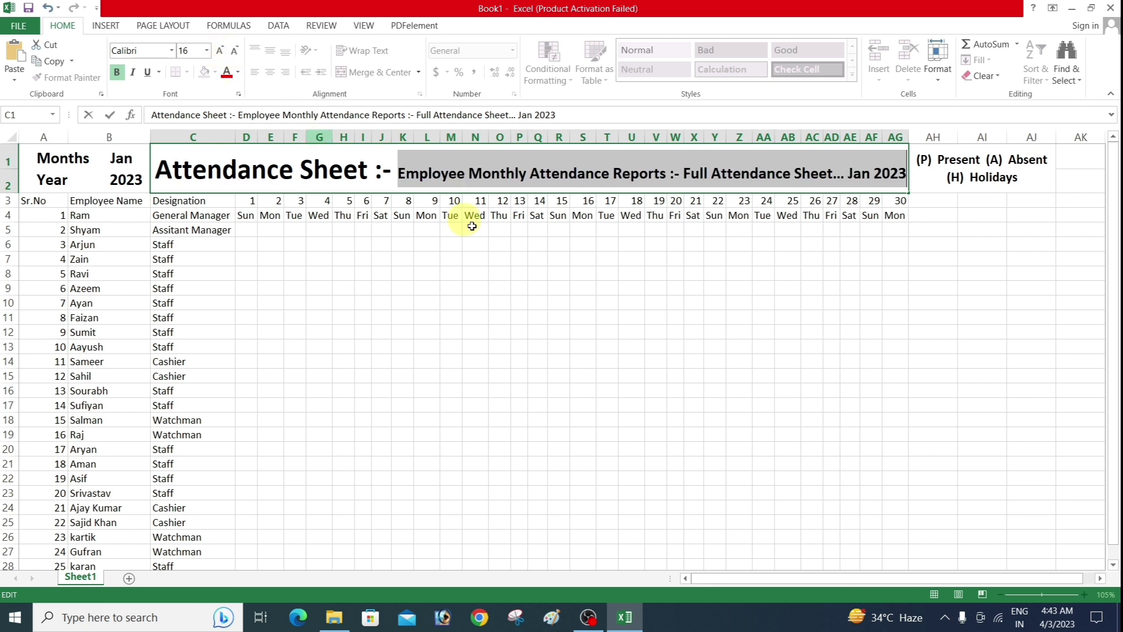
pyautogui.hotkey('ctrl', 'Return')
pyautogui.click(505, 367)
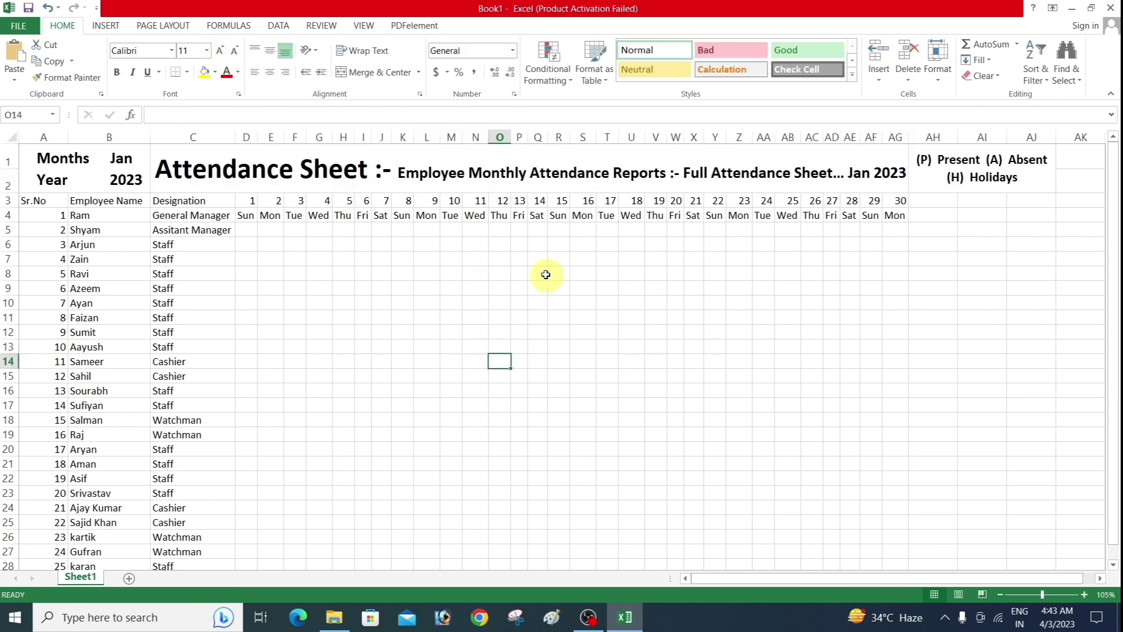
pyautogui.click(529, 268)
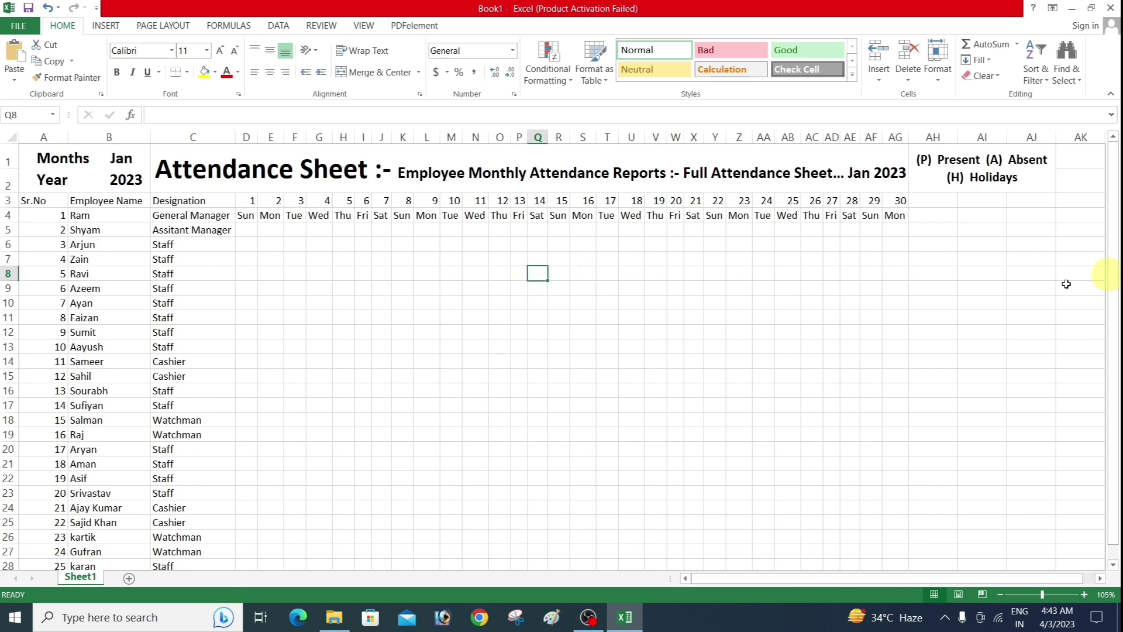
# Enter P in D5 and fill it down column D to row 29
pyautogui.click(245, 231)
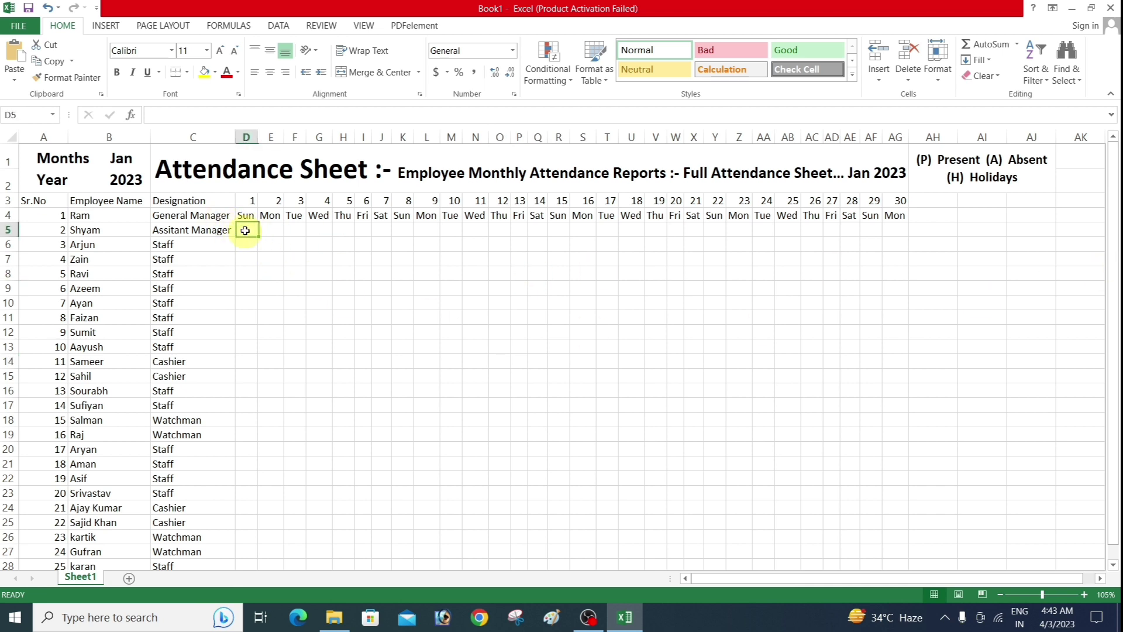
pyautogui.write('P')
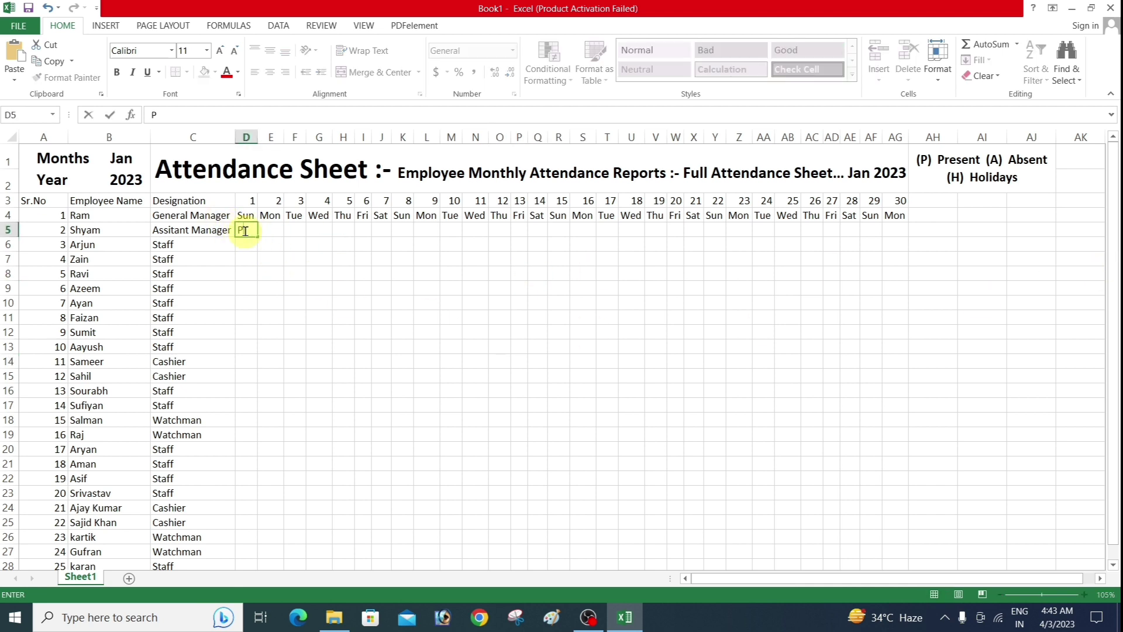
pyautogui.moveTo(258, 236); pyautogui.dragTo(244, 529)
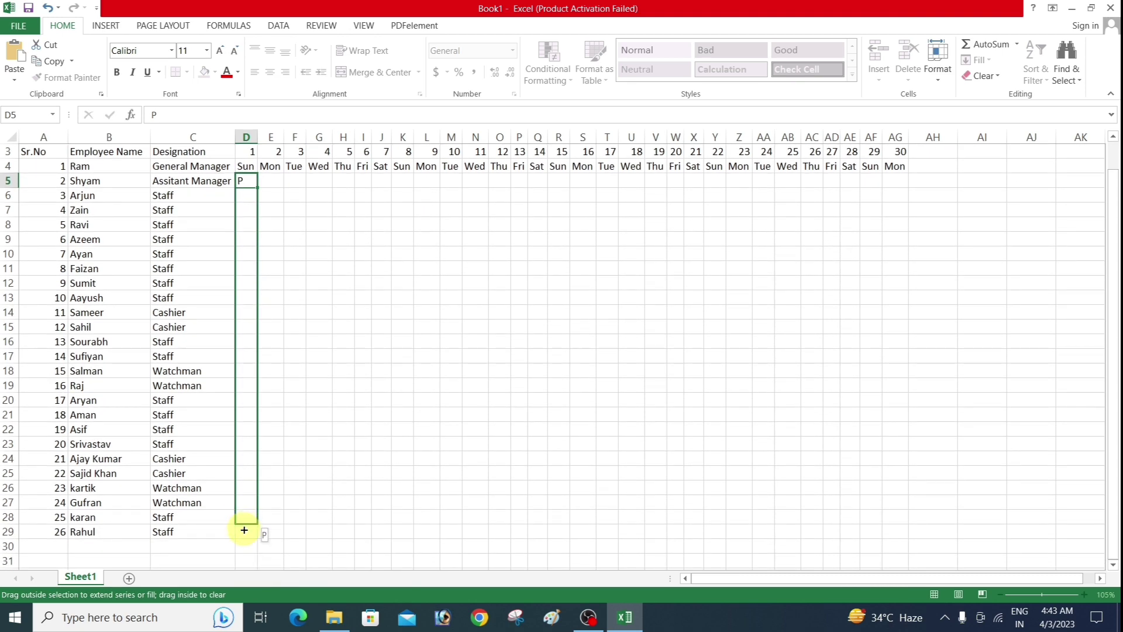
pyautogui.scroll(1, 304, 261)
pyautogui.scroll(-1, 262, 187)
pyautogui.scroll(1, 261, 186)
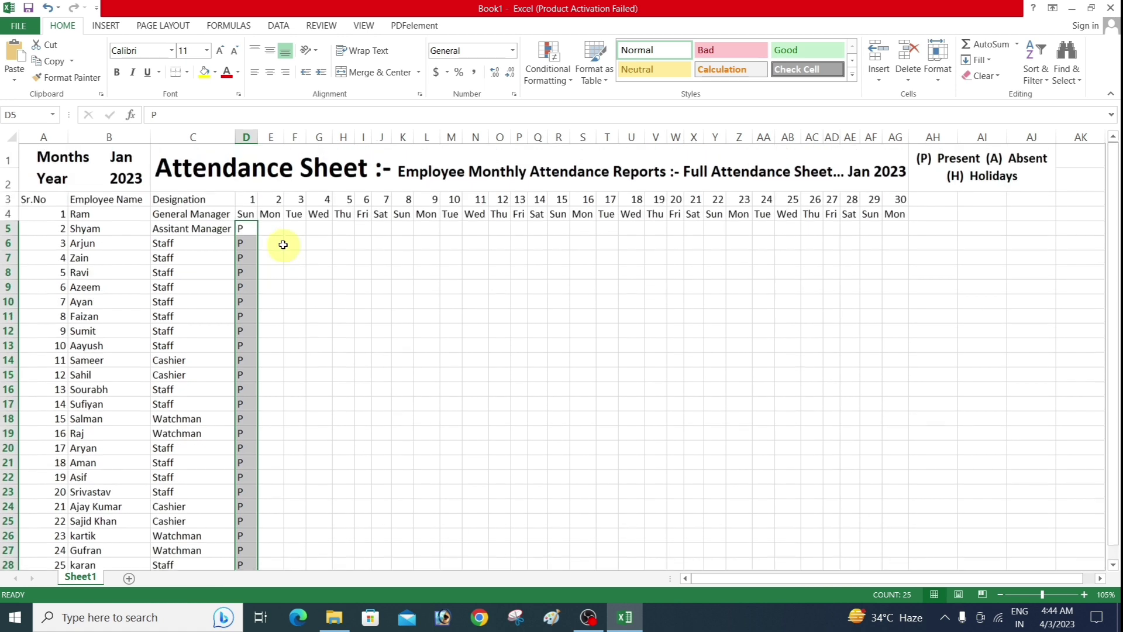
# Fill P down column E from E5, then copy the D5:E29 block
pyautogui.click(275, 230)
pyautogui.write('P')
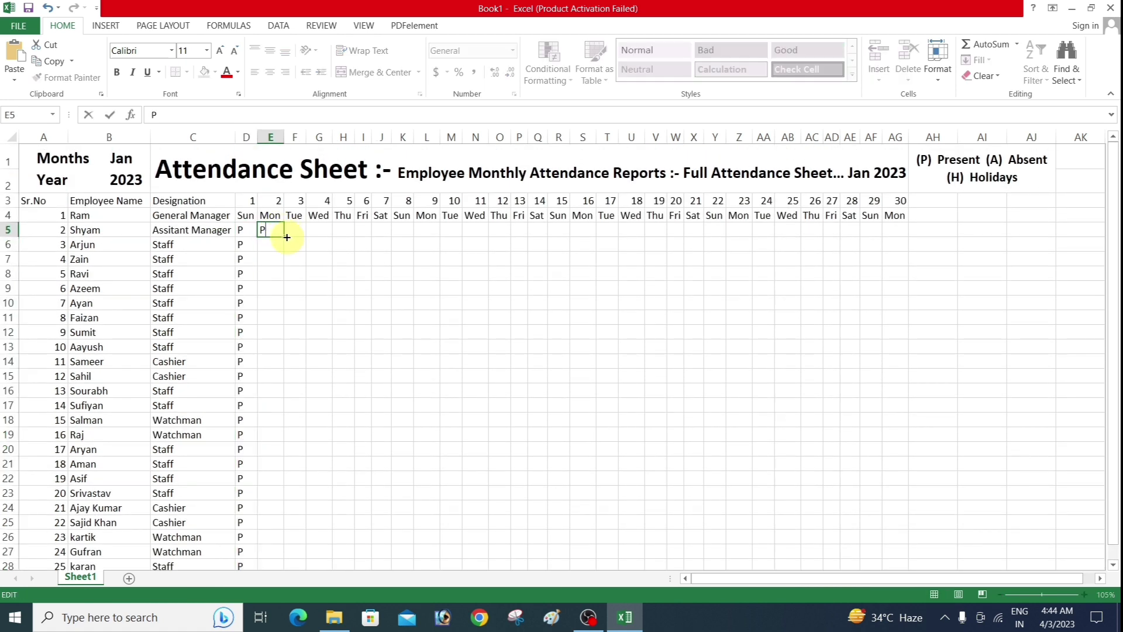
pyautogui.moveTo(284, 237); pyautogui.dragTo(279, 559)
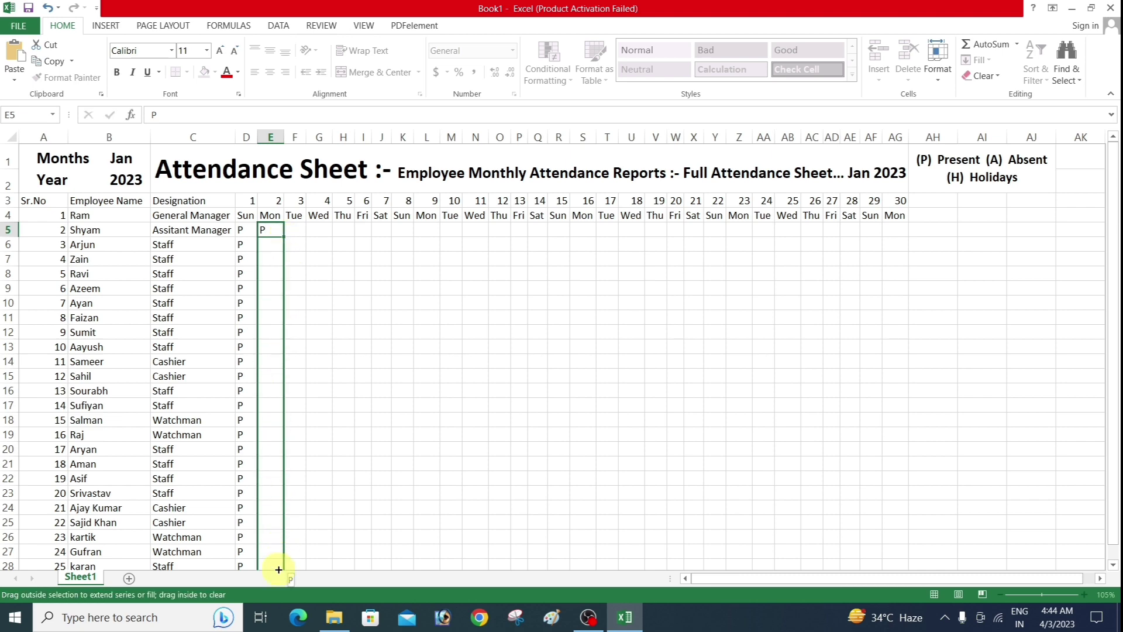
pyautogui.moveTo(280, 569); pyautogui.dragTo(275, 543)
pyautogui.scroll(2, 325, 414)
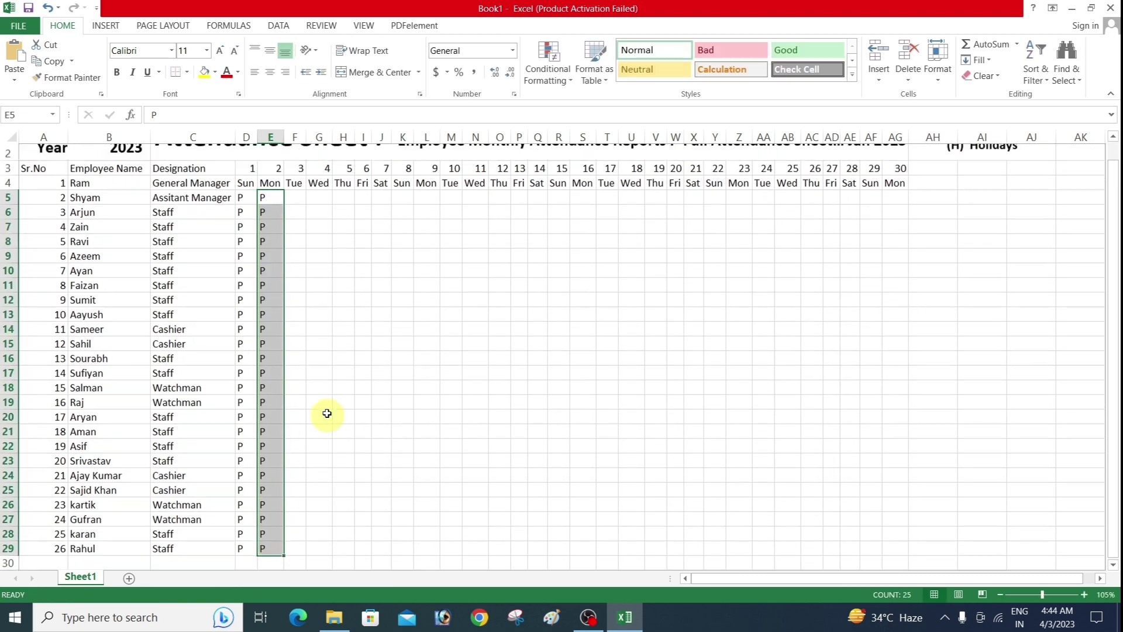
pyautogui.moveTo(243, 229)
pyautogui.mouseDown()
pyautogui.moveTo(312, 483)
pyautogui.moveTo(256, 529)
pyautogui.moveTo(270, 530)
pyautogui.mouseUp()
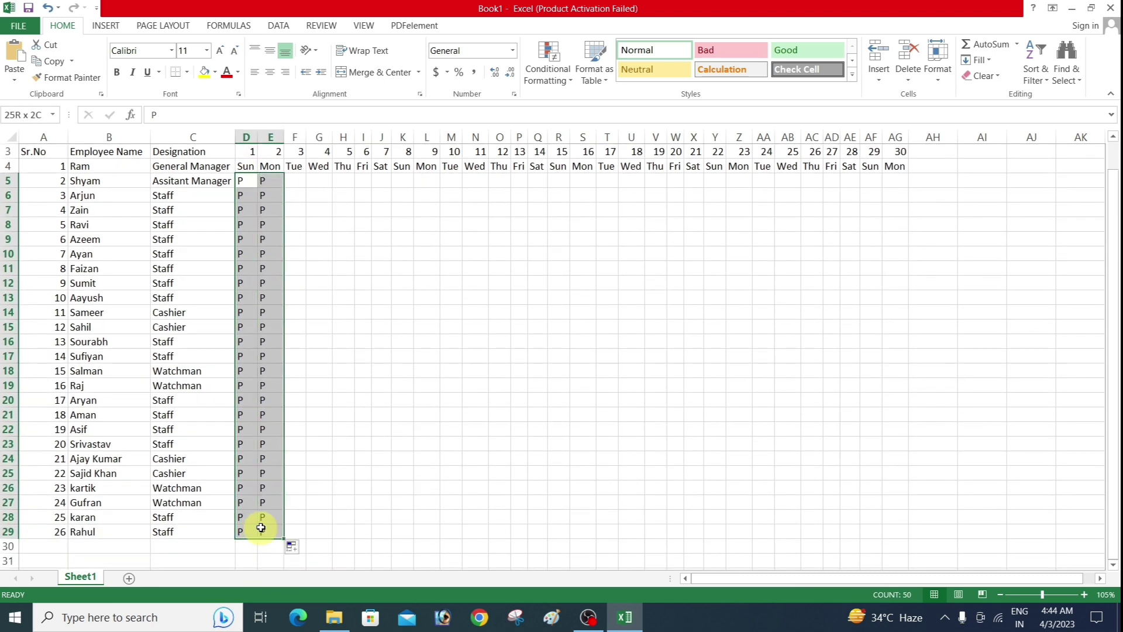
pyautogui.hotkey('ctrl', 'c')
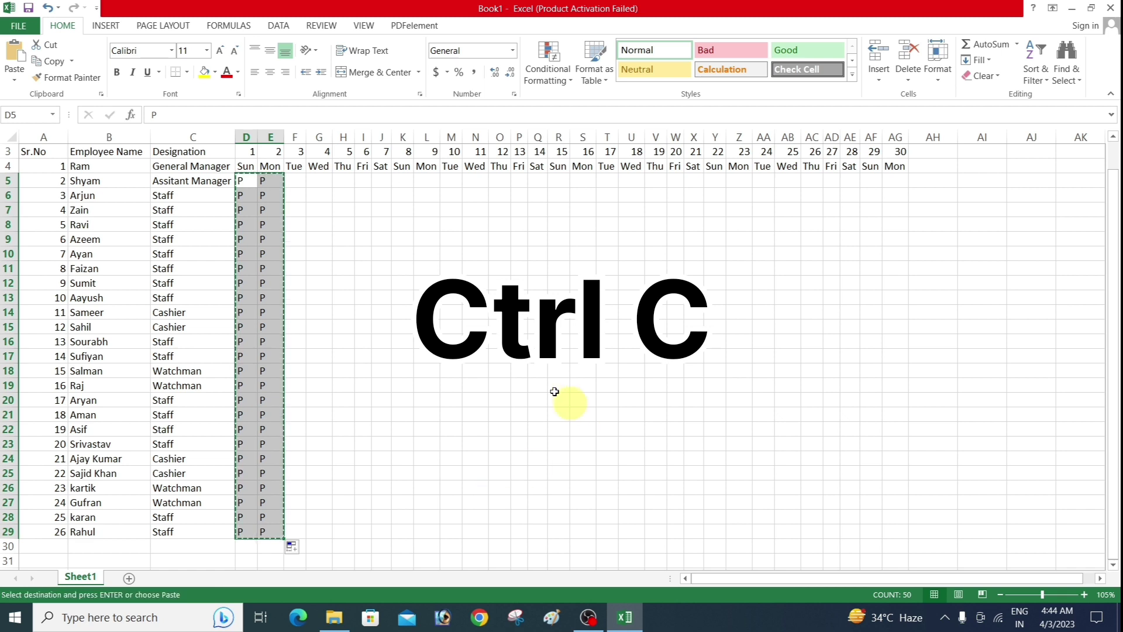
# Paste the two-day P block into columns F through U for days 3 to 18
pyautogui.scroll(1, 559, 395)
pyautogui.click(294, 230)
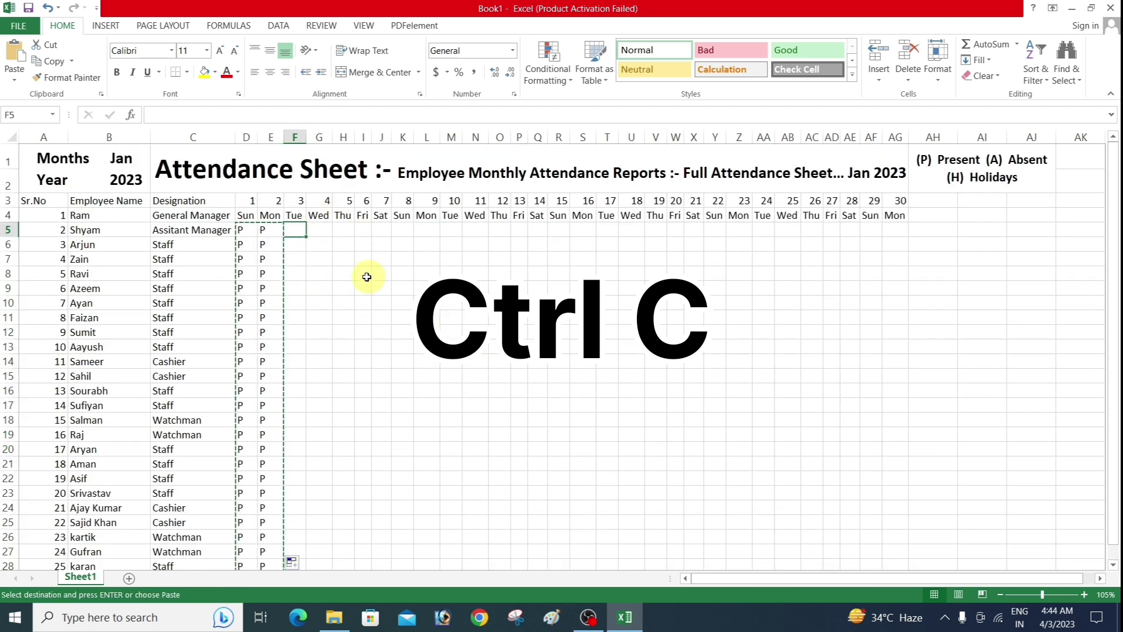
pyautogui.hotkey('ctrl', 'v')
pyautogui.click(345, 230)
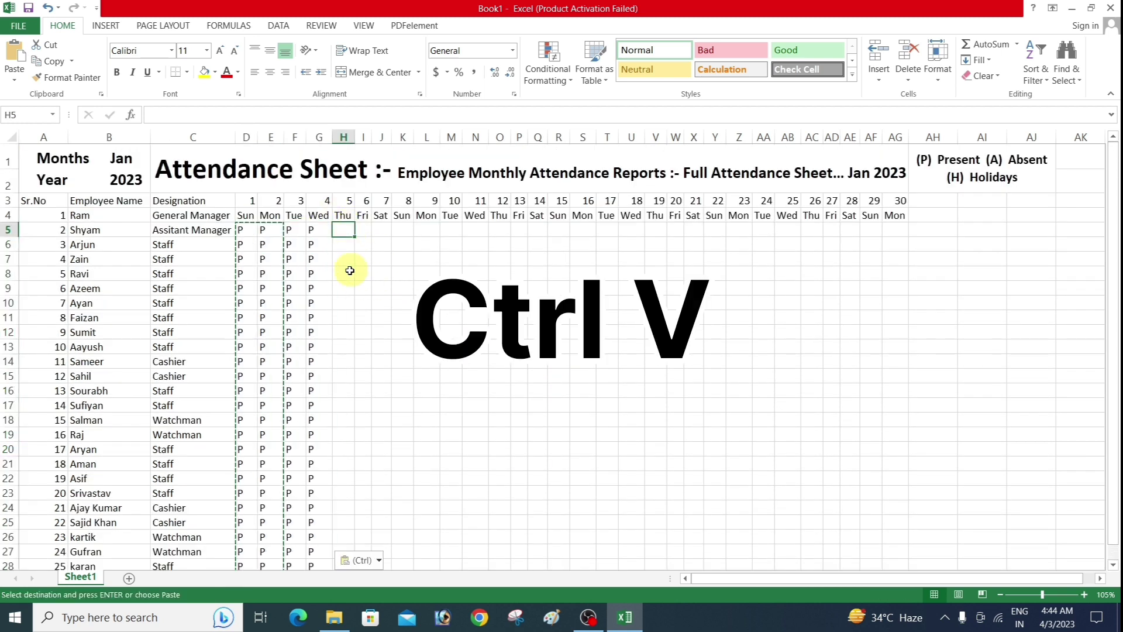
pyautogui.hotkey('ctrl', 'v')
pyautogui.click(381, 230)
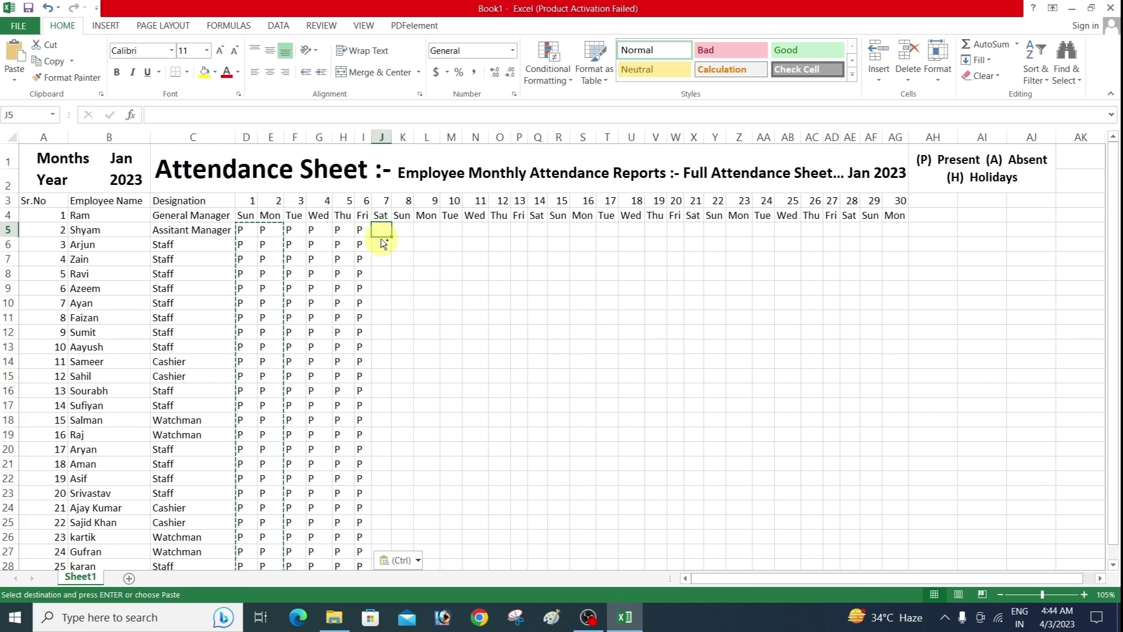
pyautogui.hotkey('ctrl', 'v')
pyautogui.click(424, 229)
pyautogui.hotkey('ctrl', 'v')
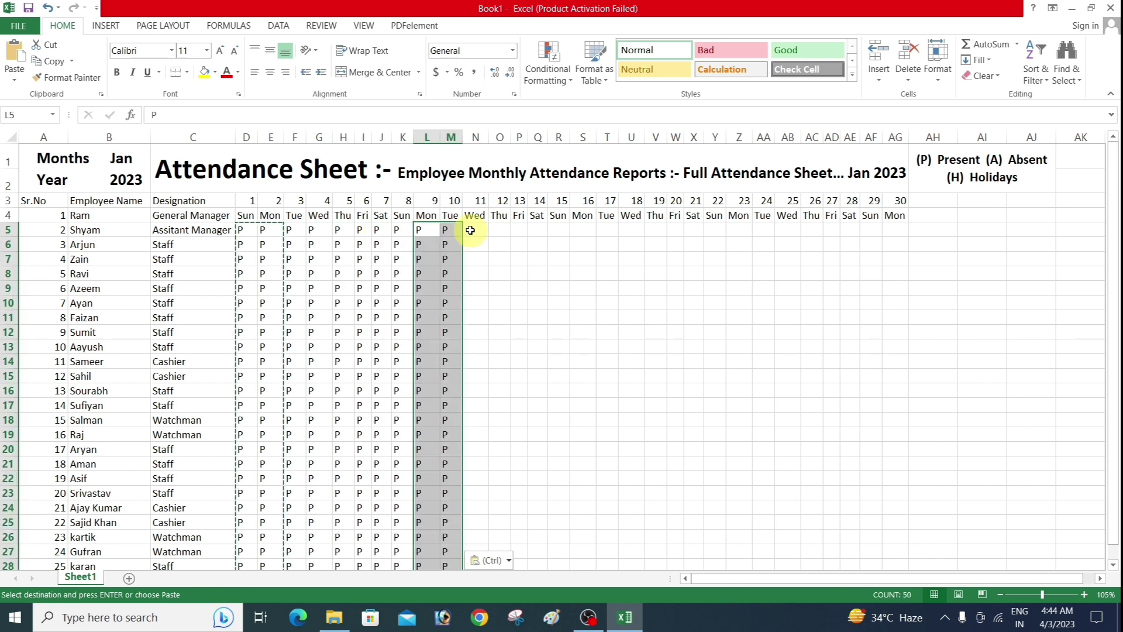
pyautogui.click(475, 230)
pyautogui.hotkey('ctrl', 'v')
pyautogui.click(522, 230)
pyautogui.hotkey('ctrl', 'v')
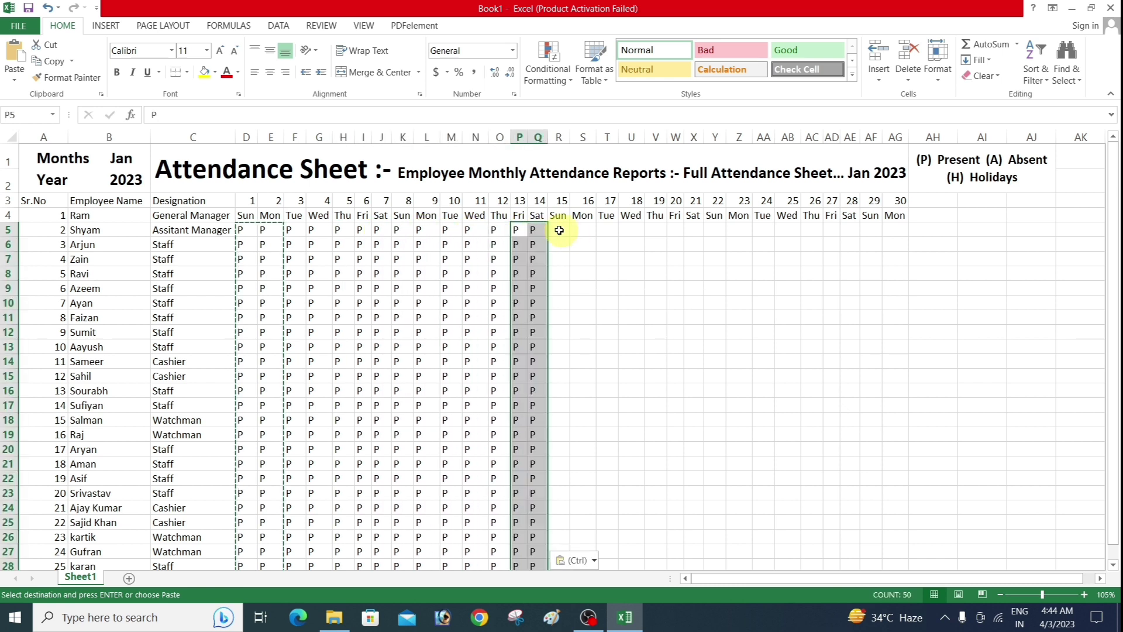
pyautogui.click(560, 230)
pyautogui.hotkey('ctrl', 'v')
pyautogui.click(611, 230)
pyautogui.hotkey('ctrl', 'v')
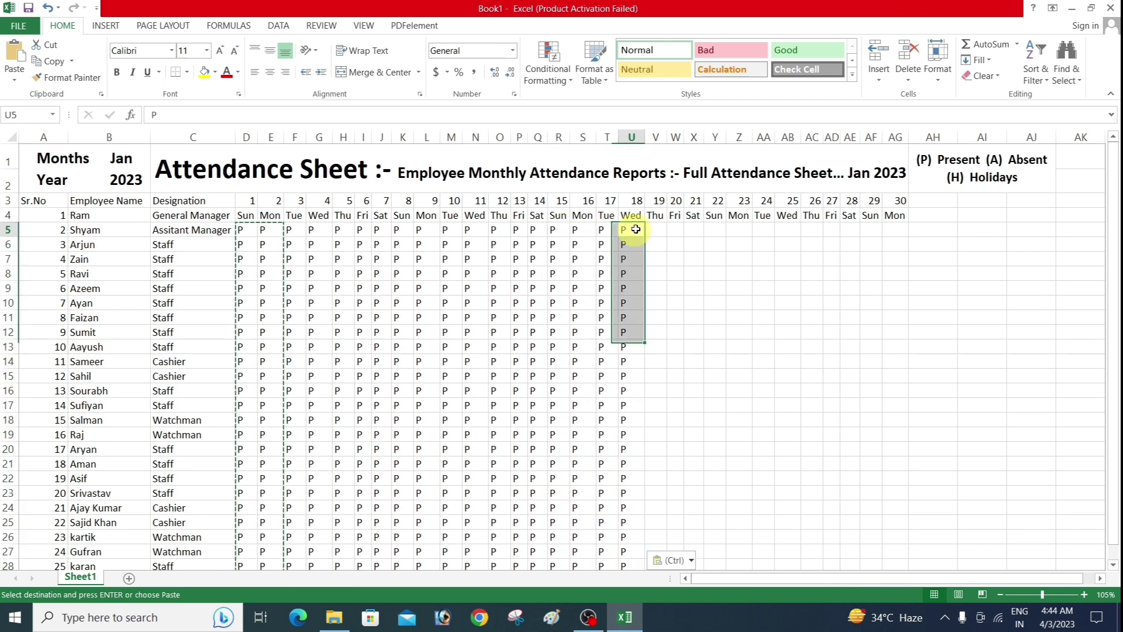
# Re-paste P marks over days 9–16 and paste into the day-19 cell
pyautogui.click(656, 230)
pyautogui.moveTo(422, 230); pyautogui.dragTo(574, 550)
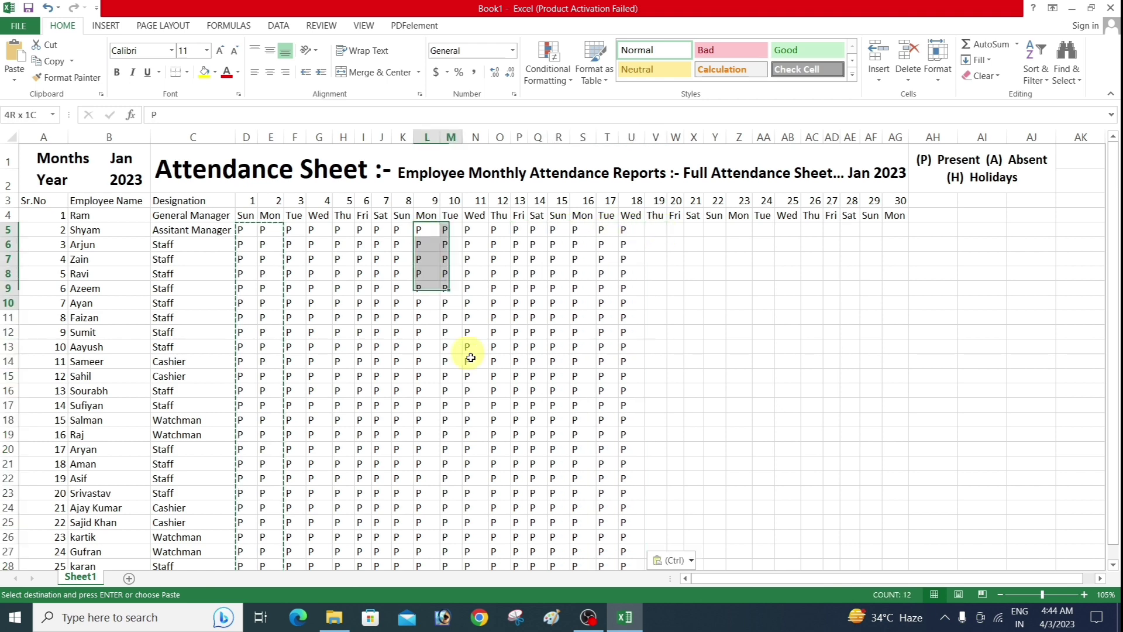
pyautogui.hotkey('ctrl', 'v')
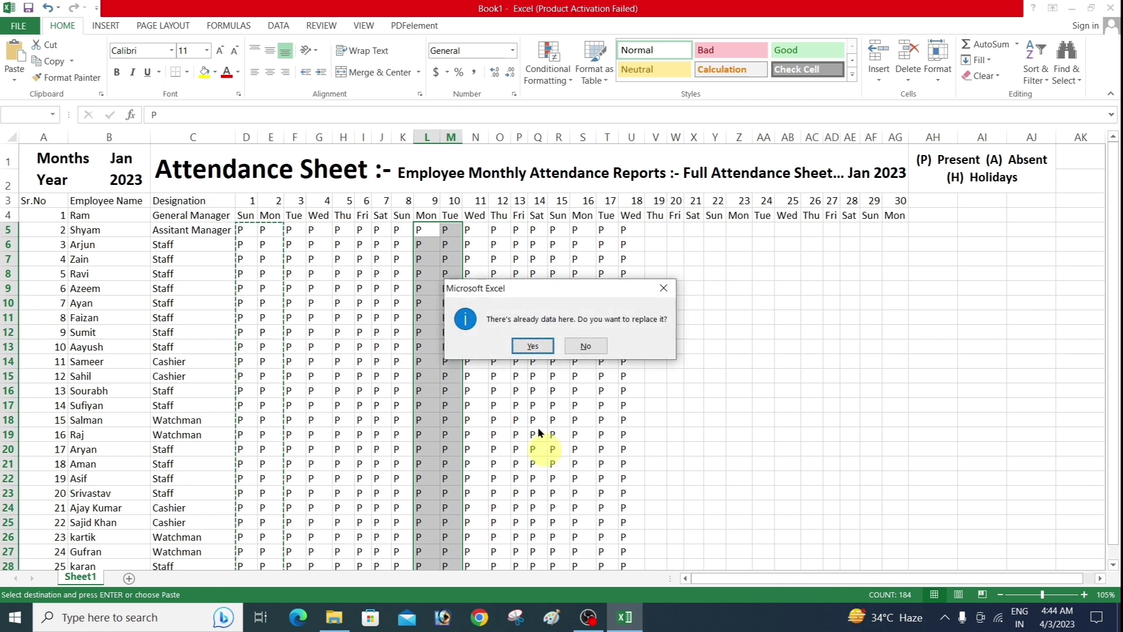
pyautogui.click(585, 346)
pyautogui.hotkey('ctrl', 'c')
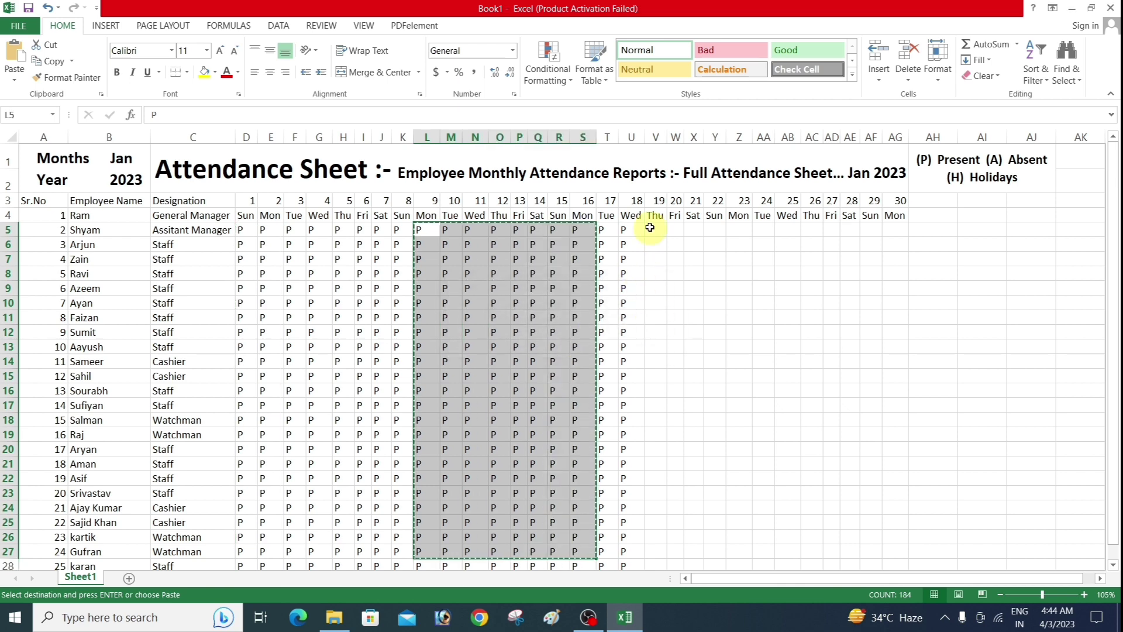
pyautogui.click(656, 230)
pyautogui.hotkey('ctrl', 'c')
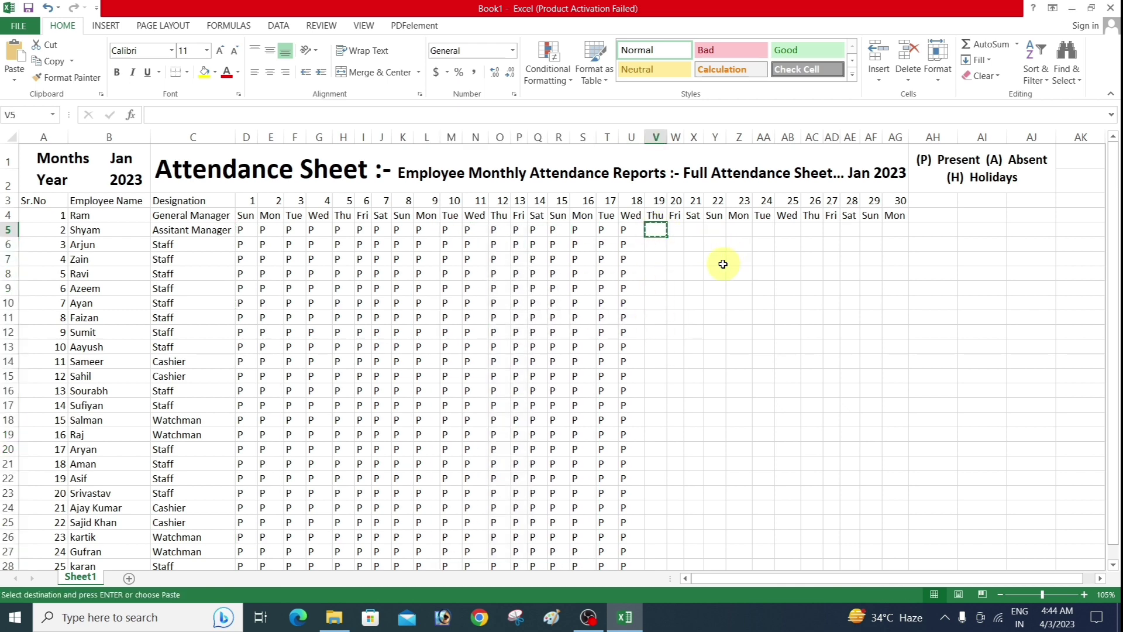
pyautogui.hotkey('ctrl', 'v')
# Copy the P marks for days 11–18 and paste them into days 19 to 26
pyautogui.moveTo(468, 230)
pyautogui.mouseDown()
pyautogui.moveTo(607, 531)
pyautogui.moveTo(621, 530)
pyautogui.mouseUp()
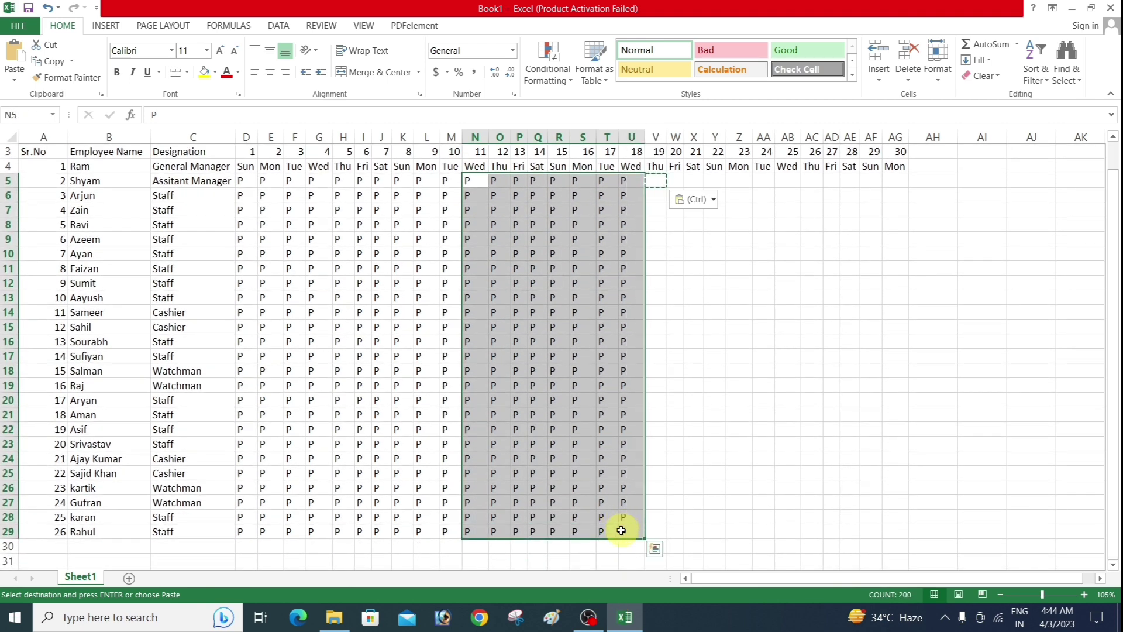
pyautogui.hotkey('ctrl', 'c')
pyautogui.scroll(1, 665, 263)
pyautogui.click(659, 231)
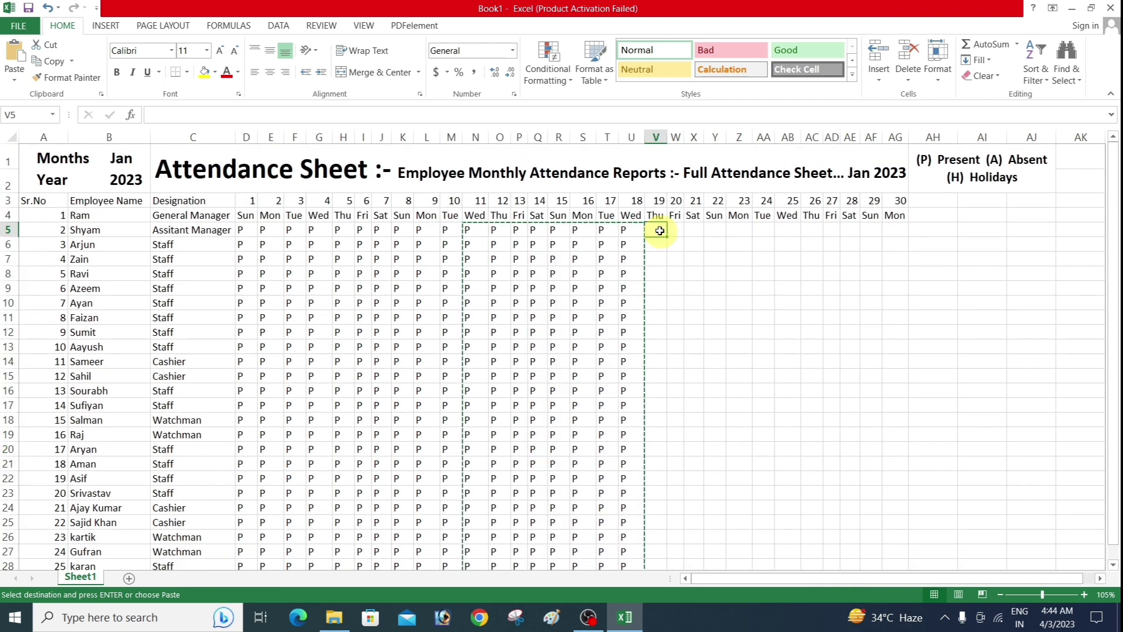
pyautogui.hotkey('ctrl', 'v')
# Copy the P marks for days 24–26 and paste them into days 27 to 29
pyautogui.click(835, 227)
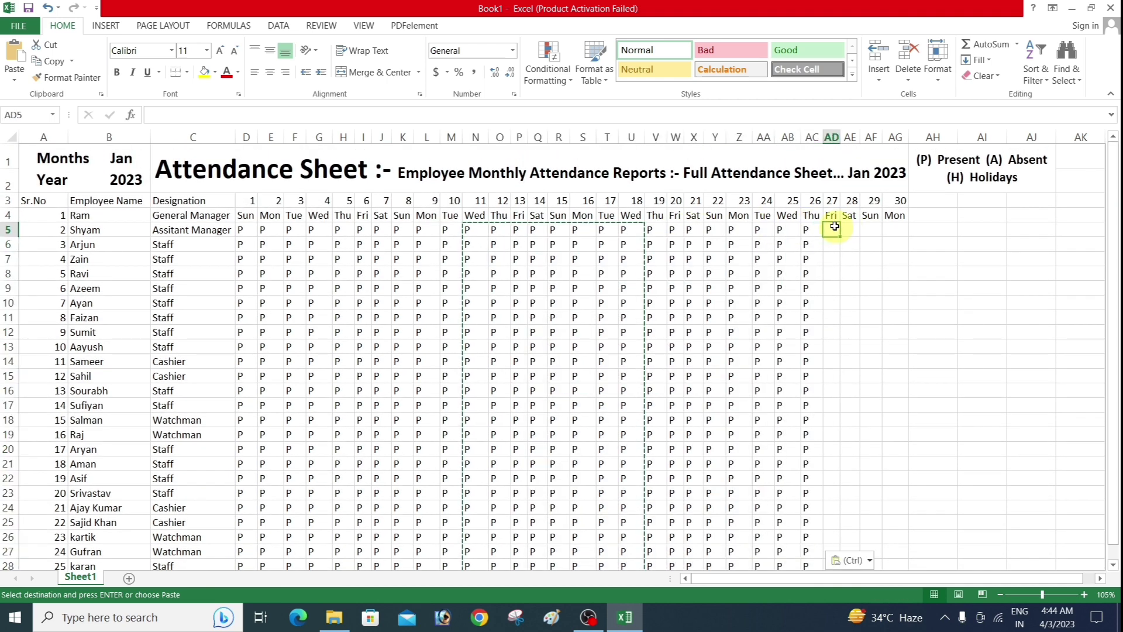
pyautogui.moveTo(758, 228); pyautogui.dragTo(796, 529)
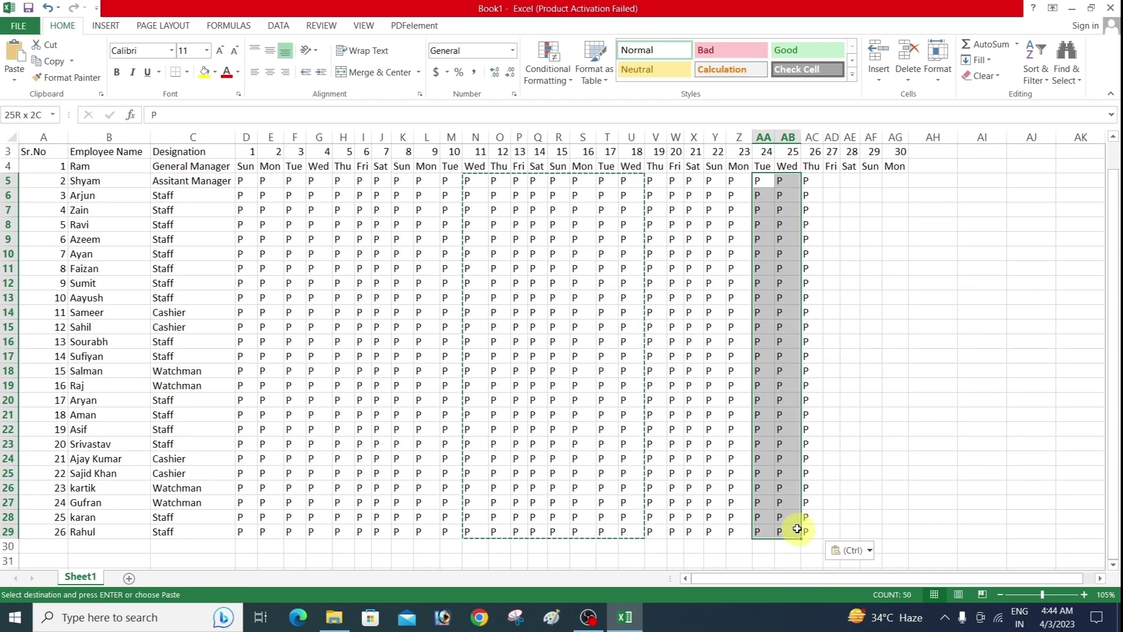
pyautogui.moveTo(797, 529); pyautogui.dragTo(811, 526)
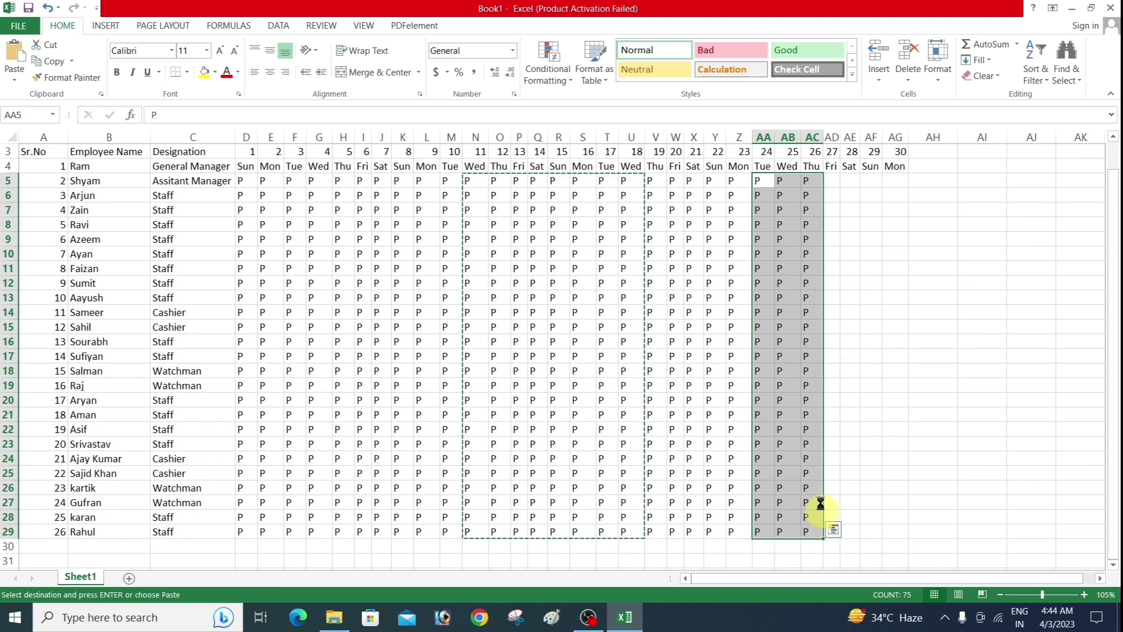
pyautogui.hotkey('ctrl', 'c')
pyautogui.scroll(1, 827, 233)
pyautogui.click(835, 229)
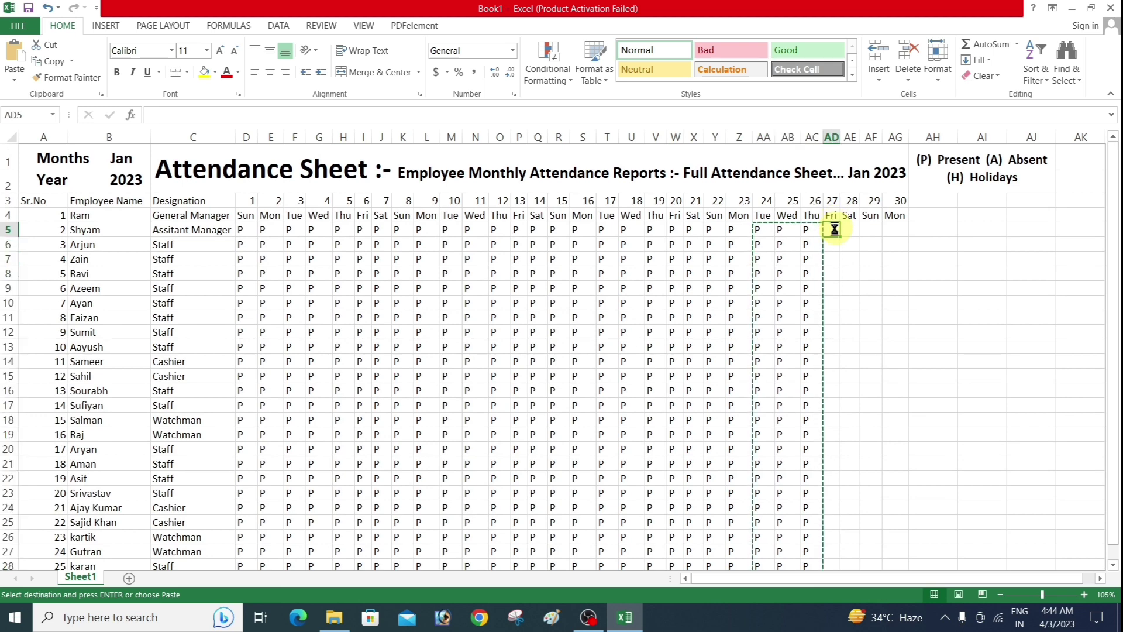
pyautogui.press('Return')
# Enter P under day 30 and fill it down column AG for every employee
pyautogui.click(885, 231)
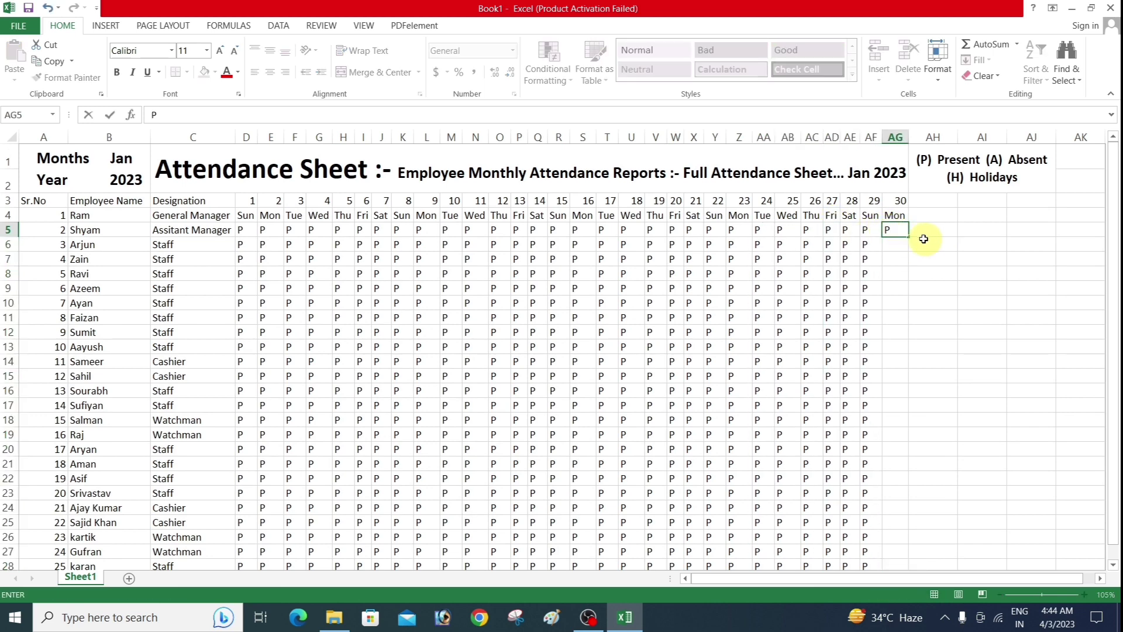
pyautogui.moveTo(909, 236); pyautogui.dragTo(932, 522)
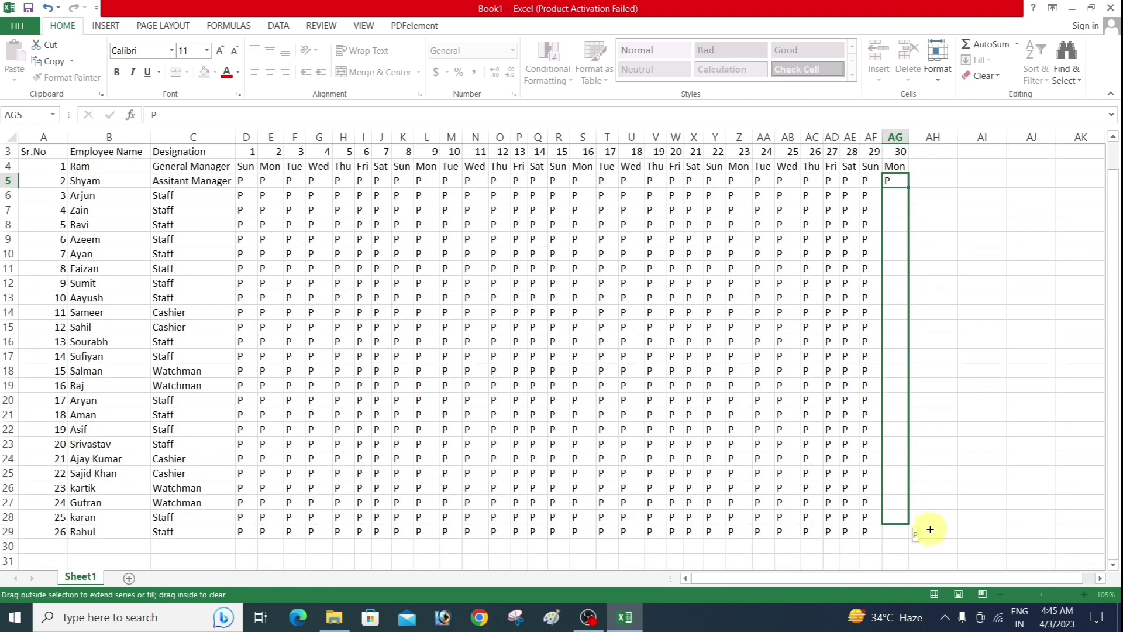
pyautogui.moveTo(930, 530); pyautogui.dragTo(931, 531)
pyautogui.scroll(1, 942, 468)
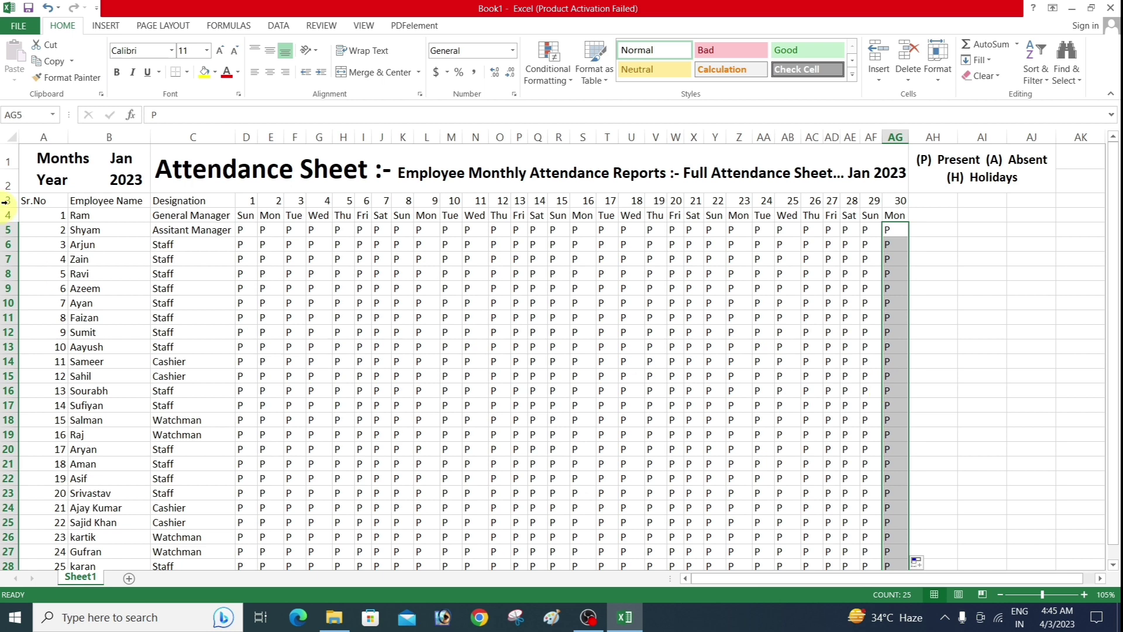
pyautogui.moveTo(39, 171)
pyautogui.mouseDown()
pyautogui.moveTo(950, 216)
pyautogui.moveTo(1003, 176)
pyautogui.mouseUp()
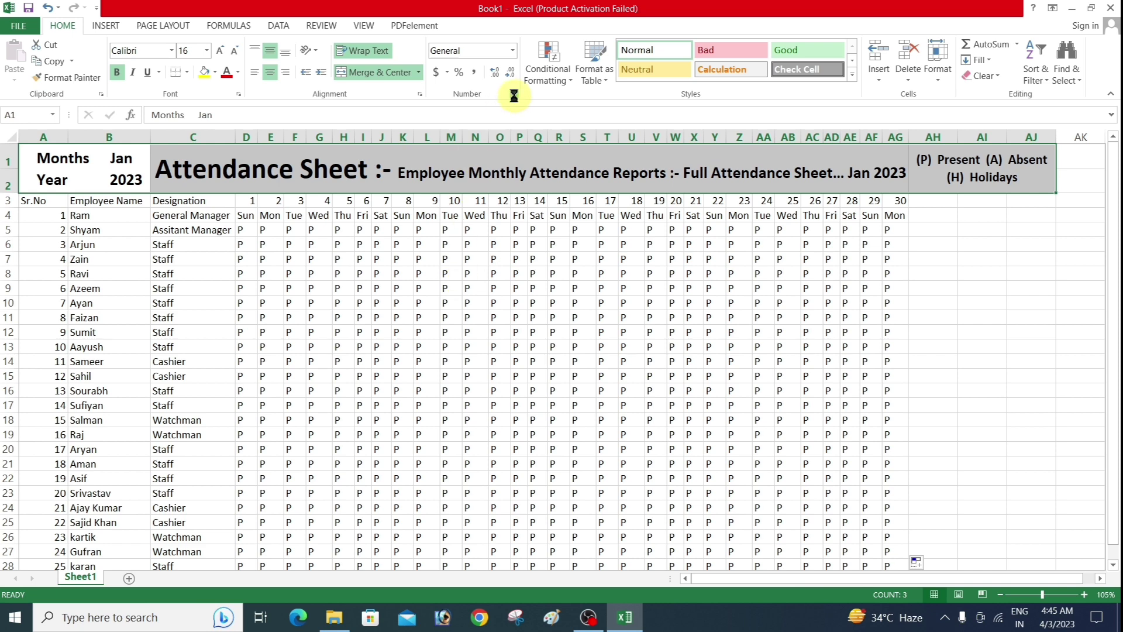
# Fill header rows 1–2 with a dark background and a dark blue-grey dotted pattern
pyautogui.click(583, 151)
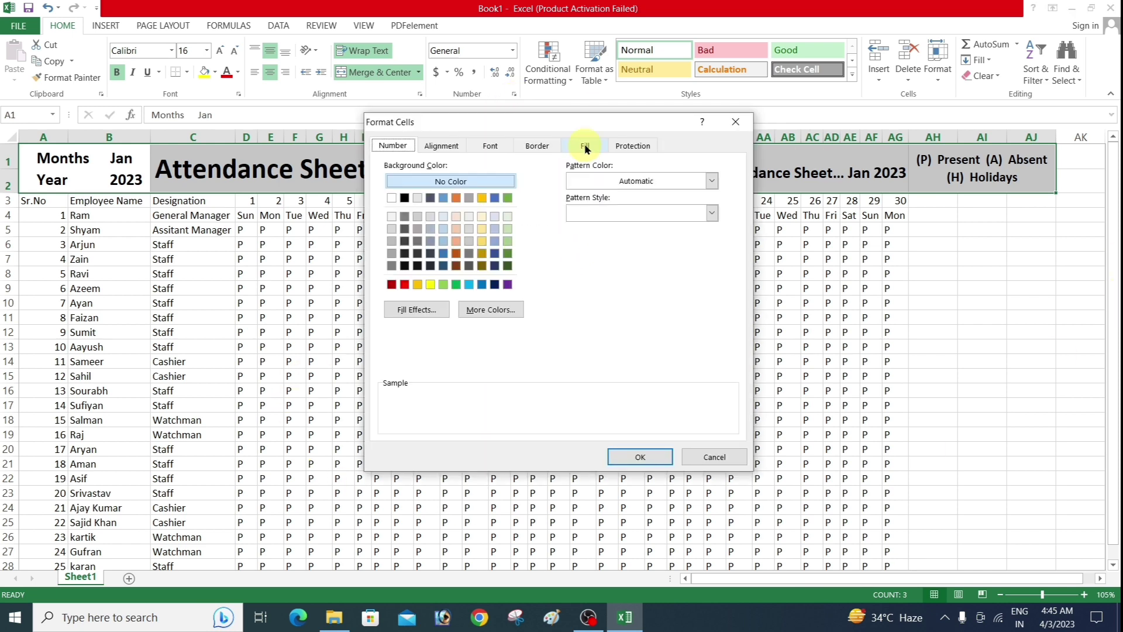
pyautogui.click(656, 183)
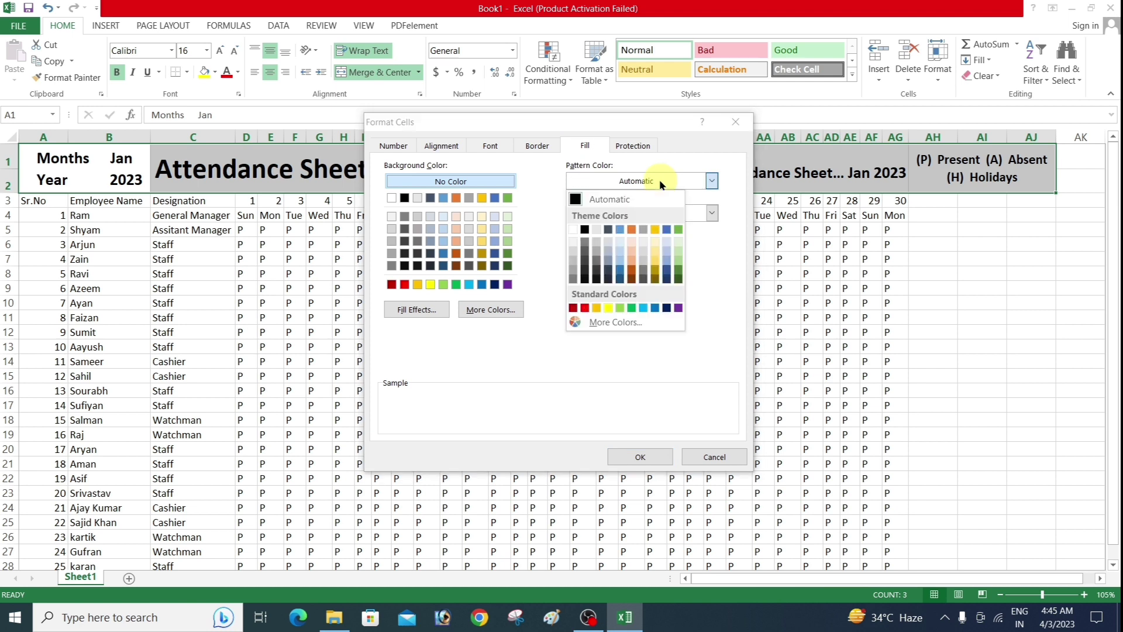
pyautogui.click(611, 270)
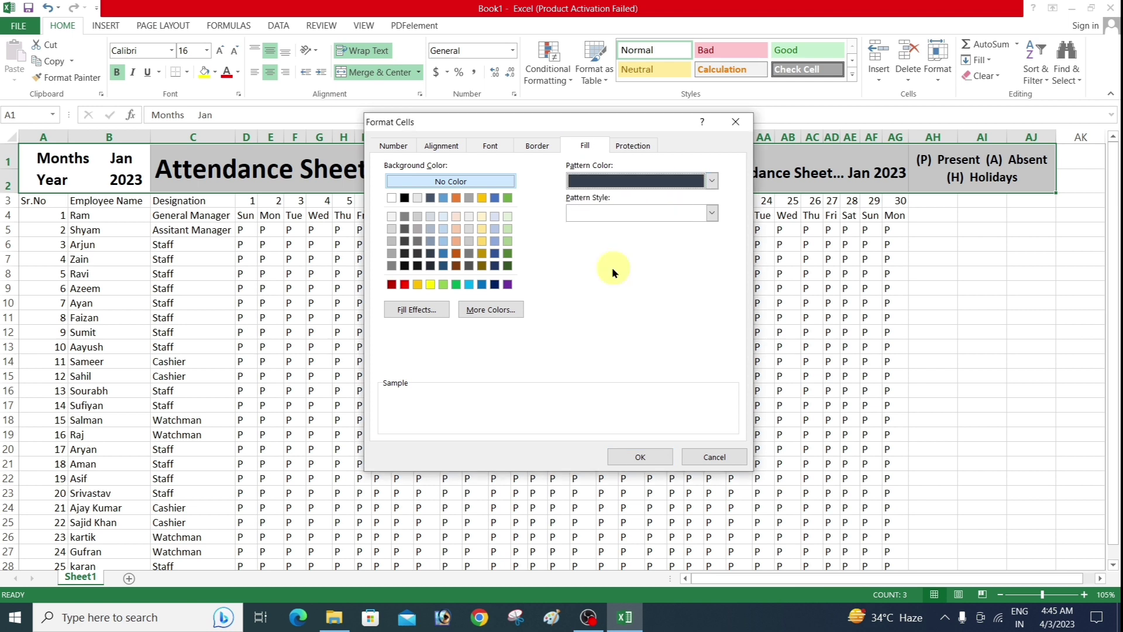
pyautogui.click(665, 209)
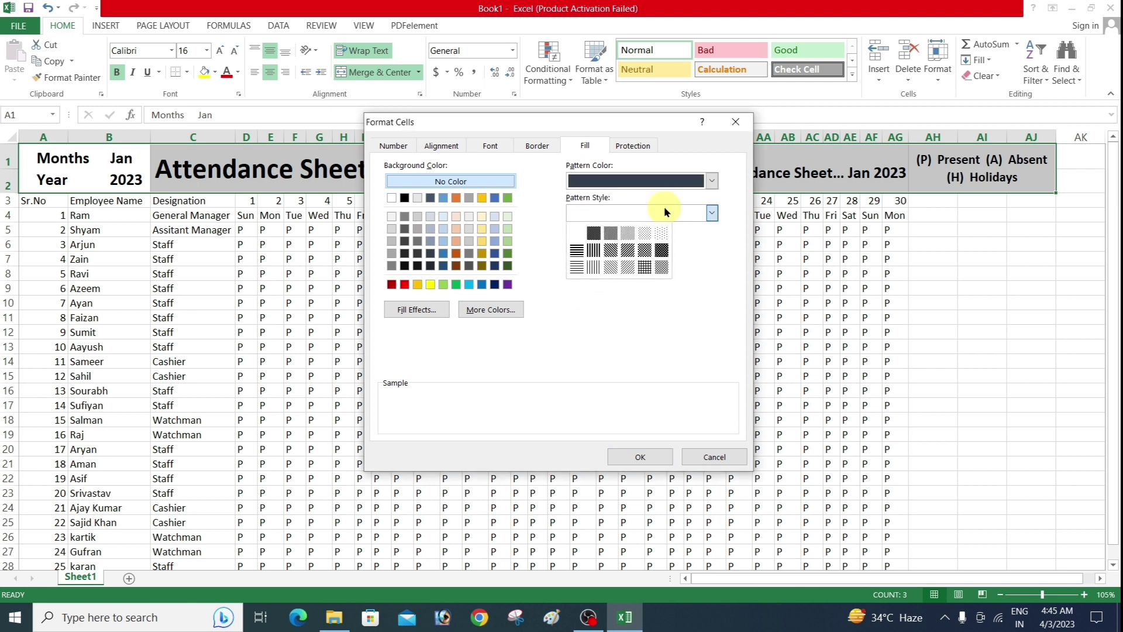
pyautogui.click(629, 234)
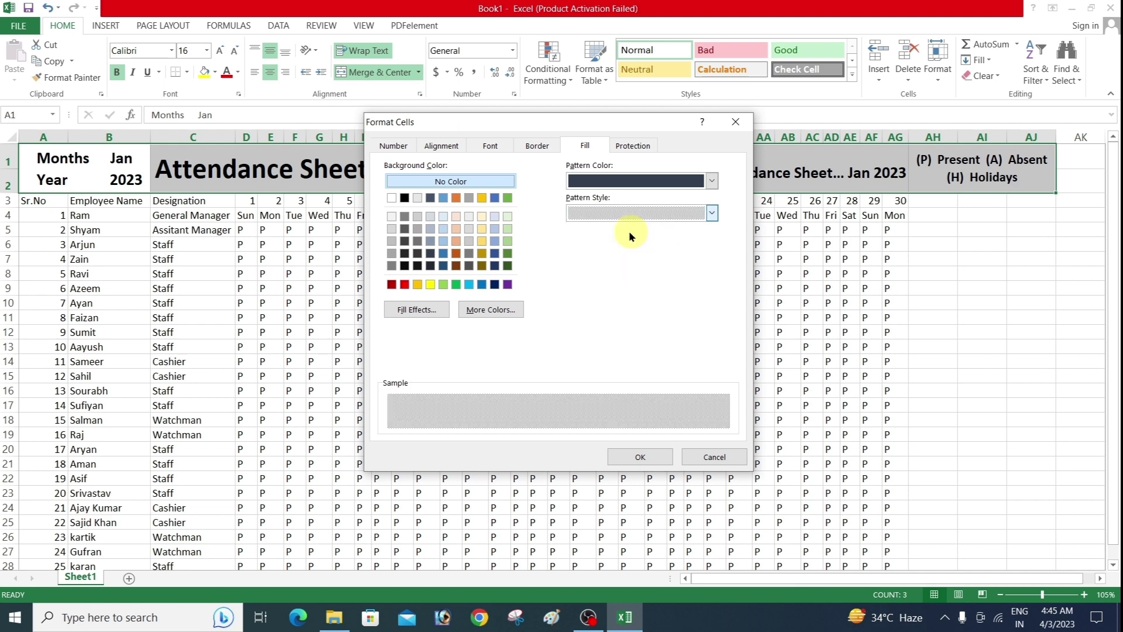
pyautogui.click(431, 254)
pyautogui.click(643, 456)
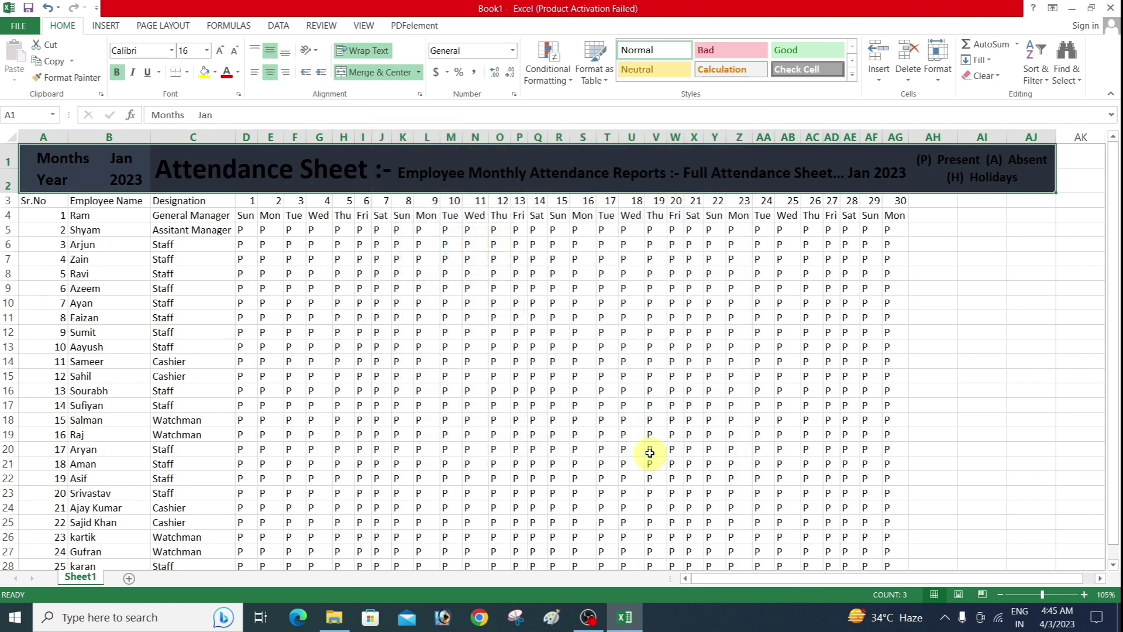
pyautogui.click(1001, 376)
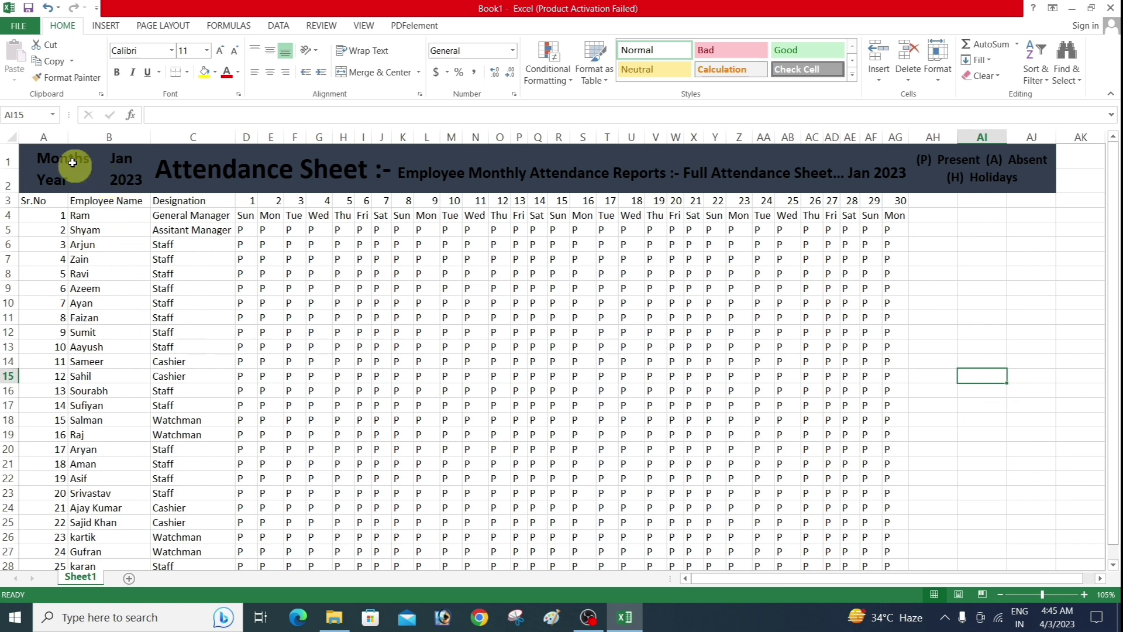
# Make the title text in rows 1–2 white
pyautogui.moveTo(72, 163); pyautogui.dragTo(369, 195)
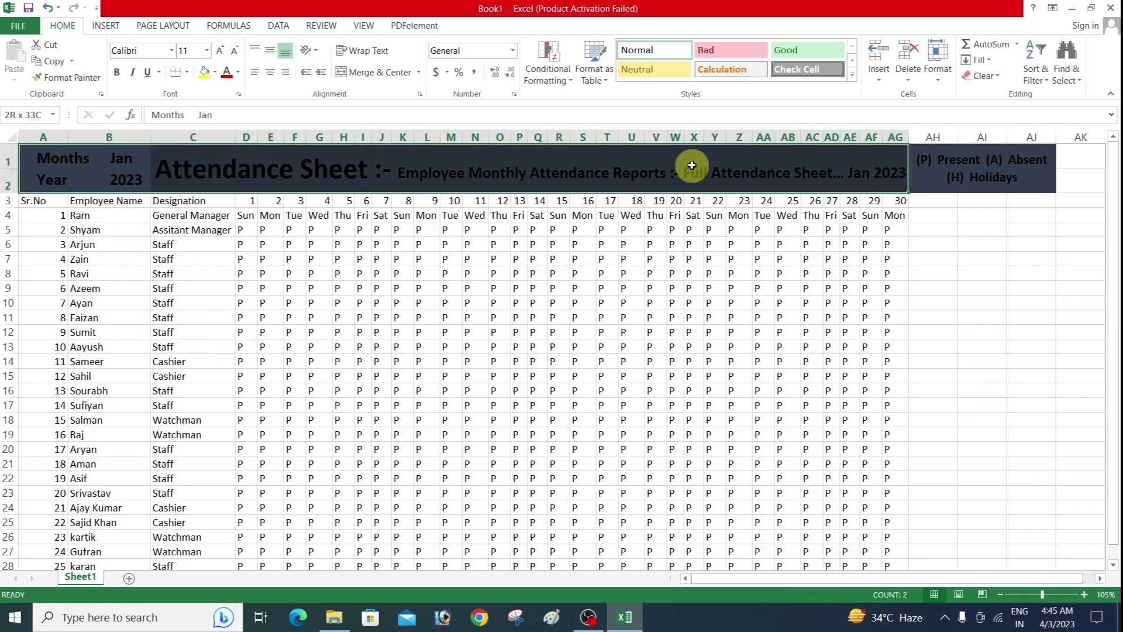
pyautogui.click(692, 166)
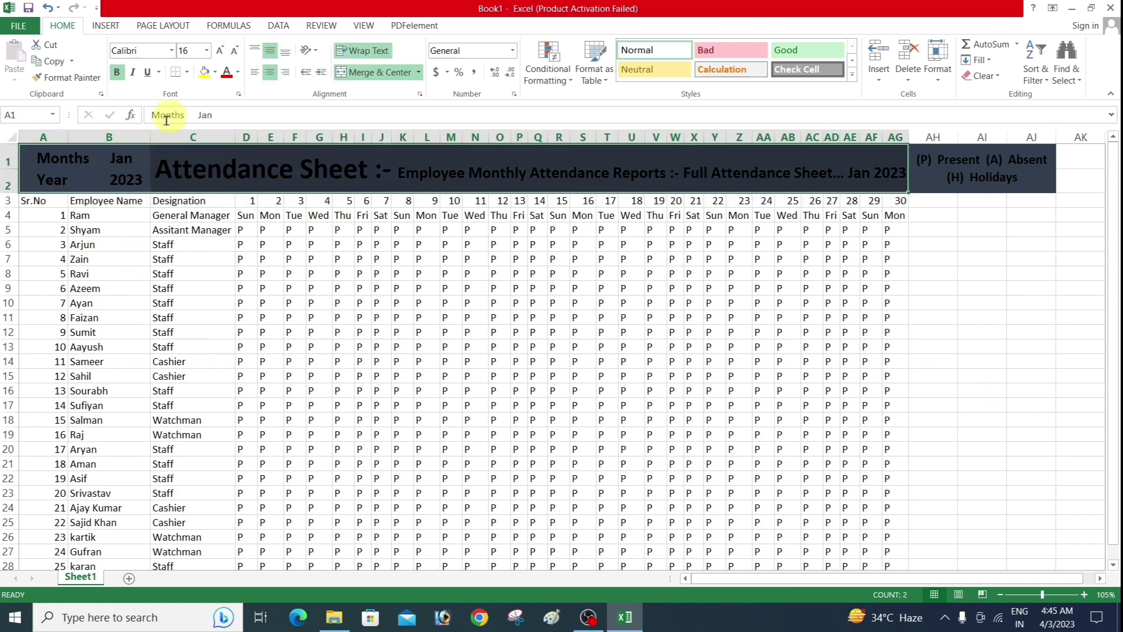
pyautogui.click(239, 72)
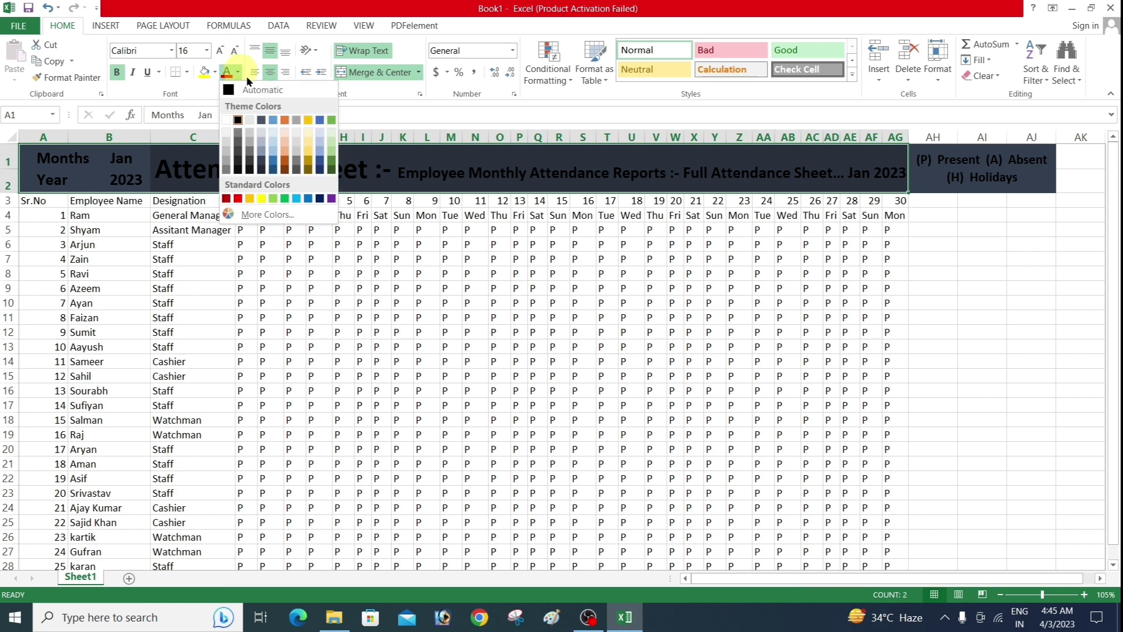
pyautogui.click(226, 120)
# Colour the legend entries: (P) Present green, (A) Absent red, (H) Holidays blue
pyautogui.moveTo(933, 301)
pyautogui.mouseDown()
pyautogui.moveTo(924, 170)
pyautogui.moveTo(966, 157)
pyautogui.mouseUp()
pyautogui.doubleClick(924, 170)
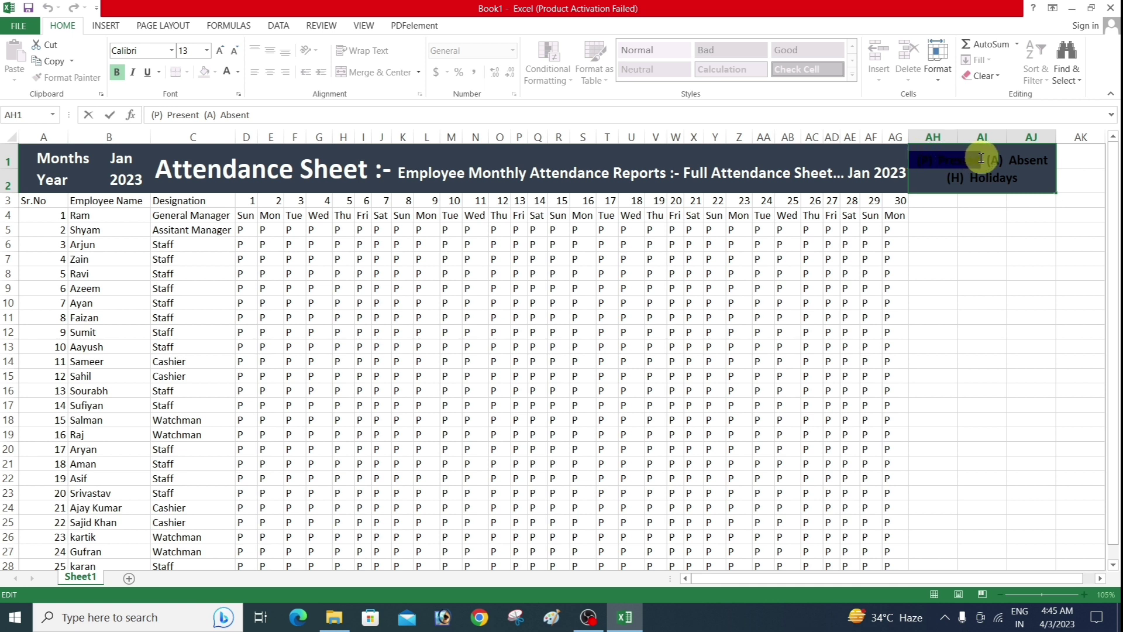
pyautogui.click(238, 72)
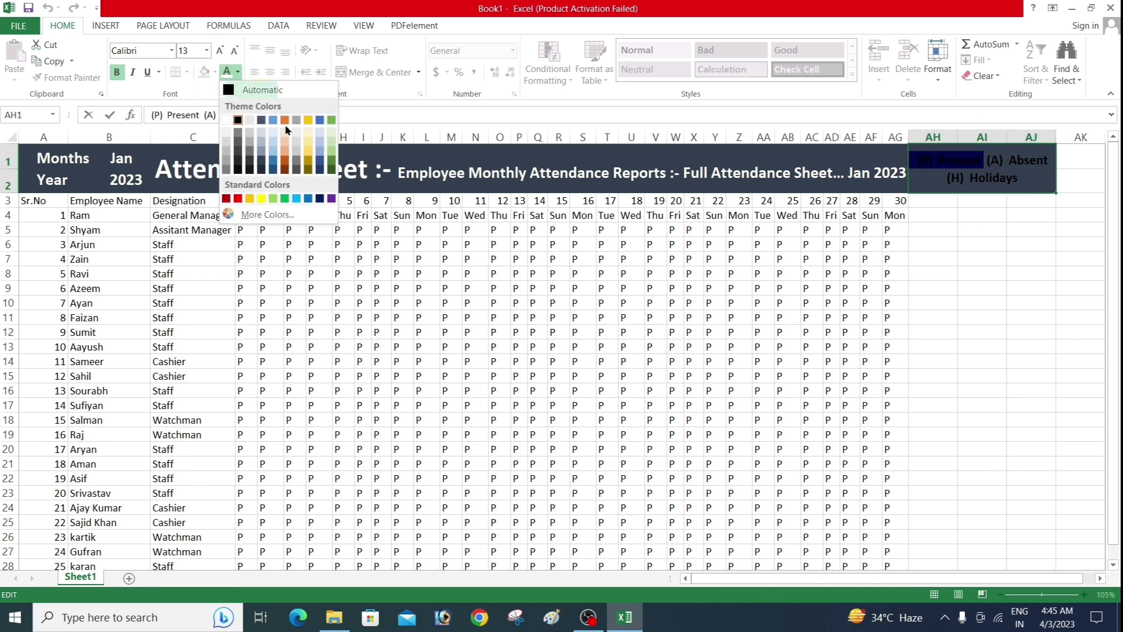
pyautogui.click(278, 200)
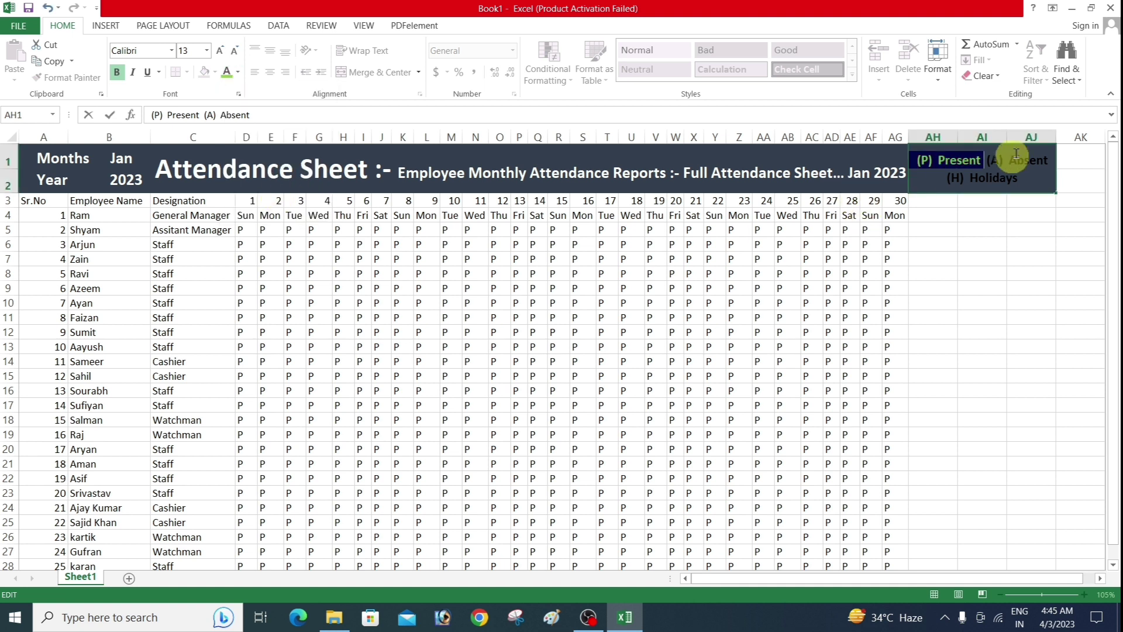
pyautogui.moveTo(987, 160); pyautogui.dragTo(1061, 165)
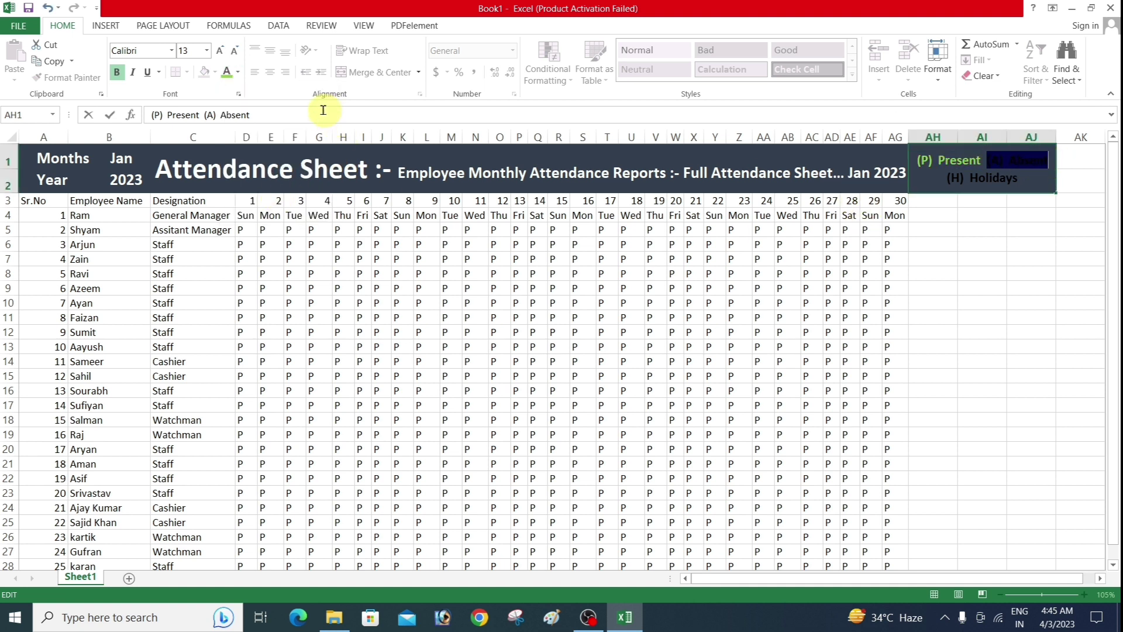
pyautogui.click(238, 72)
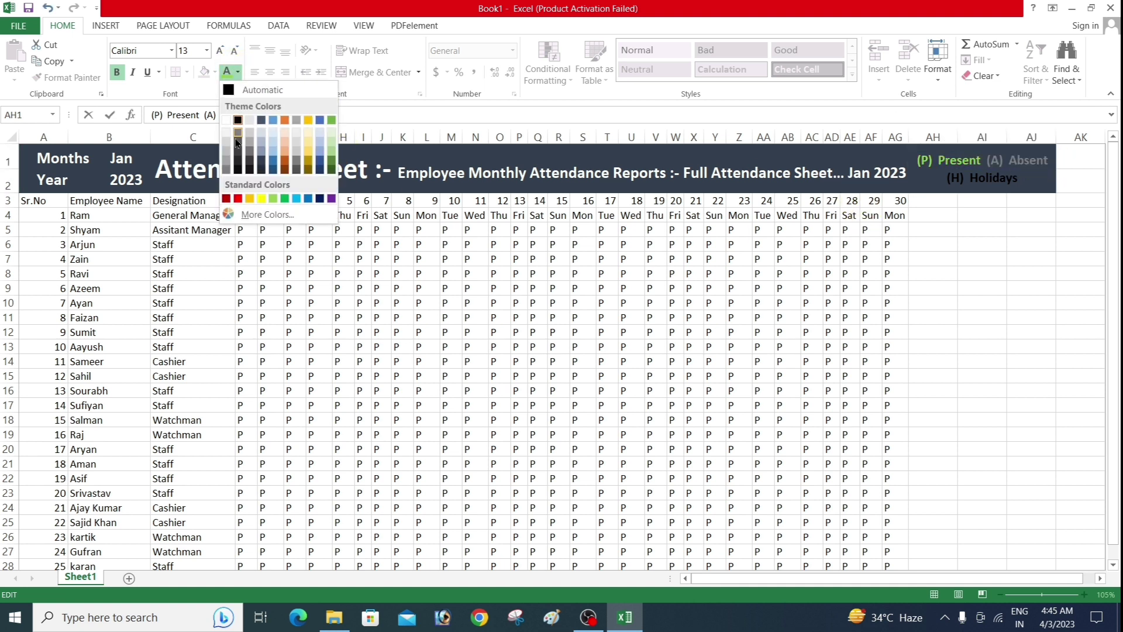
pyautogui.click(239, 199)
pyautogui.moveTo(947, 178); pyautogui.dragTo(1058, 181)
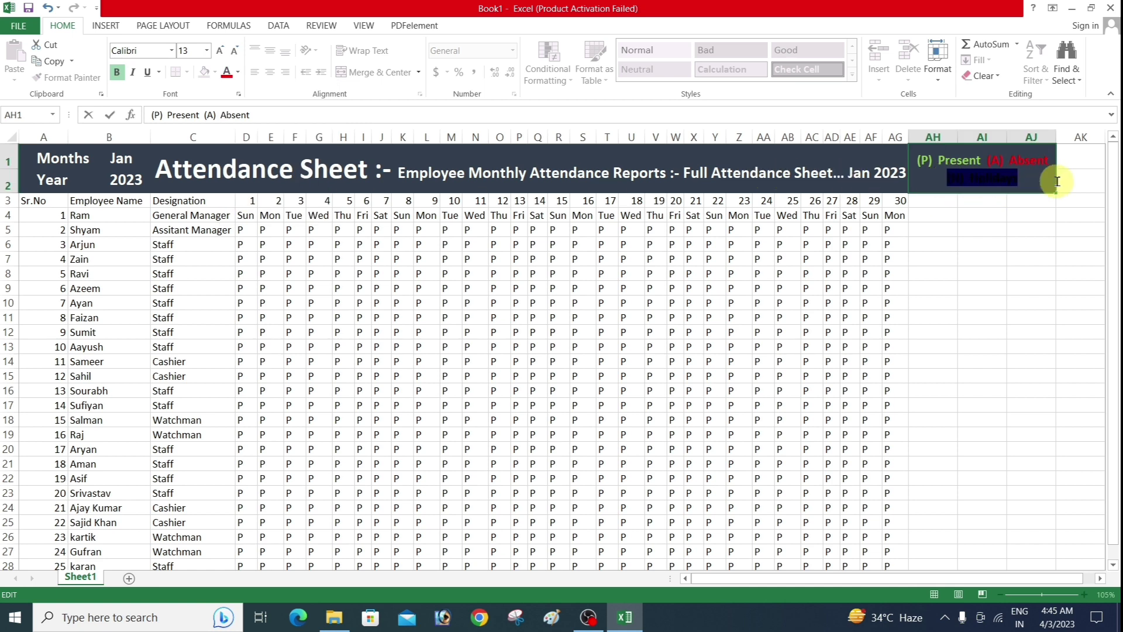
pyautogui.click(238, 72)
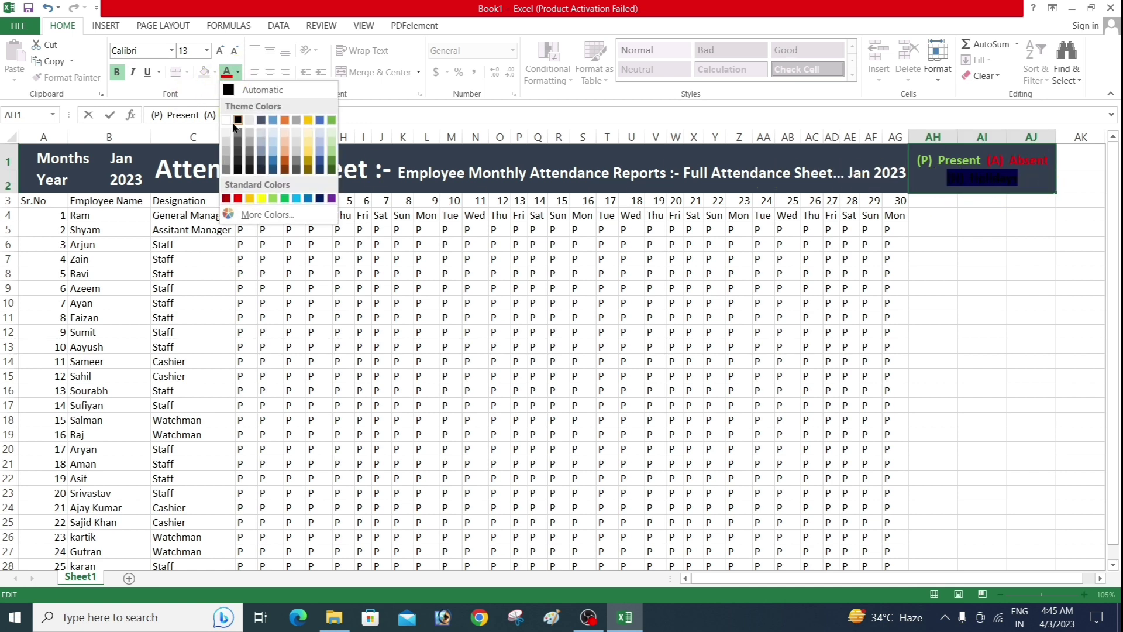
pyautogui.click(297, 199)
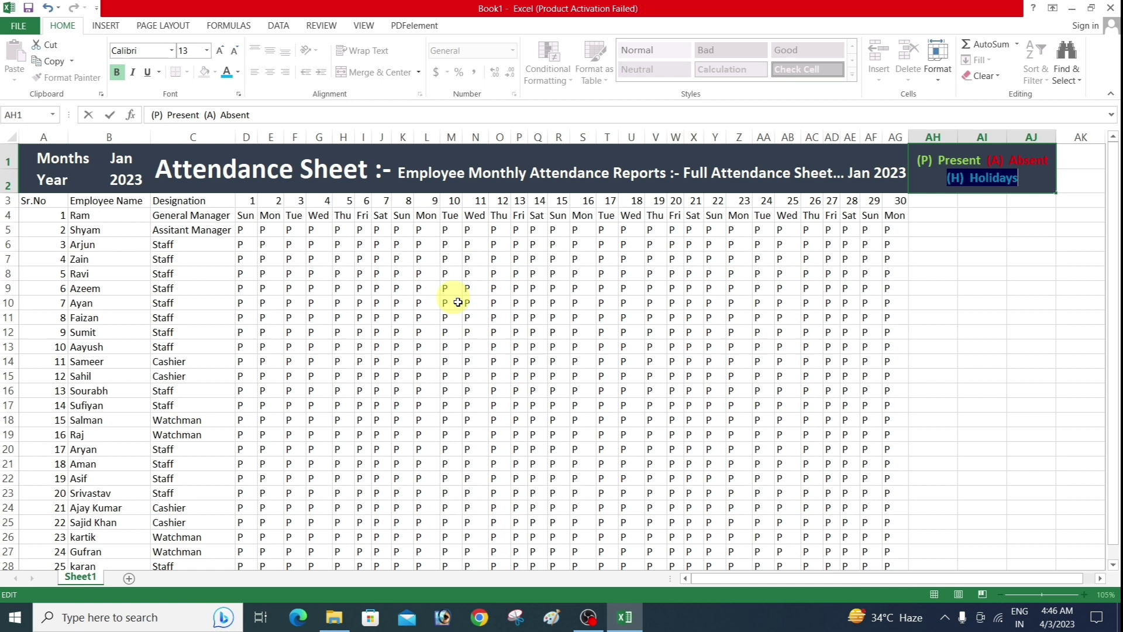
pyautogui.click(1033, 214)
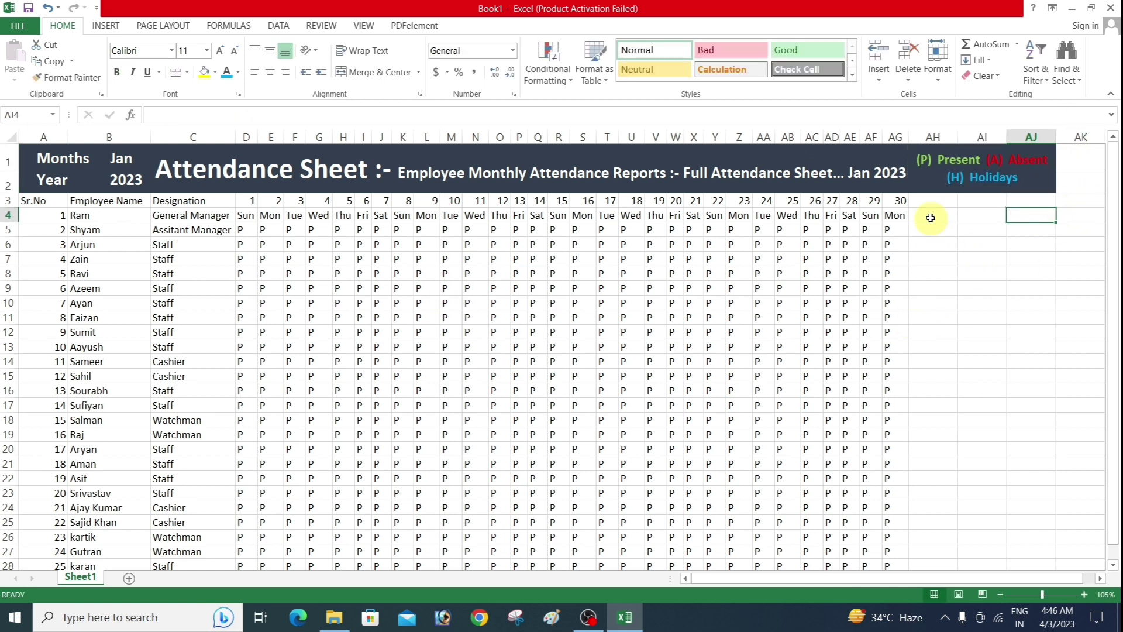
# Merge AH3:AH4, AI3:AI4 and AJ3:AJ4 into single cells
pyautogui.moveTo(935, 201)
pyautogui.mouseDown()
pyautogui.moveTo(933, 215)
pyautogui.moveTo(1044, 216)
pyautogui.mouseUp()
pyautogui.click(384, 72)
pyautogui.click(377, 72)
pyautogui.click(373, 72)
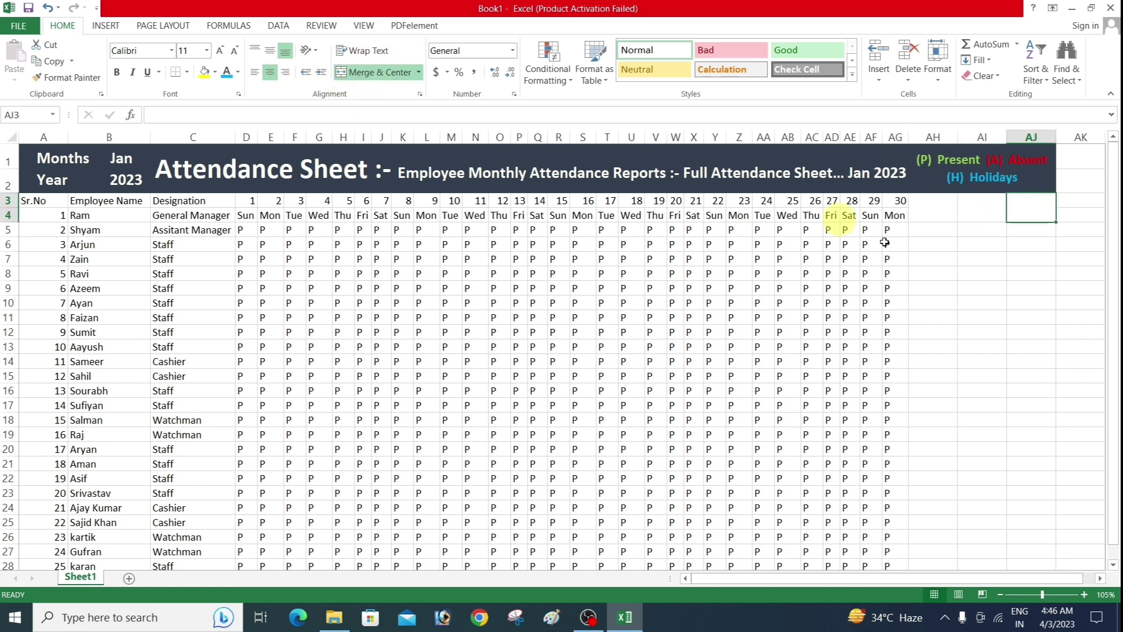
pyautogui.click(983, 258)
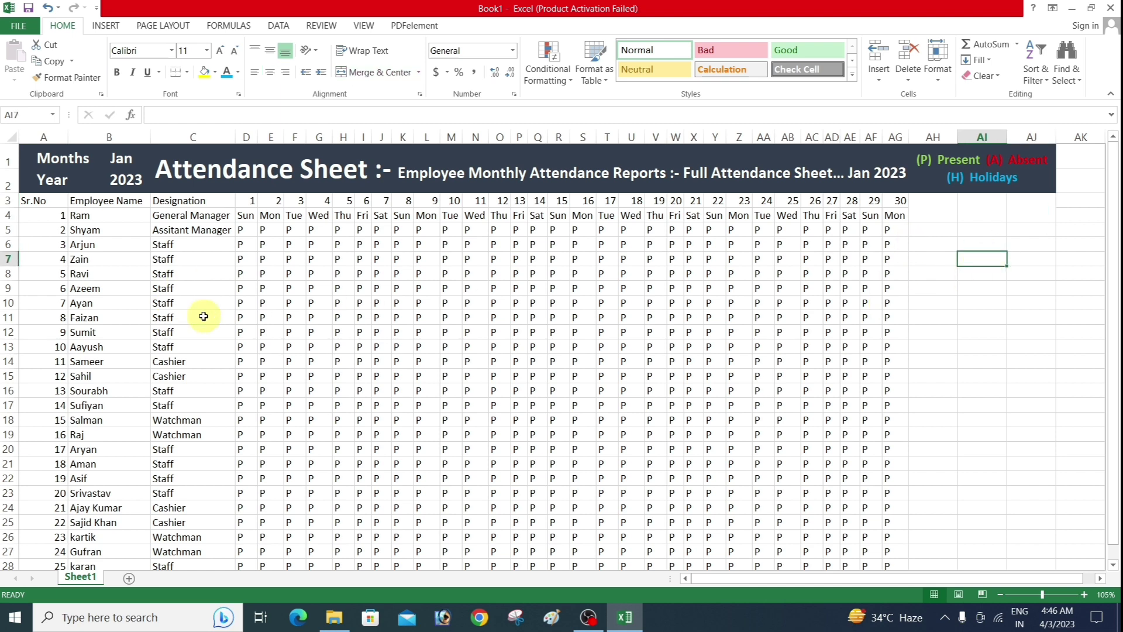
# Enter H for day 1, fill it down to row 29, and copy the column
pyautogui.click(249, 233)
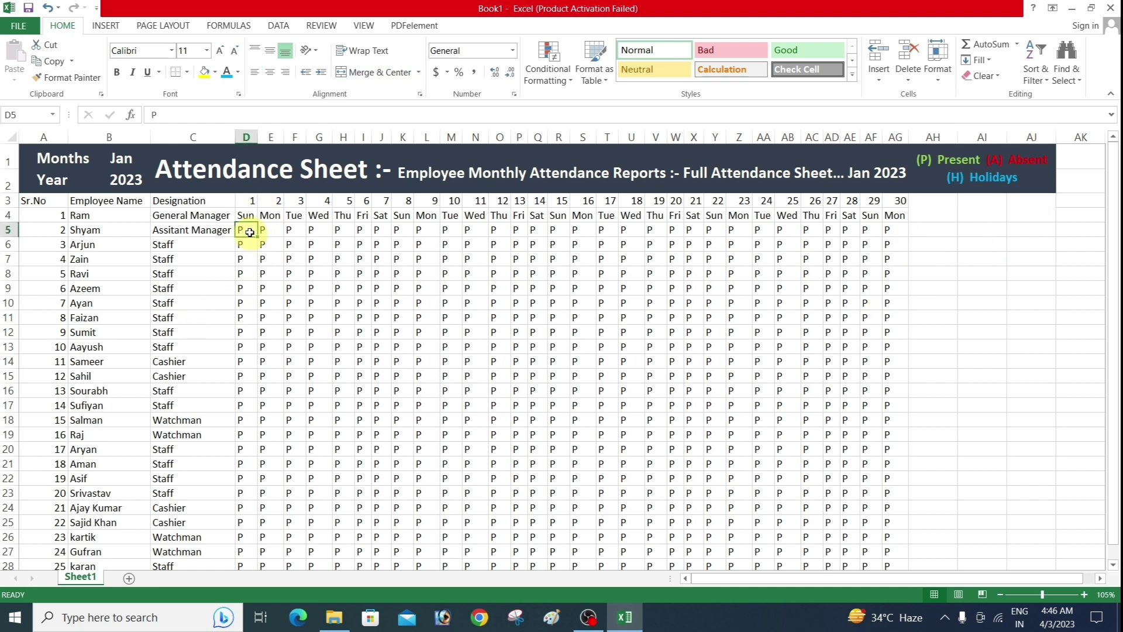
pyautogui.write('H')
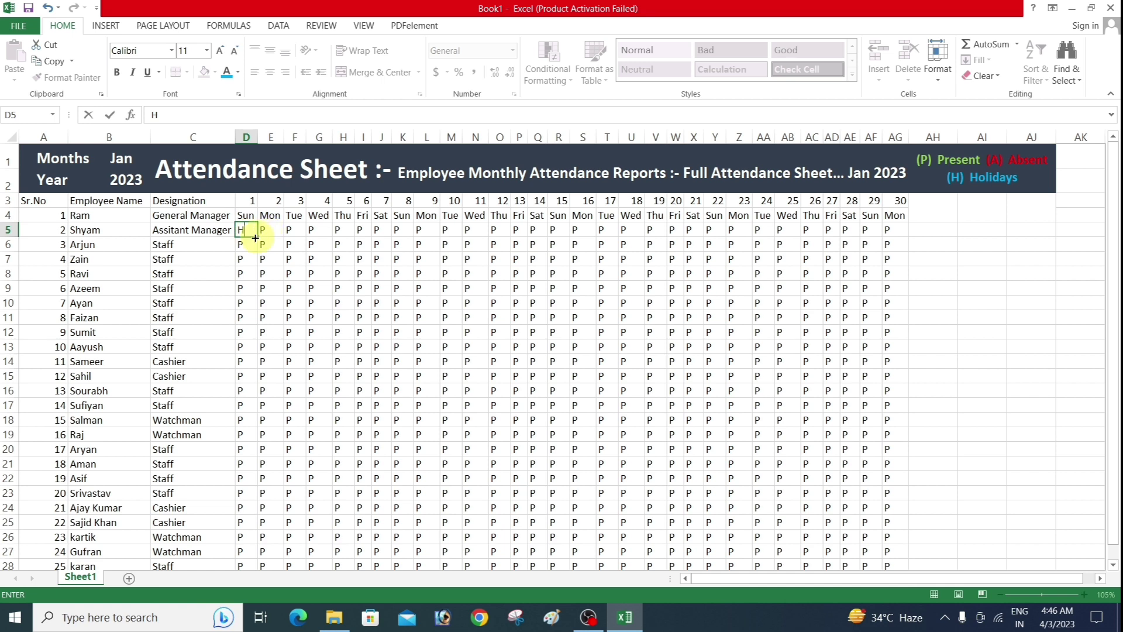
pyautogui.moveTo(256, 237); pyautogui.dragTo(242, 539)
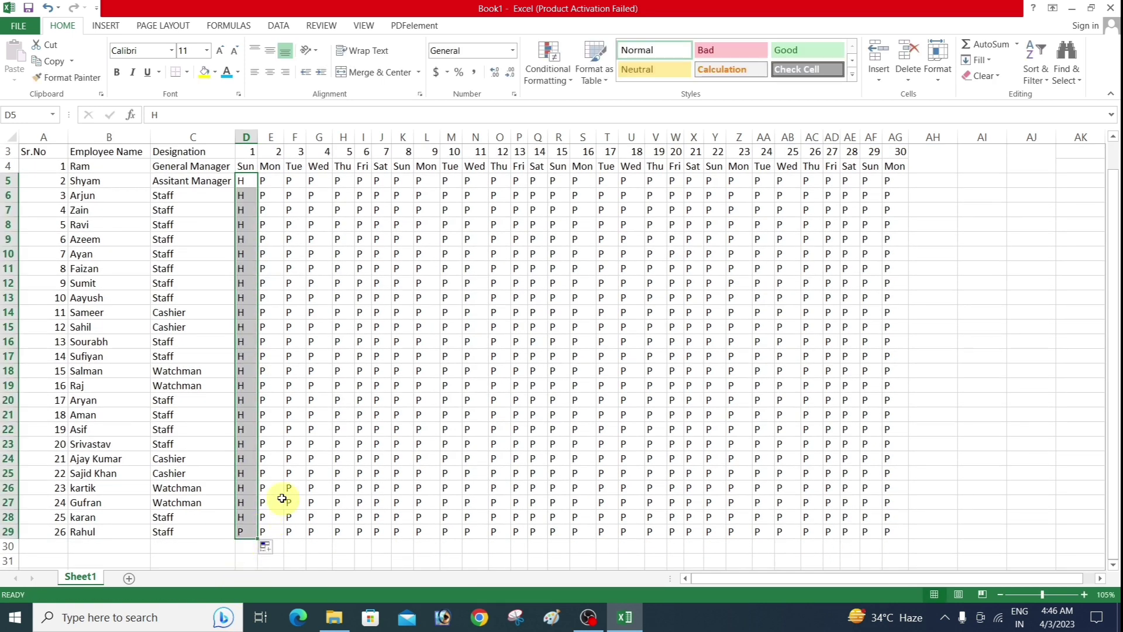
pyautogui.scroll(2, 287, 485)
pyautogui.hotkey('ctrl', 'c')
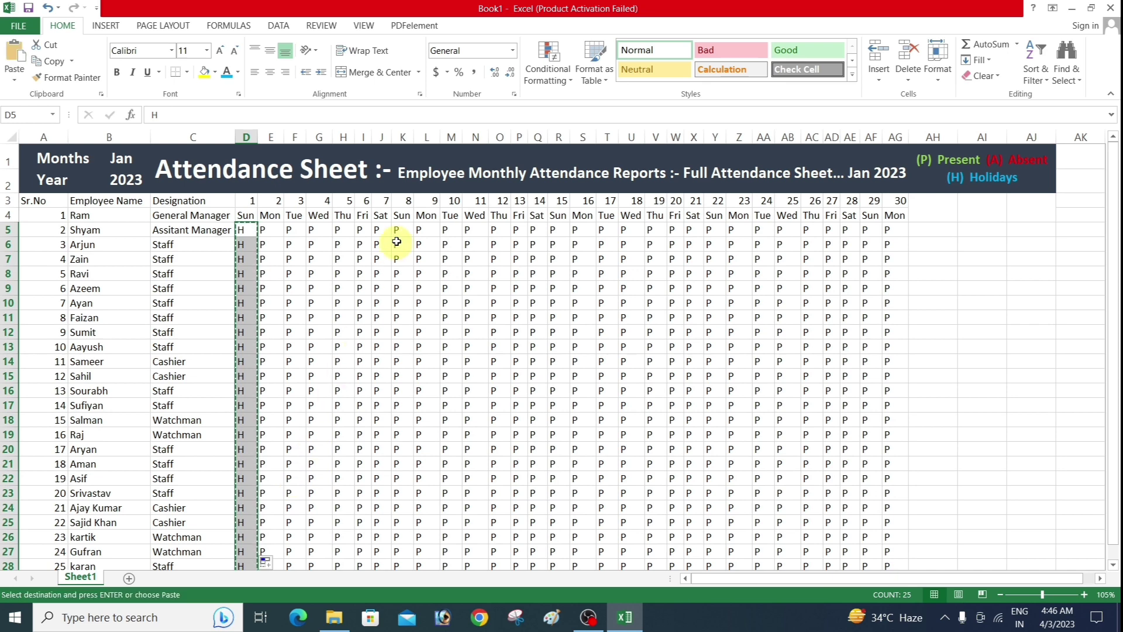
# Paste the H column into the Sunday columns for days 8, 15, 22 and 29
pyautogui.click(401, 231)
pyautogui.hotkey('ctrl', 'v')
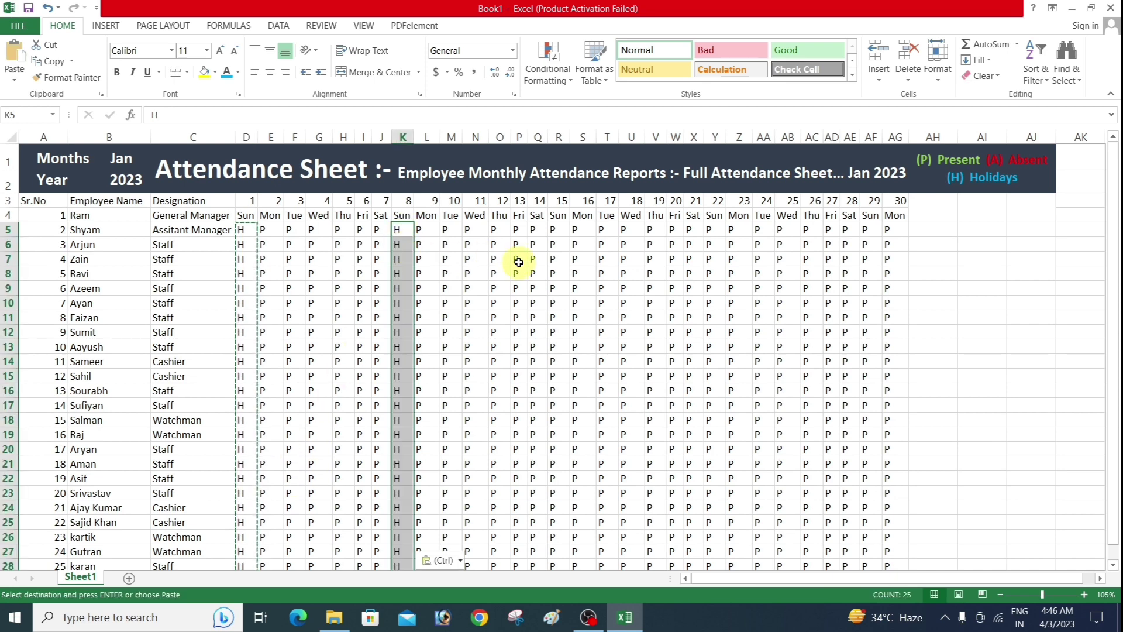
pyautogui.click(555, 228)
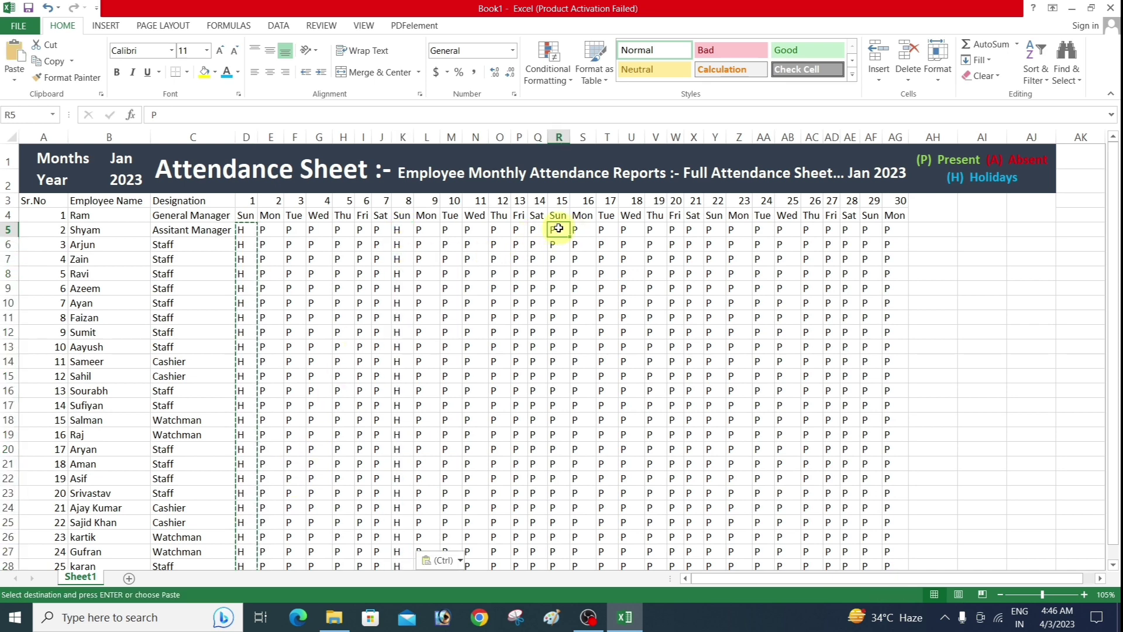
pyautogui.hotkey('ctrl', 'v')
pyautogui.click(719, 231)
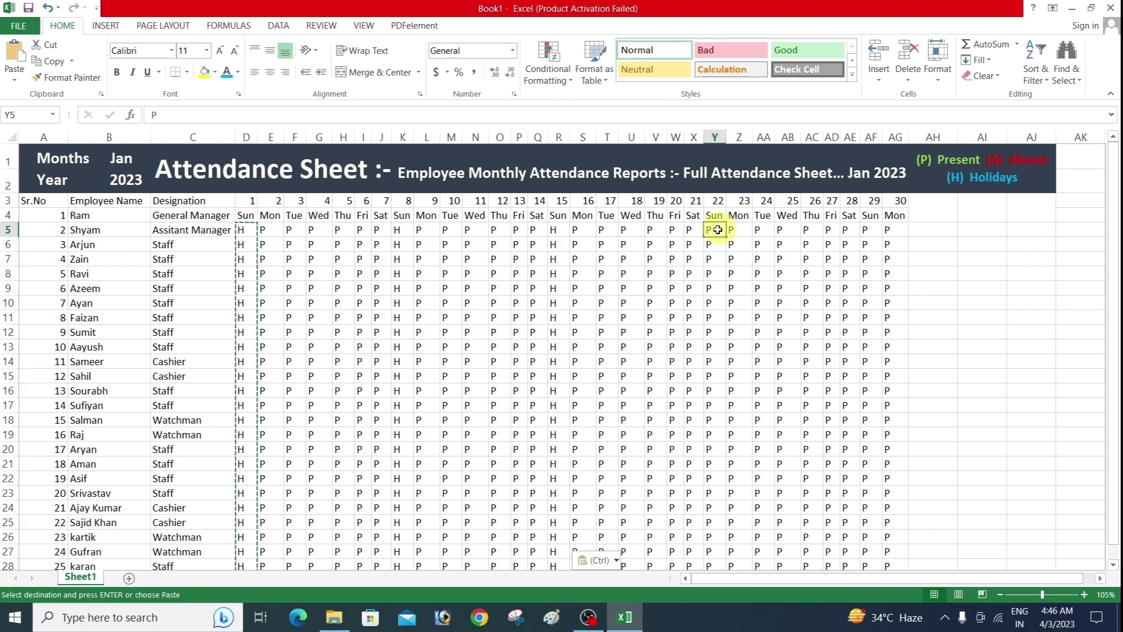
pyautogui.hotkey('ctrl', 'v')
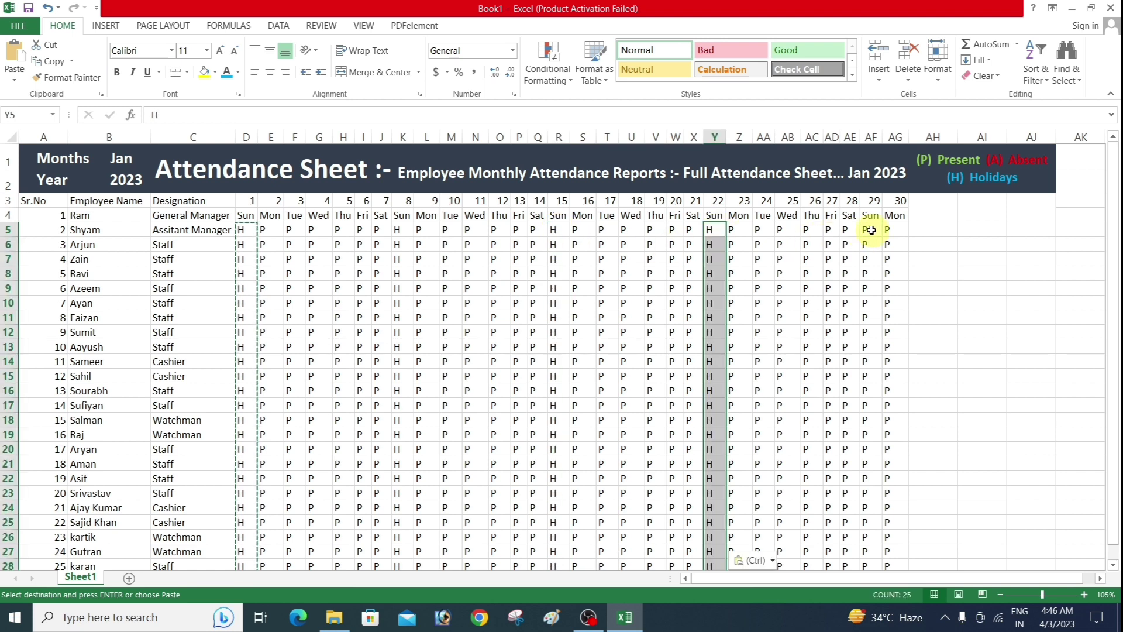
pyautogui.click(869, 231)
pyautogui.hotkey('ctrl', 'v')
pyautogui.click(987, 289)
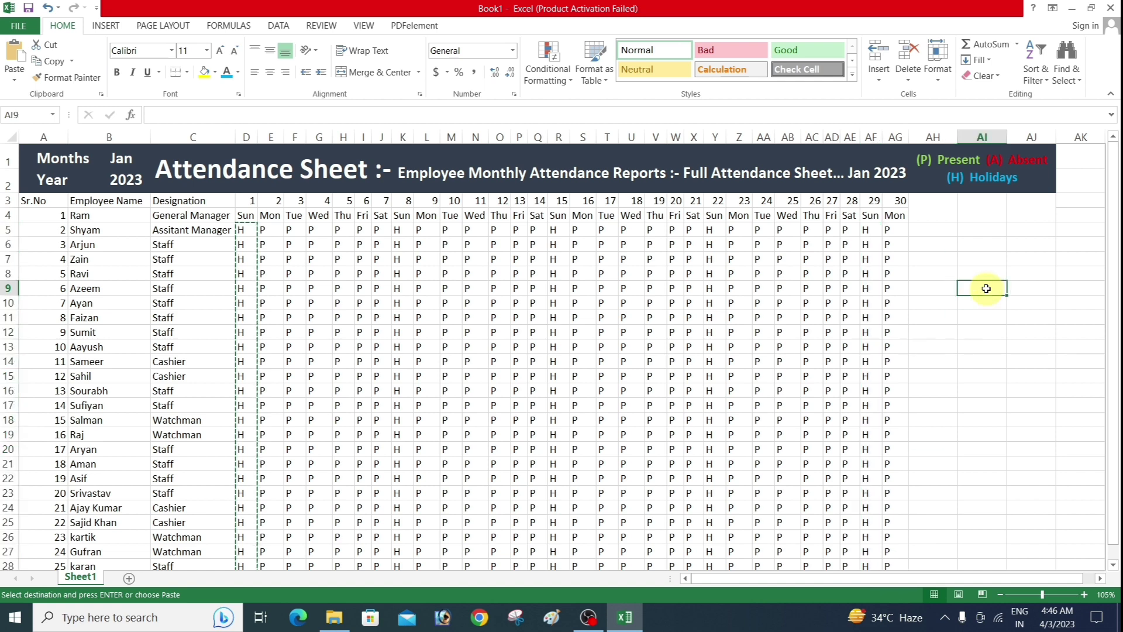
# Make day 1's number and day name light green, and day 2's red
pyautogui.click(251, 216)
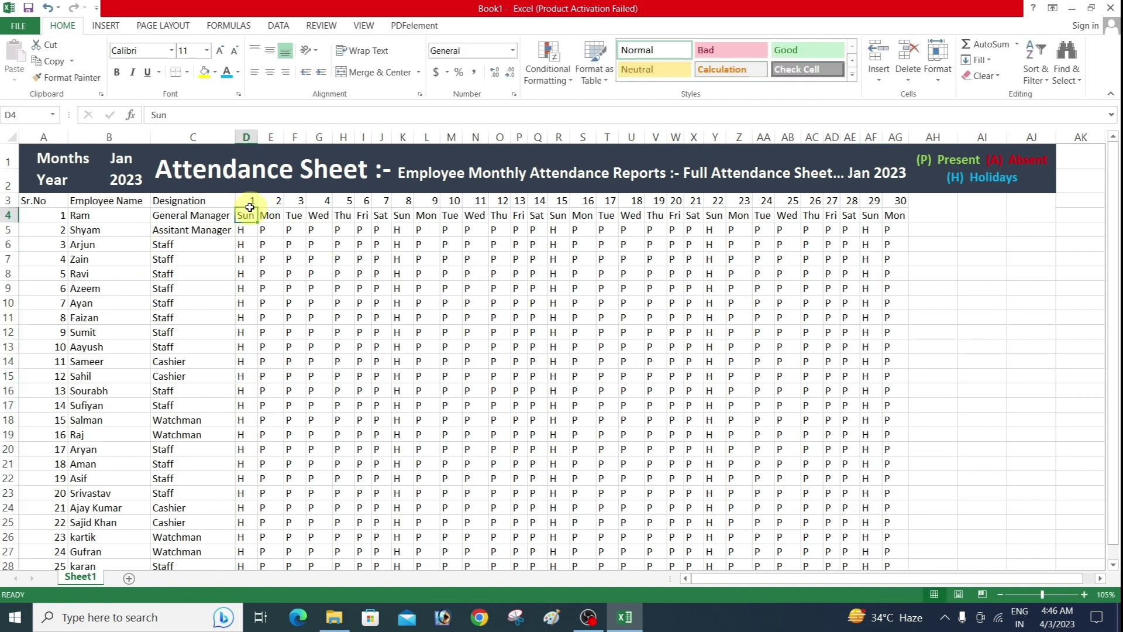
pyautogui.hotkey('shift', 'Up')
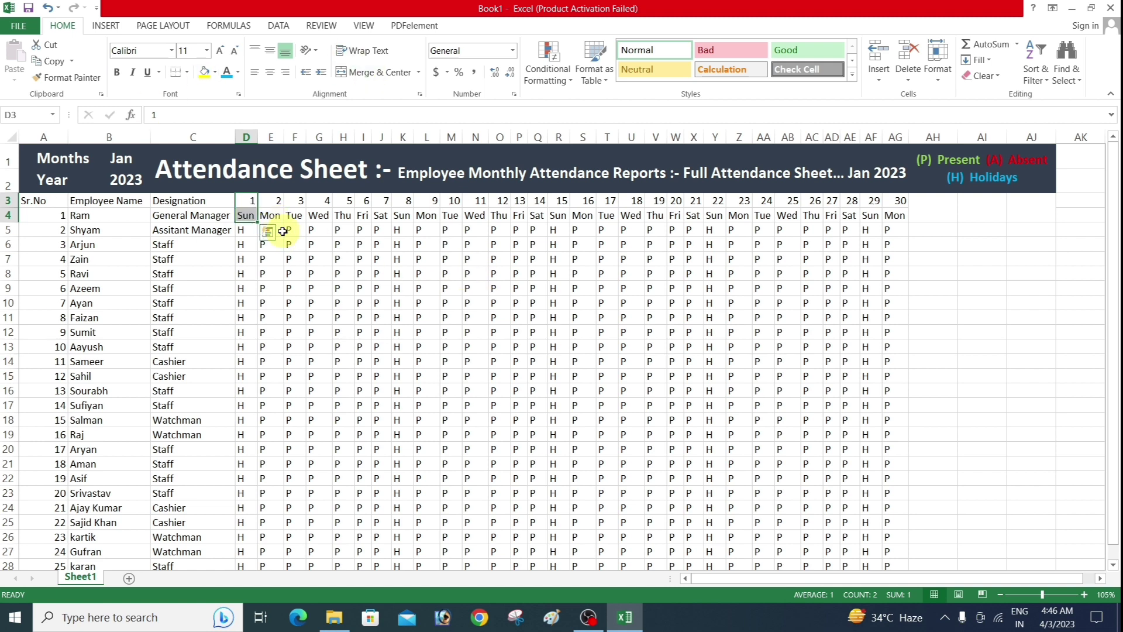
pyautogui.moveTo(251, 201); pyautogui.dragTo(251, 216)
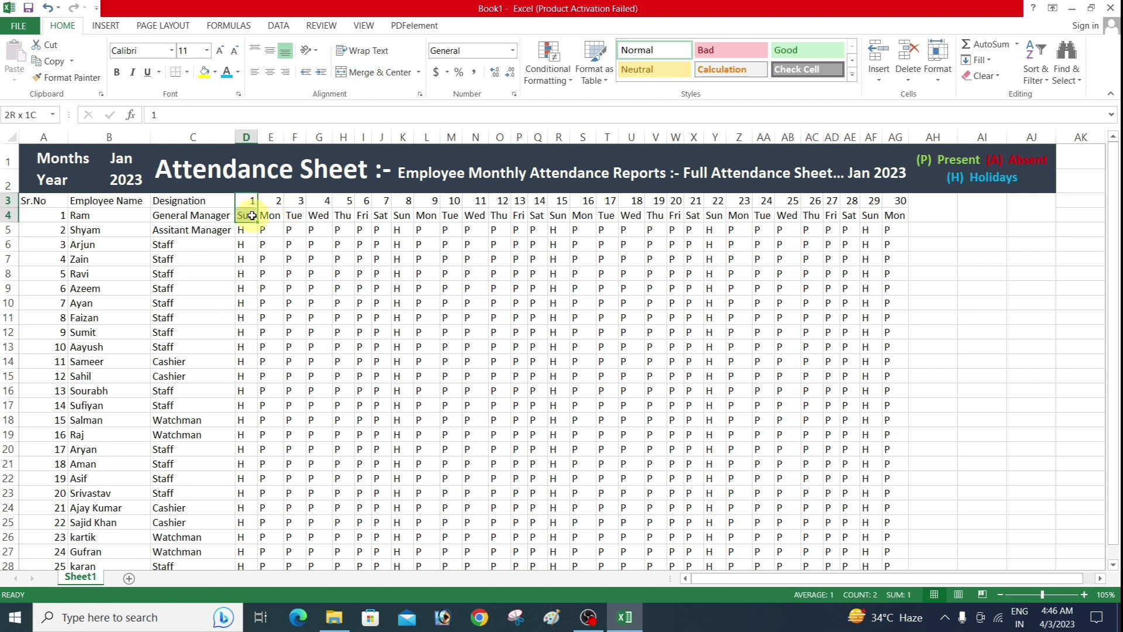
pyautogui.click(238, 74)
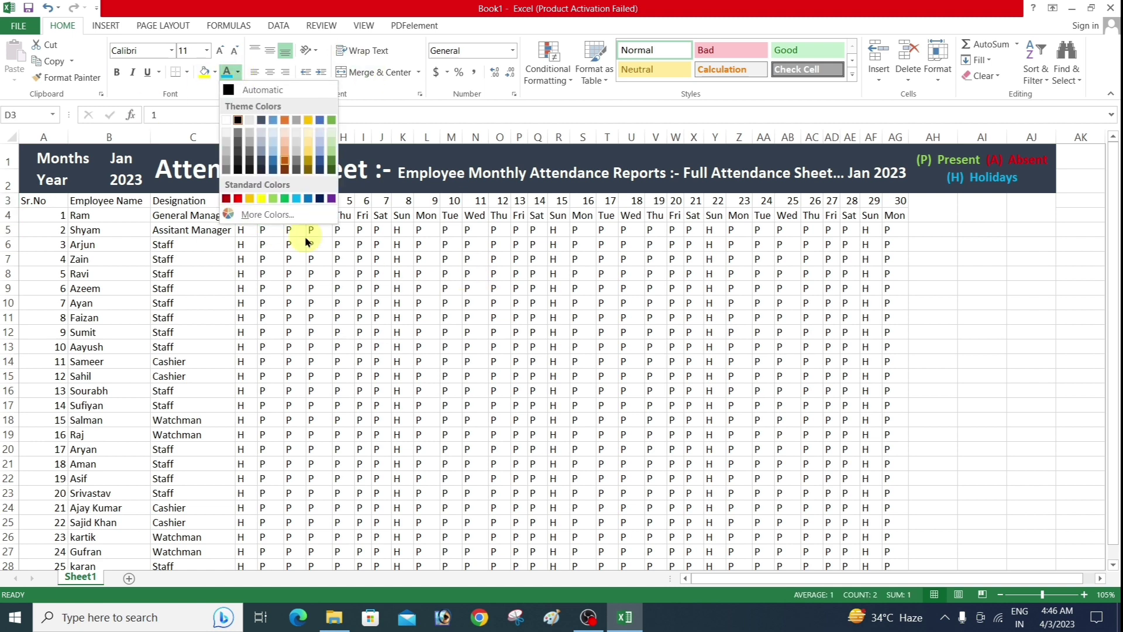
pyautogui.click(278, 198)
pyautogui.moveTo(272, 203); pyautogui.dragTo(271, 215)
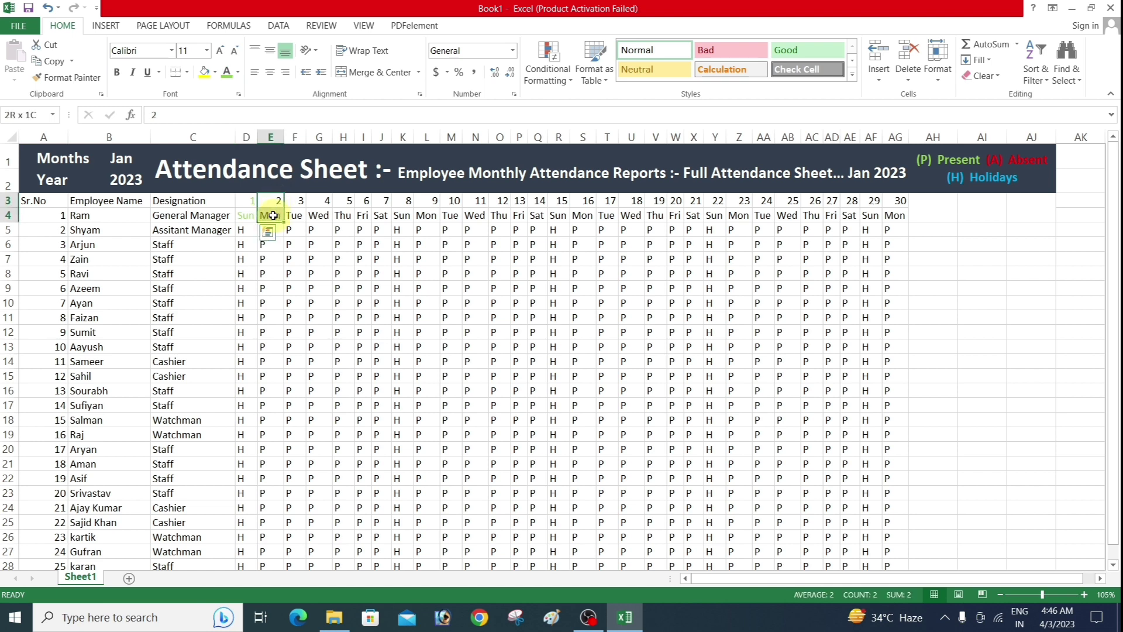
pyautogui.click(238, 73)
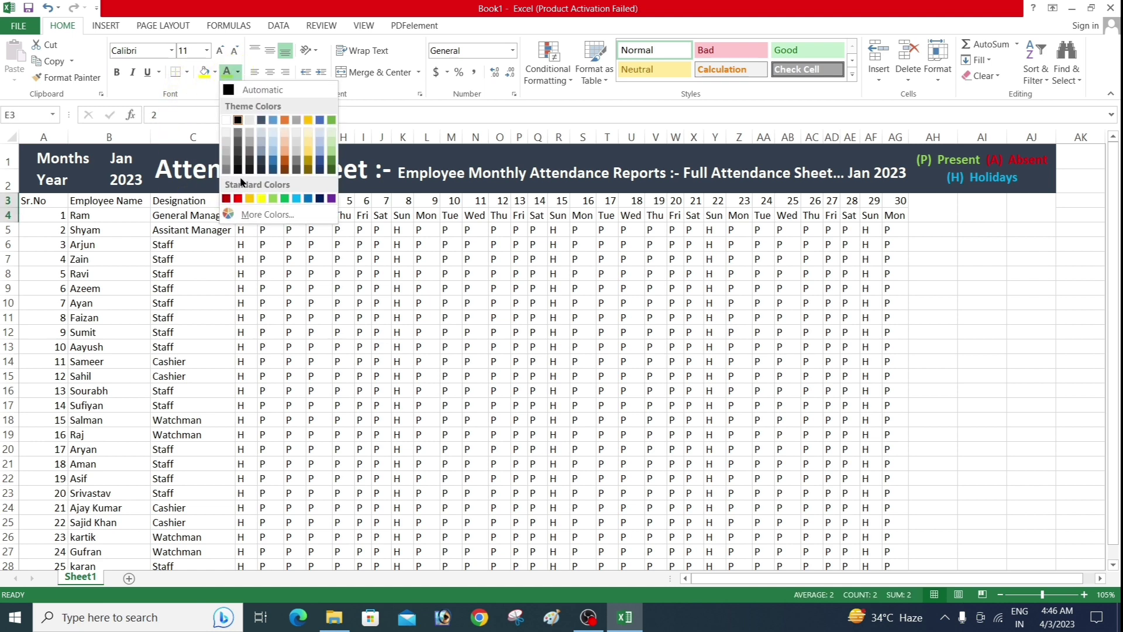
pyautogui.click(238, 199)
pyautogui.click(358, 221)
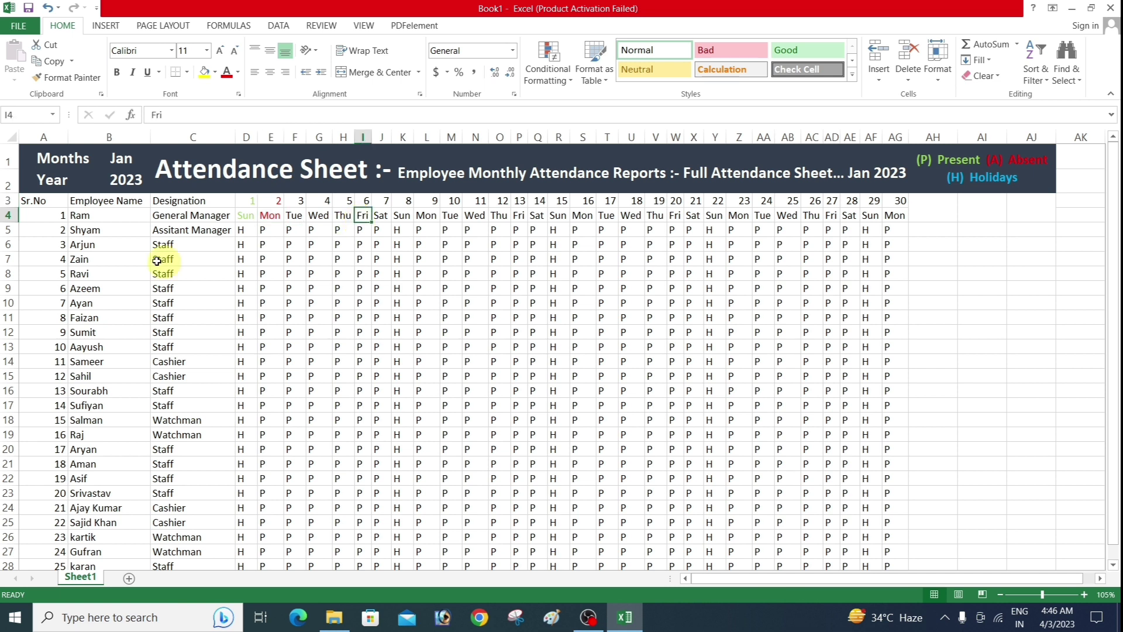
# Use Format Painter to copy the alternating green/red header colours across days 3–30
pyautogui.moveTo(243, 201); pyautogui.dragTo(271, 216)
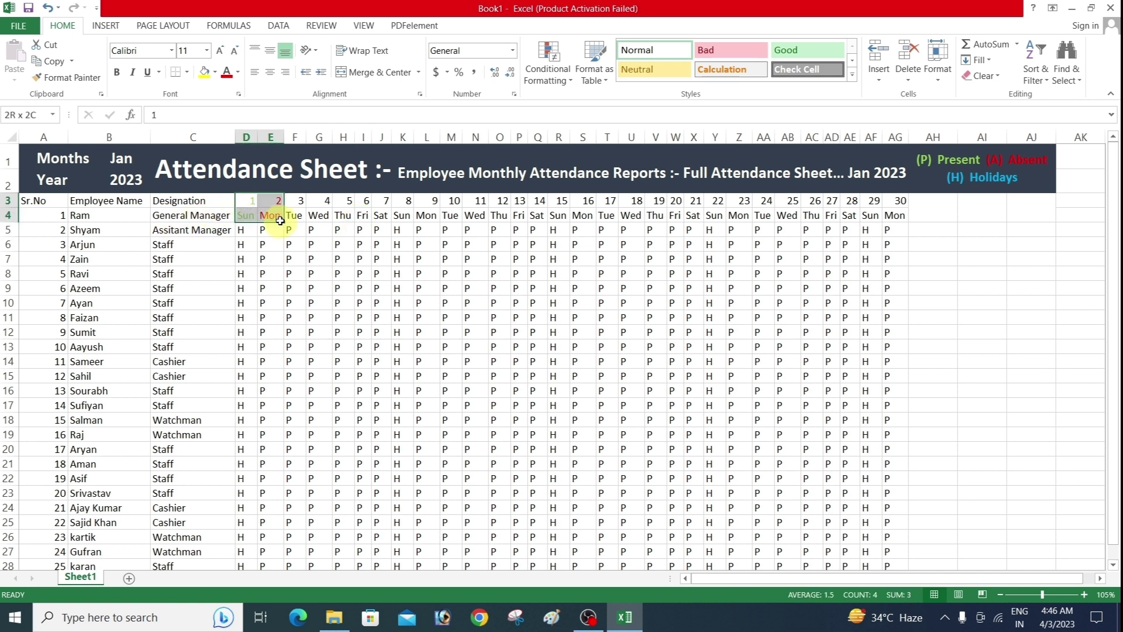
pyautogui.click(70, 79)
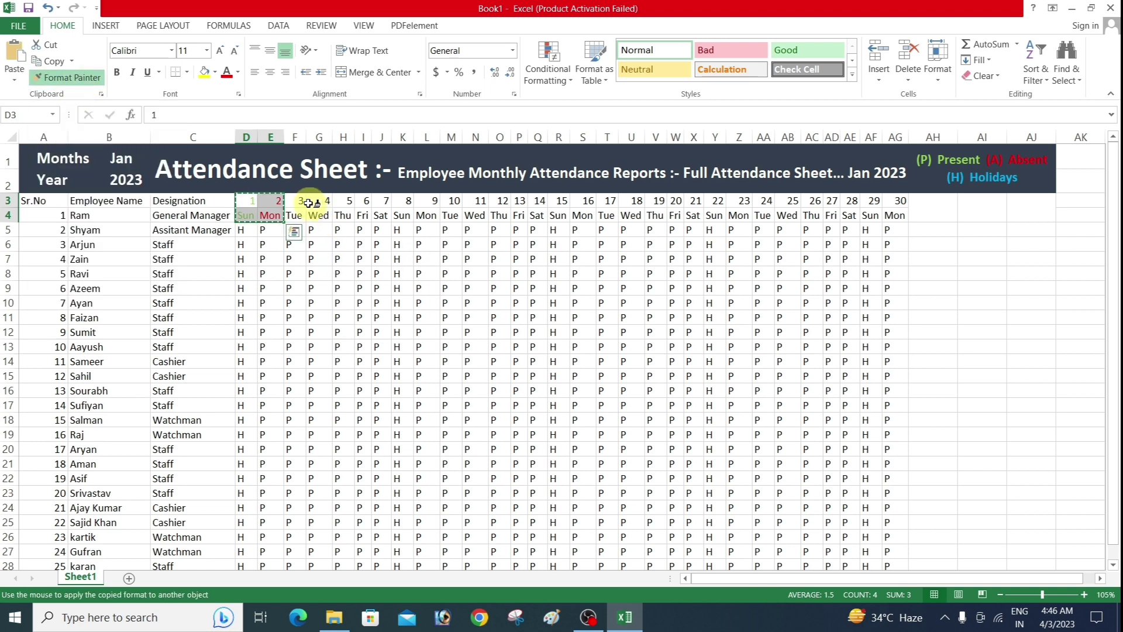
pyautogui.moveTo(300, 203); pyautogui.dragTo(889, 217)
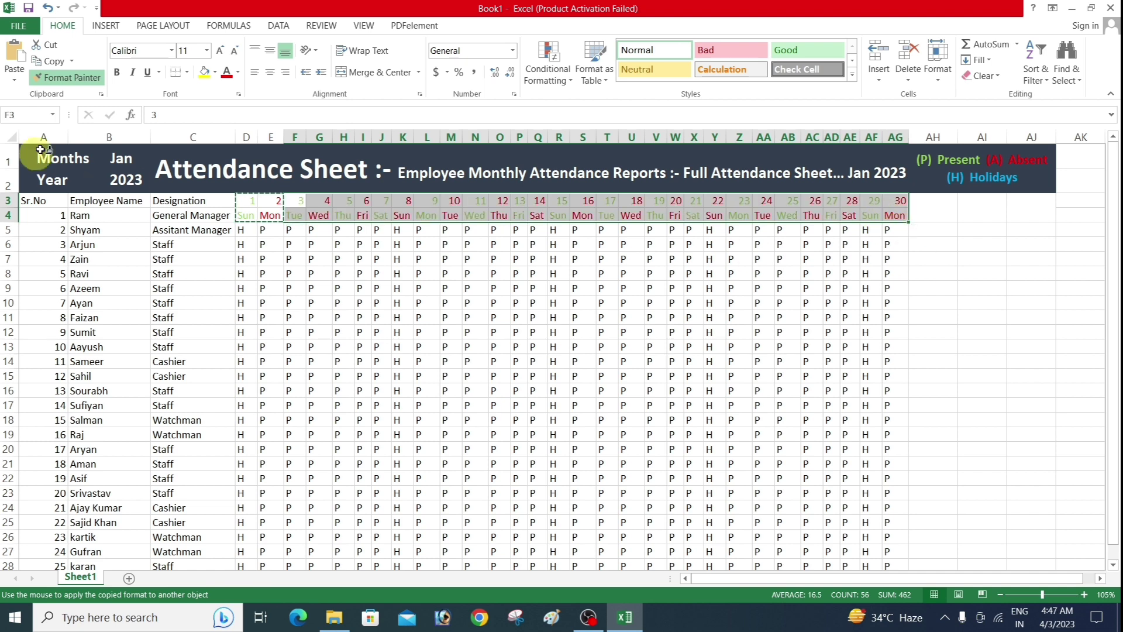
pyautogui.click(70, 79)
pyautogui.click(971, 303)
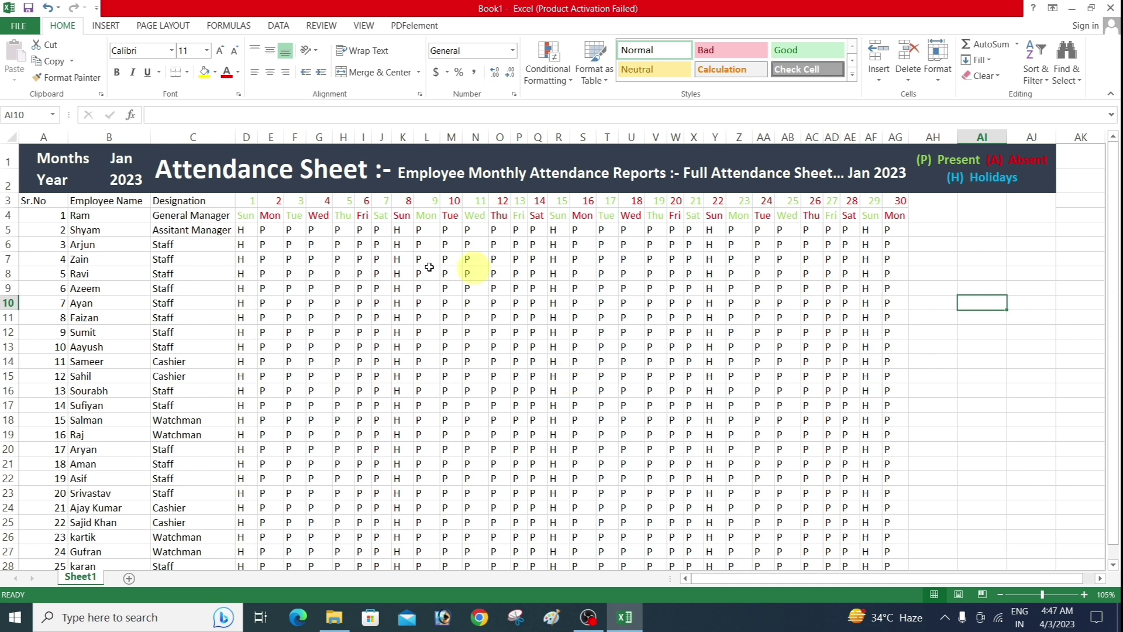
# Make D3:D29, day 1's header and its H entries, light blue
pyautogui.moveTo(245, 201)
pyautogui.mouseDown()
pyautogui.moveTo(825, 226)
pyautogui.moveTo(895, 215)
pyautogui.mouseUp()
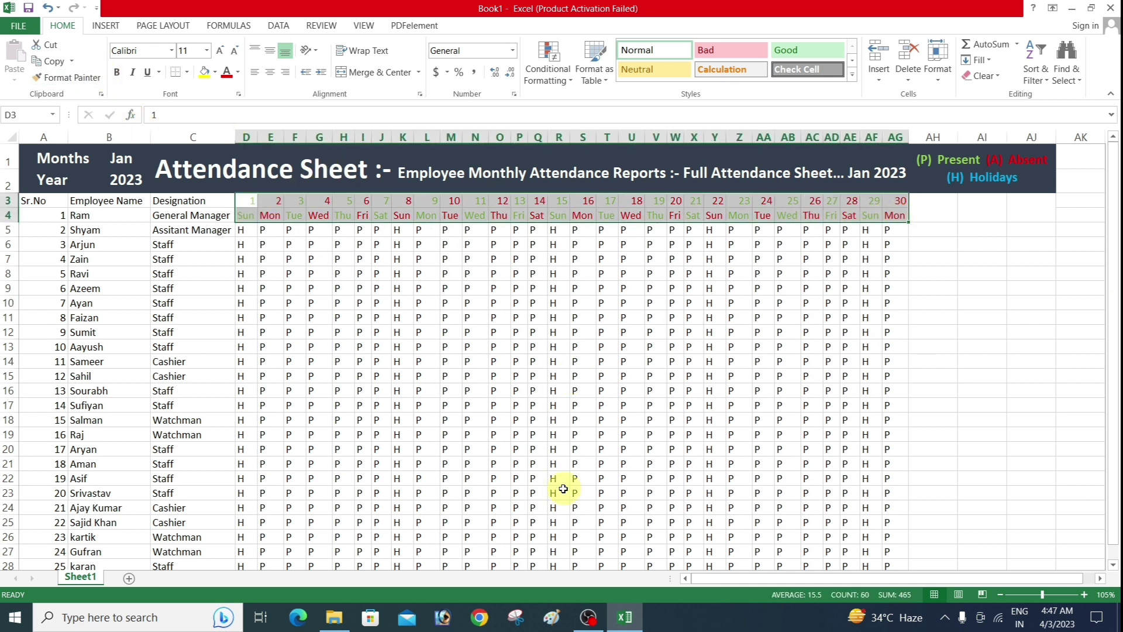
pyautogui.click(983, 405)
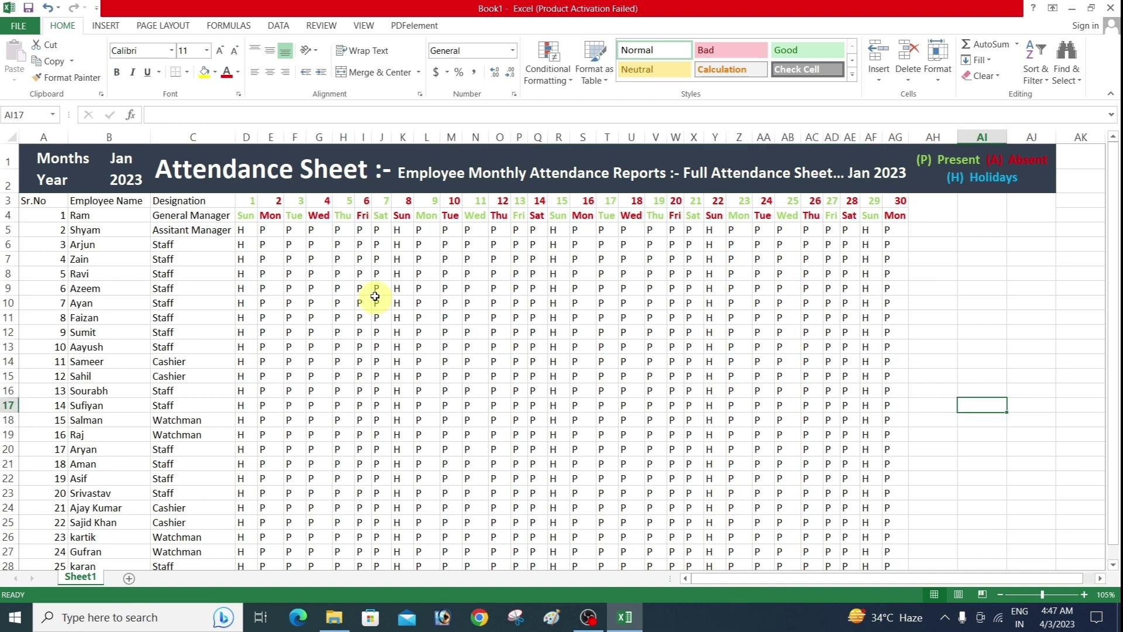
pyautogui.scroll(-3, 351, 286)
pyautogui.scroll(3, 252, 237)
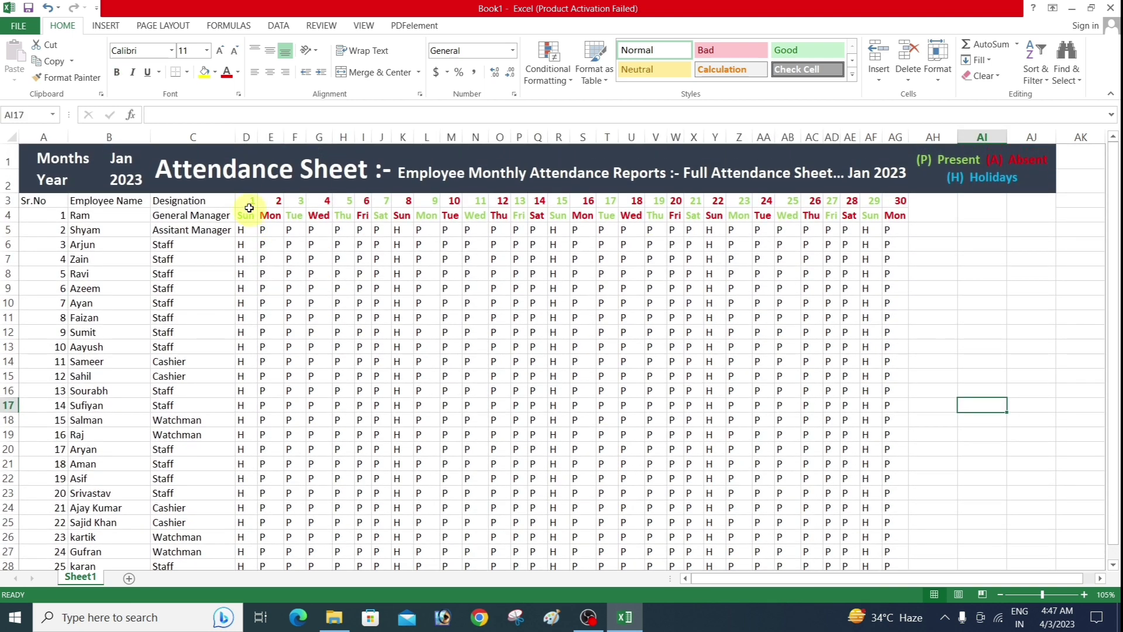
pyautogui.moveTo(250, 209)
pyautogui.mouseDown()
pyautogui.moveTo(247, 539)
pyautogui.moveTo(245, 530)
pyautogui.mouseUp()
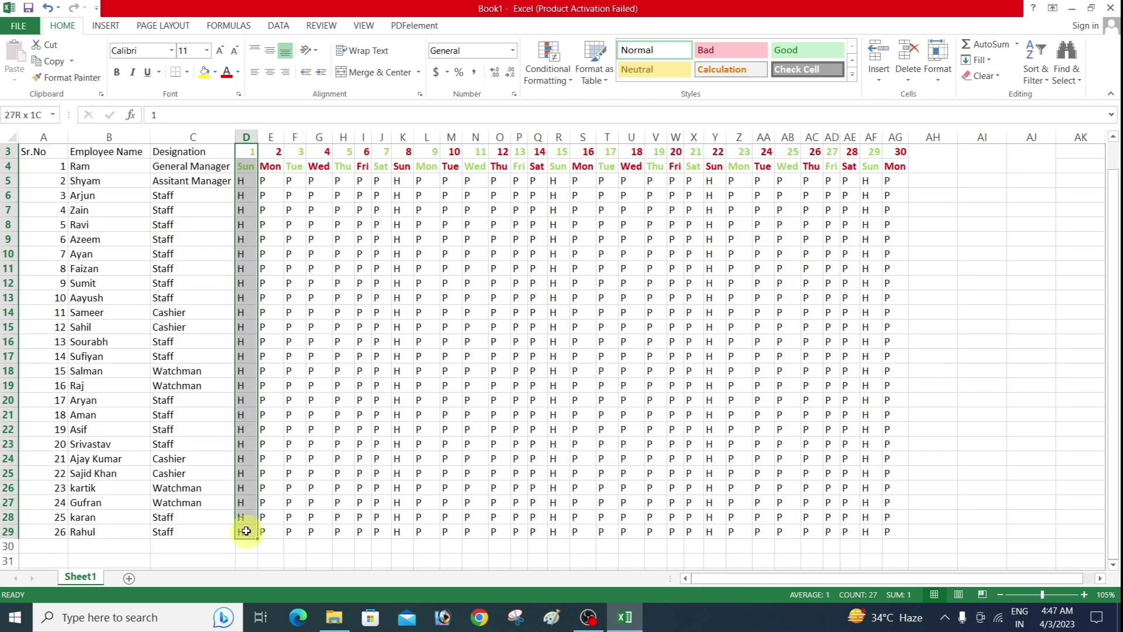
pyautogui.scroll(1, 244, 504)
pyautogui.click(238, 72)
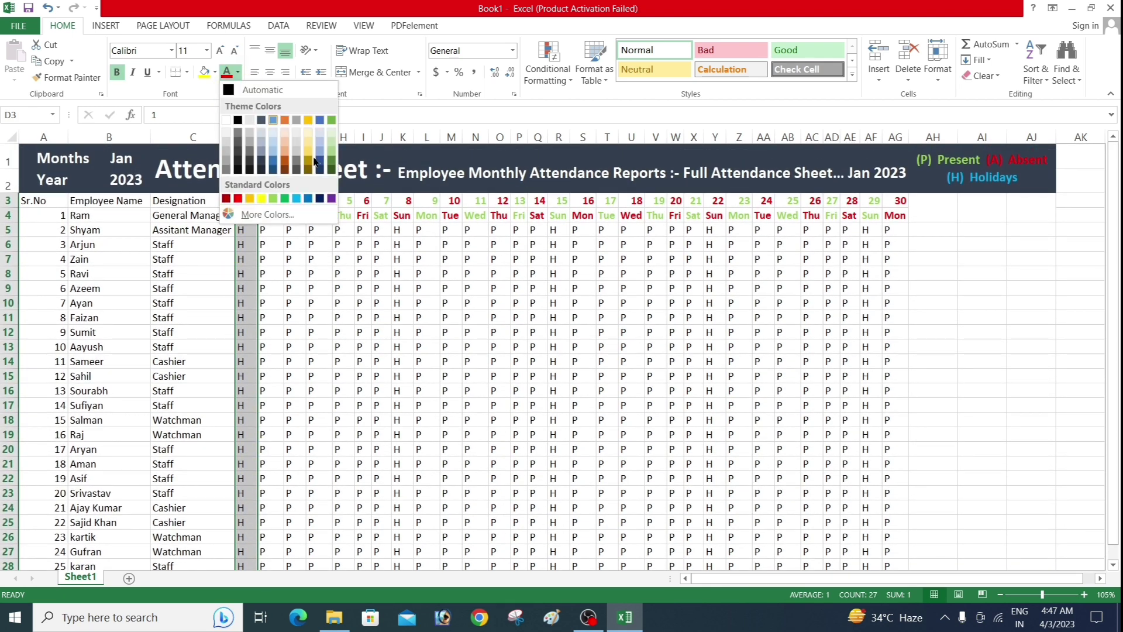
pyautogui.click(294, 195)
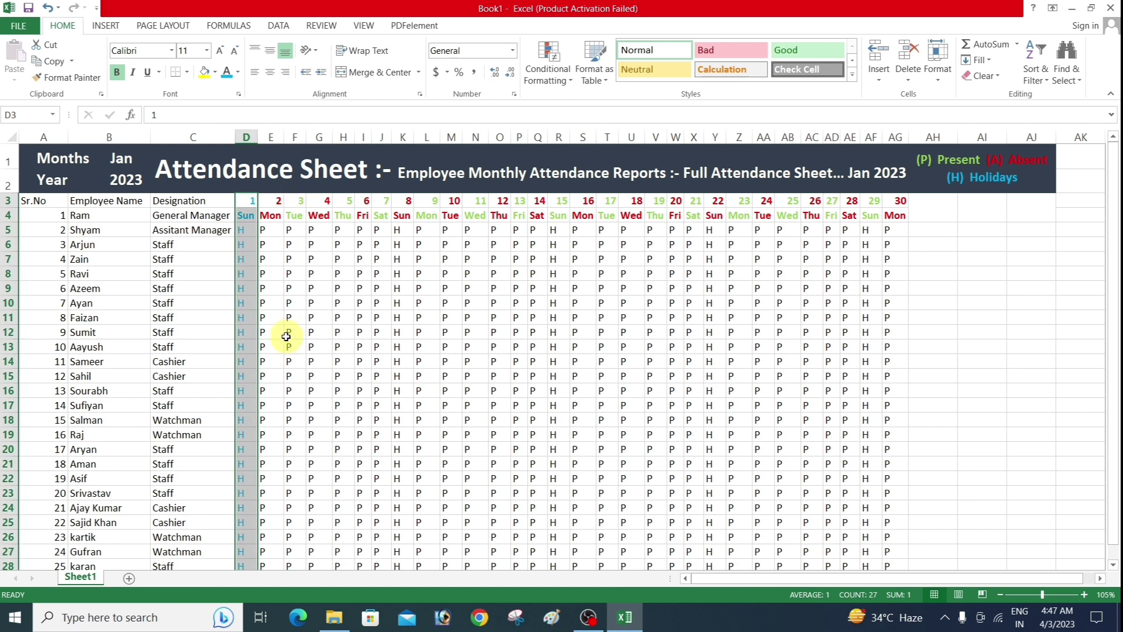
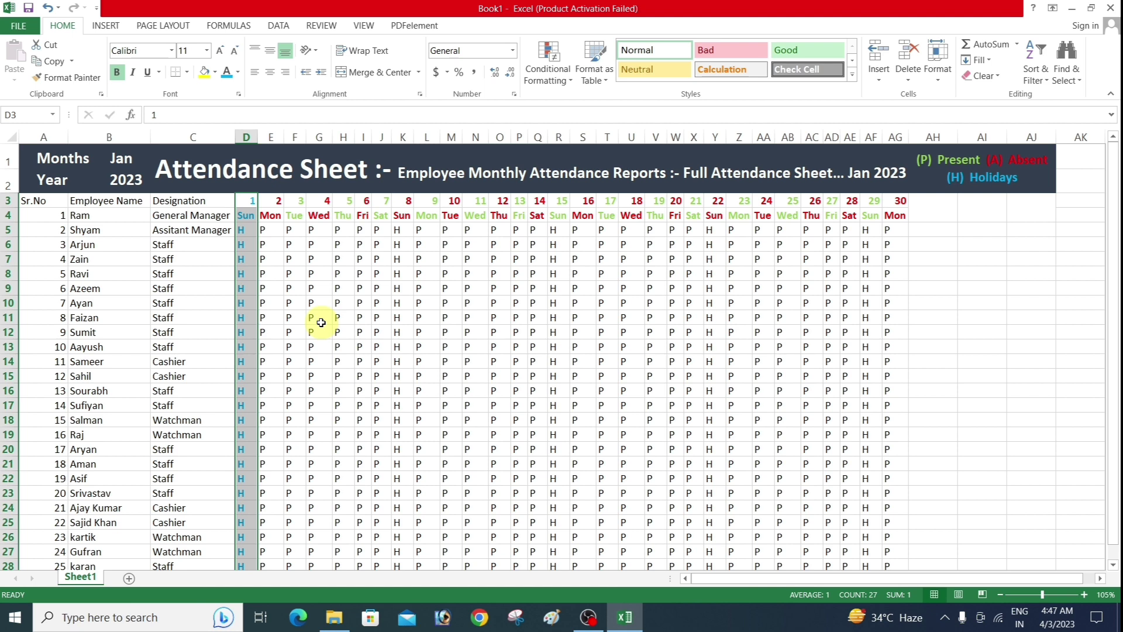
# Copy day 1's teal holiday formatting onto the Sunday columns for days 8, 15, 22 and 29
pyautogui.hotkey('ctrl', 'q')
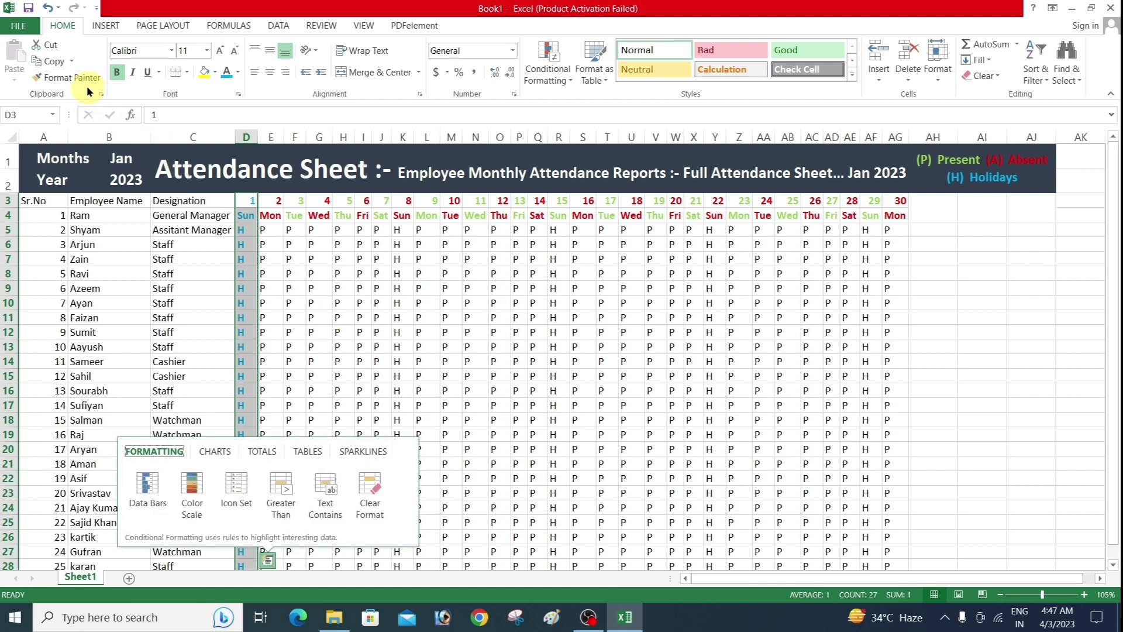
pyautogui.click(91, 79)
pyautogui.click(92, 78)
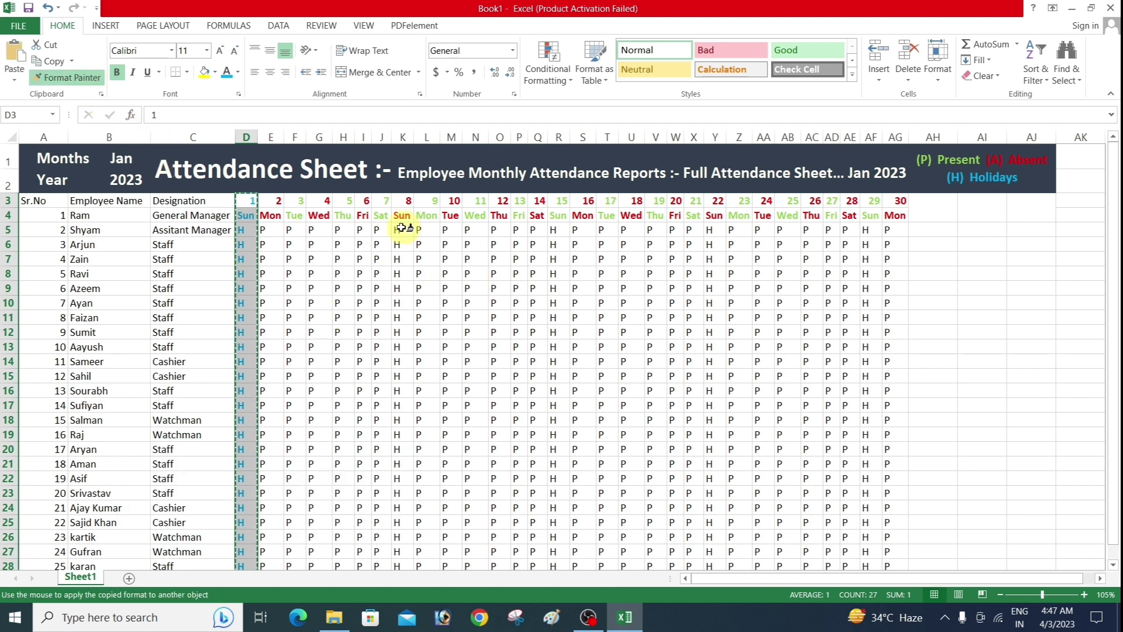
pyautogui.click(402, 206)
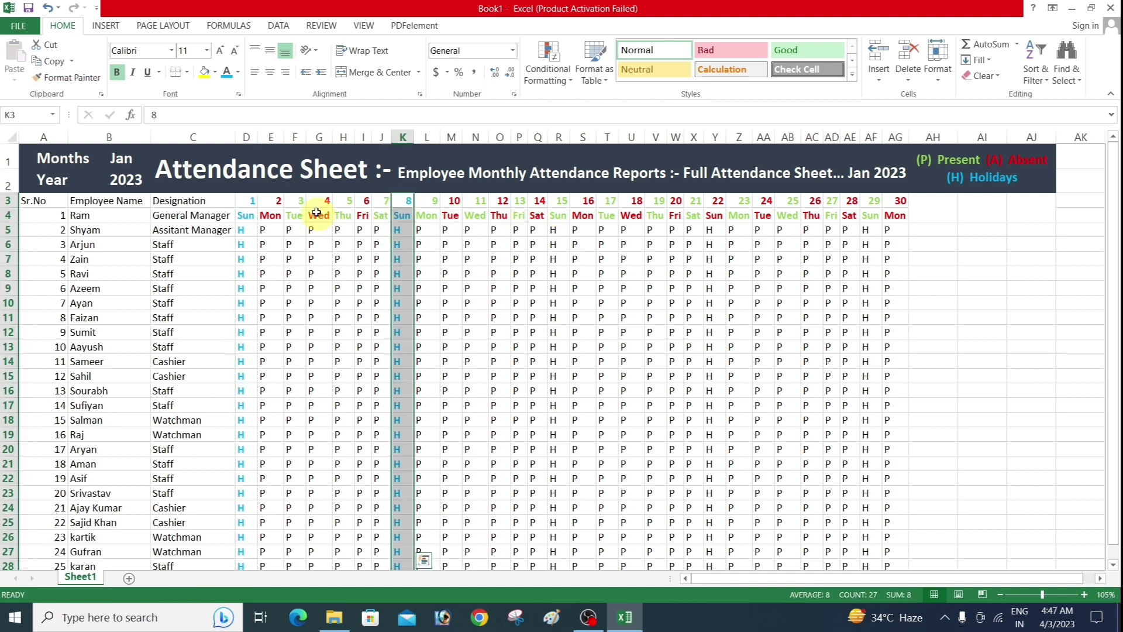
pyautogui.click(71, 78)
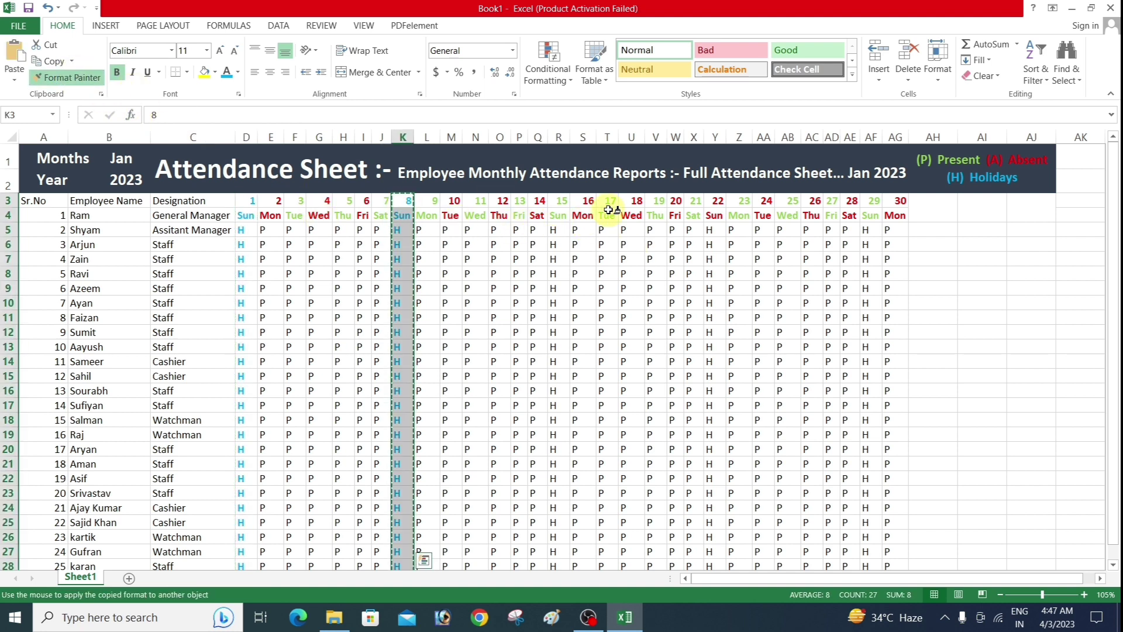
pyautogui.click(560, 201)
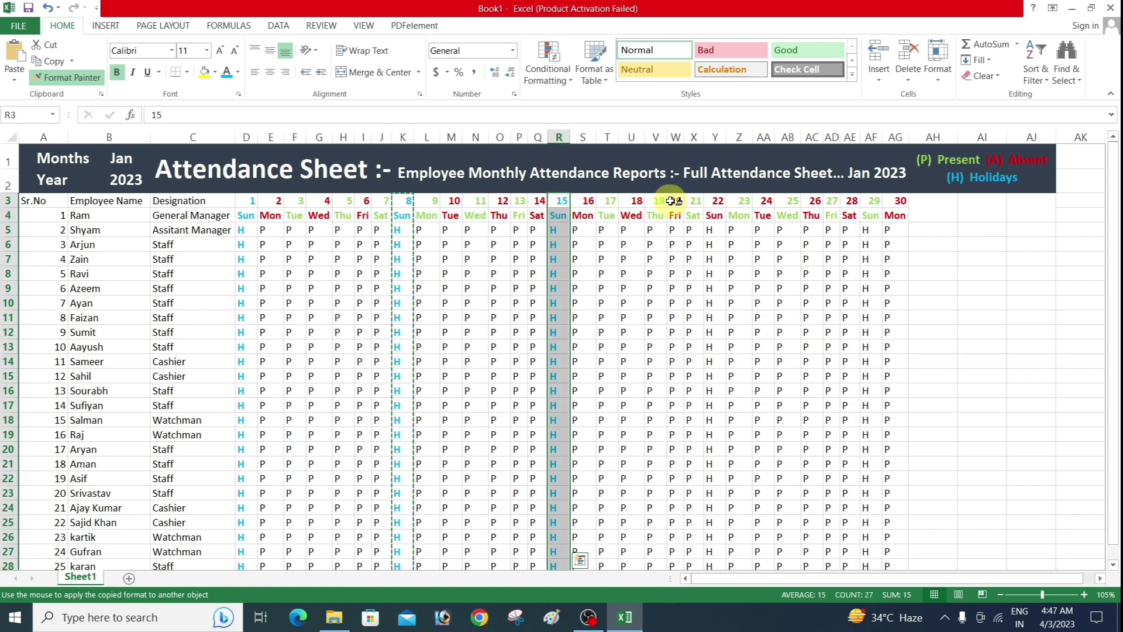
pyautogui.click(716, 201)
pyautogui.click(873, 200)
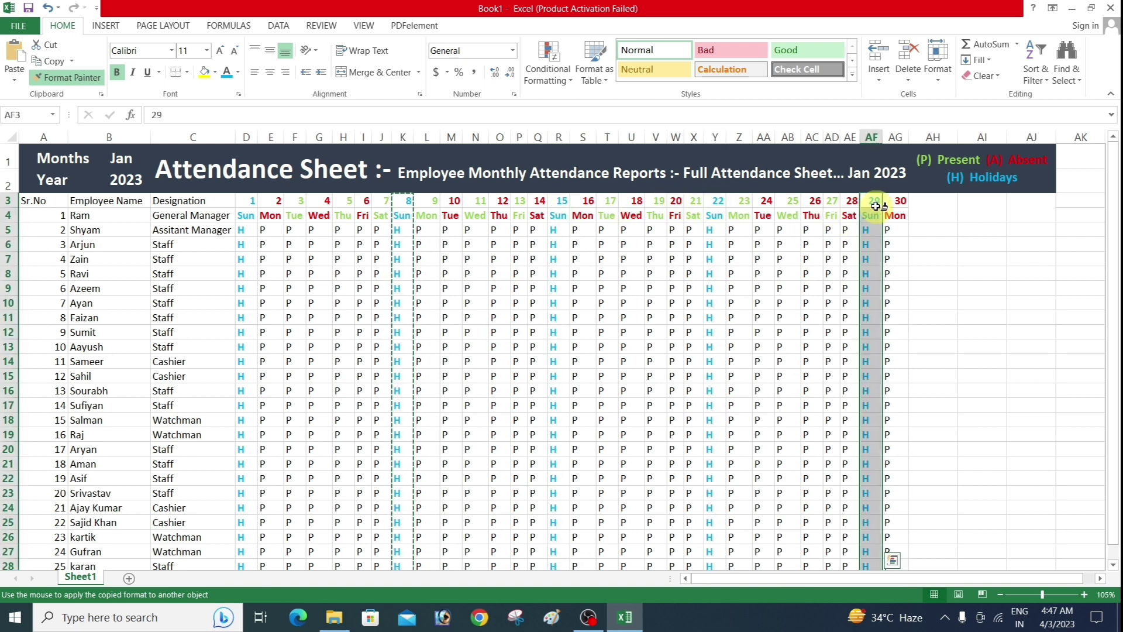
pyautogui.click(67, 77)
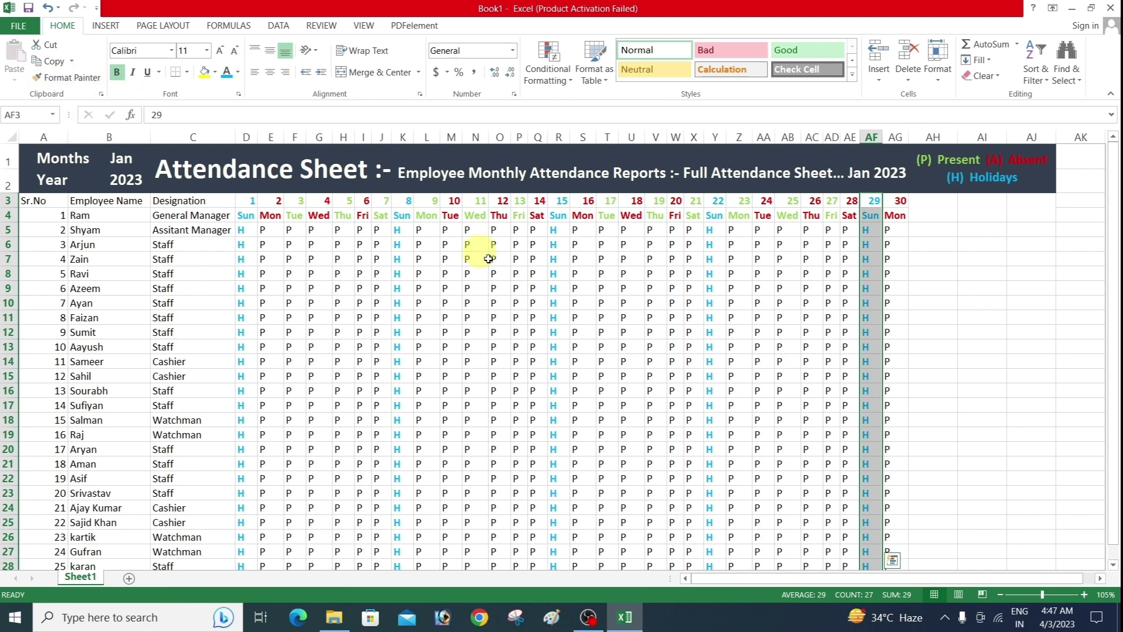
pyautogui.click(949, 214)
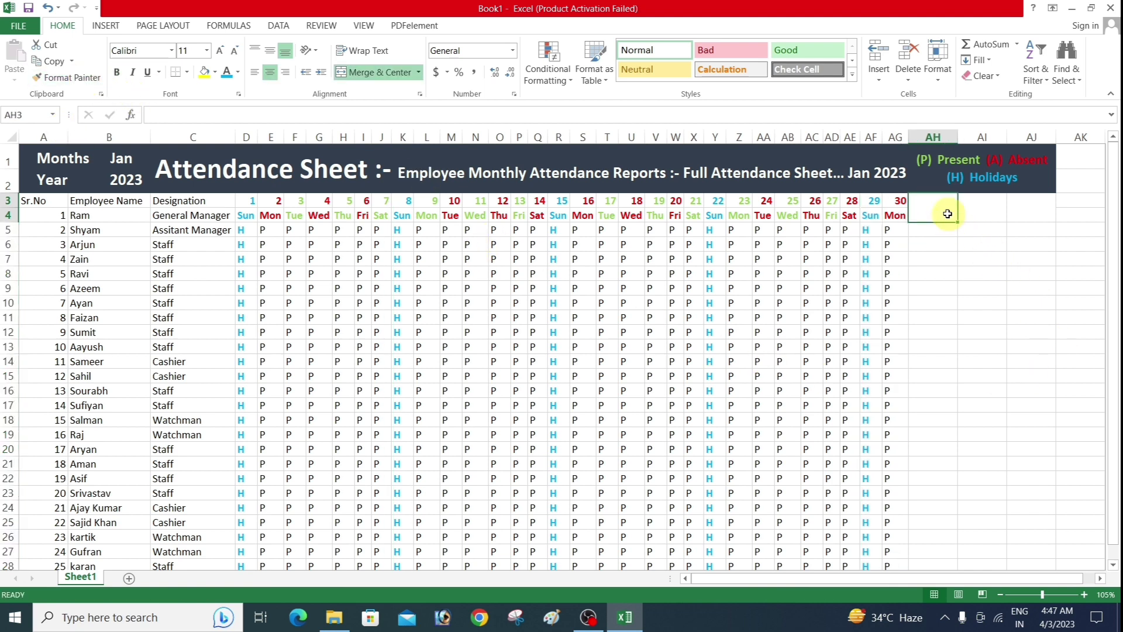
# Enter the headings Present, Absent and Holidays in cells AH3, AI3 and AJ3
pyautogui.write('Present')
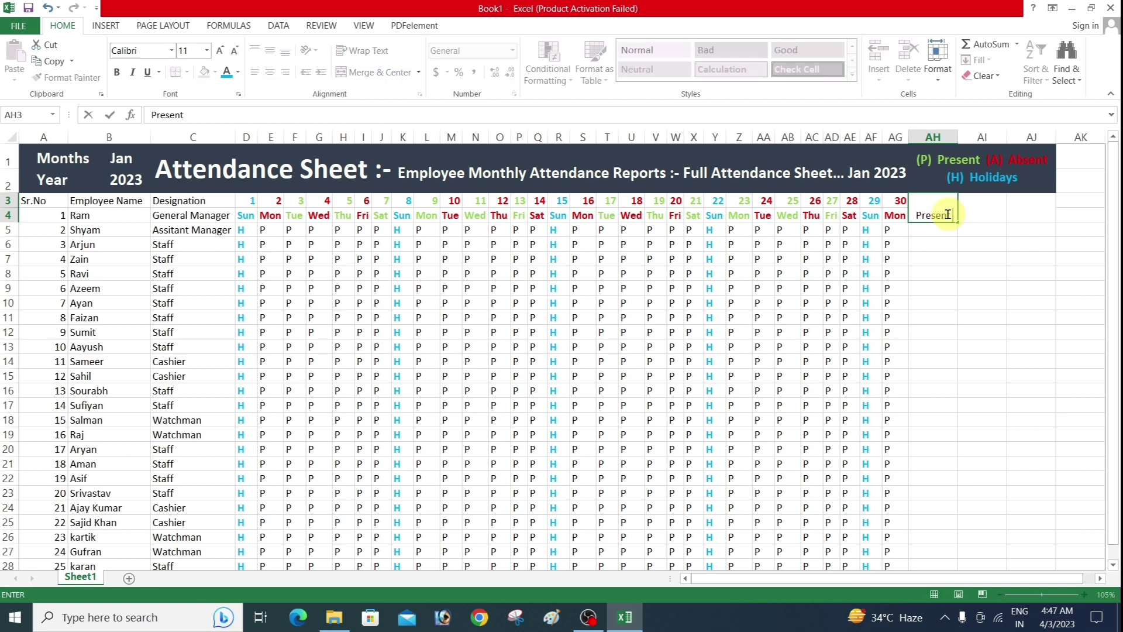
pyautogui.press('Tab')
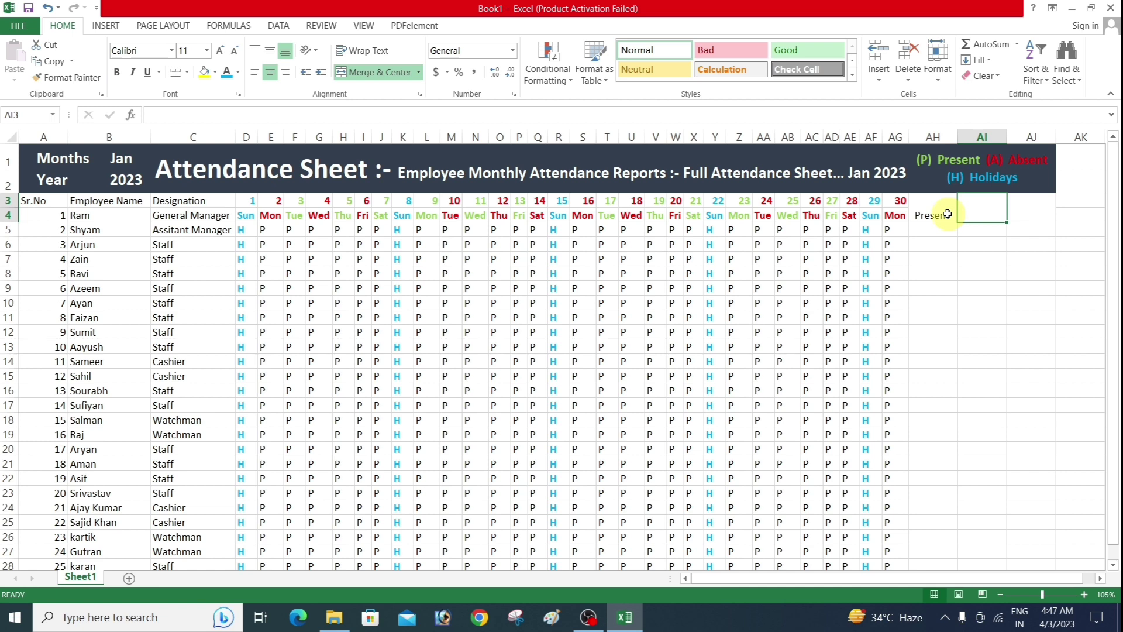
pyautogui.write('Absent')
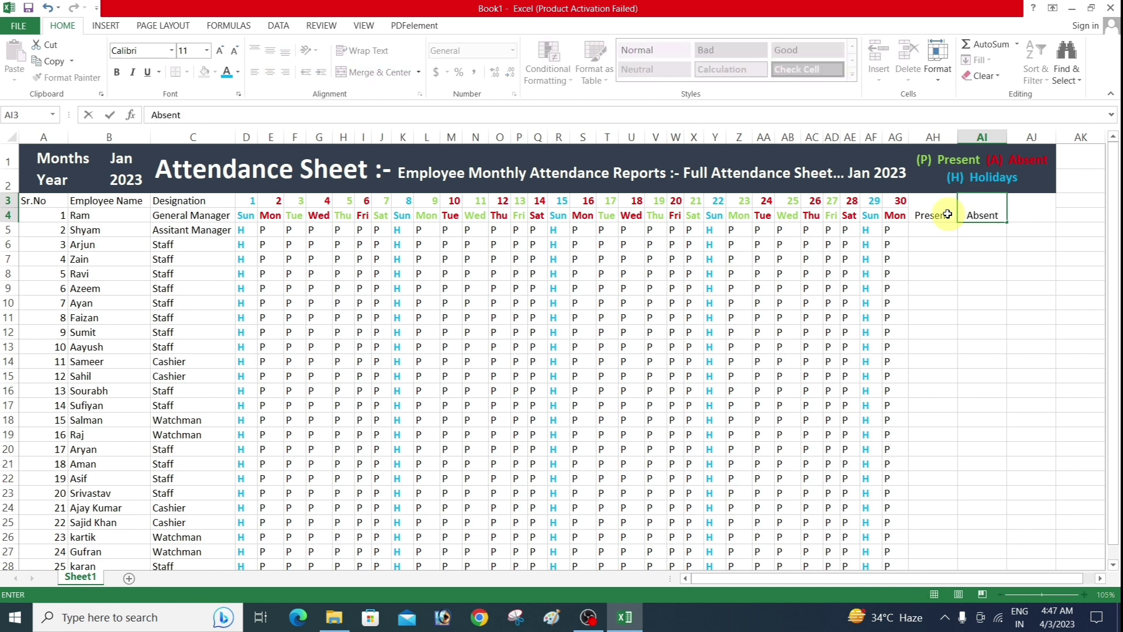
pyautogui.press('Tab')
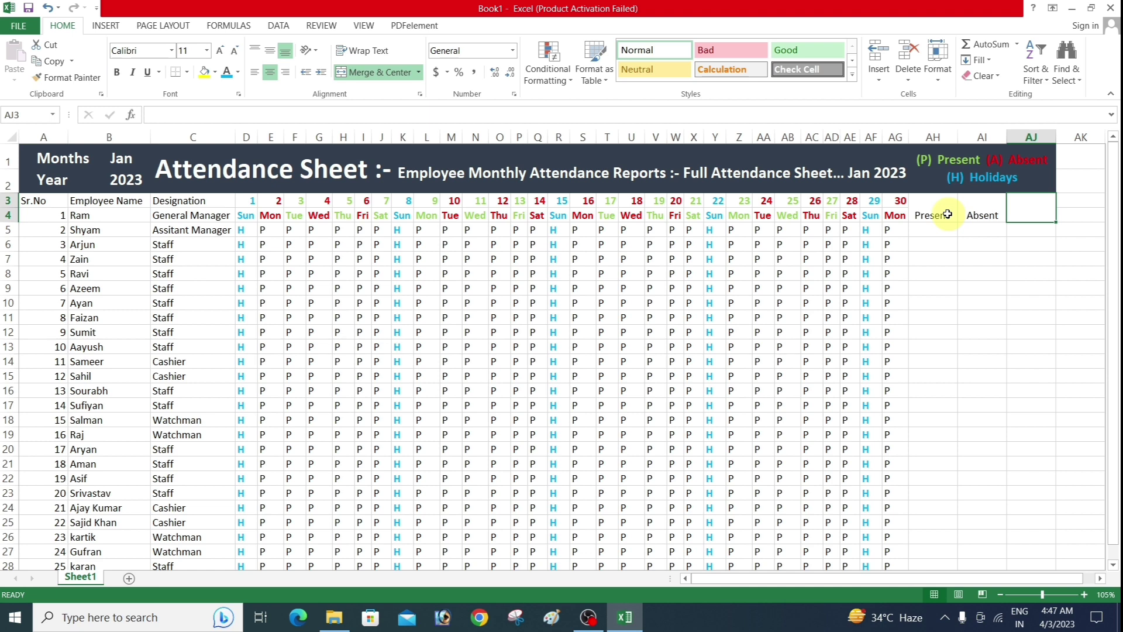
pyautogui.write('Holidays')
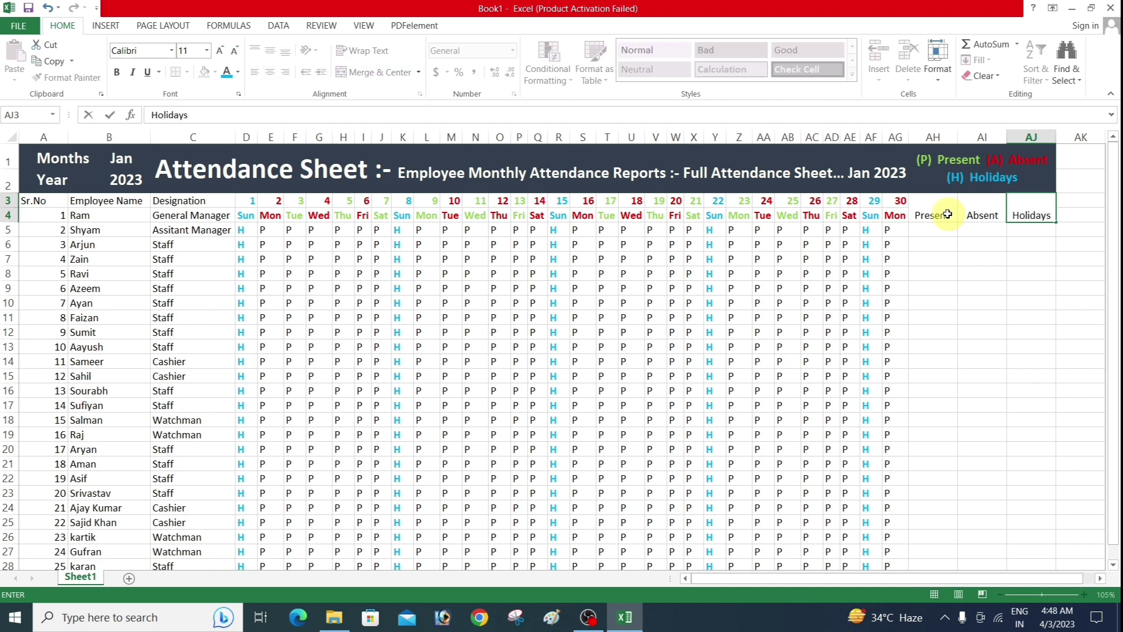
pyautogui.click(935, 287)
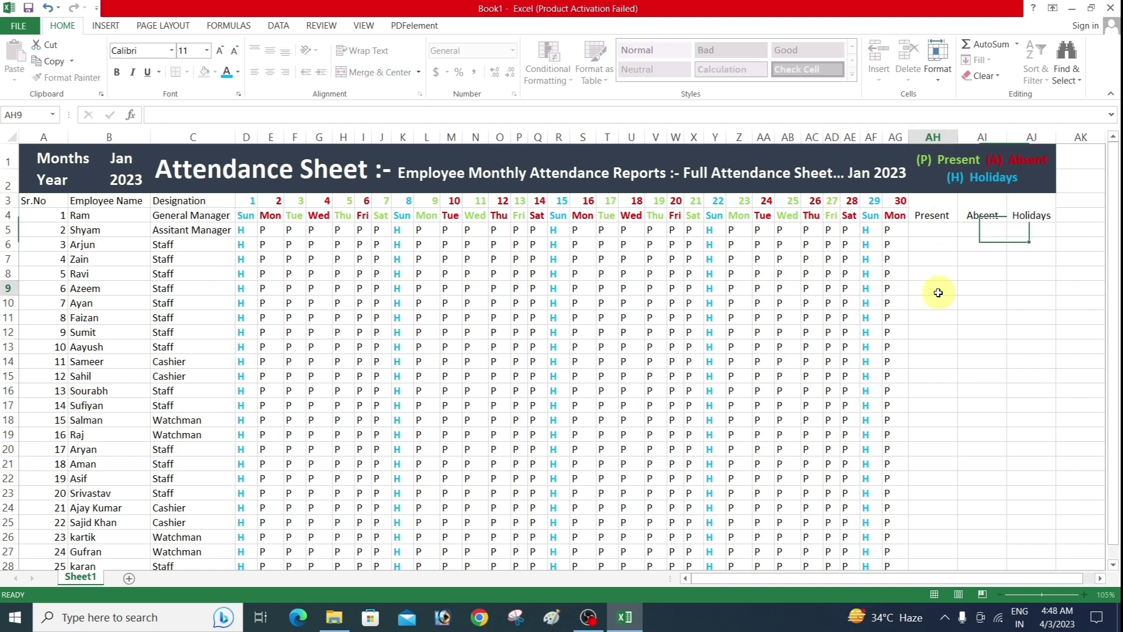
pyautogui.moveTo(933, 207); pyautogui.dragTo(1079, 218)
# Center the Present, Absent and Holidays headings vertically in cells AH3:AJ4
pyautogui.click(984, 231)
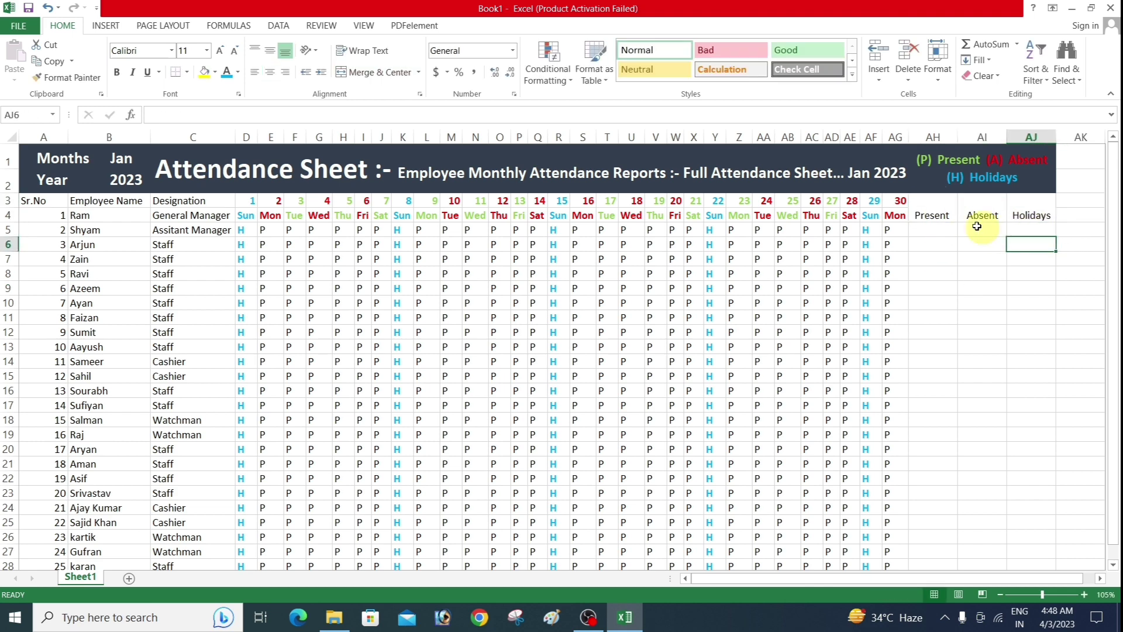
pyautogui.moveTo(933, 208); pyautogui.dragTo(1031, 216)
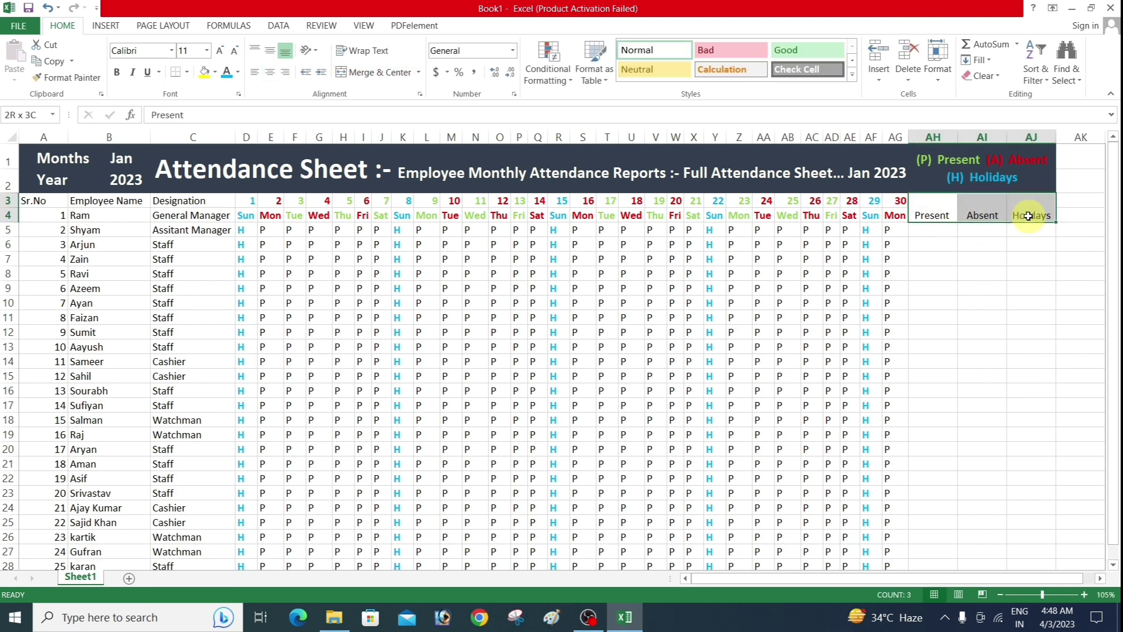
pyautogui.click(271, 52)
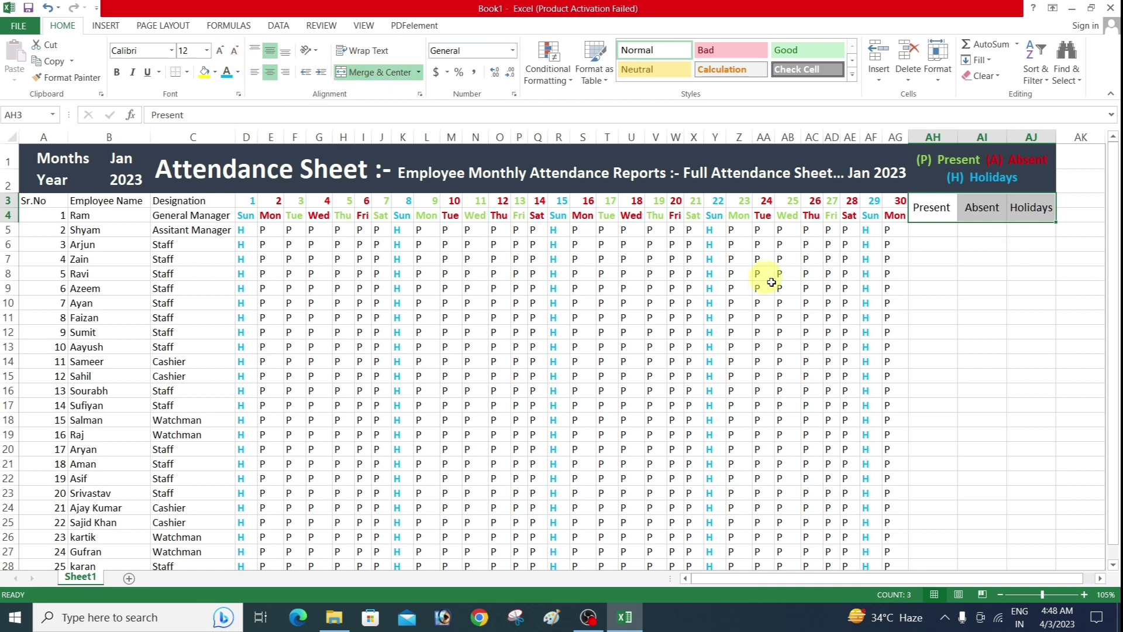
pyautogui.click(965, 289)
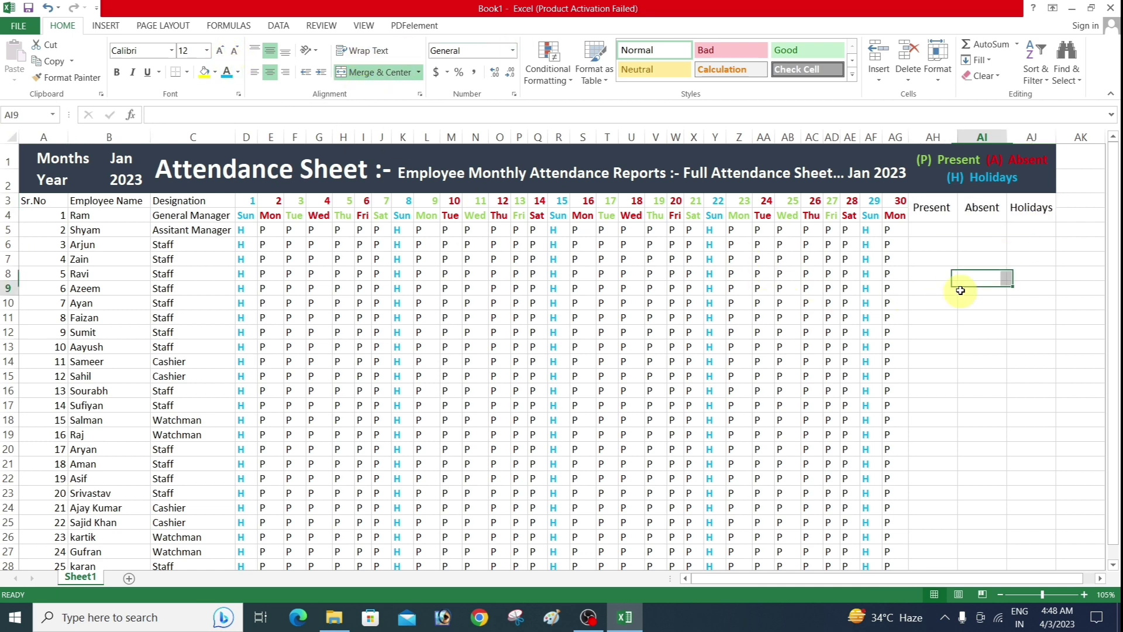
# Colour the heading text: Holidays light blue, Absent red, Present light green
pyautogui.click(938, 212)
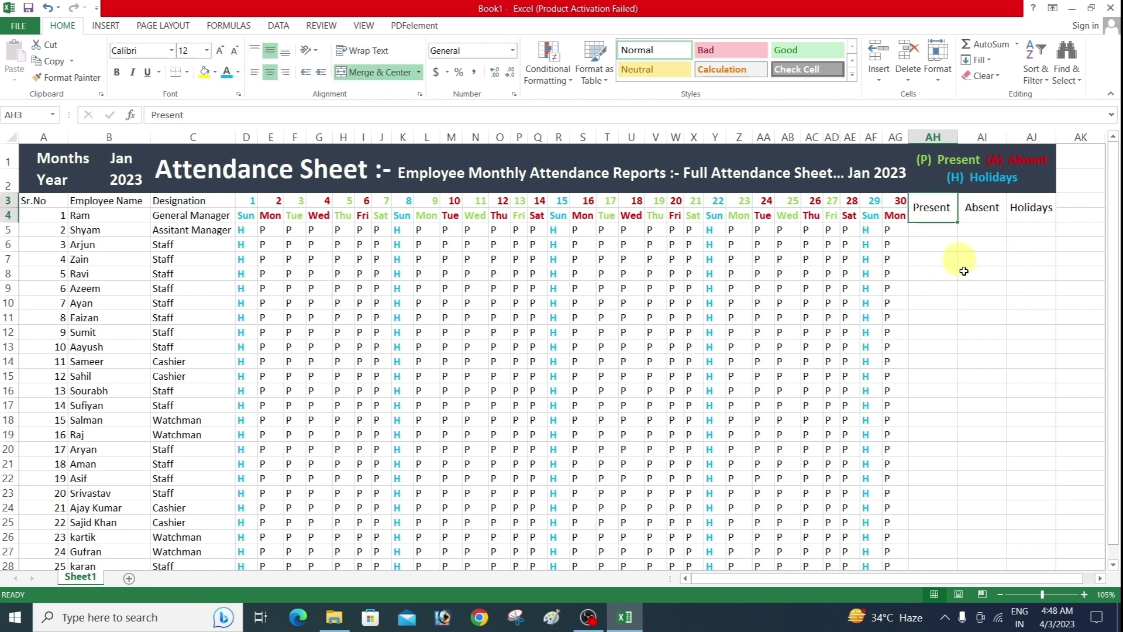
pyautogui.click(1027, 227)
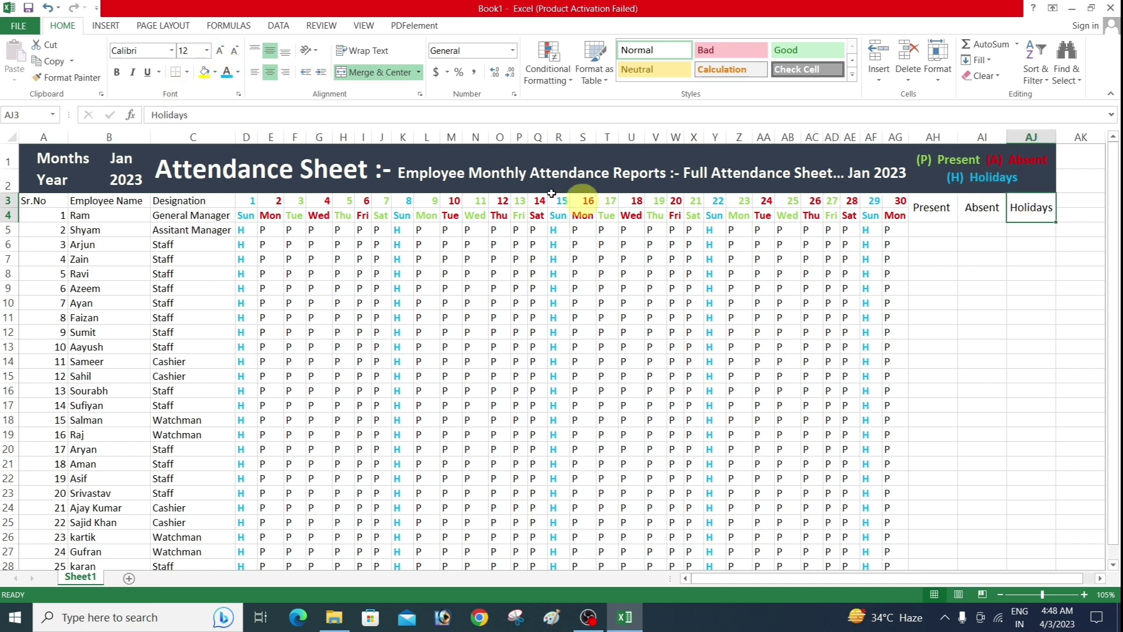
pyautogui.click(227, 73)
pyautogui.click(983, 210)
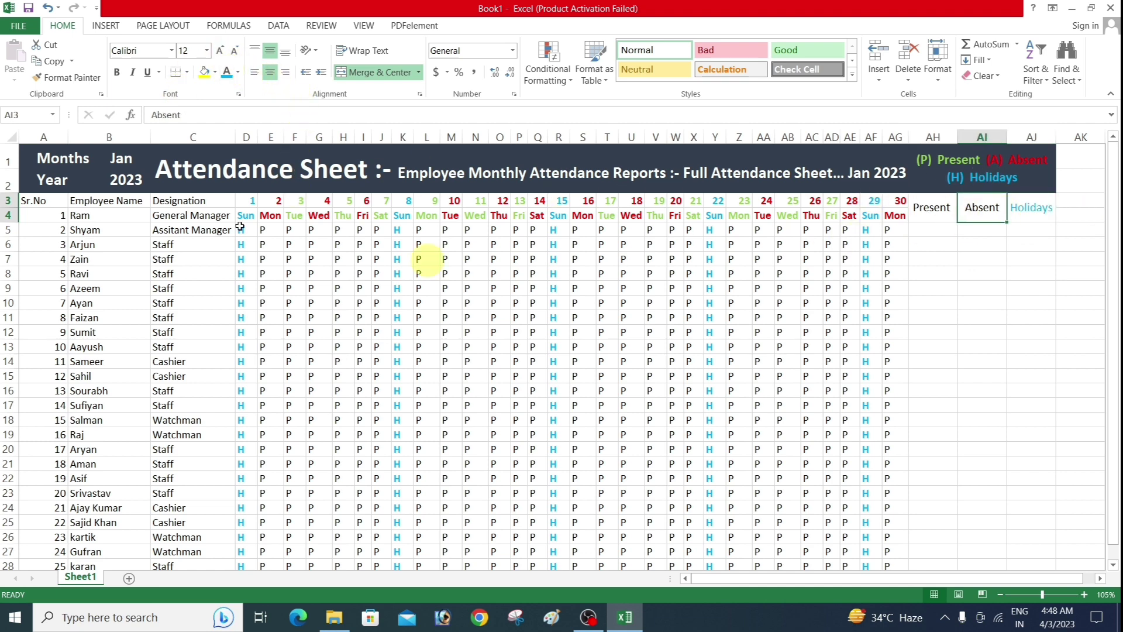
pyautogui.click(238, 72)
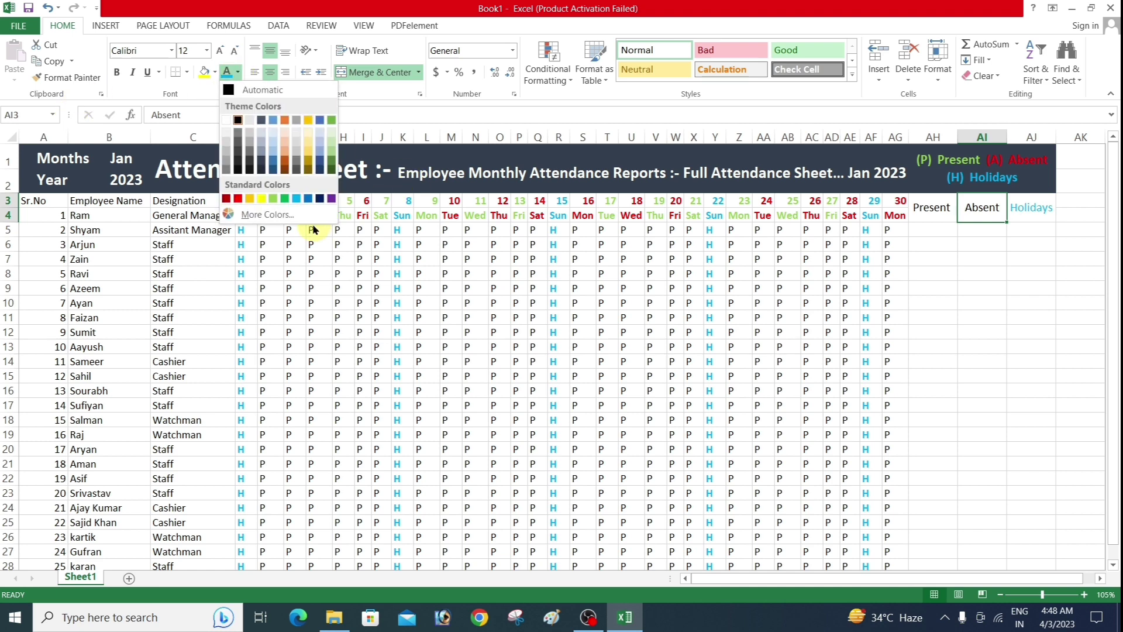
pyautogui.click(241, 199)
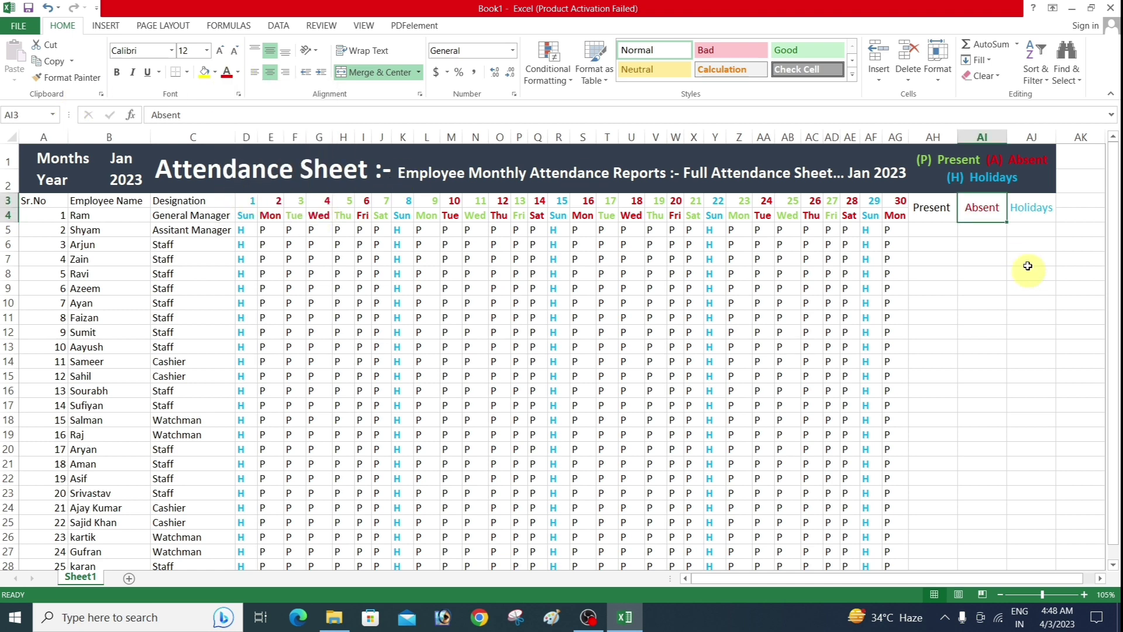
pyautogui.click(936, 208)
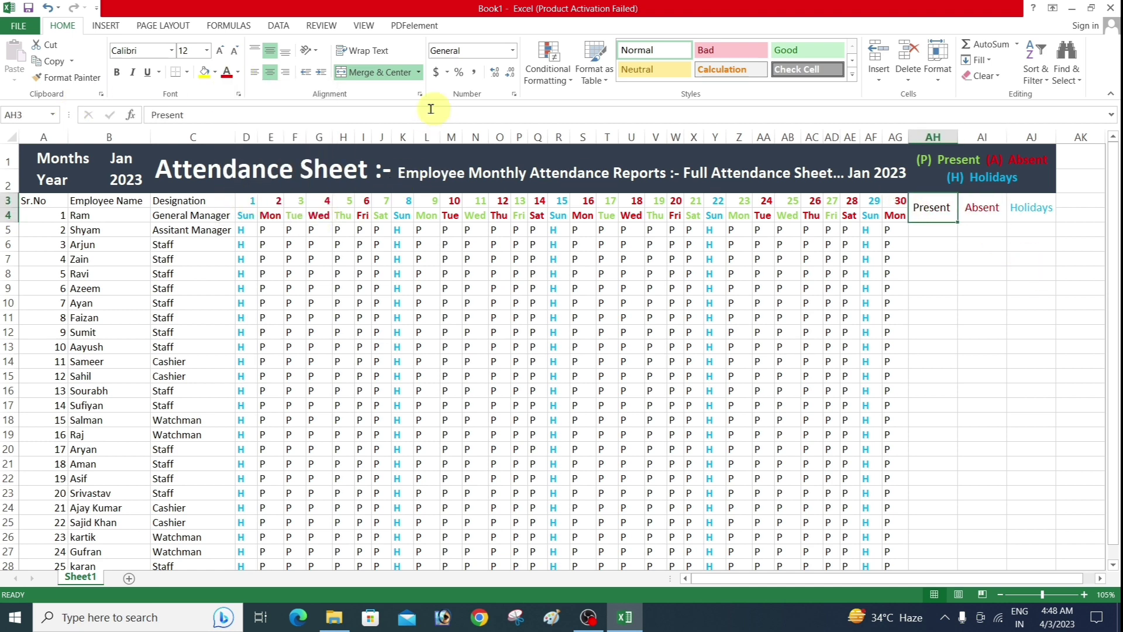
pyautogui.click(239, 70)
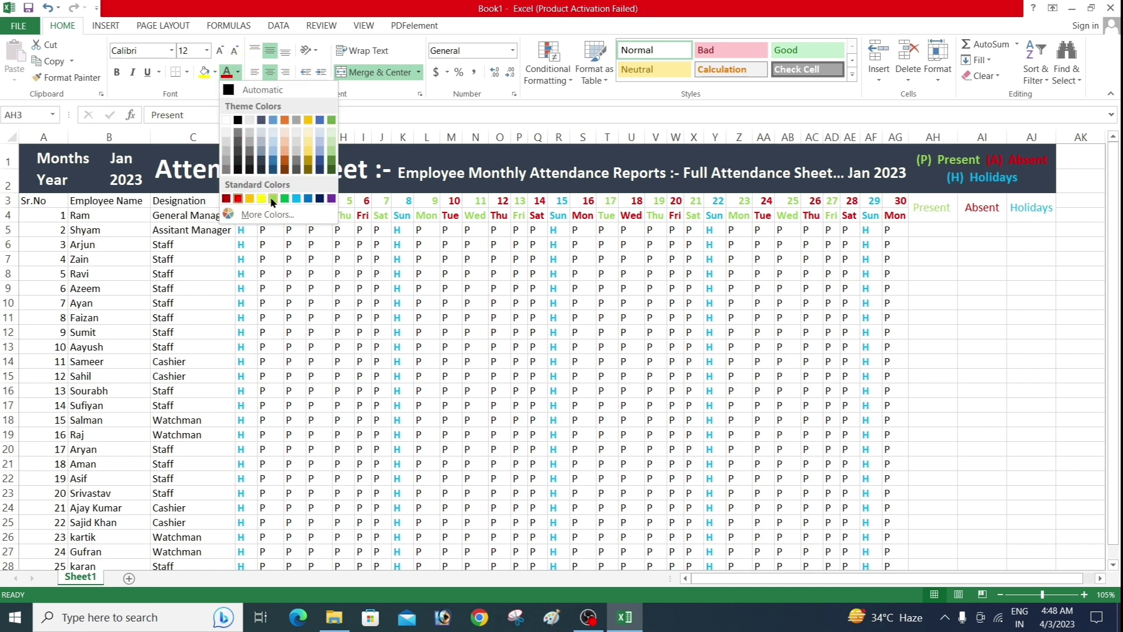
pyautogui.click(273, 199)
pyautogui.click(1018, 244)
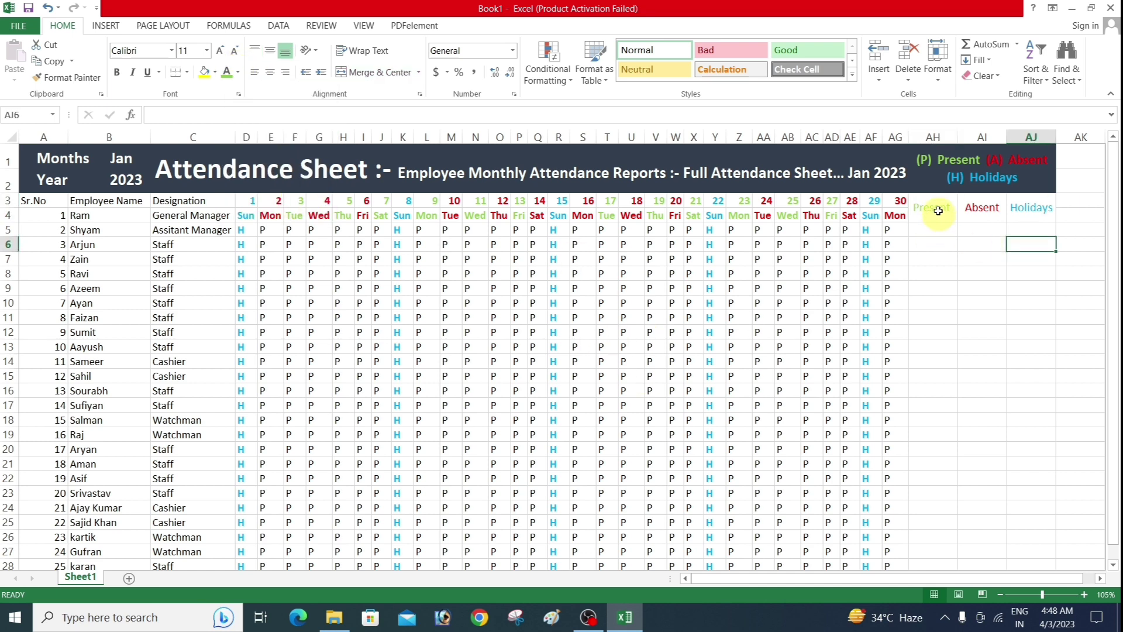
pyautogui.moveTo(938, 210); pyautogui.dragTo(1035, 209)
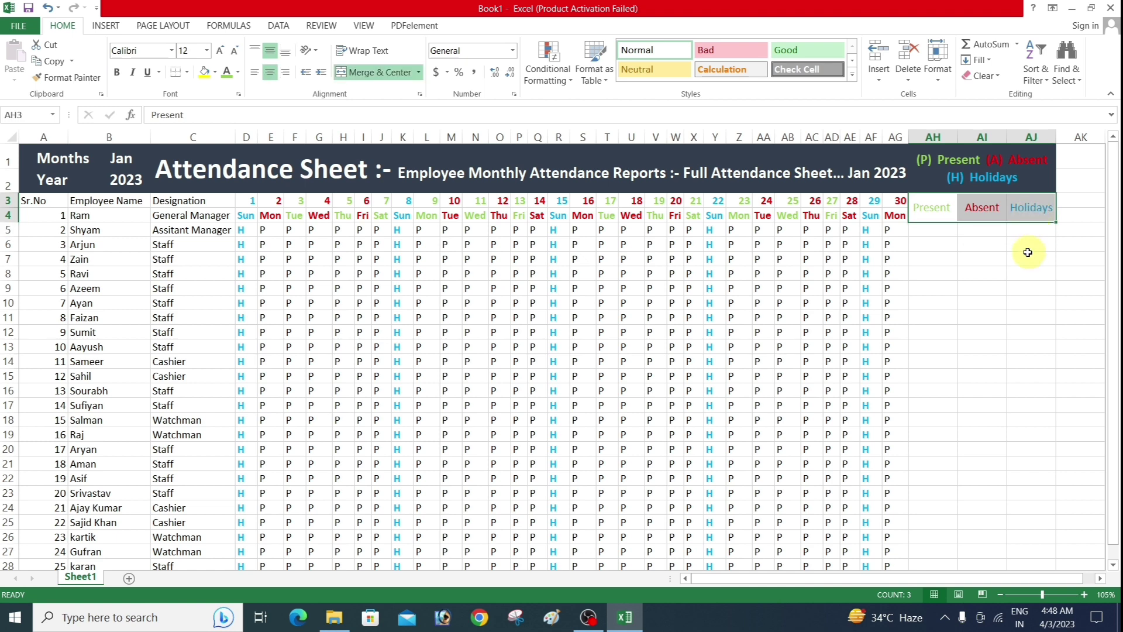
pyautogui.click(995, 288)
# Enter =COUNTIF(D5:AG5,"P") in AH5 to count the employee's present marks
pyautogui.scroll(-1, 939, 256)
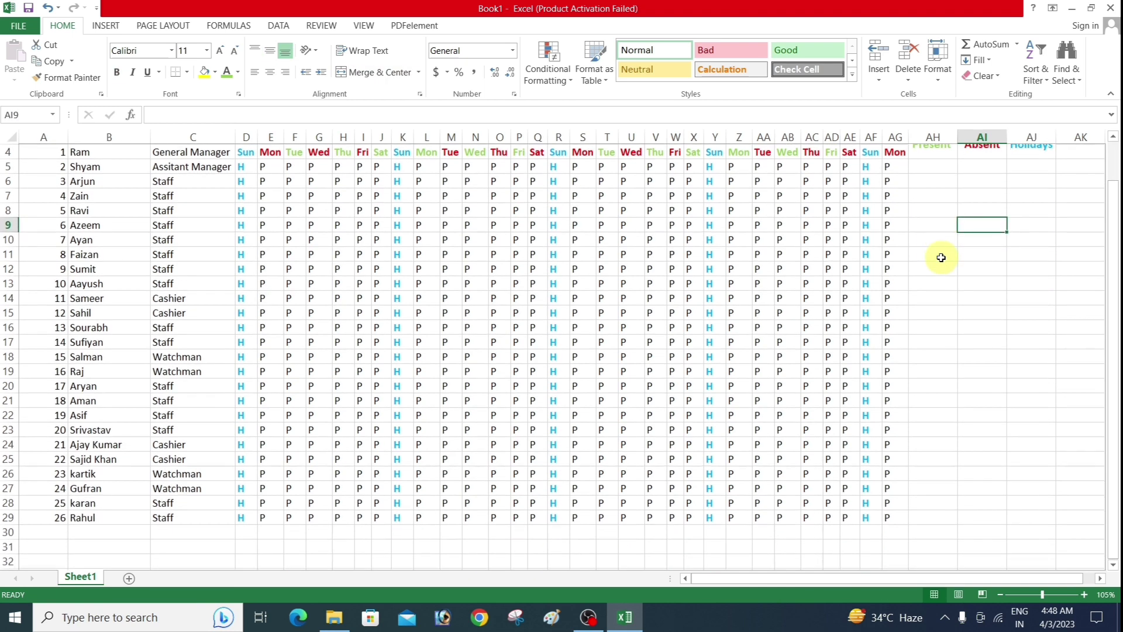
pyautogui.scroll(1, 942, 260)
pyautogui.click(939, 234)
pyautogui.scroll(-1, 939, 234)
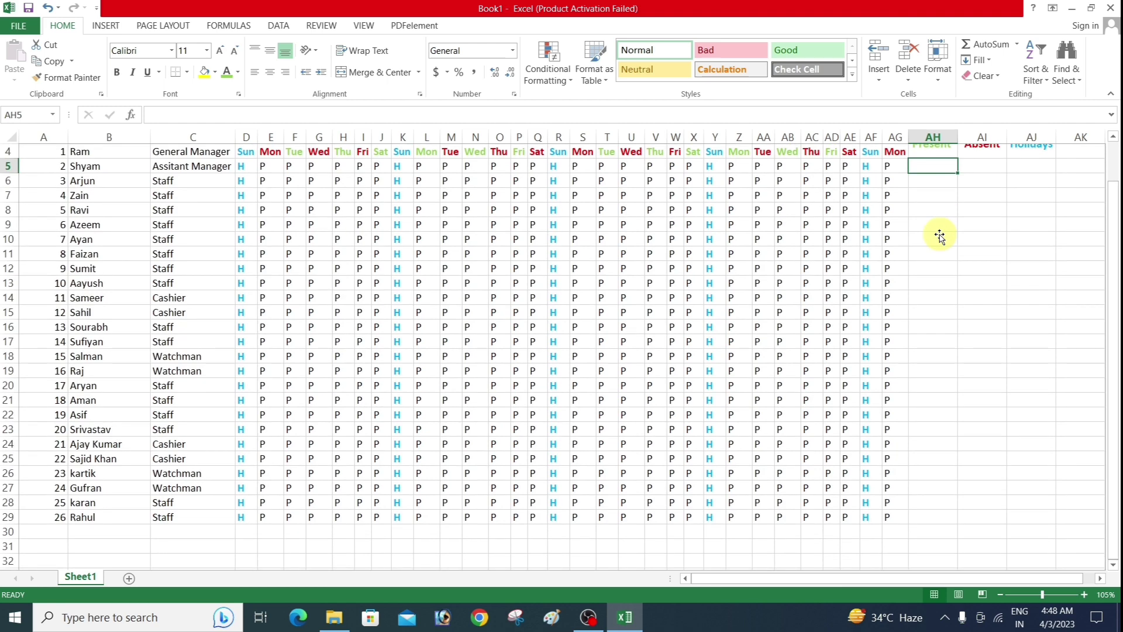
pyautogui.write('=')
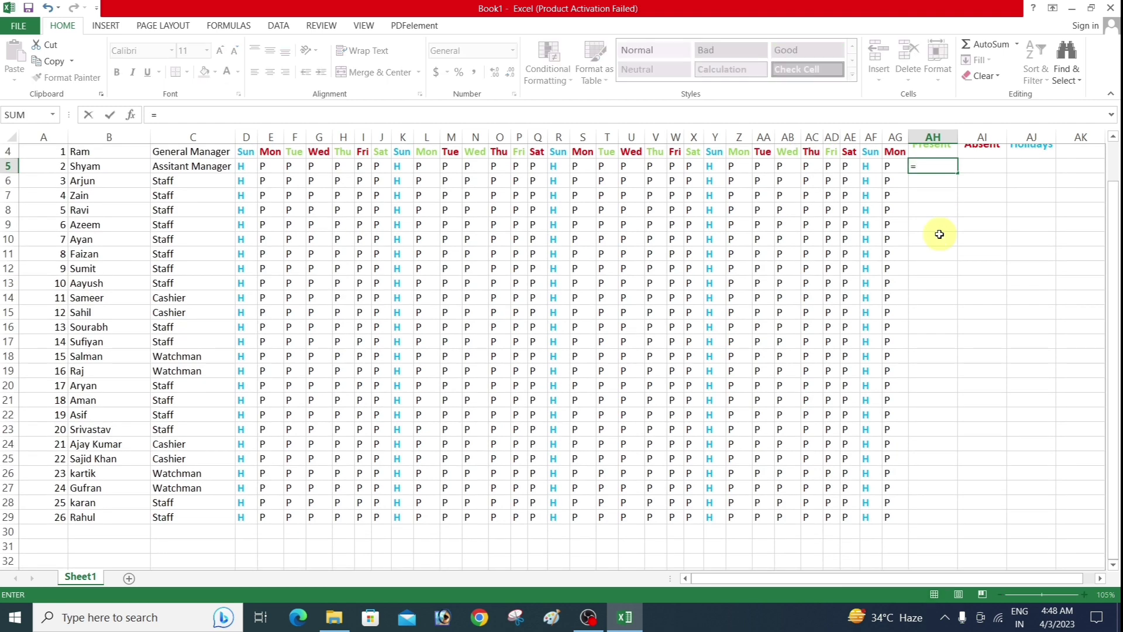
pyautogui.write('coun')
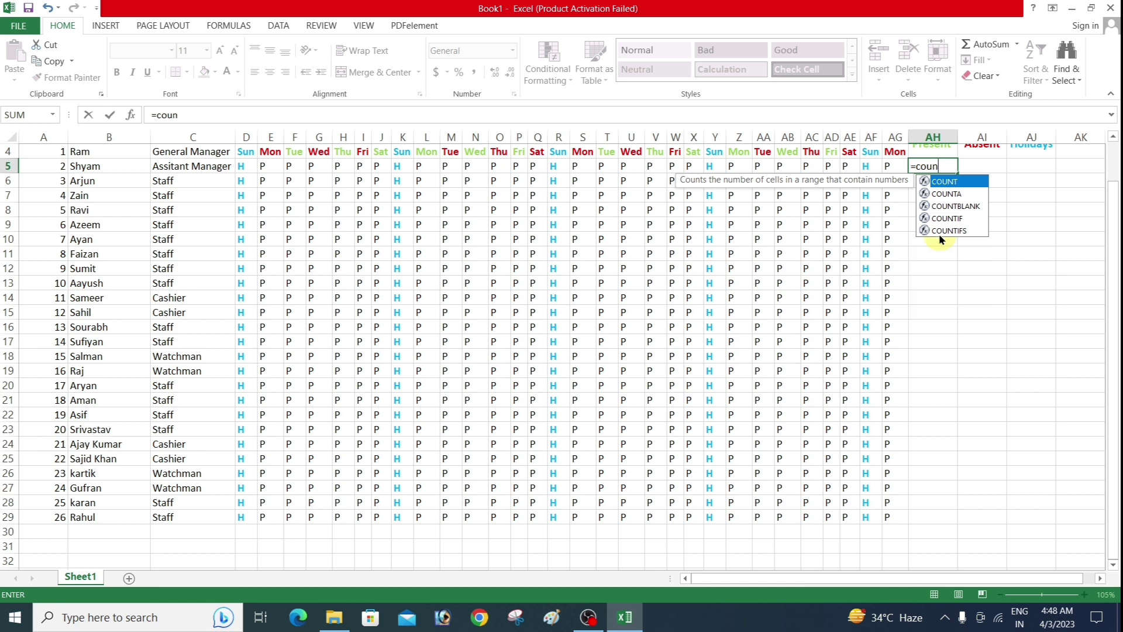
pyautogui.write('tif')
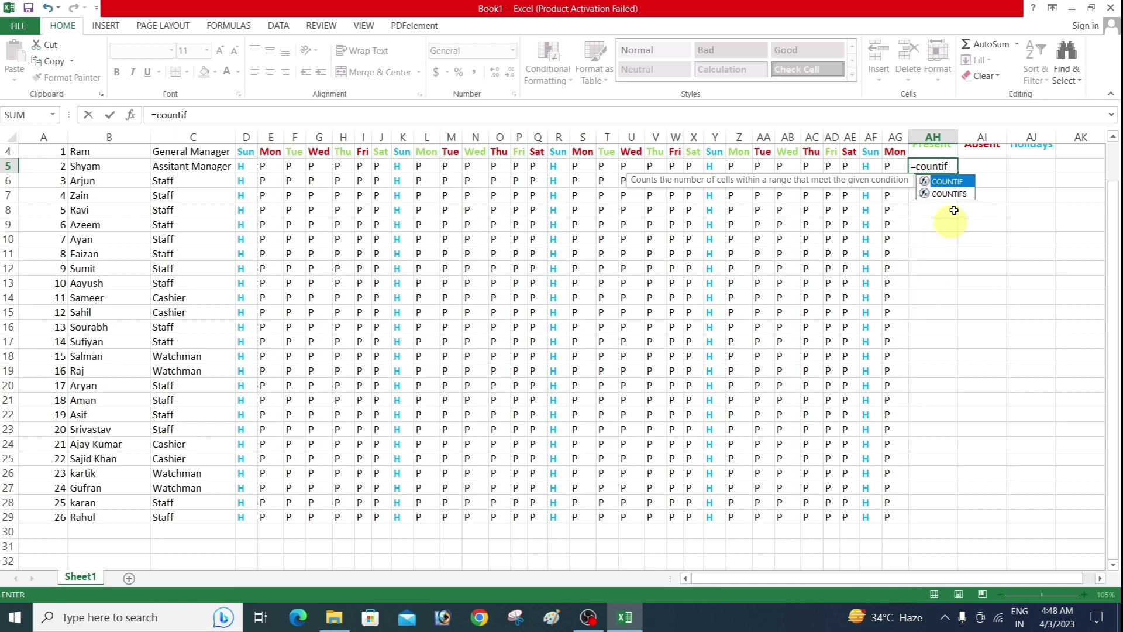
pyautogui.doubleClick(969, 187)
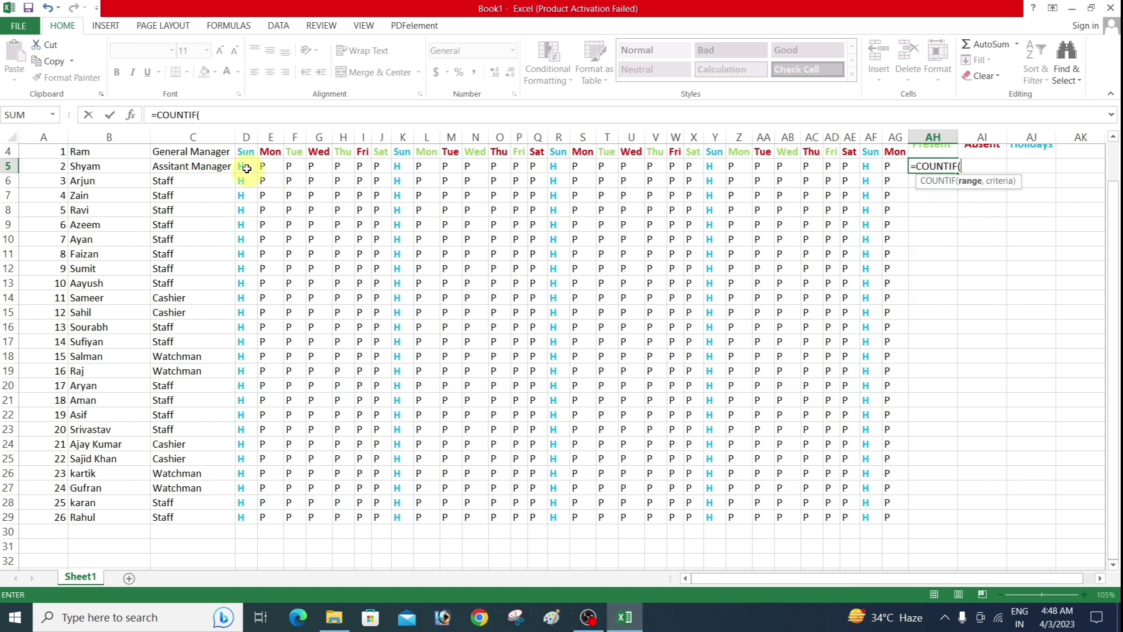
pyautogui.moveTo(246, 166)
pyautogui.mouseDown()
pyautogui.moveTo(871, 166)
pyautogui.moveTo(883, 230)
pyautogui.mouseUp()
pyautogui.scroll(1, 883, 243)
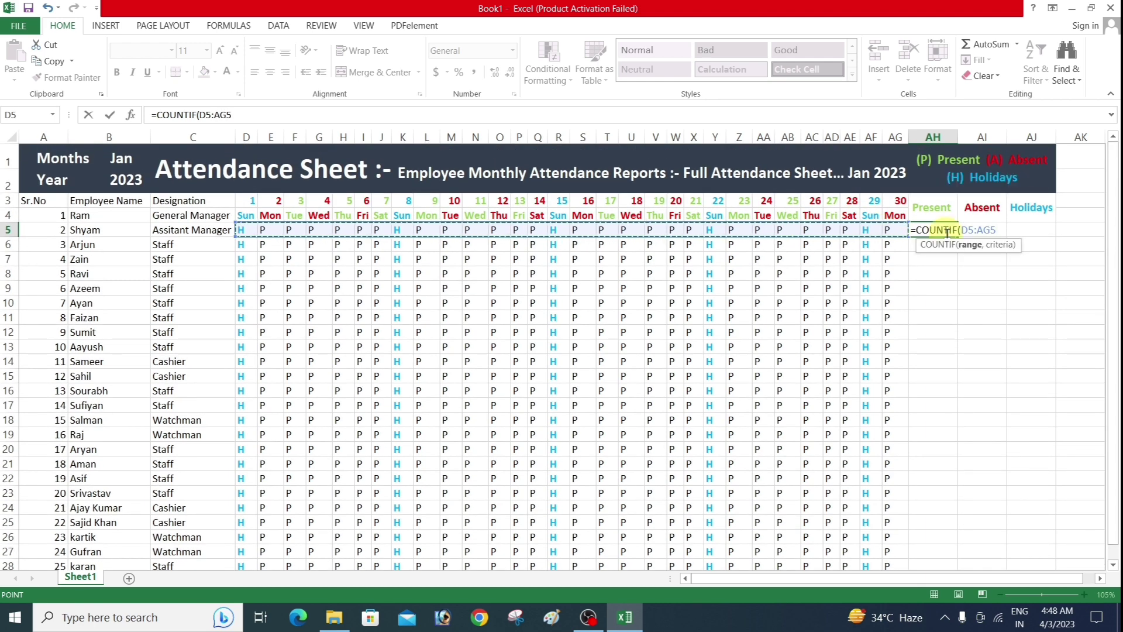
pyautogui.write(',"P')
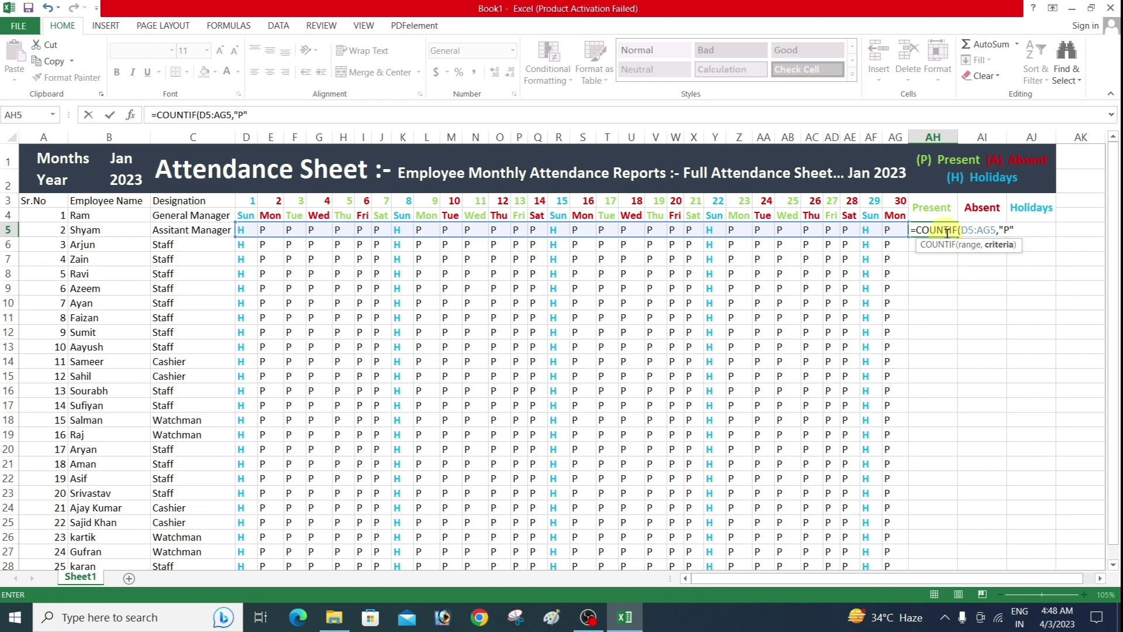
pyautogui.press('Return')
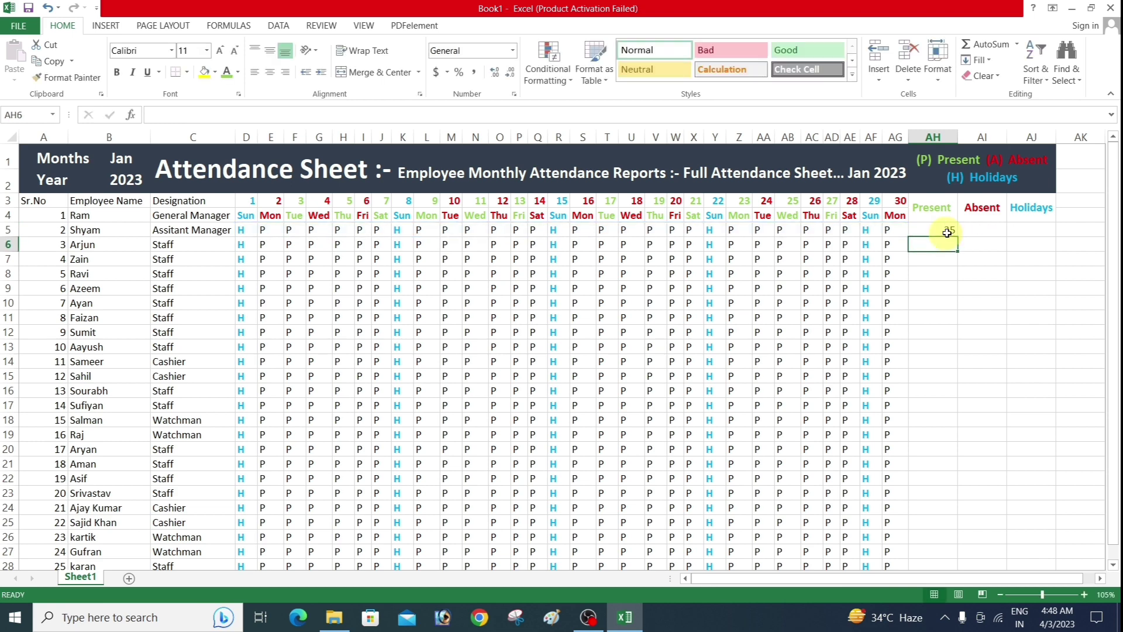
# Fill the Present formula down to AH29 so every employee shows 25
pyautogui.click(936, 230)
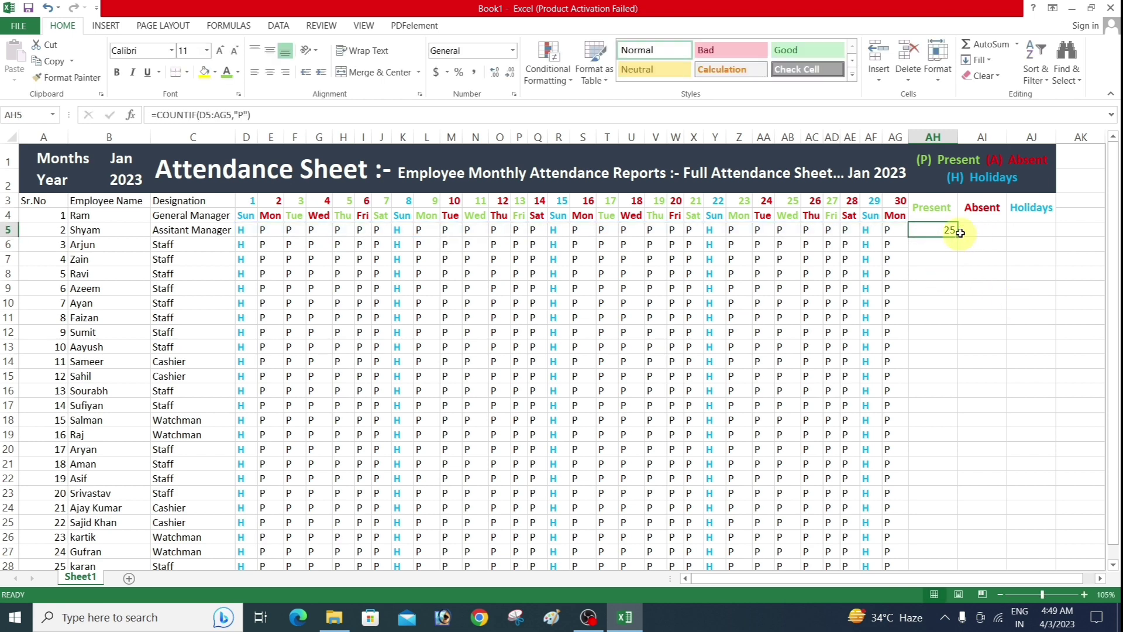
pyautogui.moveTo(959, 237); pyautogui.dragTo(938, 535)
pyautogui.scroll(2, 1018, 436)
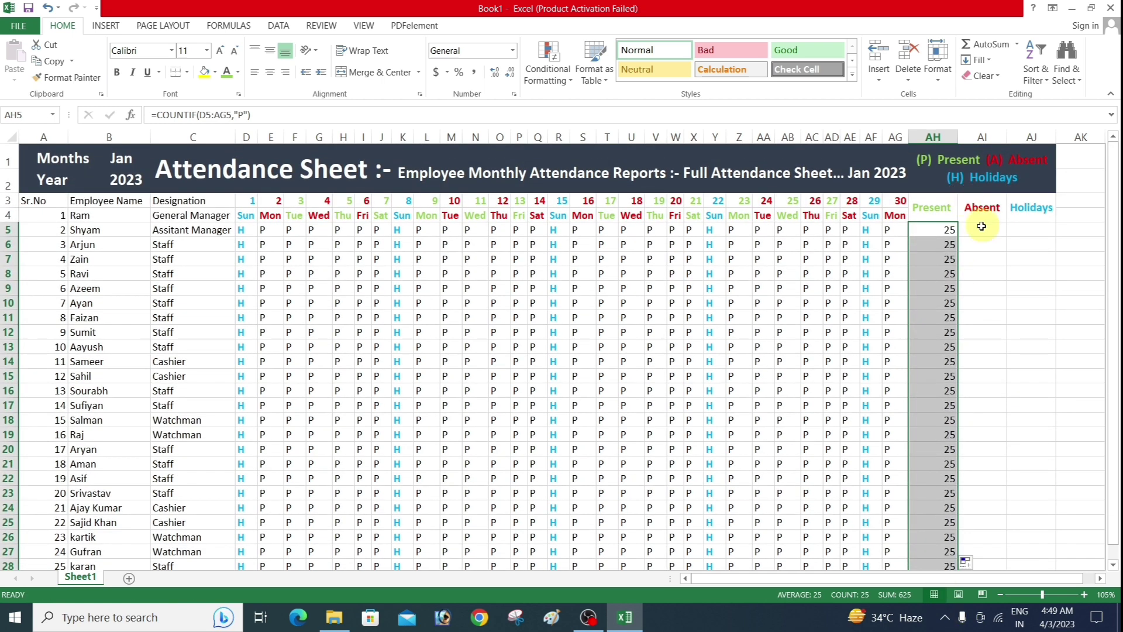
pyautogui.click(984, 230)
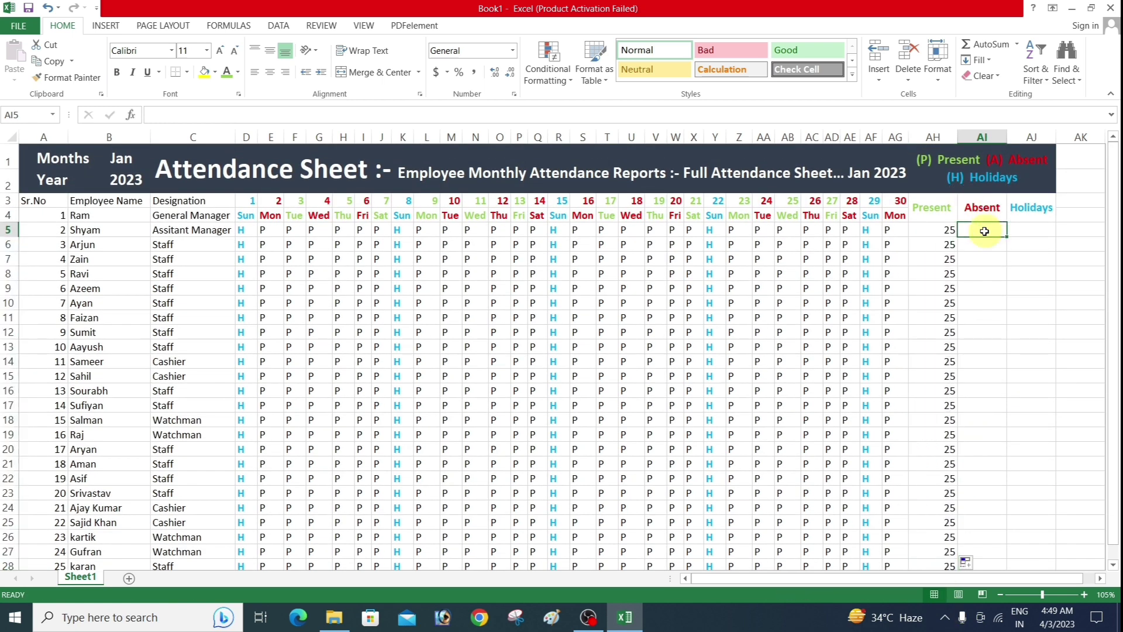
# Enter =COUNTIF(D5:AG5,"A") in AI5 and fill it down to AI29, showing 0
pyautogui.write('=cou')
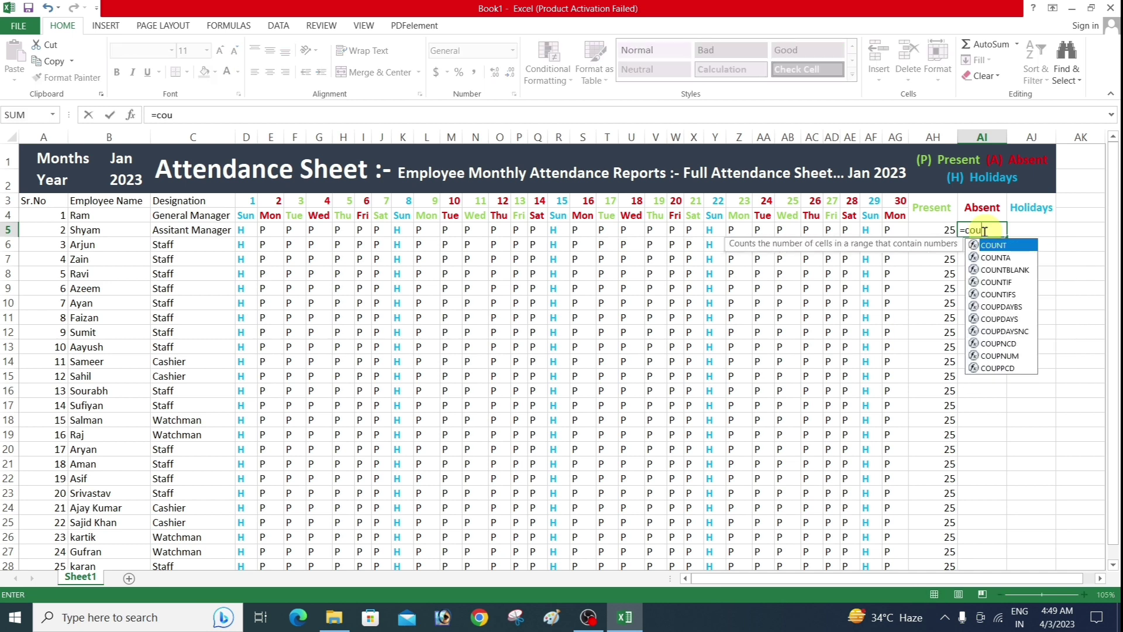
pyautogui.write('ntif')
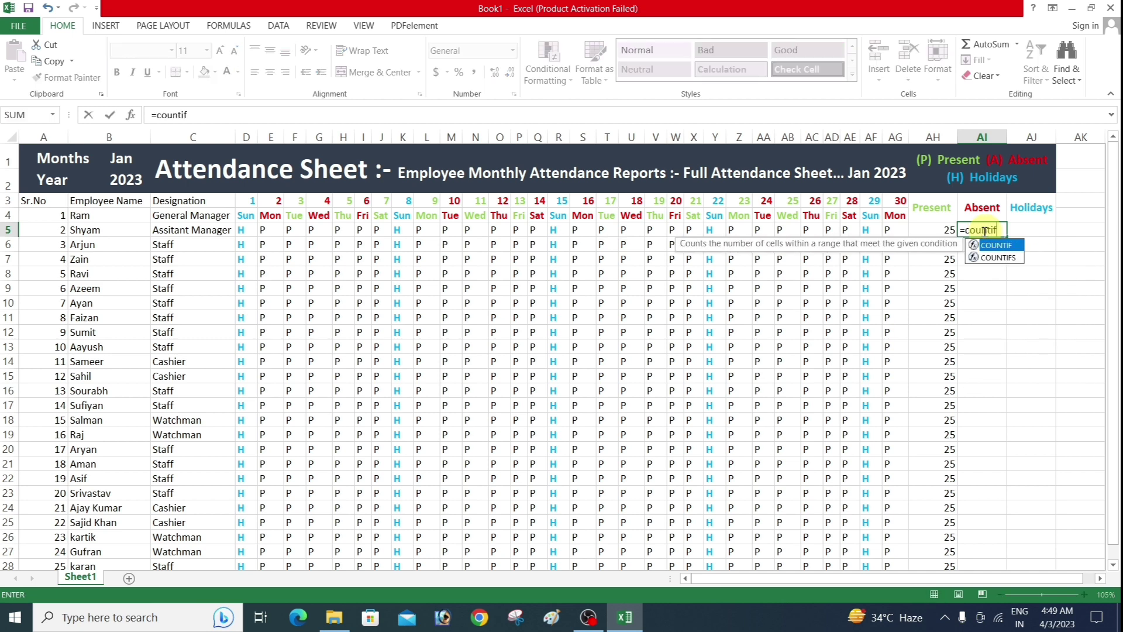
pyautogui.doubleClick(1002, 248)
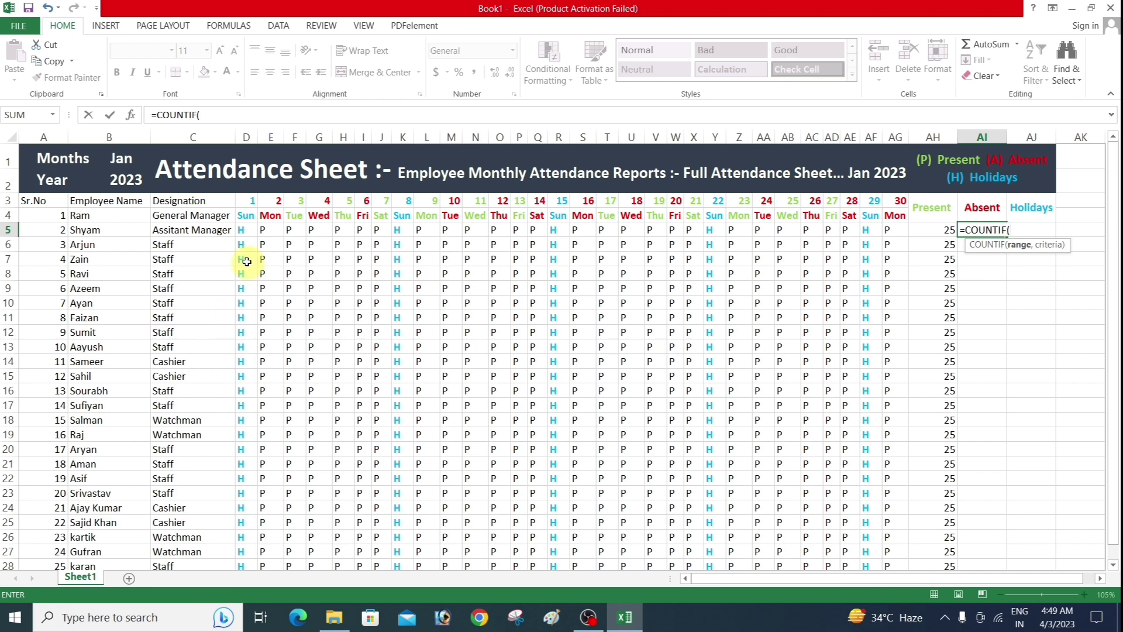
pyautogui.moveTo(245, 230); pyautogui.dragTo(893, 233)
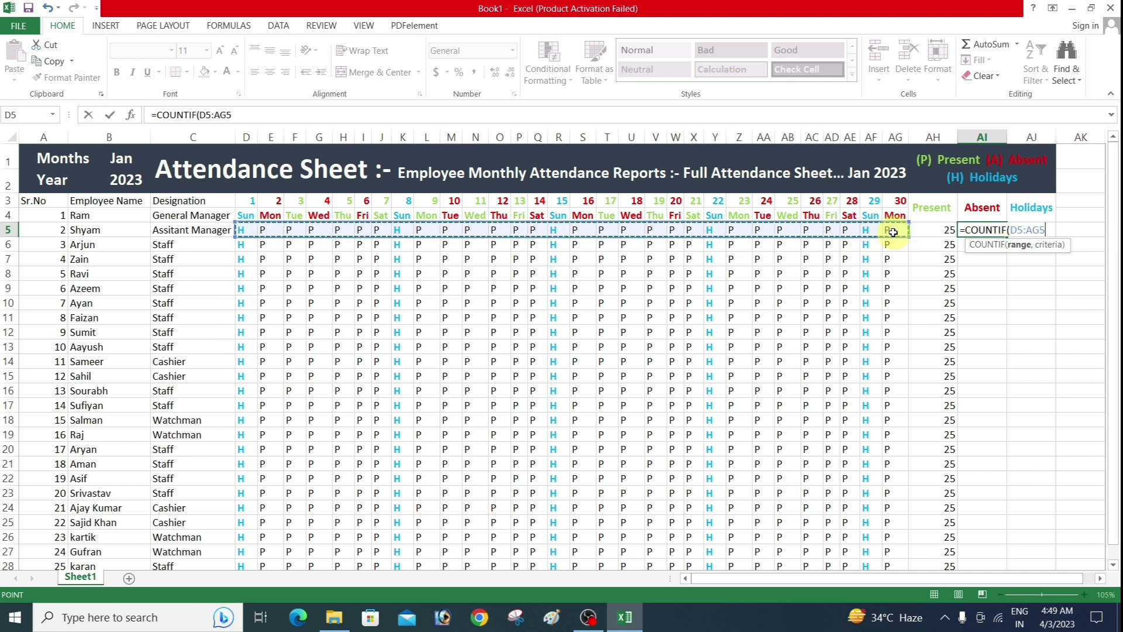
pyautogui.write(',"A')
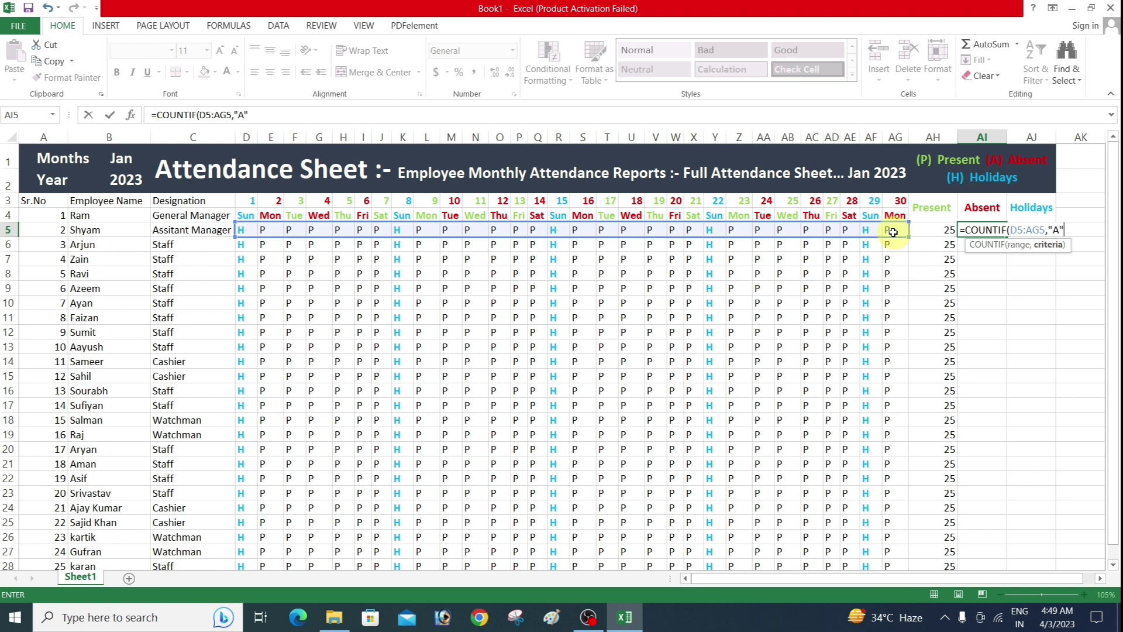
pyautogui.press('Return')
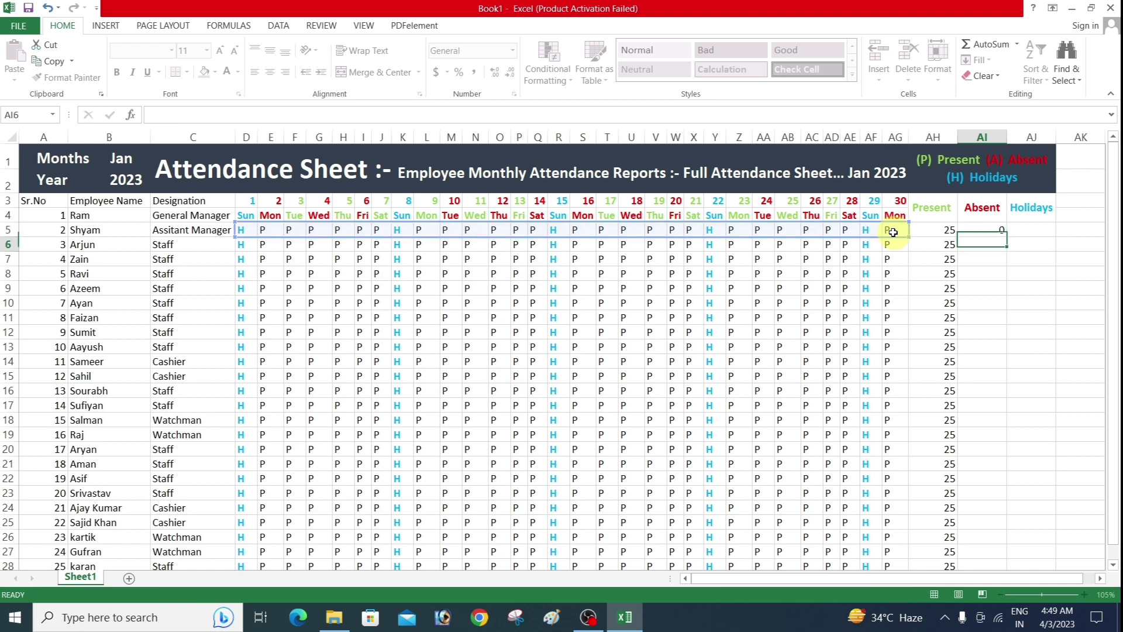
pyautogui.click(1003, 230)
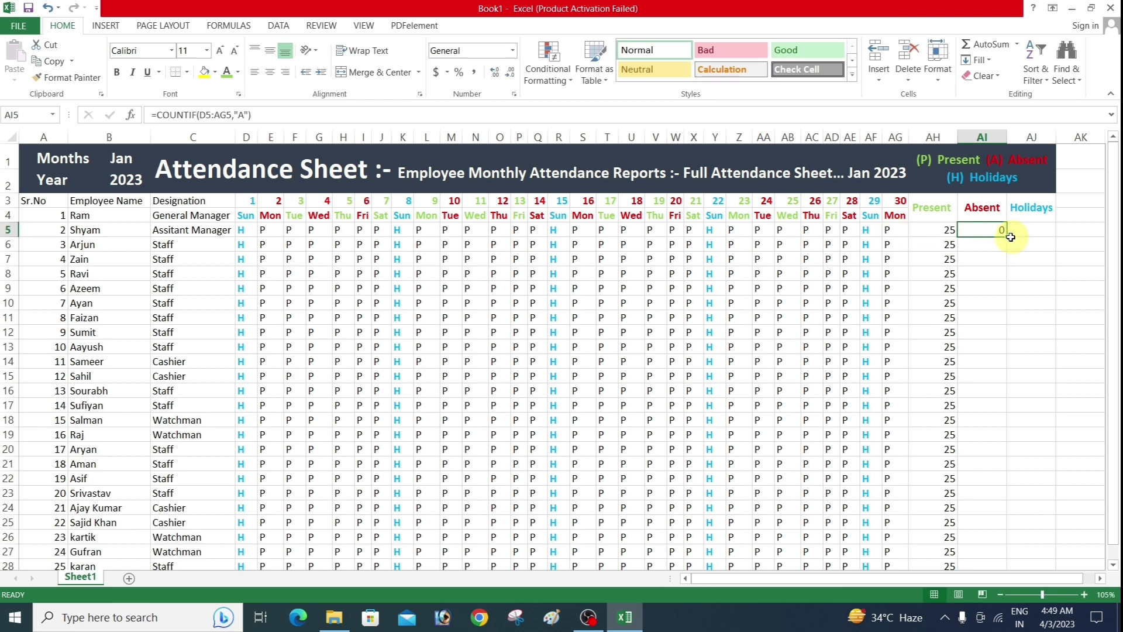
pyautogui.moveTo(1006, 237); pyautogui.dragTo(995, 534)
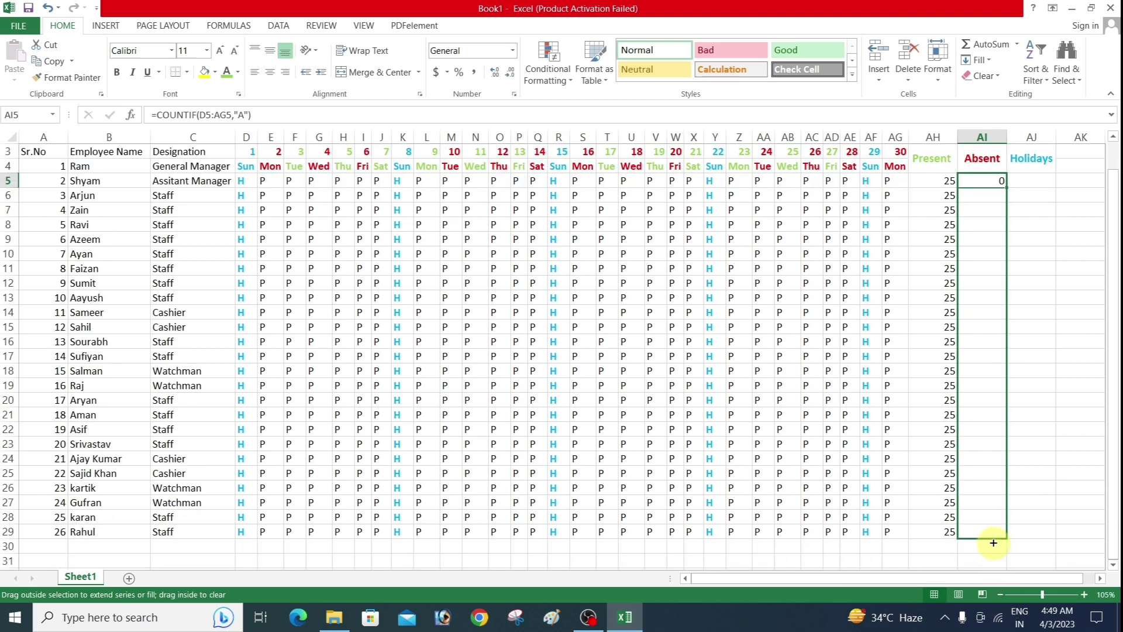
pyautogui.scroll(1, 995, 351)
# Enter =COUNTIF(D5:AG5,"H") in AJ5 to count the employee's holiday marks
pyautogui.click(1035, 230)
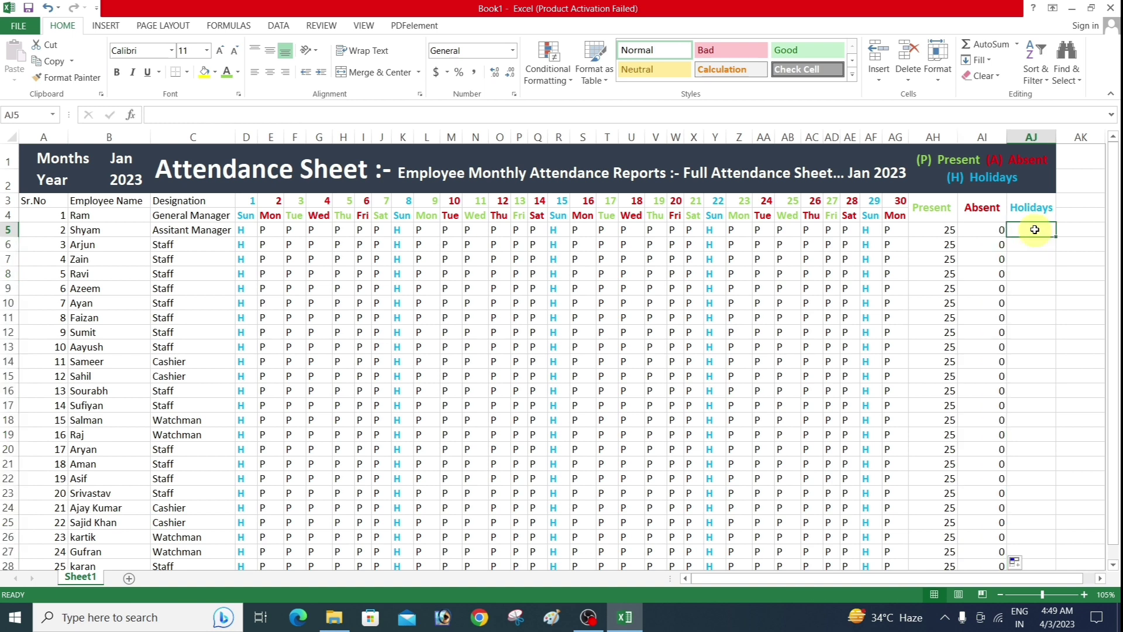
pyautogui.write('=')
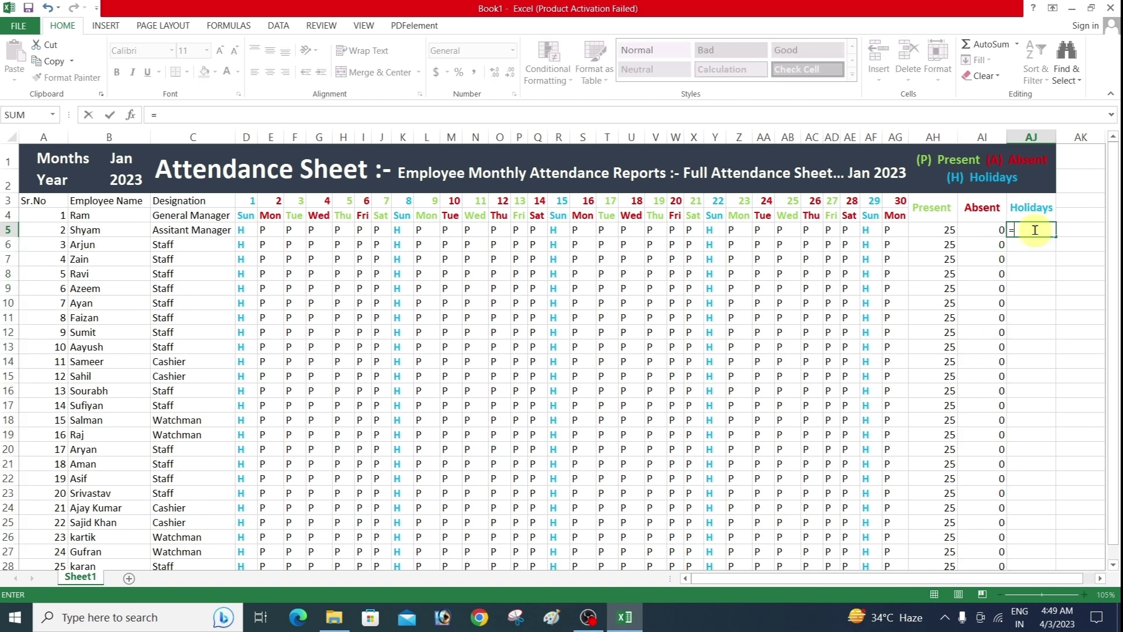
pyautogui.write('count')
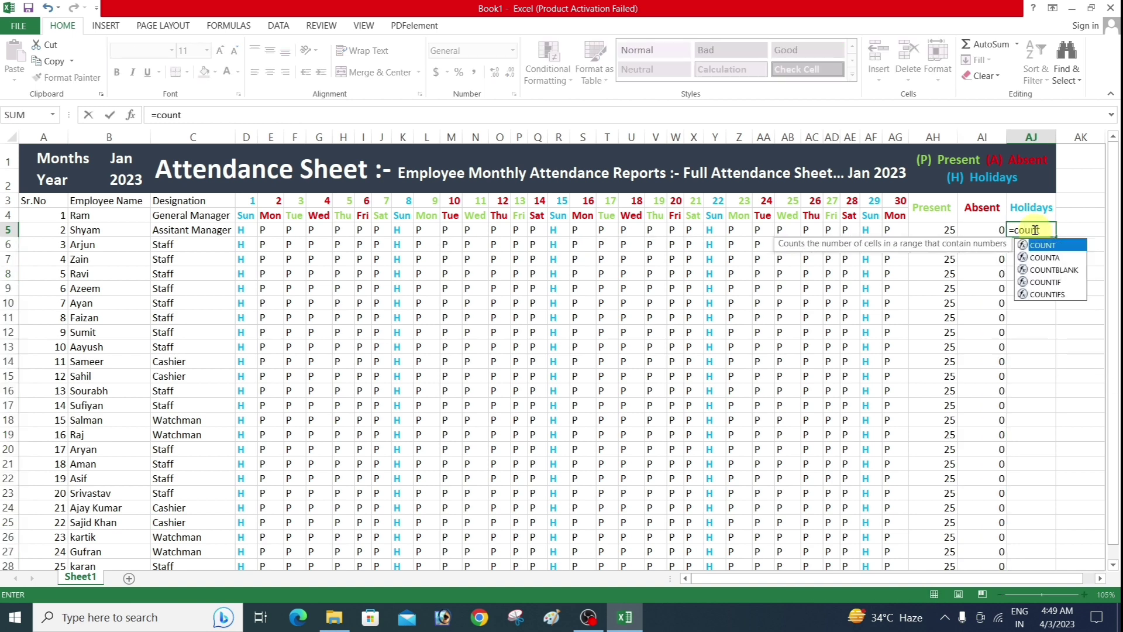
pyautogui.write('if')
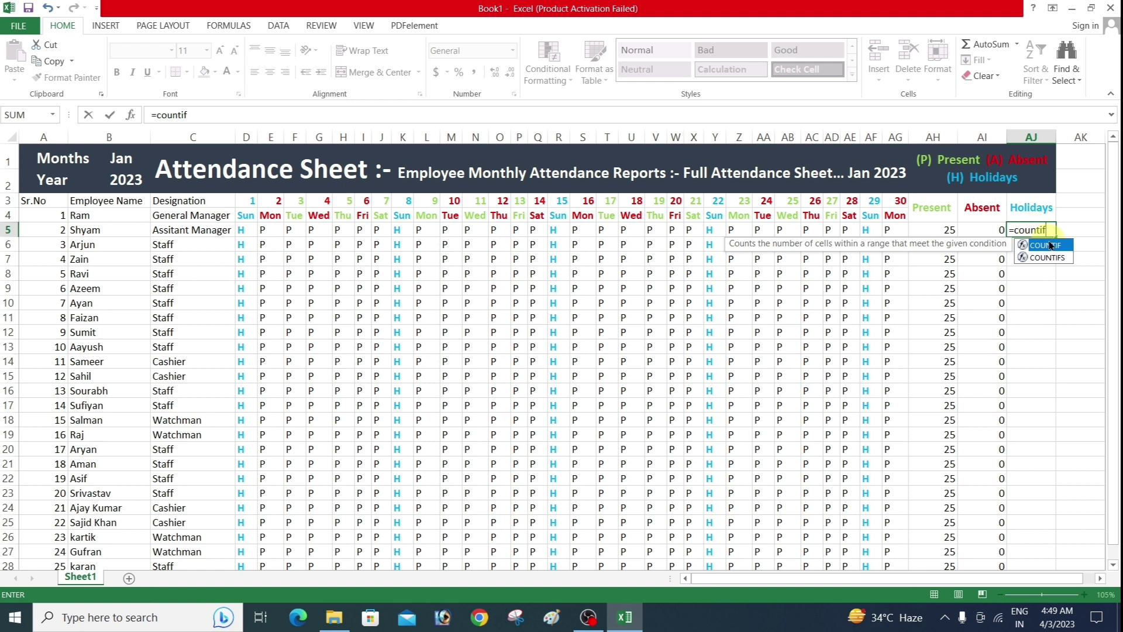
pyautogui.doubleClick(1048, 246)
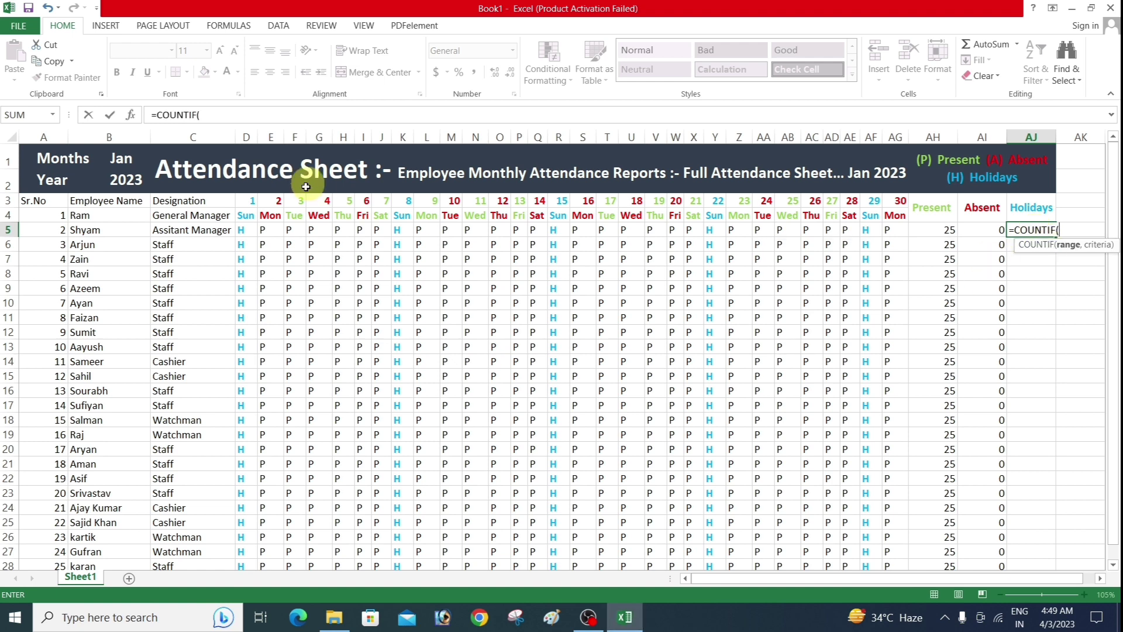
pyautogui.moveTo(242, 230); pyautogui.dragTo(899, 228)
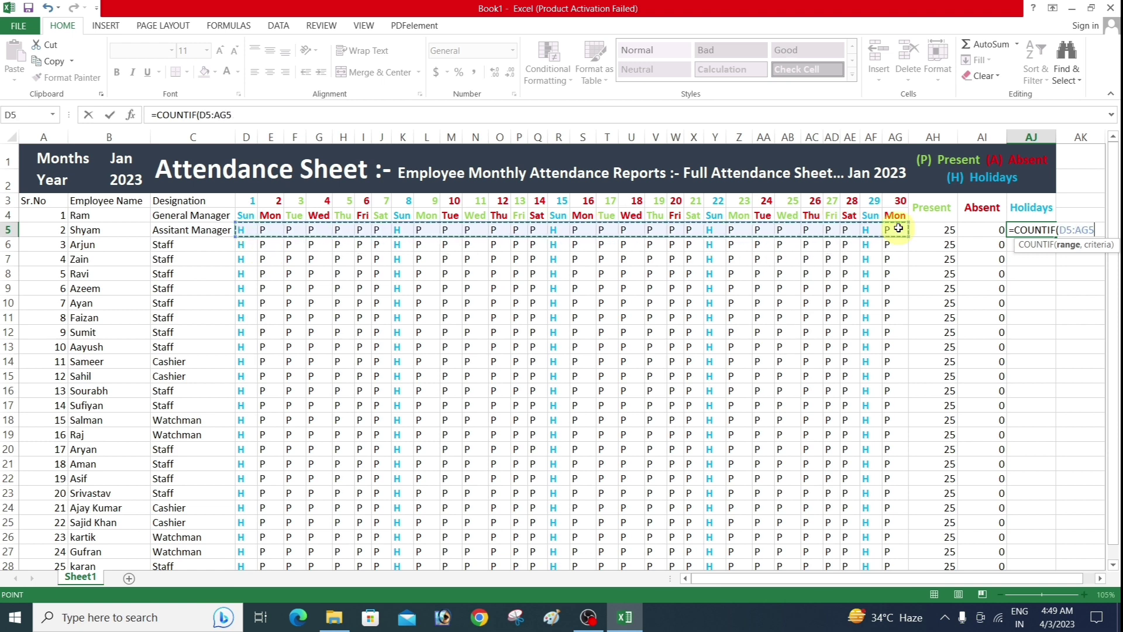
pyautogui.write(',"')
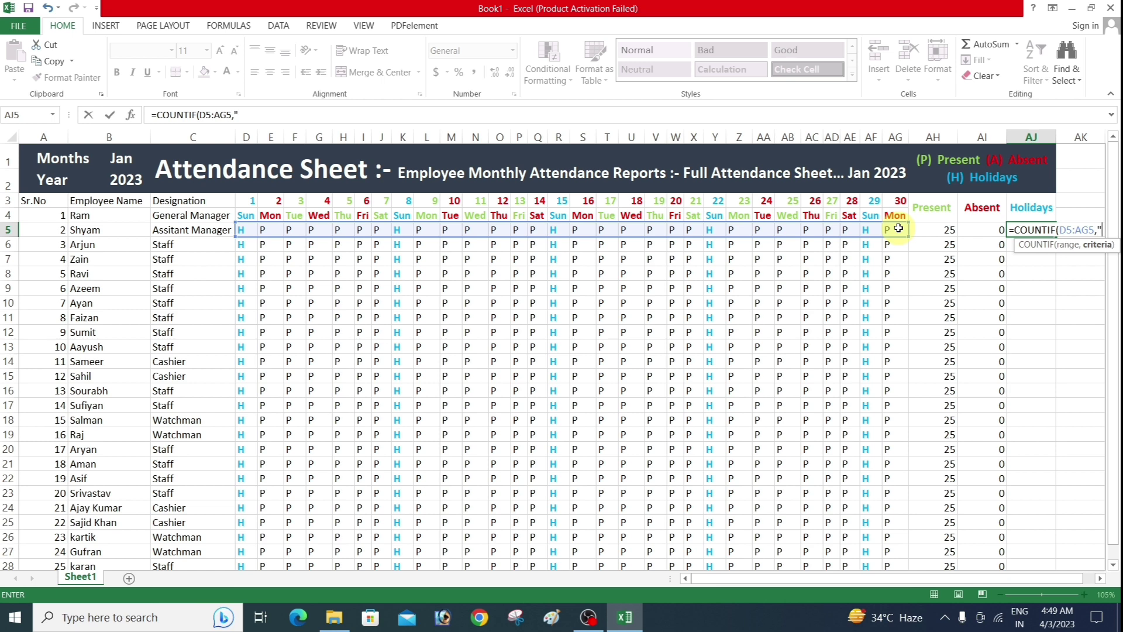
pyautogui.write('H')
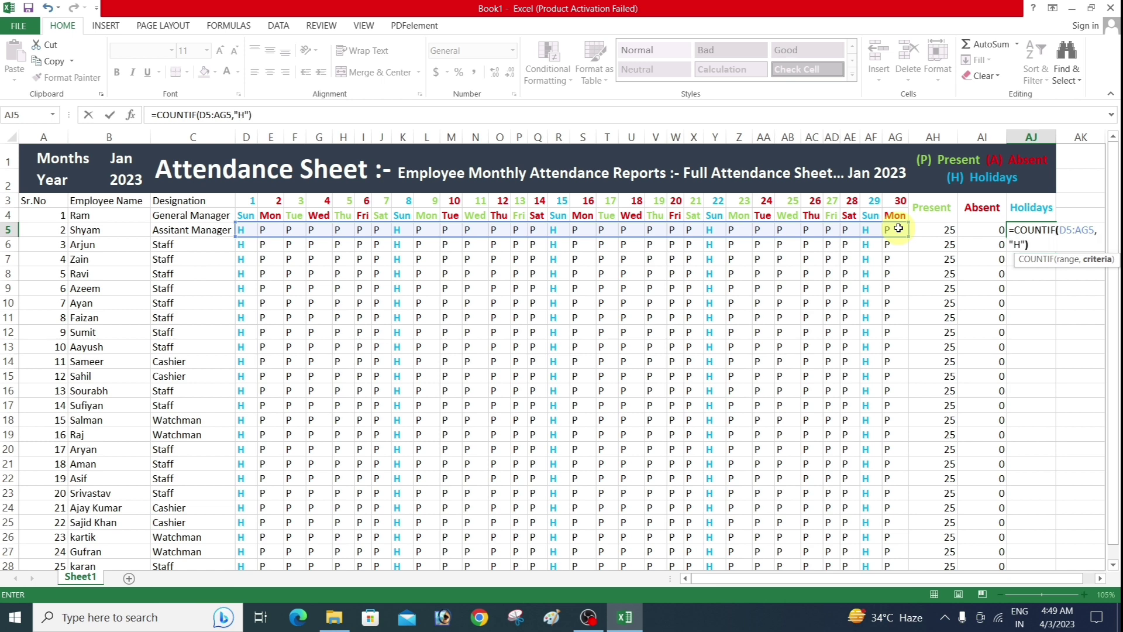
pyautogui.press('Return')
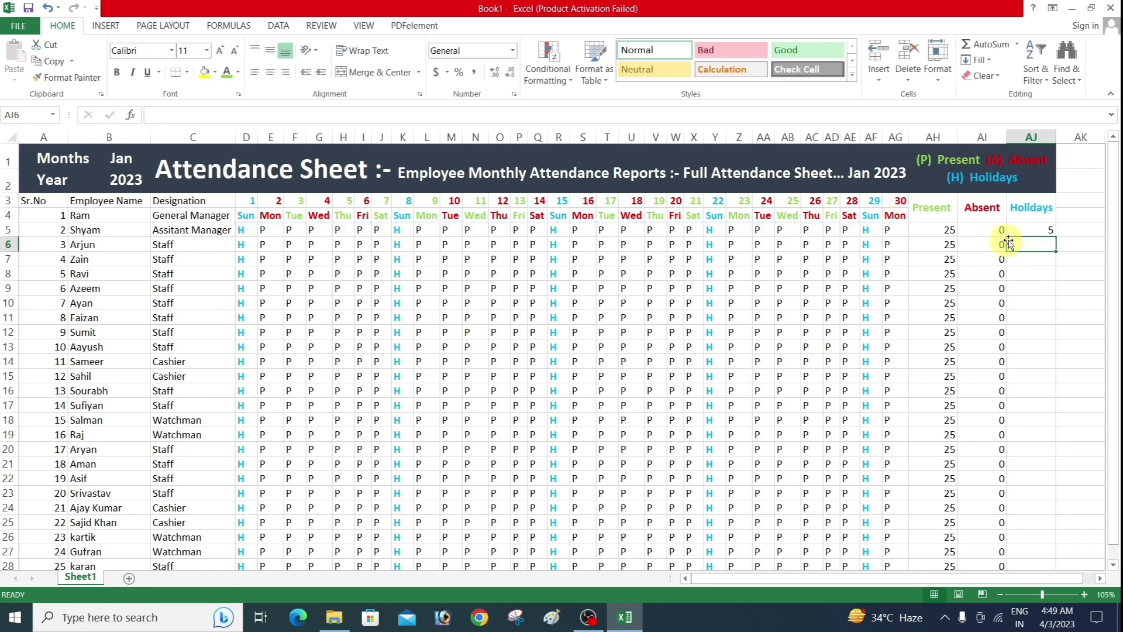
# Fill the Holidays formula down for every employee so each shows 5
pyautogui.press('Up')
pyautogui.moveTo(1056, 234)
pyautogui.mouseDown()
pyautogui.moveTo(1053, 584)
pyautogui.moveTo(1053, 537)
pyautogui.mouseUp()
pyautogui.click(1088, 488)
pyautogui.scroll(1, 1075, 474)
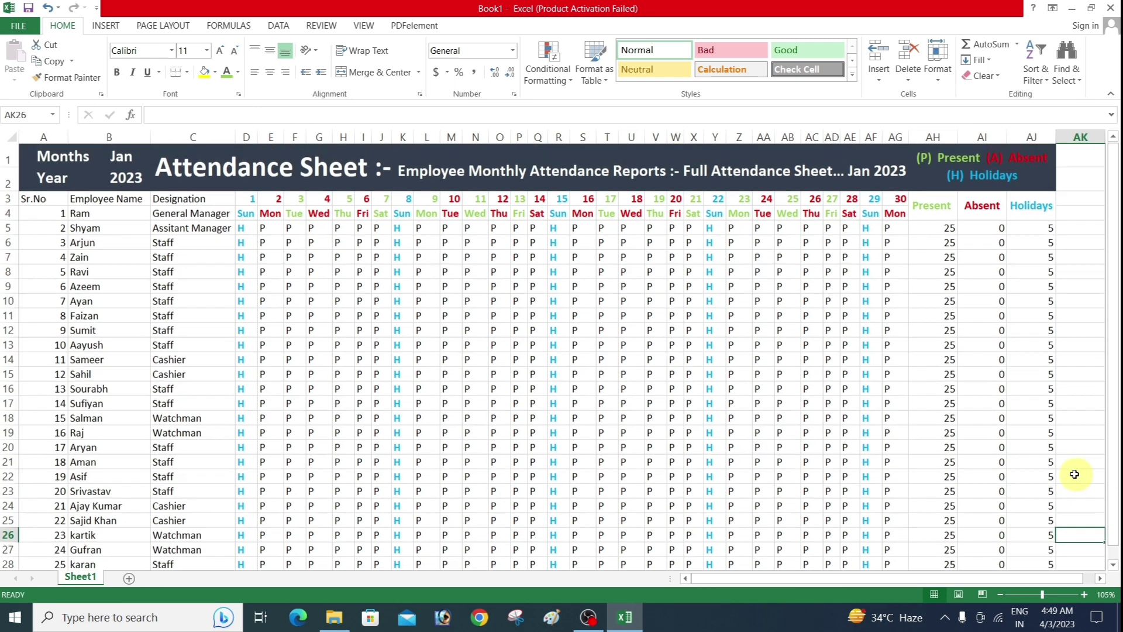
pyautogui.moveTo(52, 158)
pyautogui.mouseDown()
pyautogui.moveTo(329, 436)
pyautogui.moveTo(970, 535)
pyautogui.mouseUp()
# Apply All Borders to the whole attendance table, including the three total columns
pyautogui.scroll(1, 960, 501)
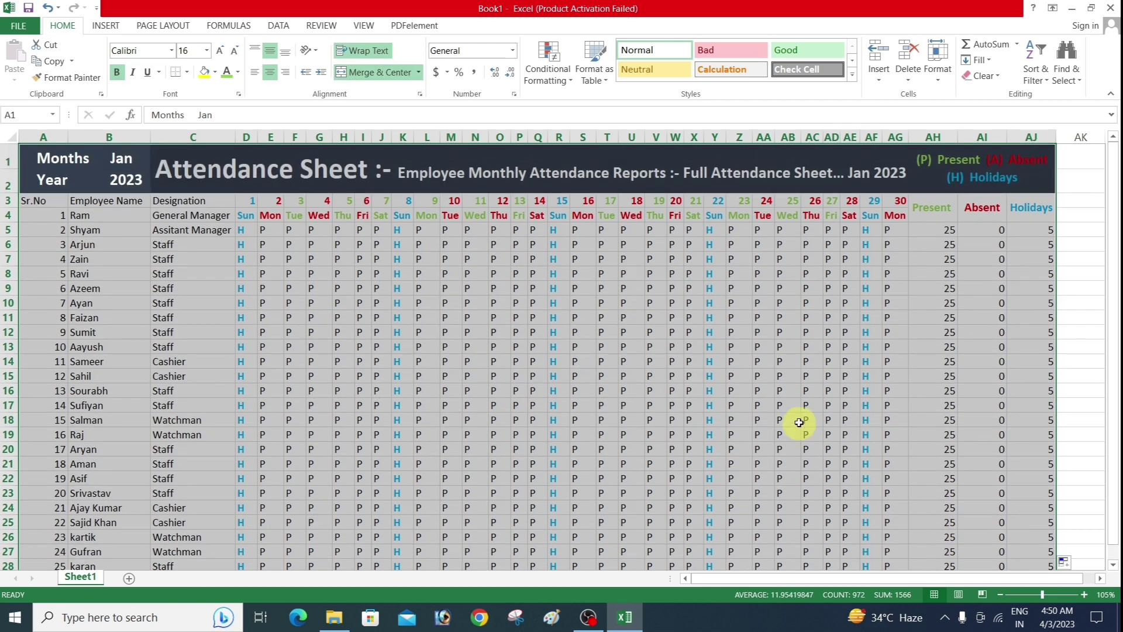
pyautogui.press('alt')
pyautogui.press('h')
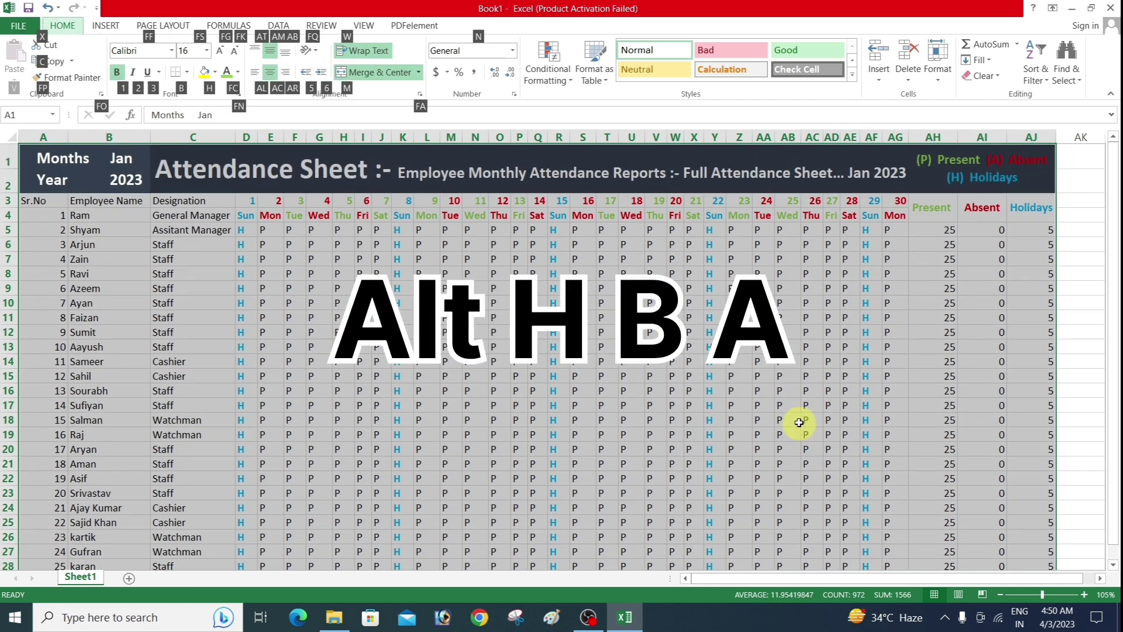
pyautogui.press('b')
pyautogui.press('a')
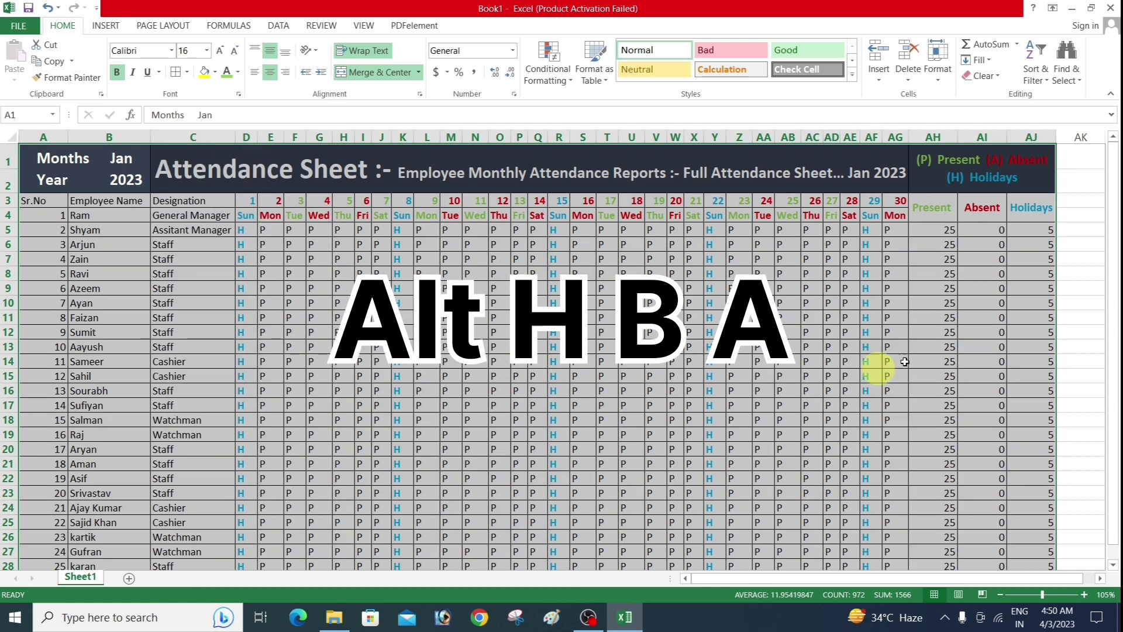
pyautogui.click(1081, 361)
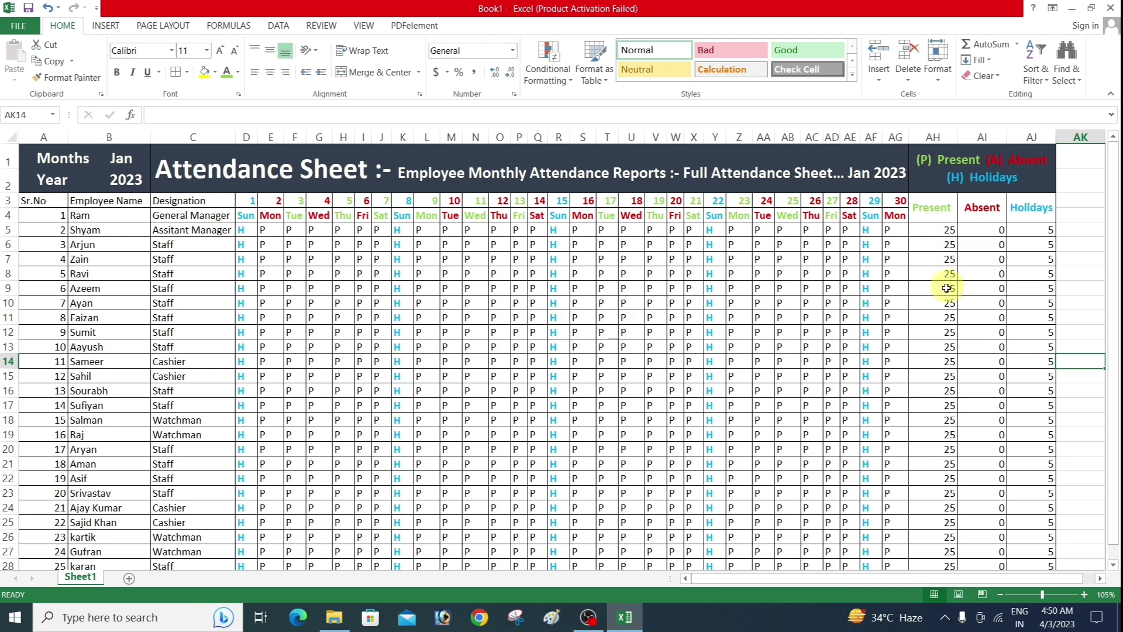
pyautogui.scroll(-1, 972, 260)
pyautogui.scroll(1, 996, 233)
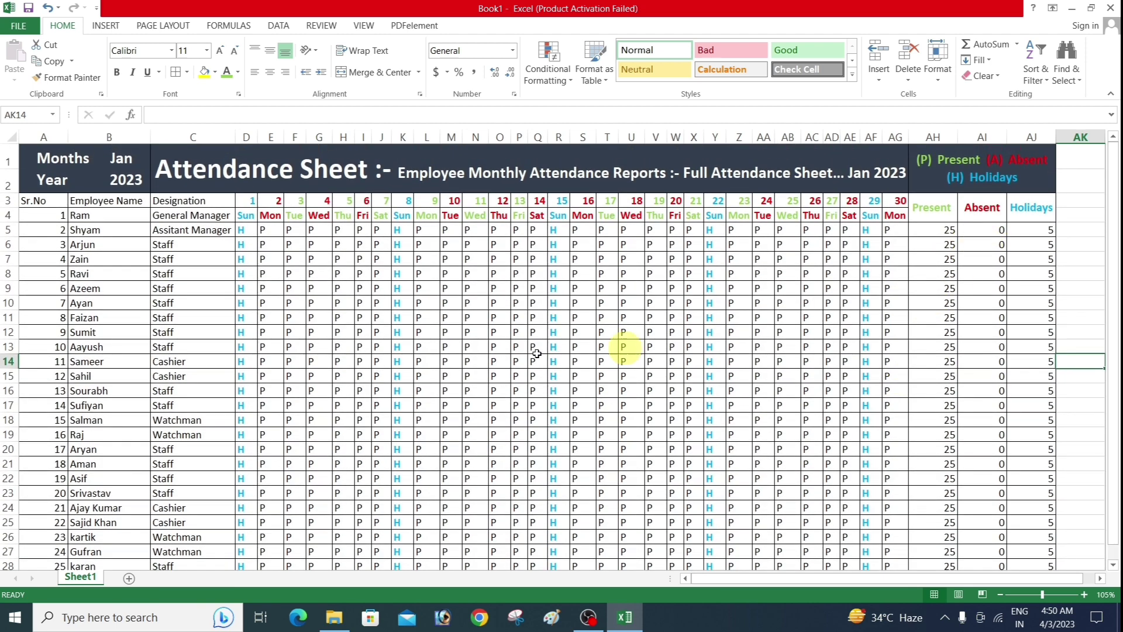
# Change E5 and F5 to A so row 5 totals read Present 23, Absent 2
pyautogui.click(266, 230)
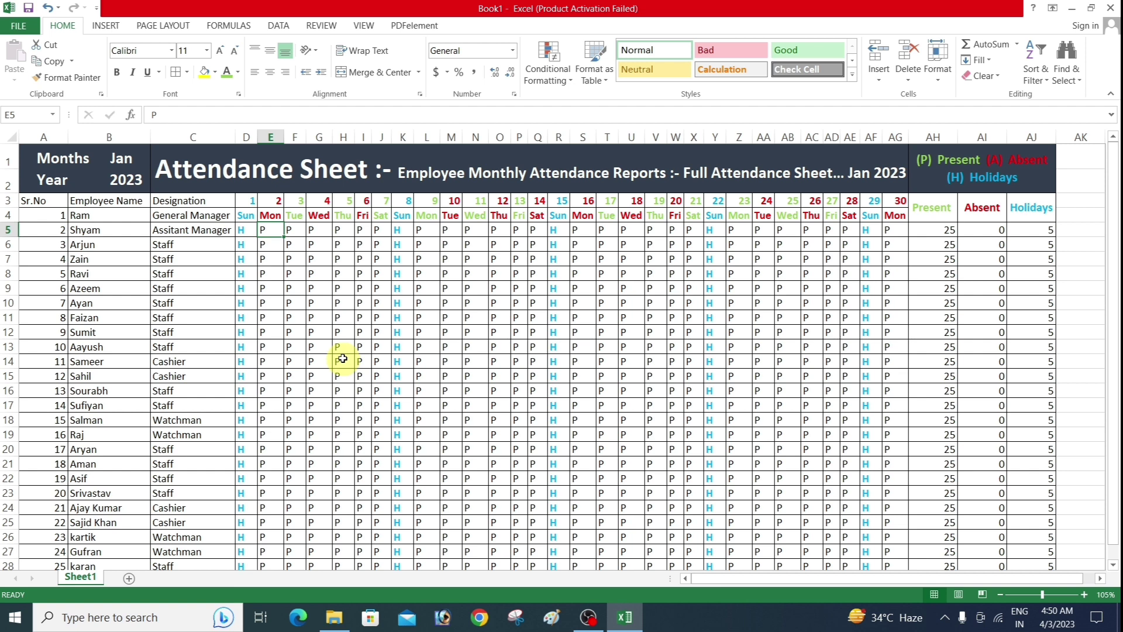
pyautogui.press('BackSpace')
pyautogui.write('A')
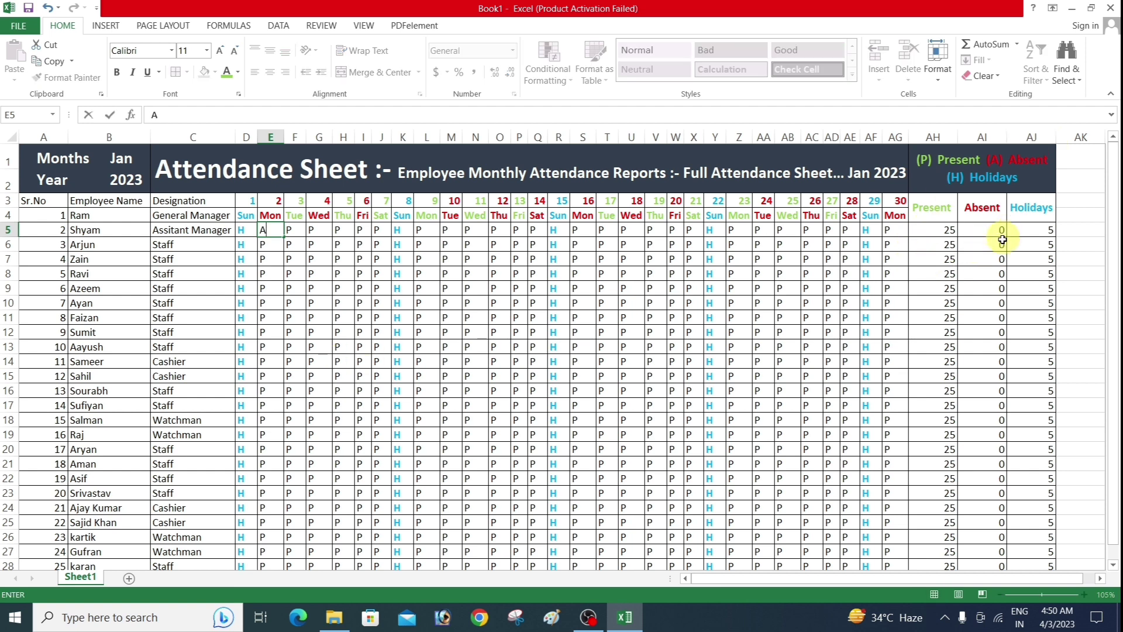
pyautogui.press('Return')
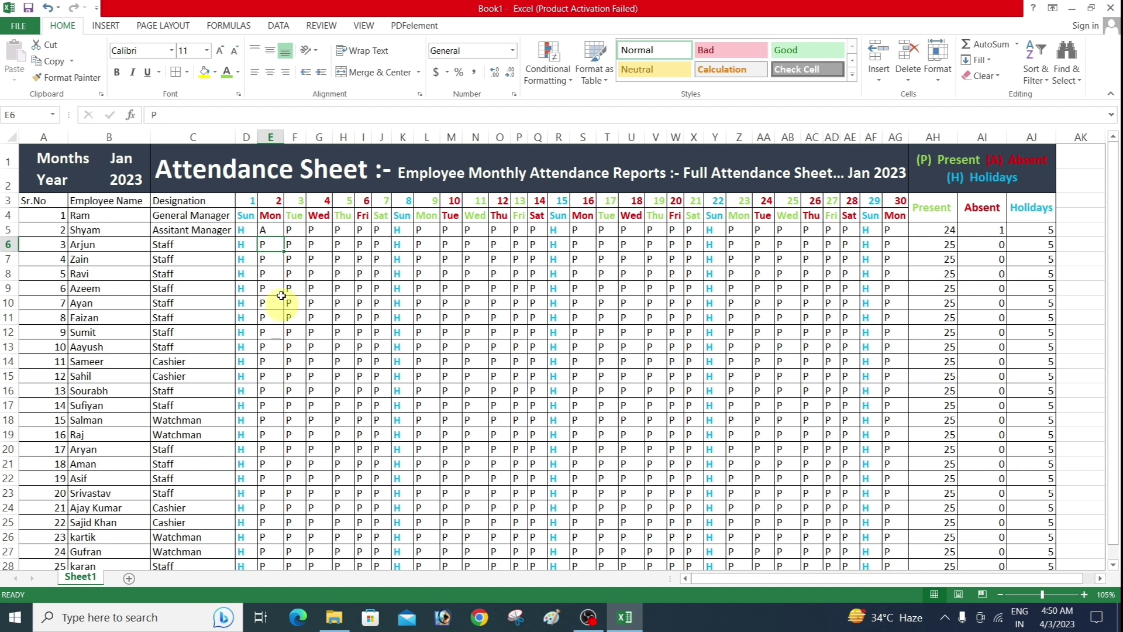
pyautogui.click(297, 231)
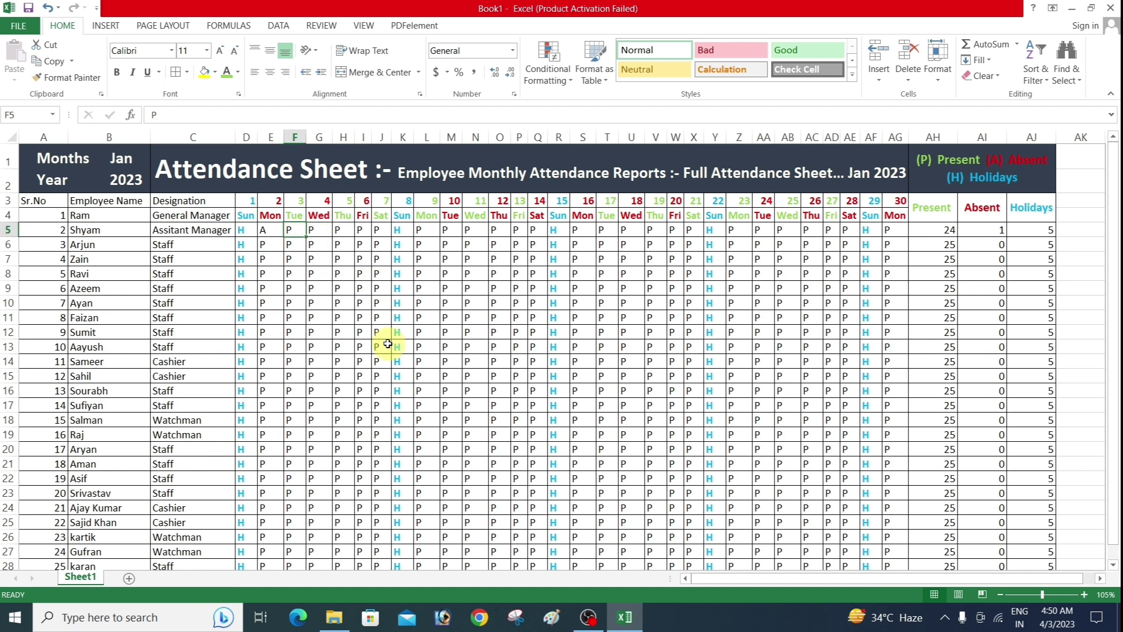
pyautogui.press('BackSpace')
pyautogui.write('A')
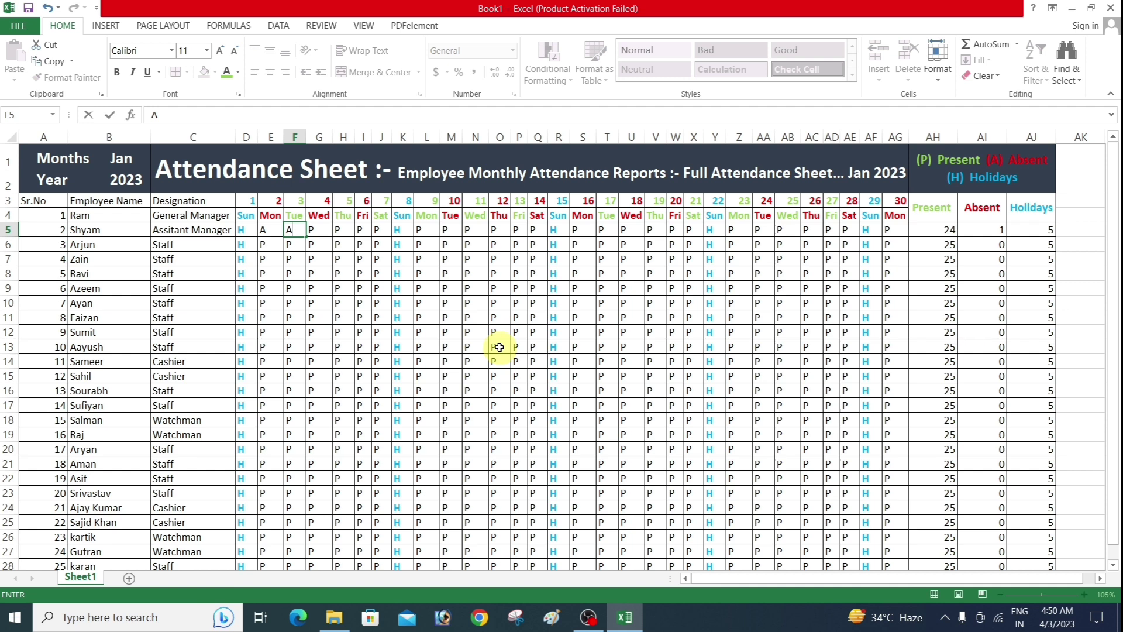
pyautogui.press('Return')
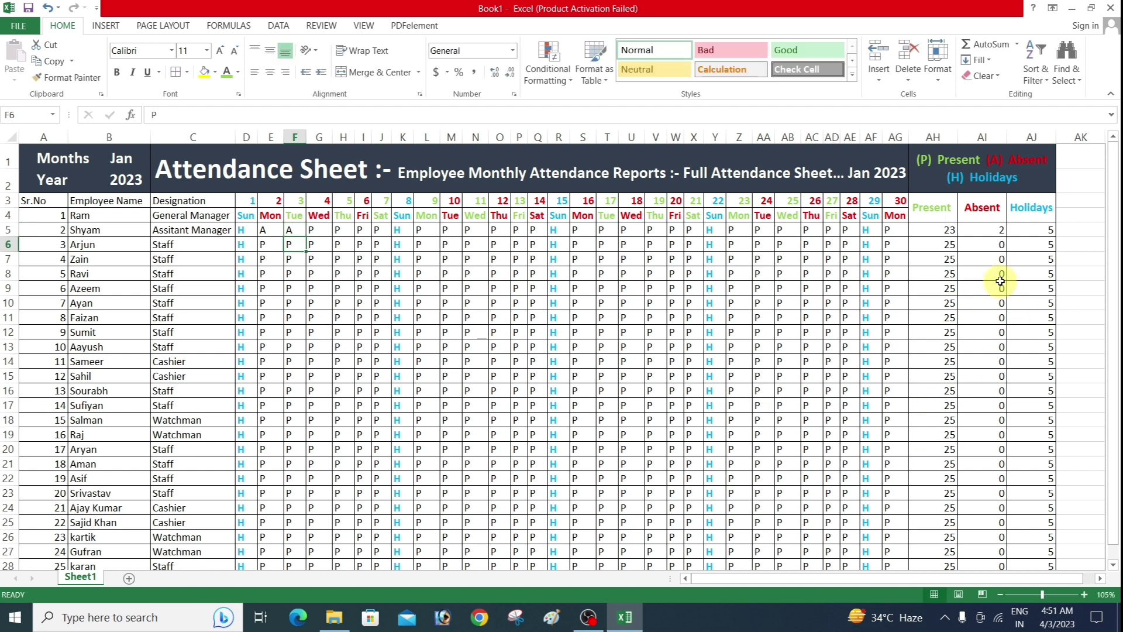
pyautogui.scroll(-1, 727, 363)
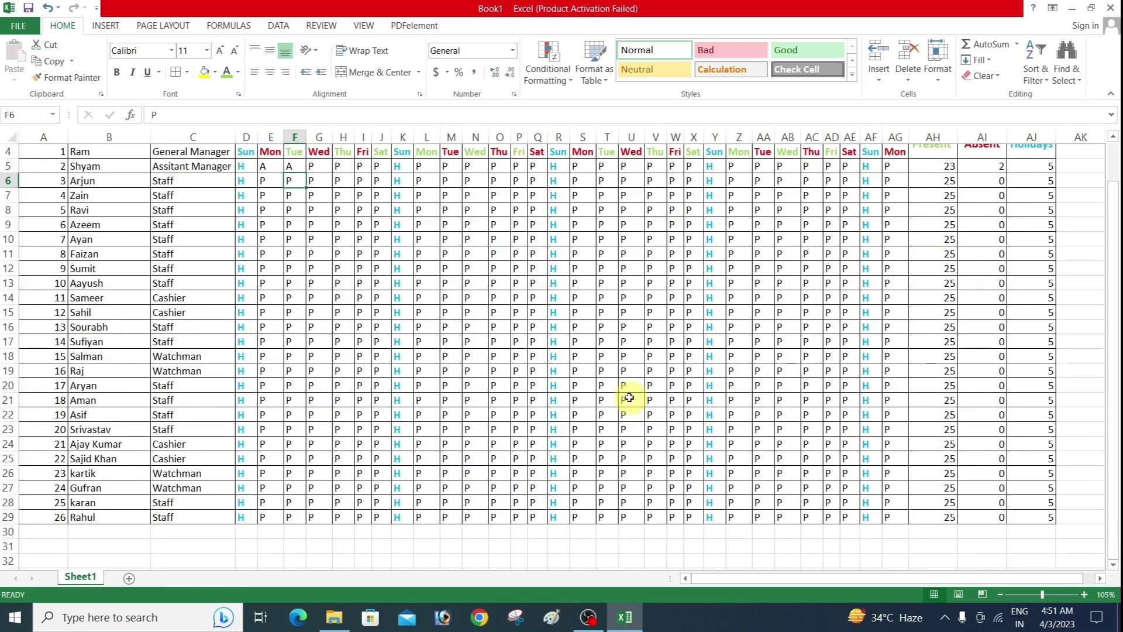
pyautogui.scroll(1, 627, 393)
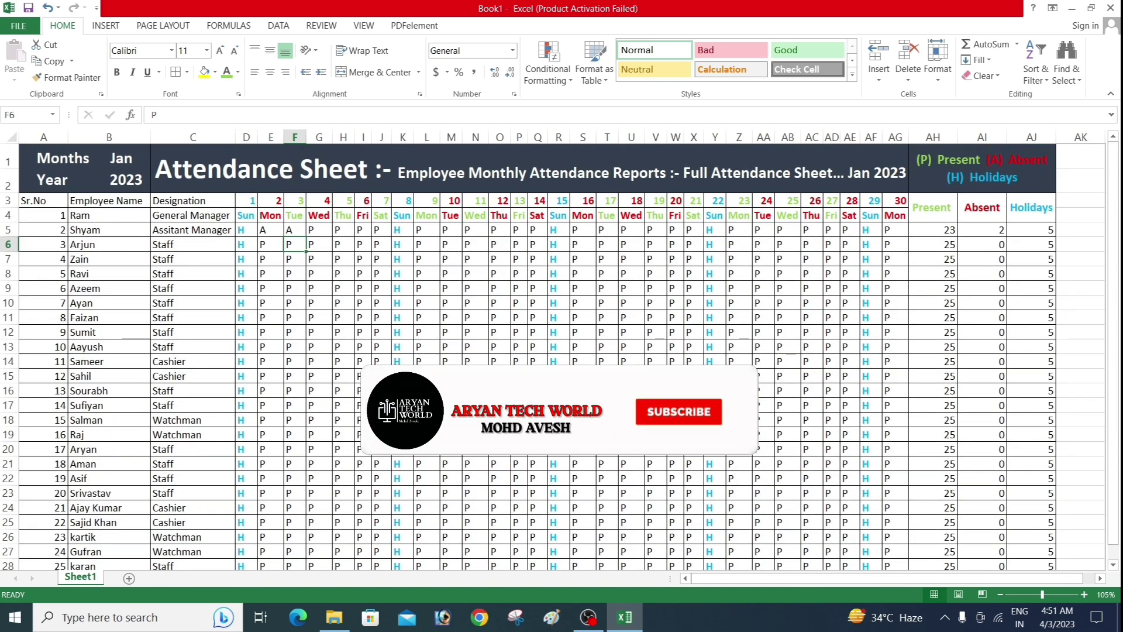